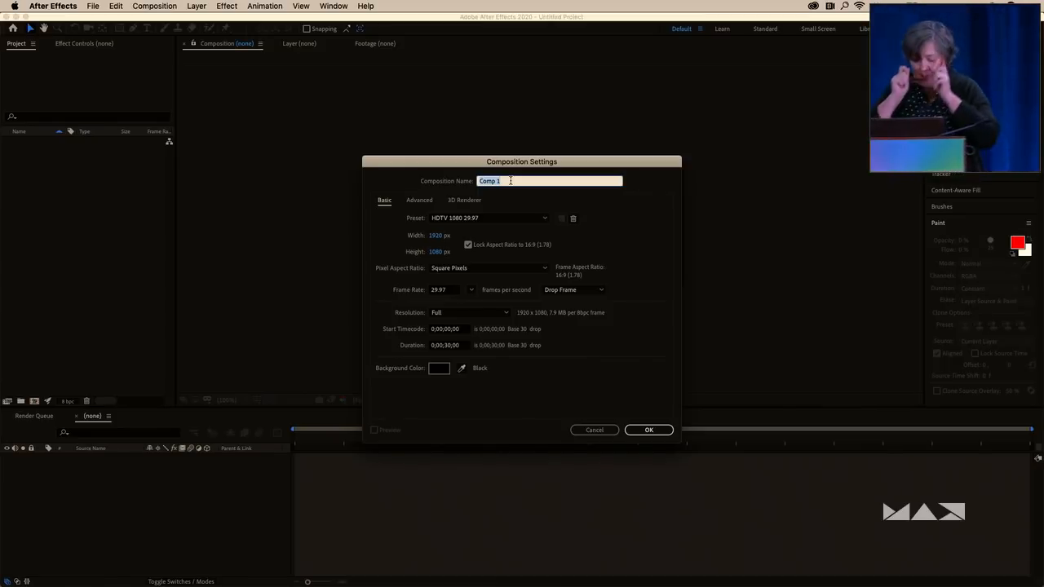
Create a composition named First with the HDTV 1080 29.97 preset
type("First")
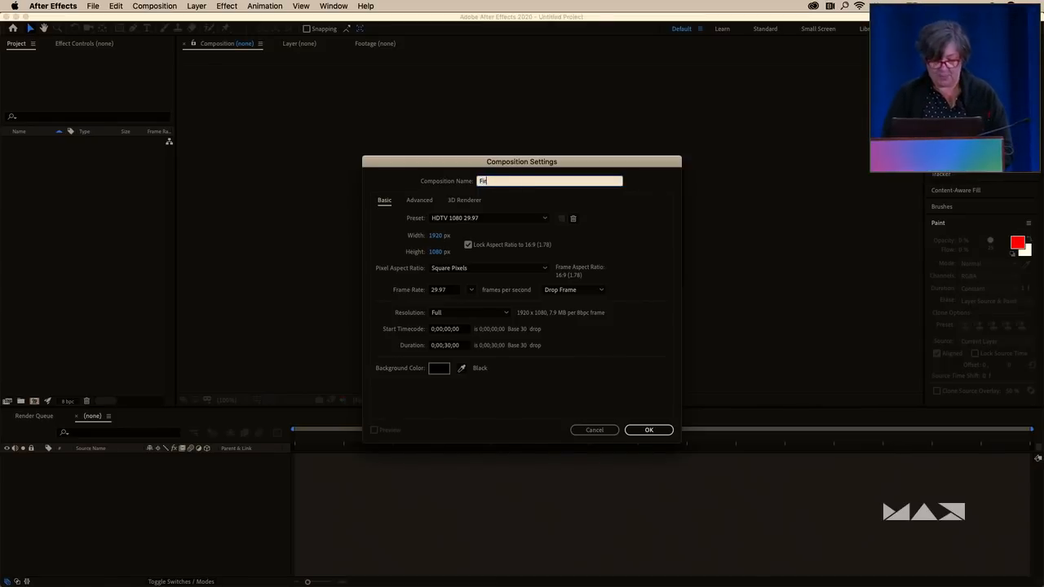
left_click(499, 220)
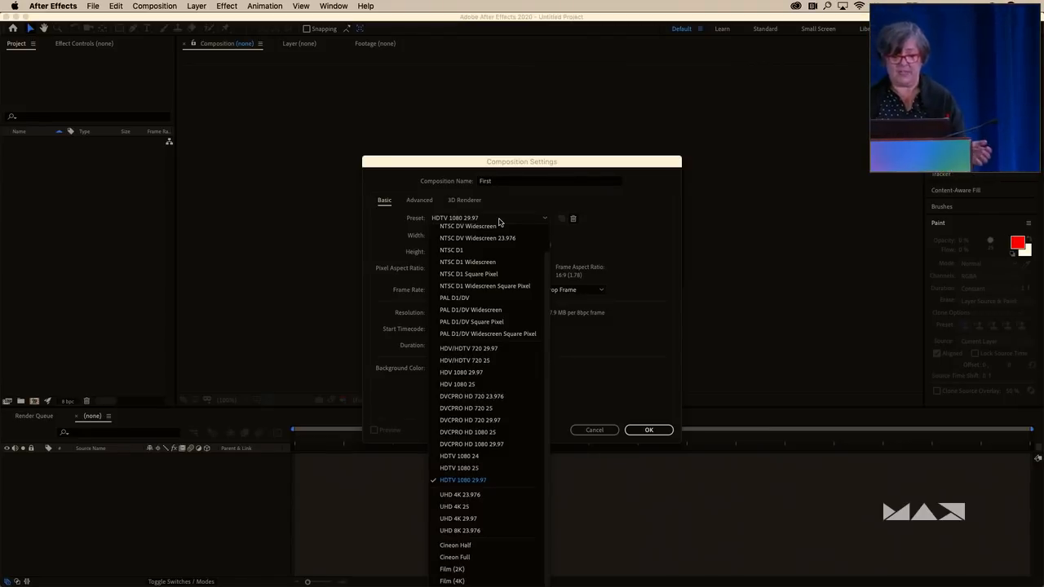
left_click(507, 219)
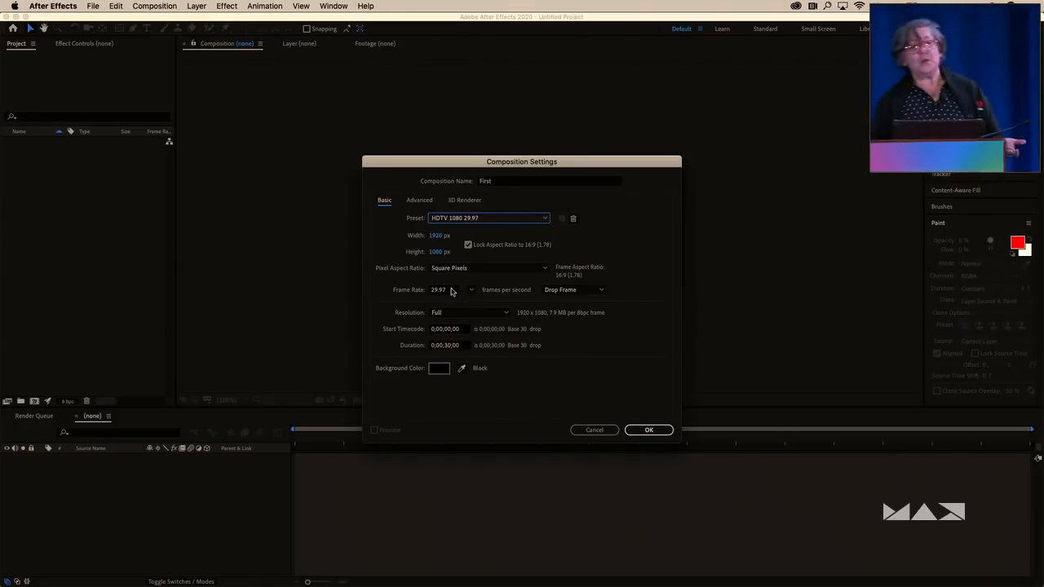
left_click(650, 430)
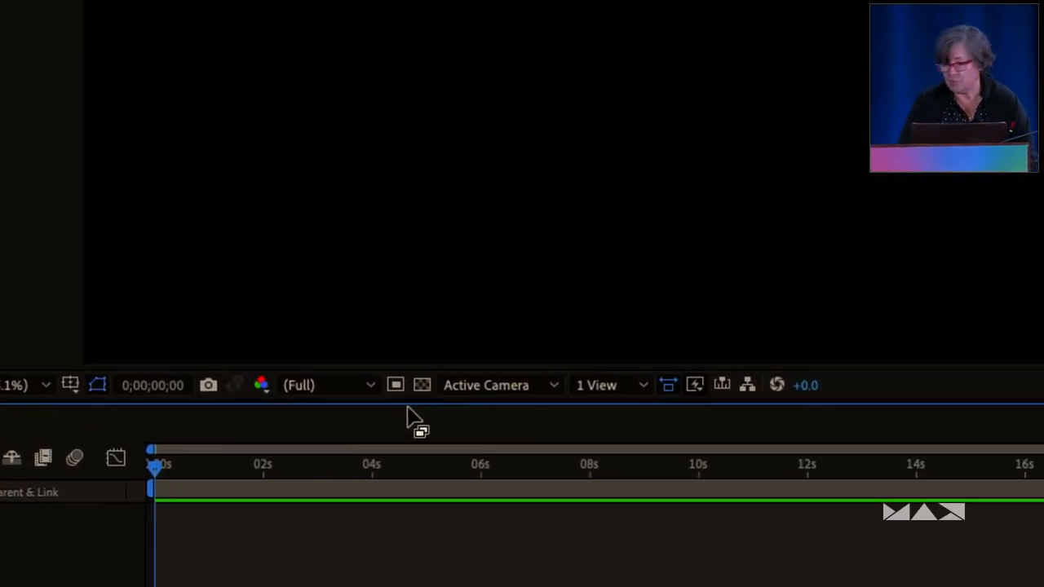
Toggle the transparency grid on and off to check the empty composition's transparent background
left_click(422, 385)
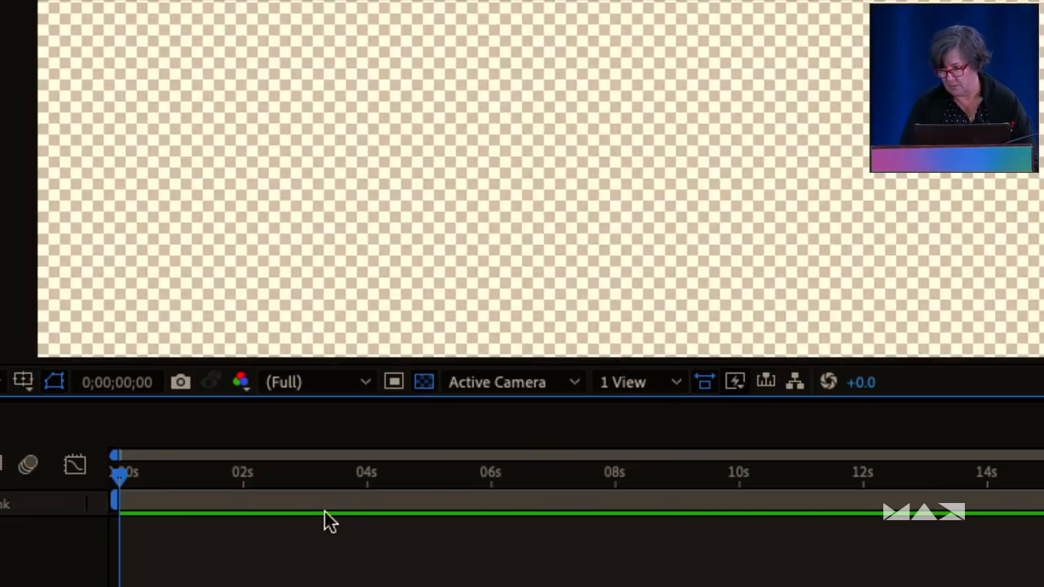
left_click(423, 382)
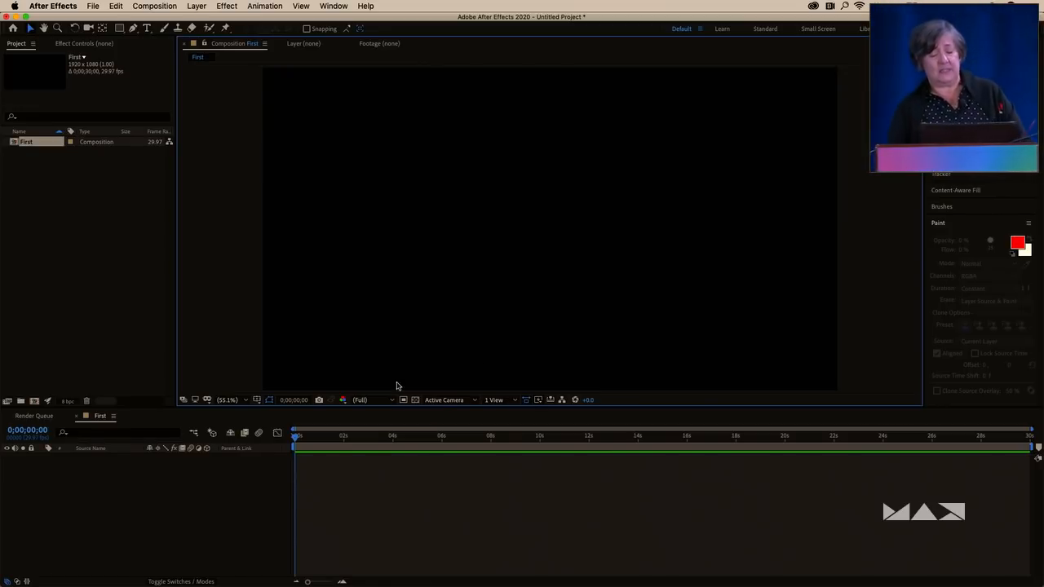
left_click(416, 401)
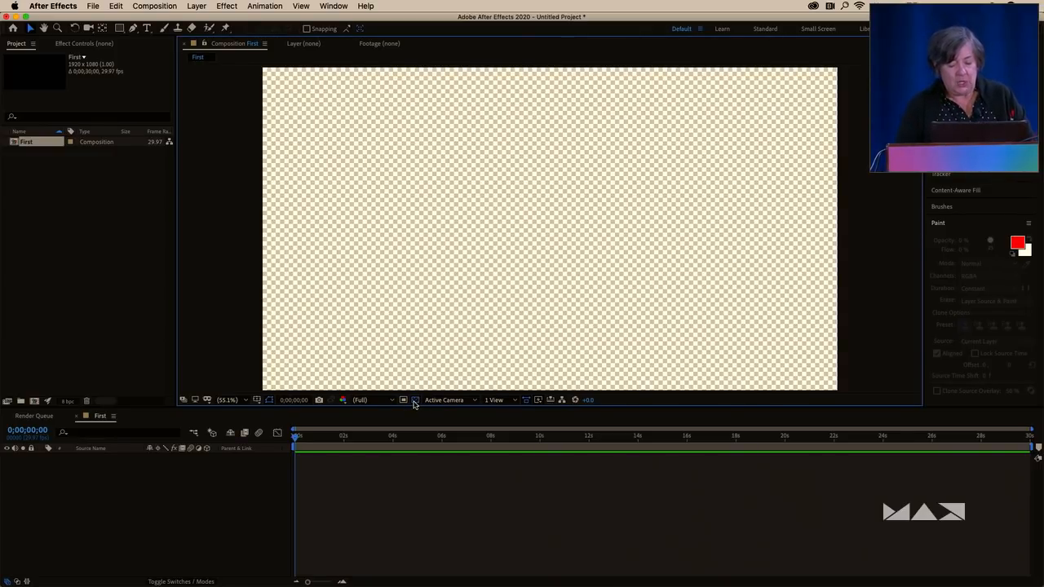
left_click(416, 401)
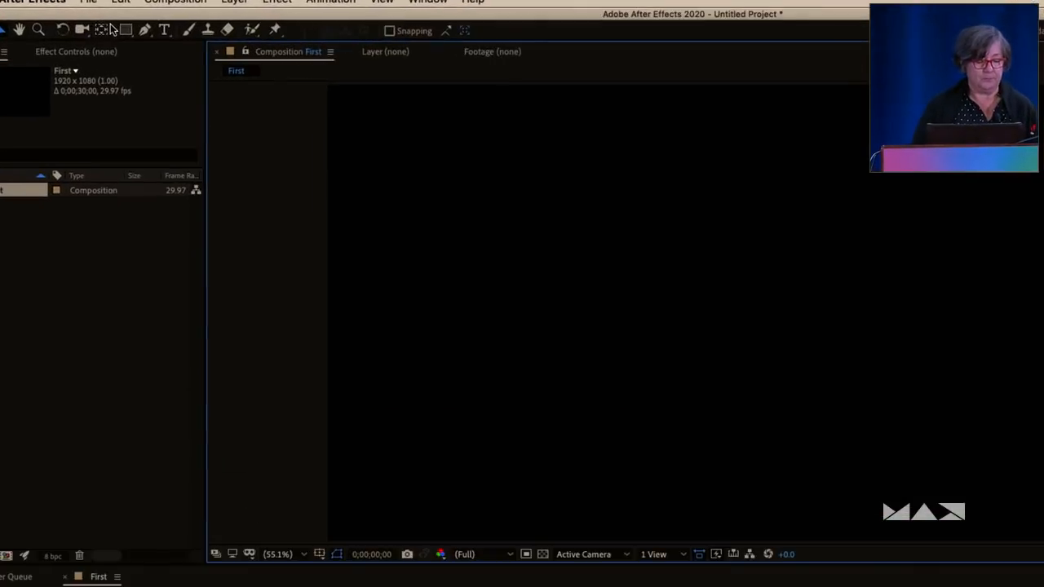
Choose the Star tool and set its stroke to None, keeping the red fill
left_click(133, 30)
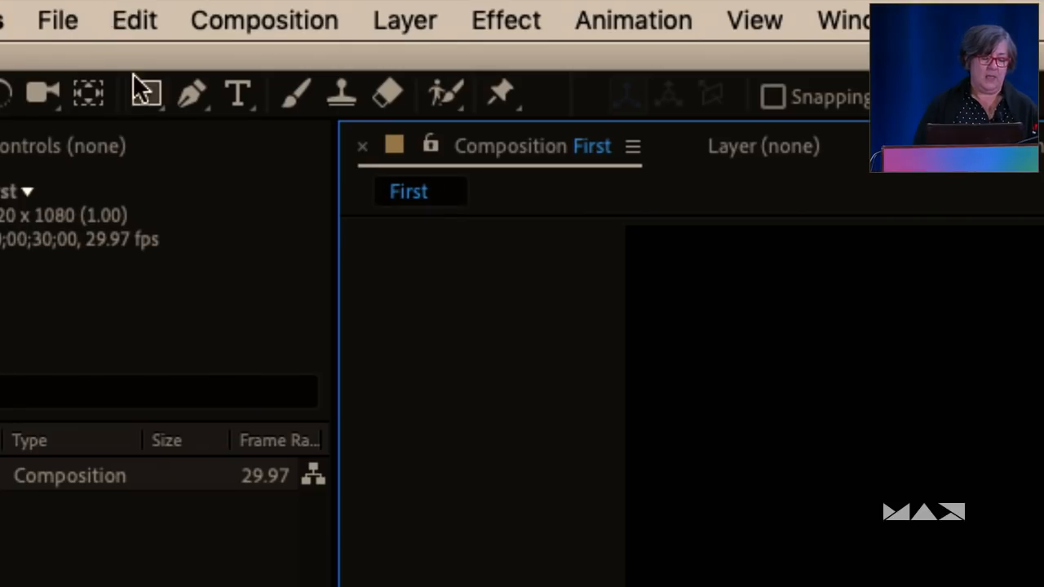
left_click(155, 102)
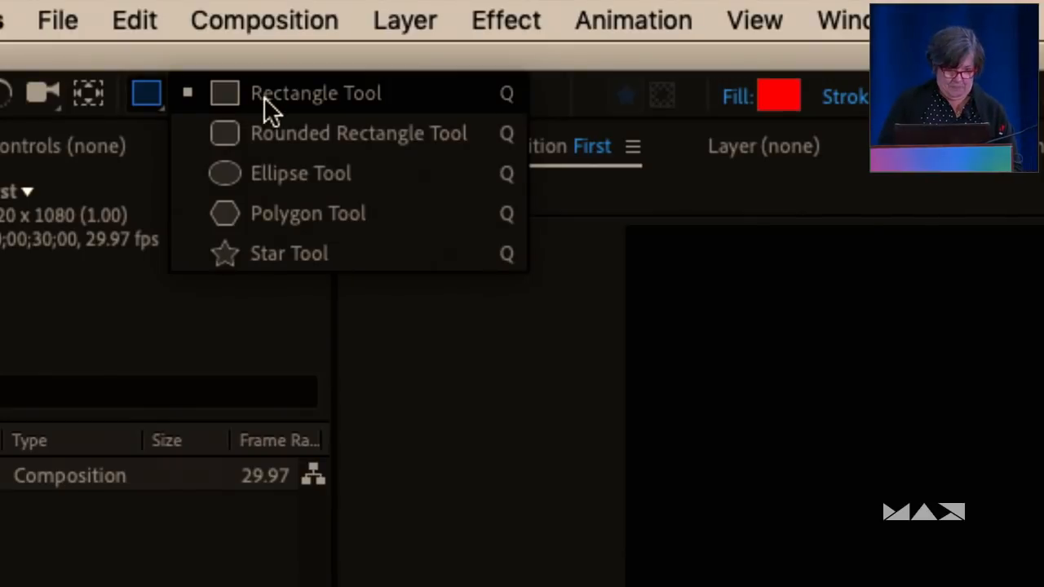
left_click(138, 138)
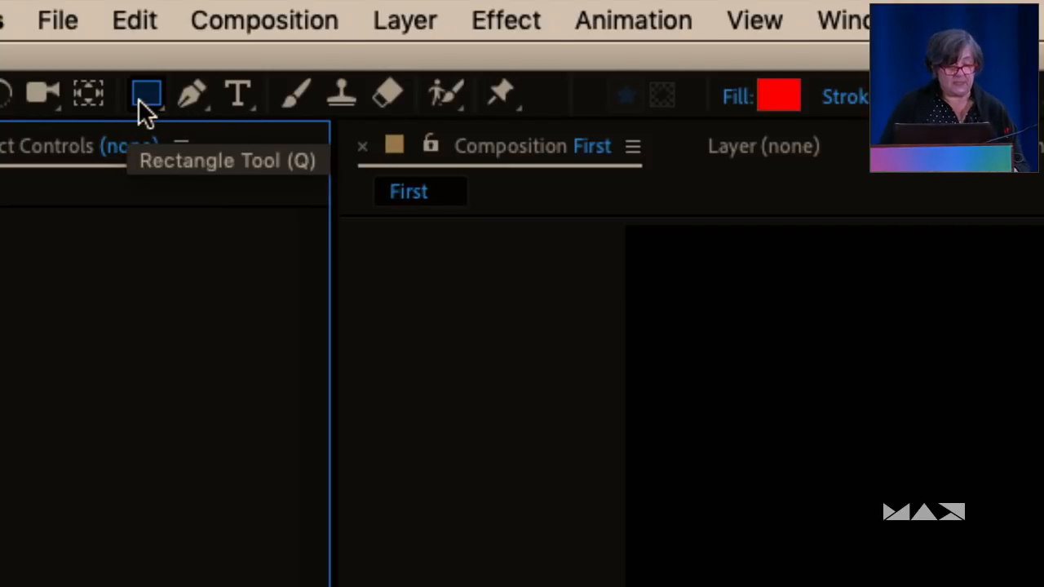
left_click(150, 104)
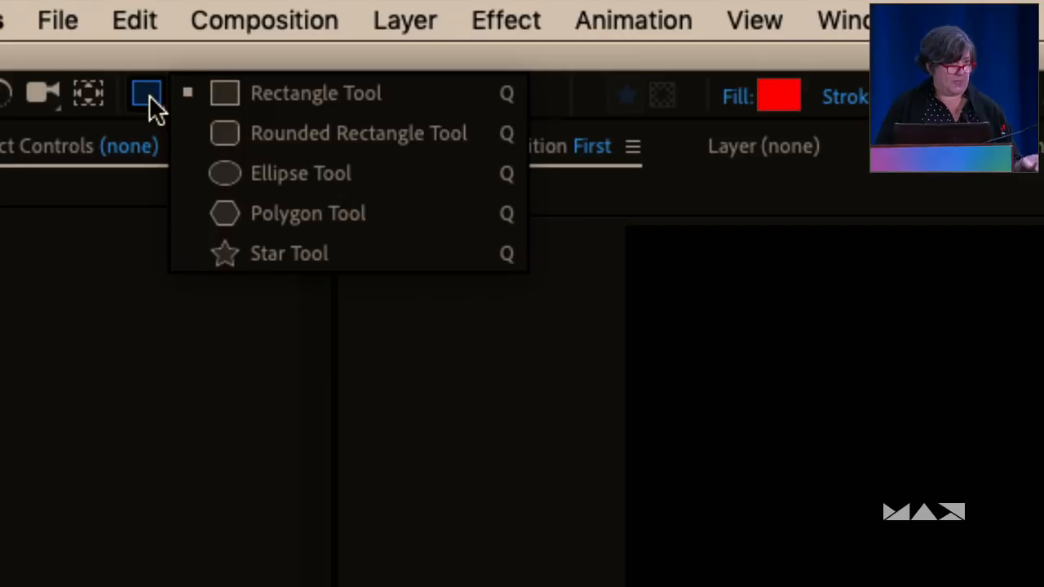
left_click(288, 253)
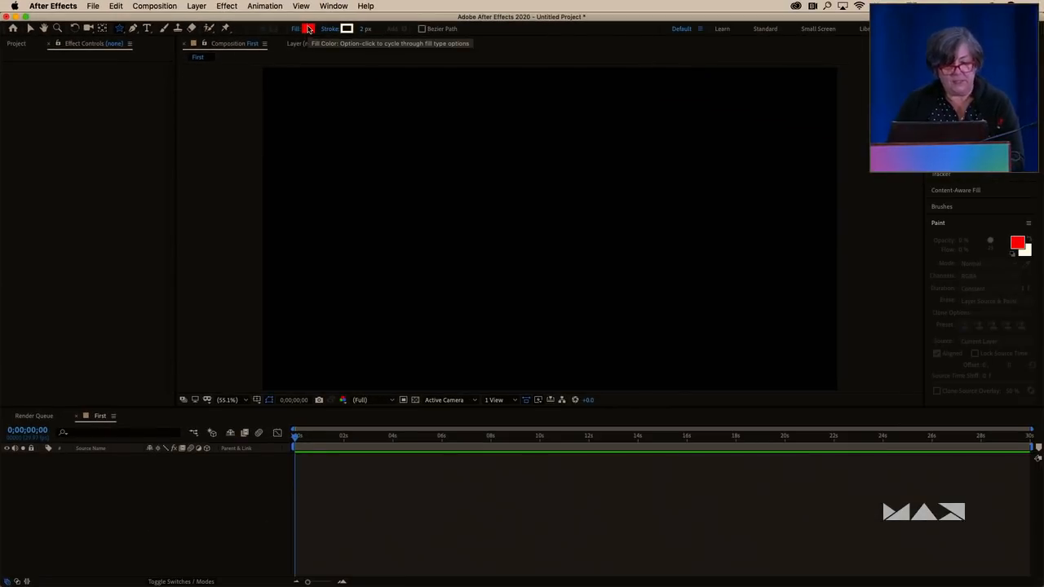
left_click(329, 33)
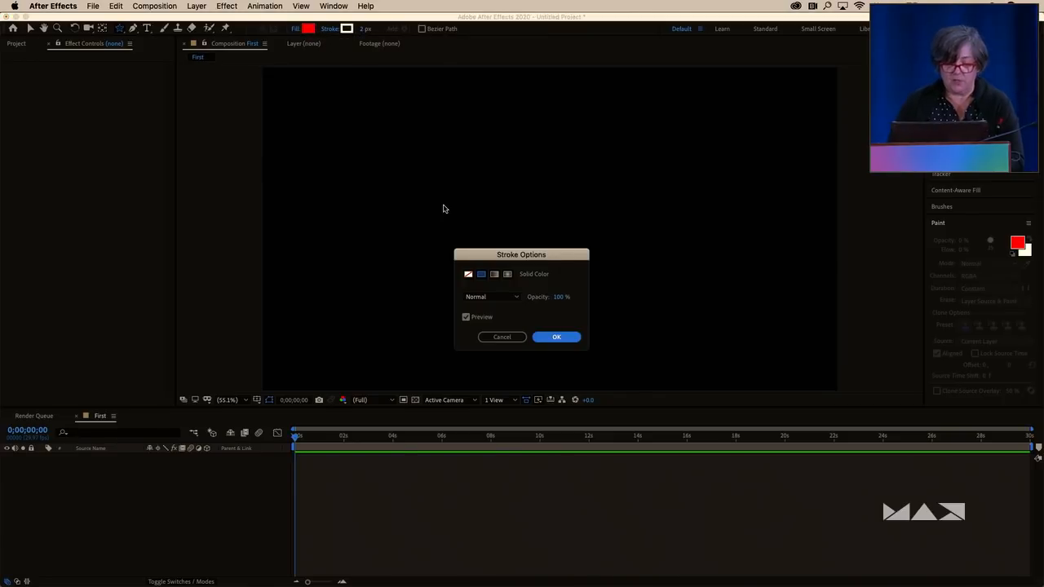
left_click(468, 274)
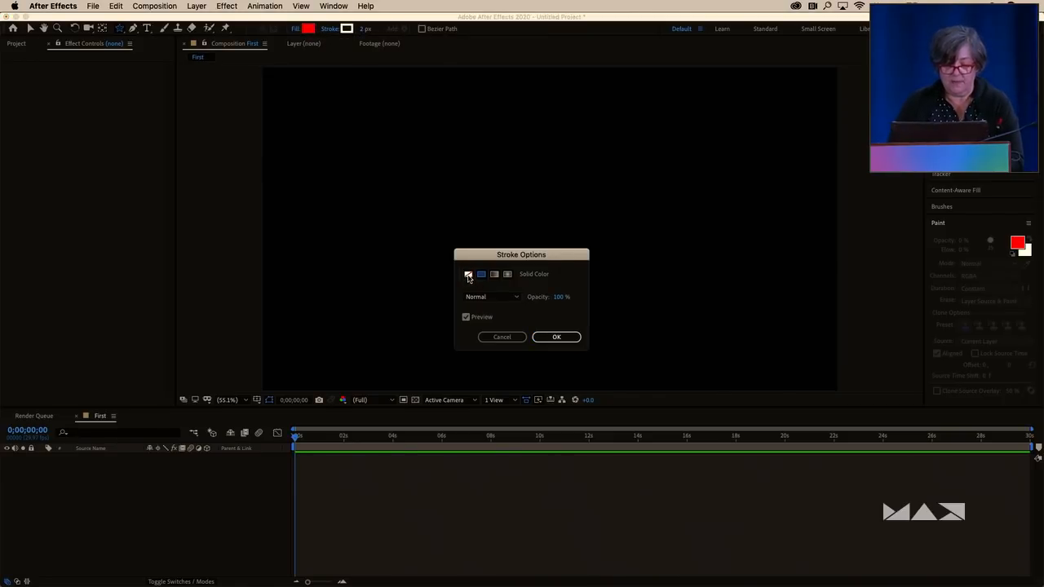
left_click(563, 338)
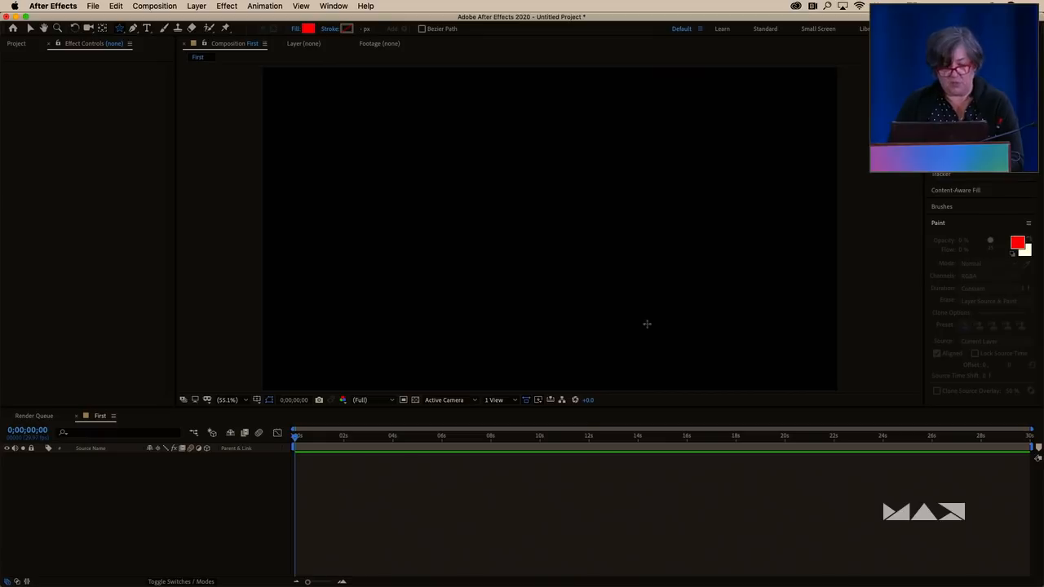
Draw an upright red five-pointed star near the composition's centre and stretch its points into long thin spikes
left_click_drag(520, 212, 614, 294)
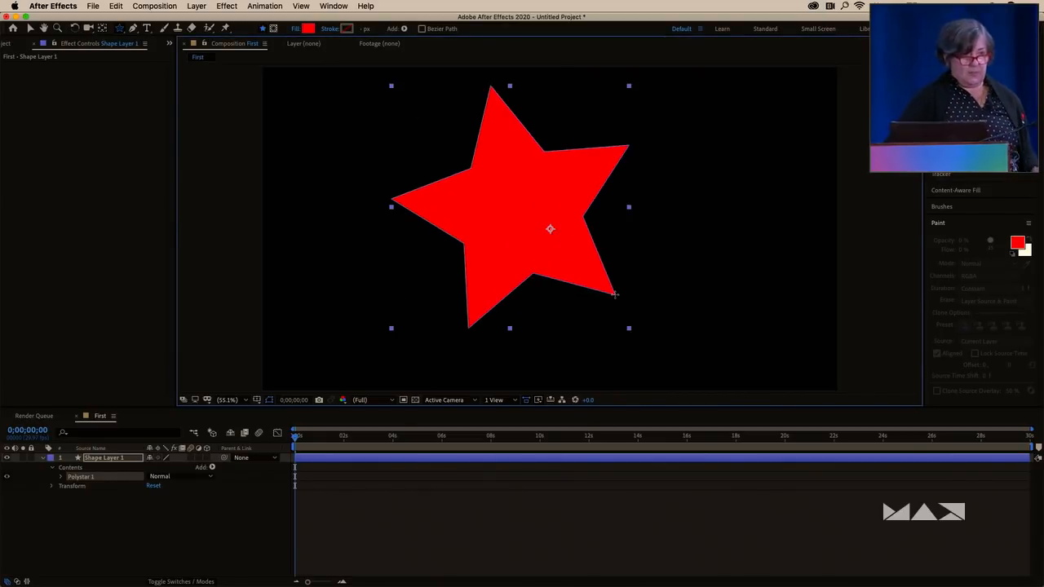
left_click_drag(615, 294, 617, 293)
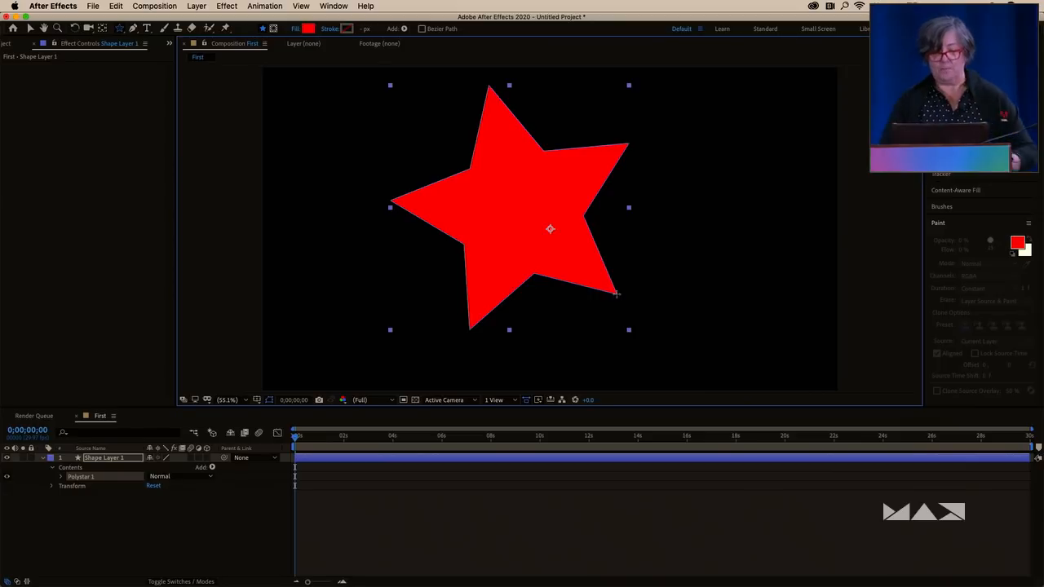
left_click_drag(616, 293, 583, 258)
key("super+z")
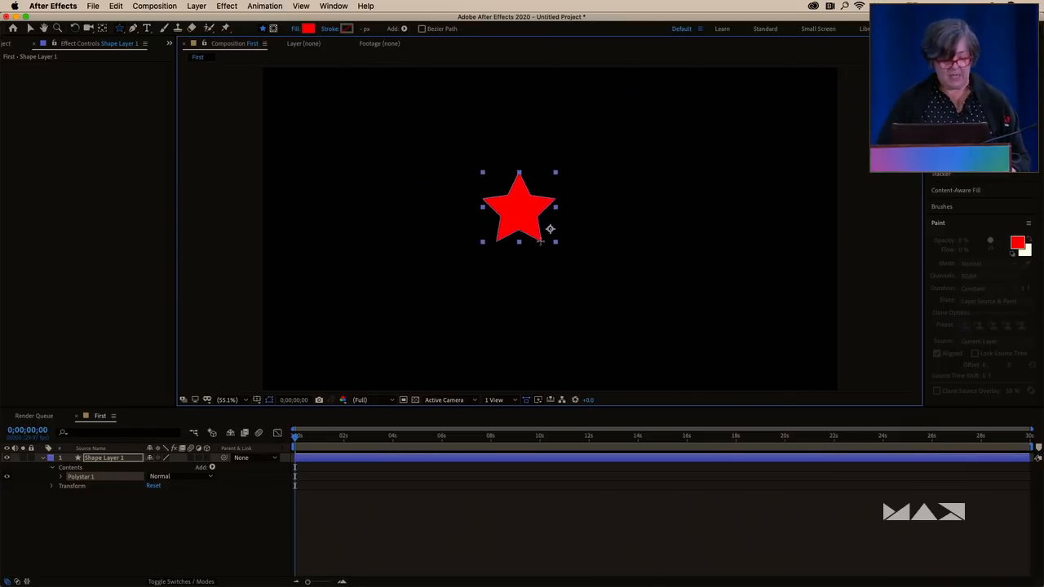
left_click_drag(540, 242, 585, 299)
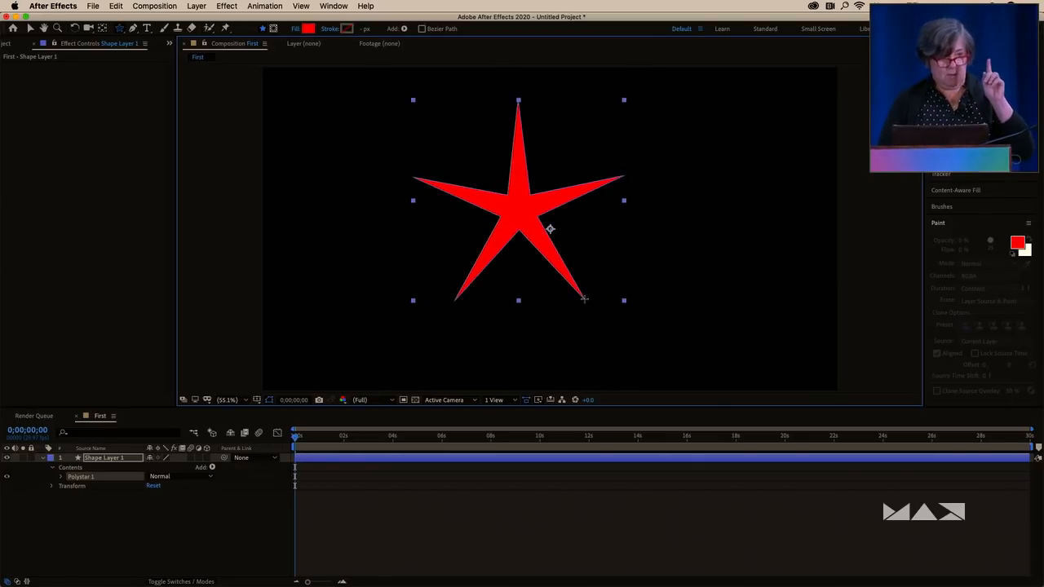
Increase the star's number of points to 12
key("Up")
key("Up")
key("Up")
key("Up")
key("Up")
key("Up")
key("Up")
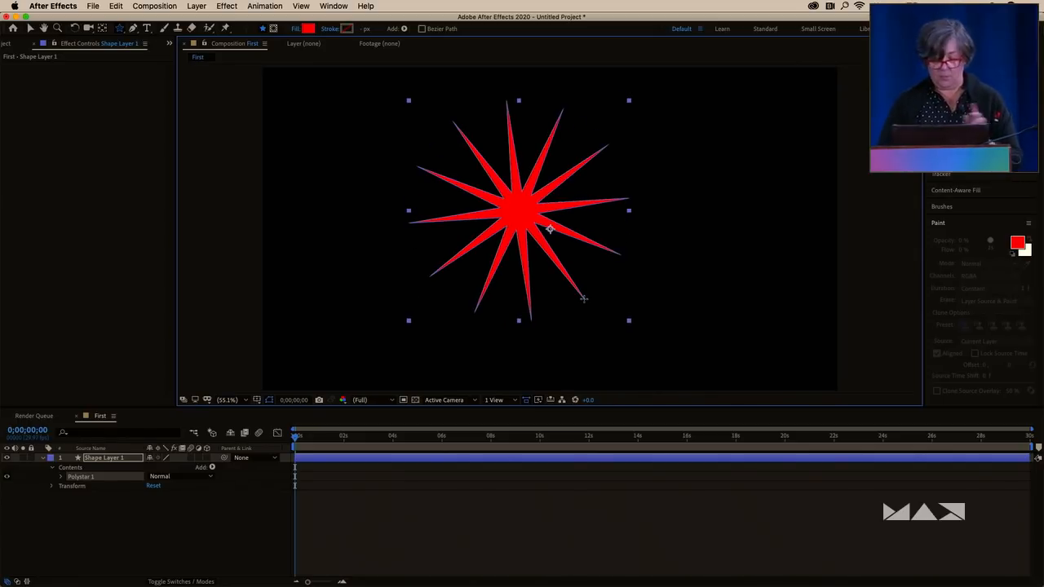
Round the star's outer tips into petals, and return them to sharp points
key("Right")
key("Right")
key("Right")
key("Right")
key("Right")
key("Right")
key("Right")
key("Right")
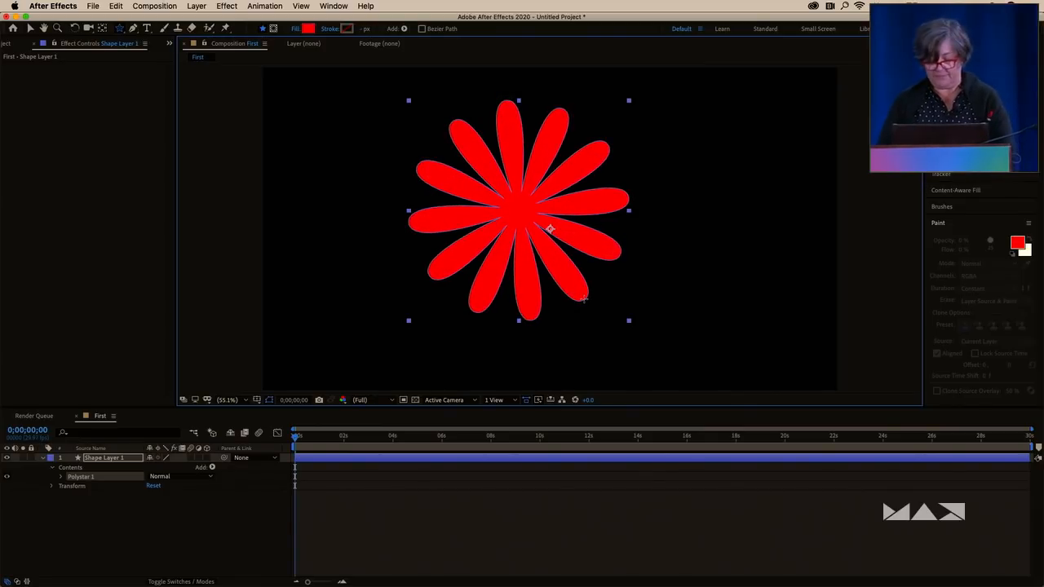
key("Left")
key("Left")
key("Left")
key("Left")
key("Left")
key("Left")
key("Left")
key("Left")
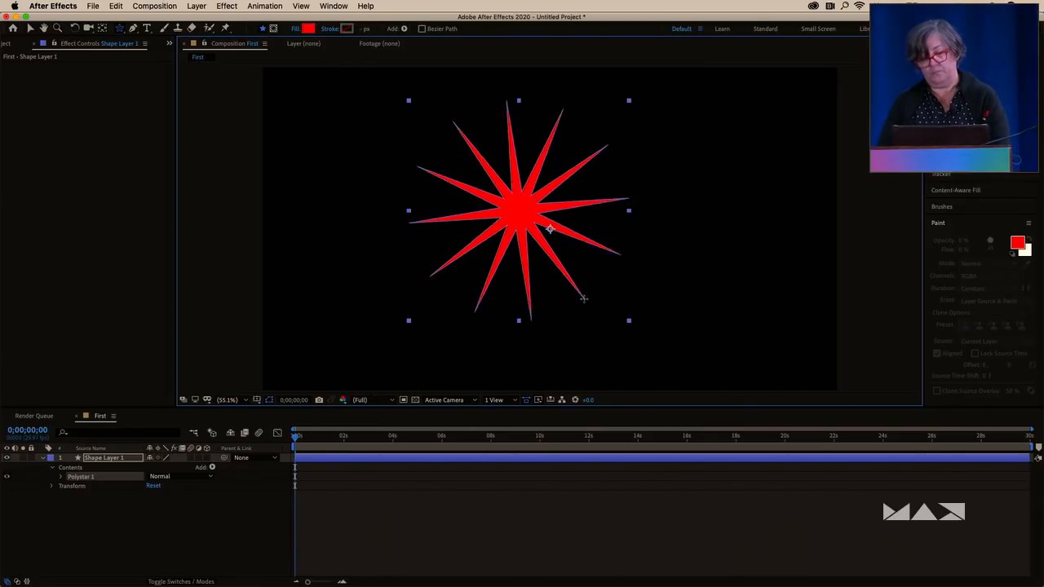
Round the star's outer tips into teardrop petals and shrink the shape to a small flower
key("Right")
key("Right")
key("Right")
key("Right")
key("Right")
key("Right")
key("Right")
key("Right")
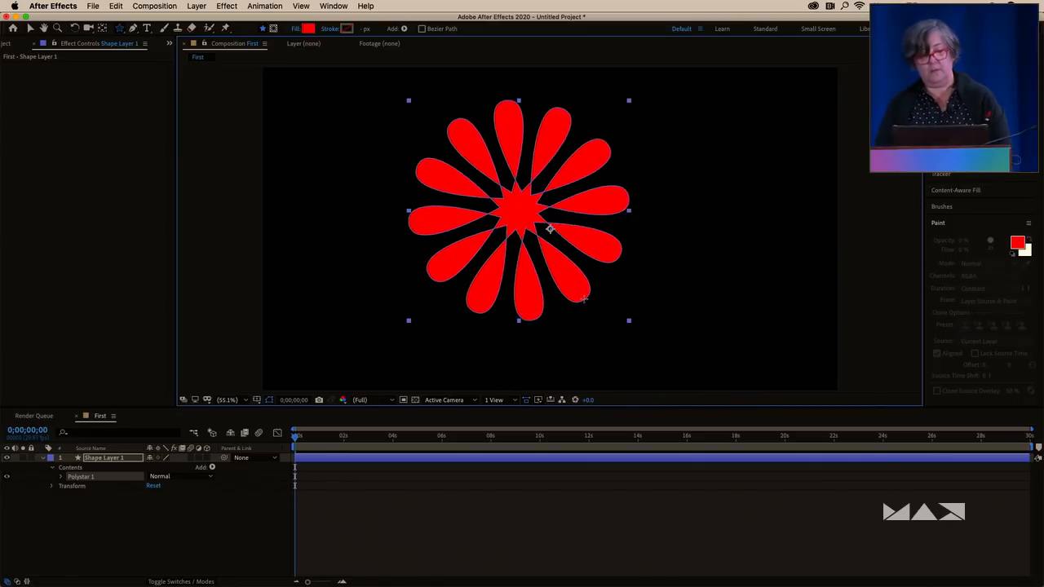
left_click_drag(583, 299, 585, 302)
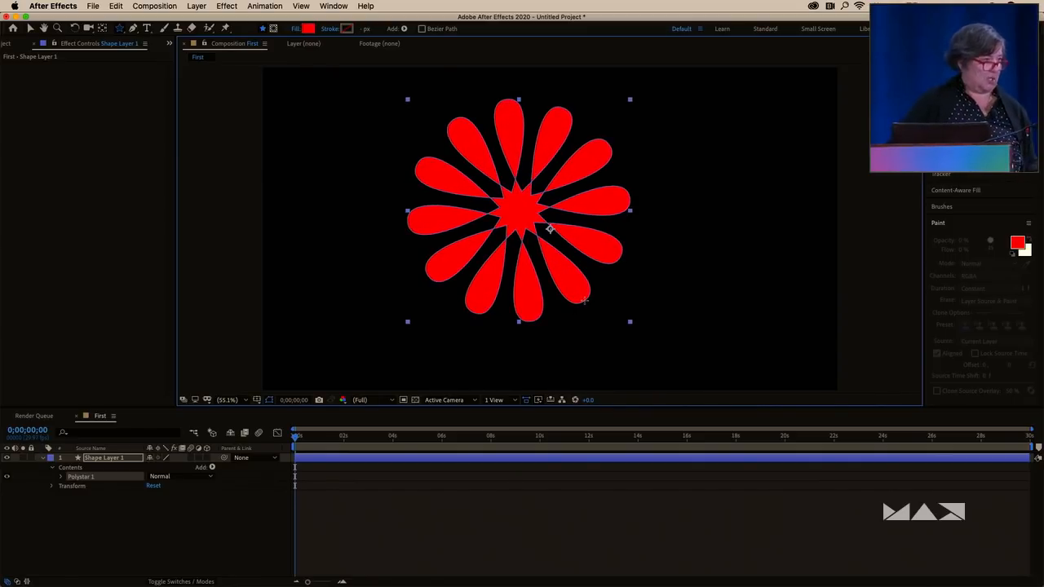
left_click_drag(583, 299, 543, 245)
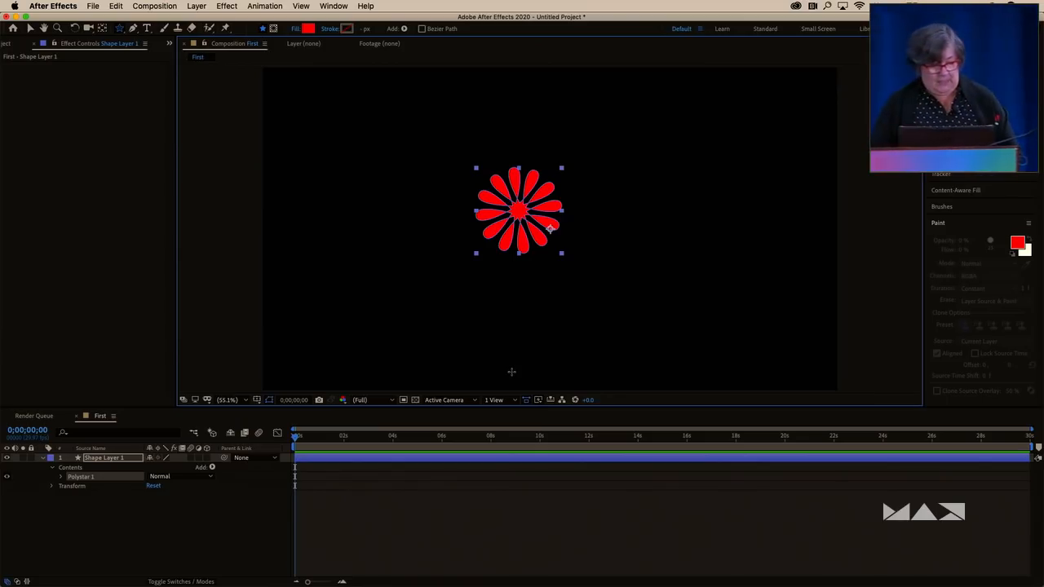
Reveal the shape layer's Rotation property, try rotating the flower to 1x+110°, and undo the rotation
key("r")
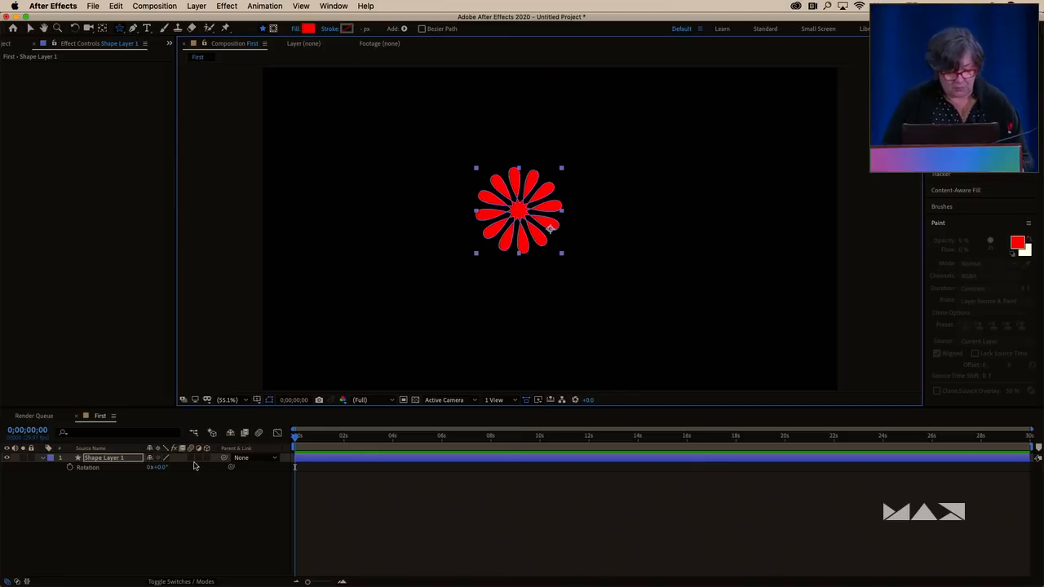
left_click_drag(157, 467, 413, 463)
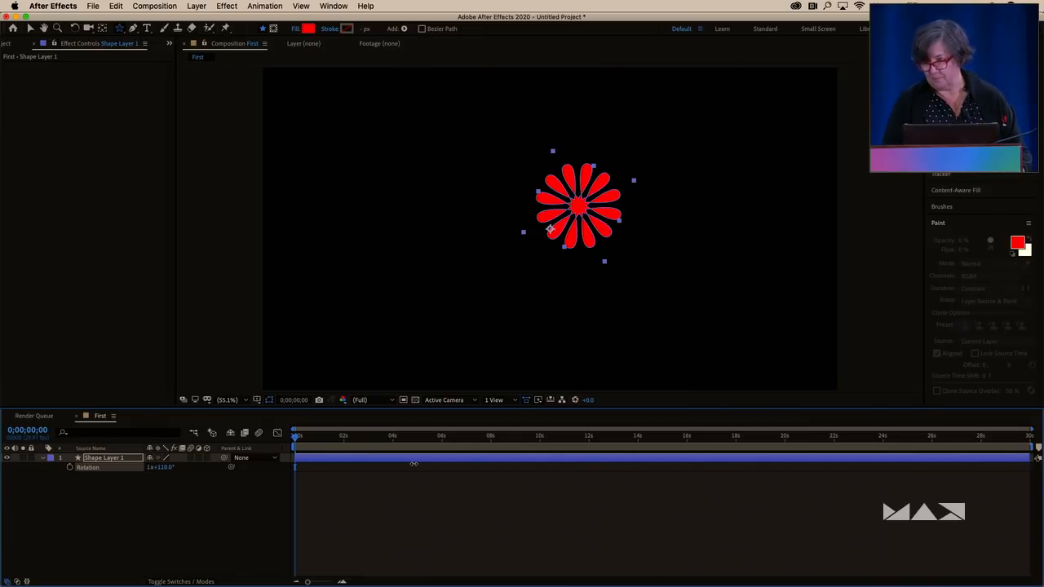
key("super+z")
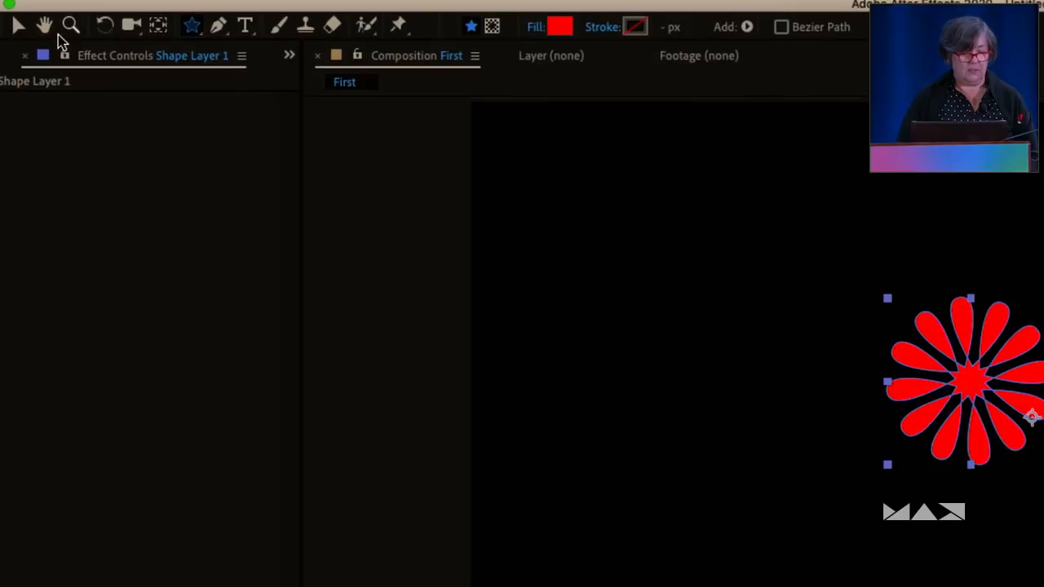
Move the shape layer's anchor point to the centre of the flower with the Pan Behind tool
left_click(158, 28)
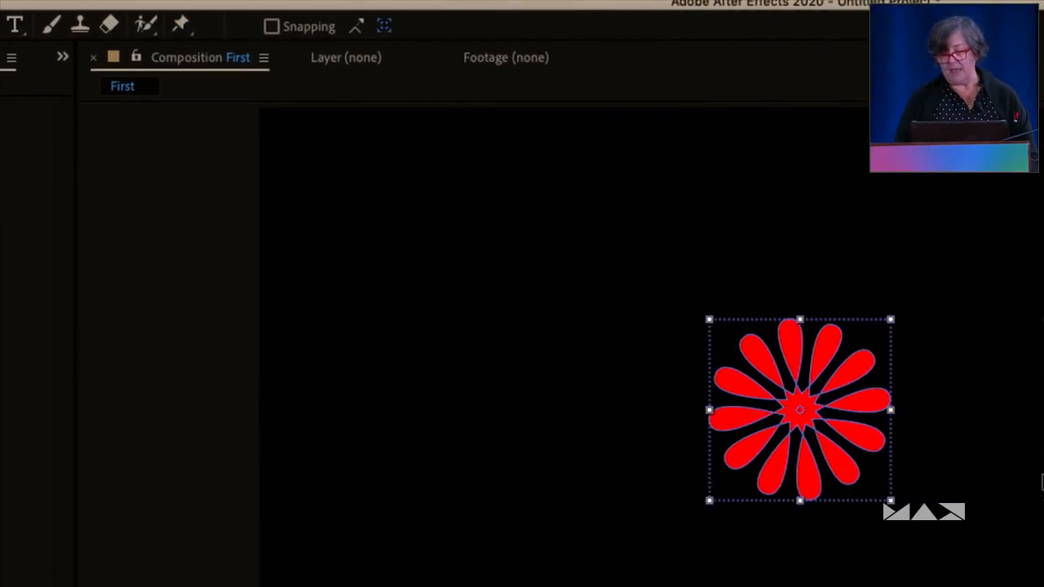
left_click(947, 514)
left_click(755, 434)
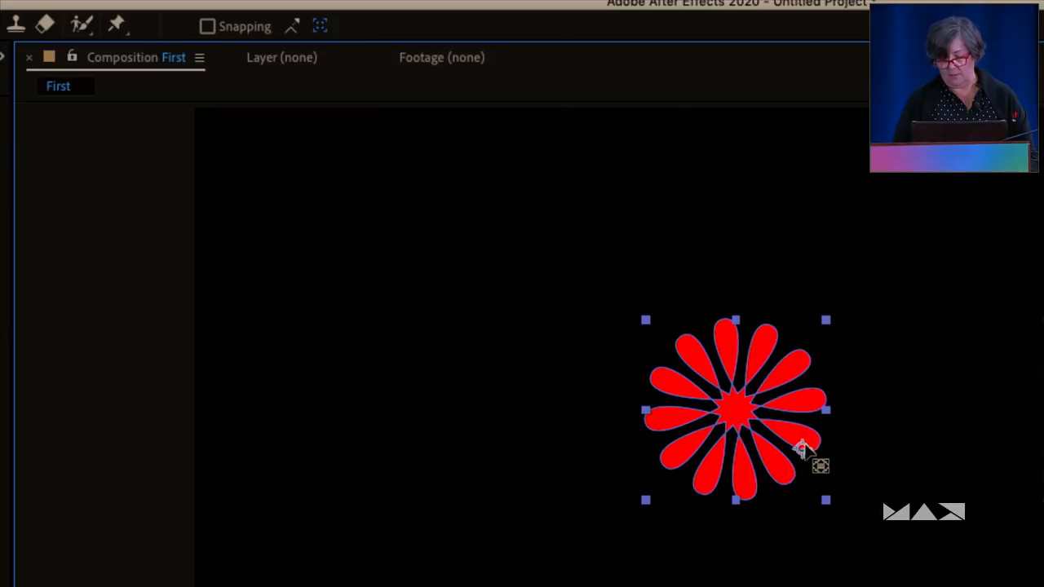
left_click_drag(785, 439, 737, 410)
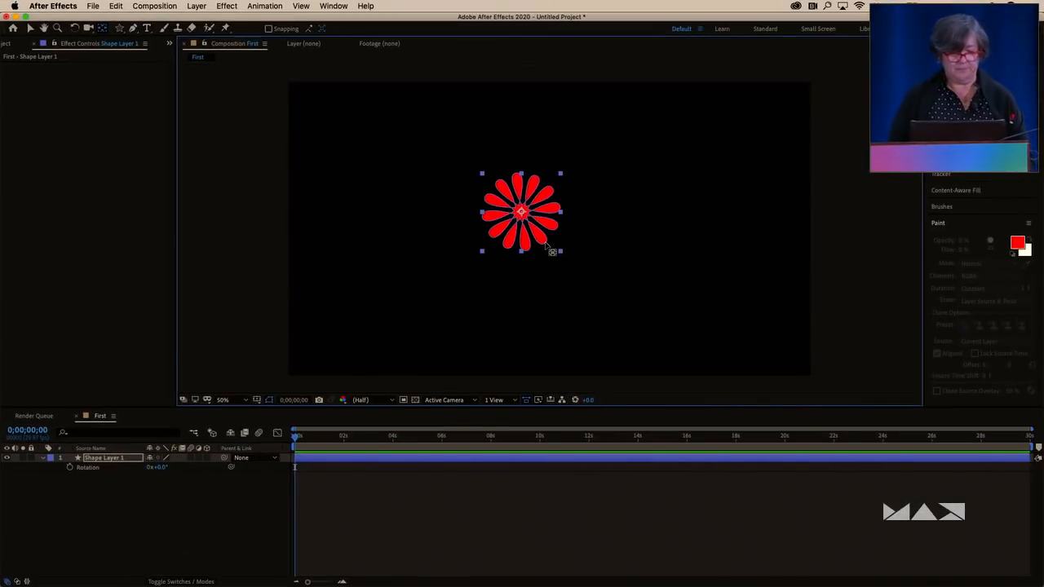
left_click(103, 31)
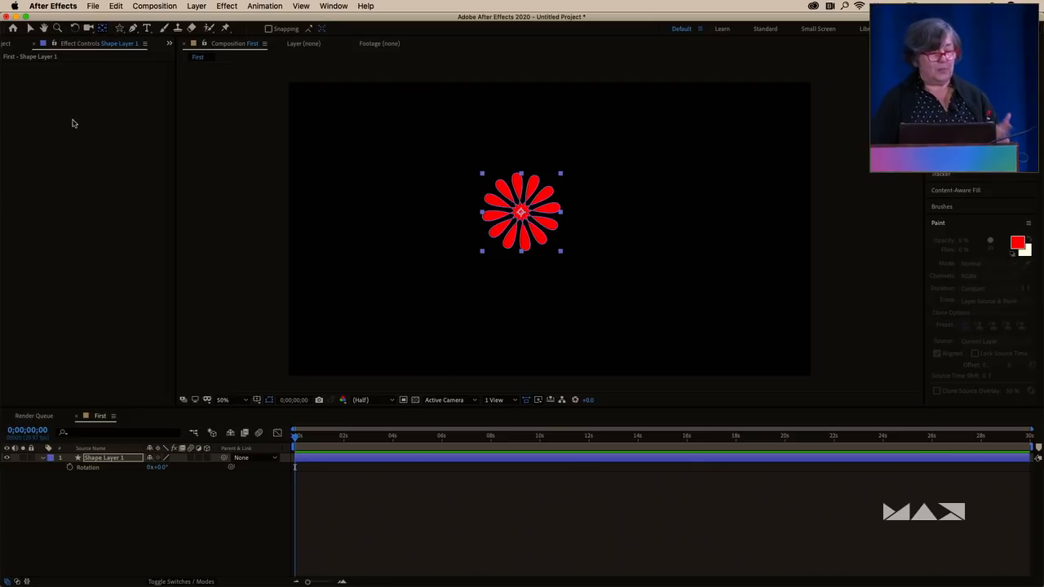
Delete the flower's shape layer from the composition
left_click(101, 497)
left_click(109, 458)
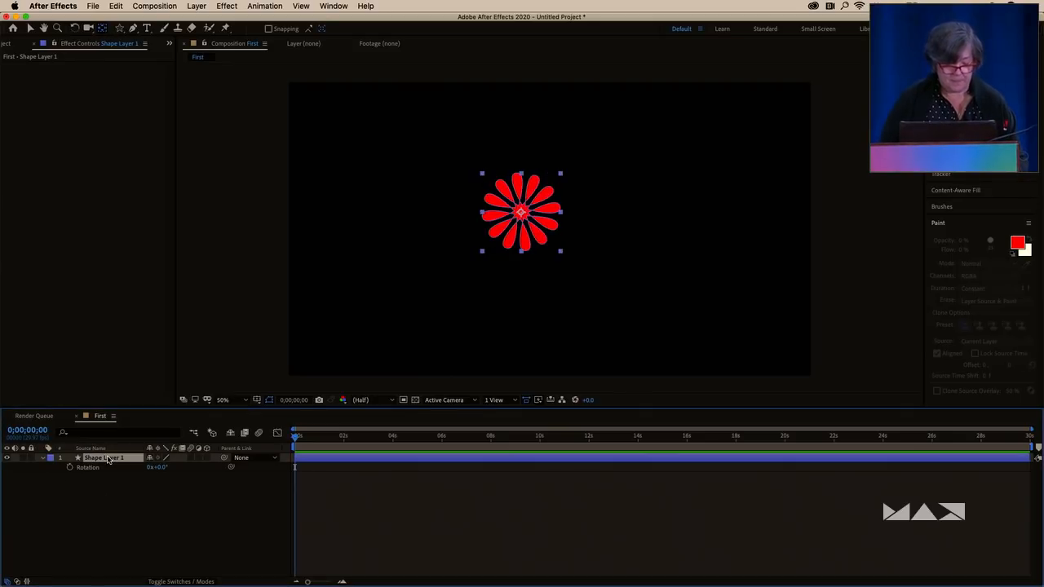
key("Delete")
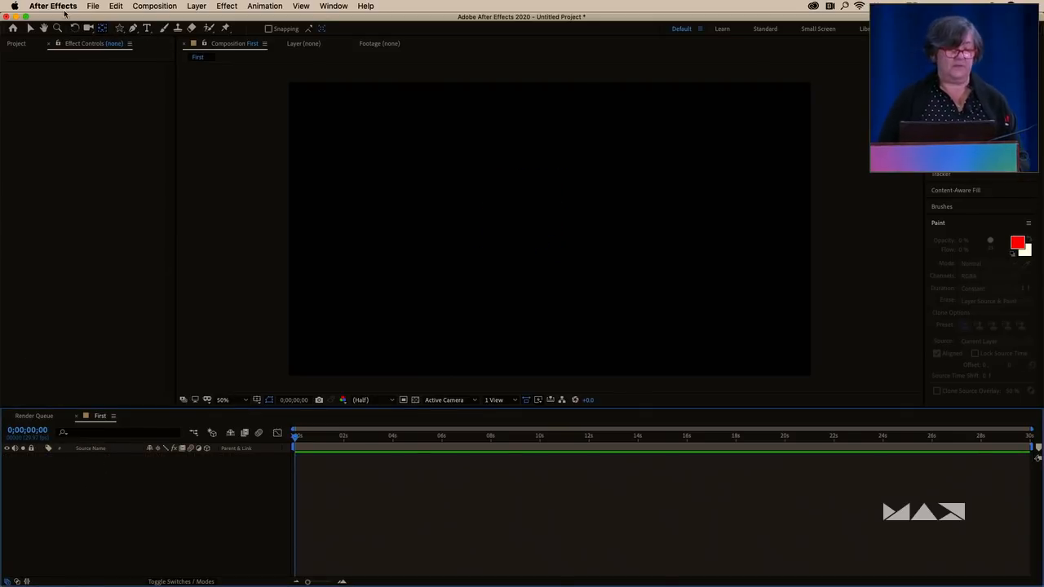
Enable Center Anchor Point in New Shape Layers in the General preferences and accept the change
left_click(70, 8)
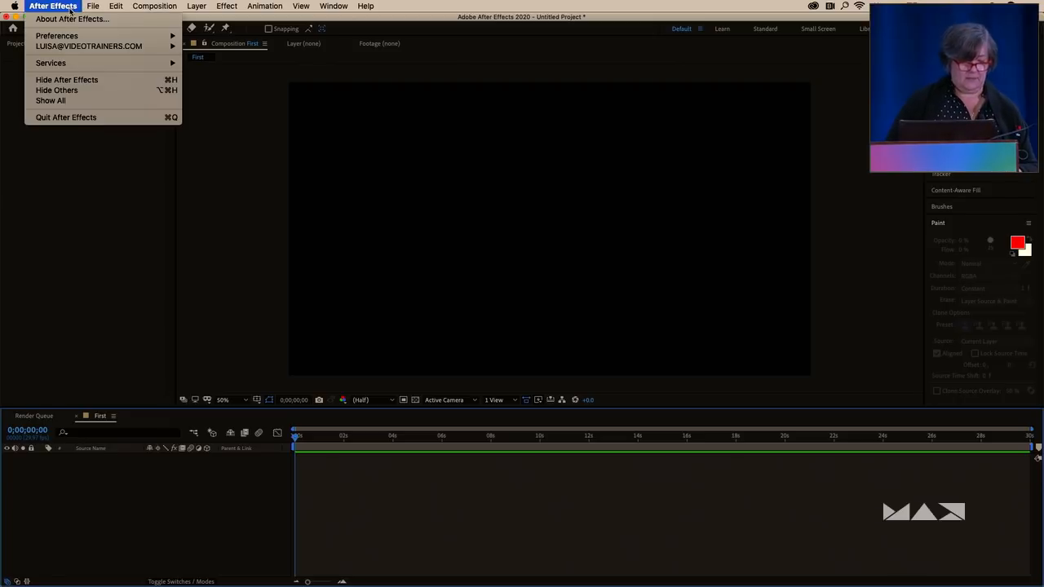
mouse_move(78, 37)
left_click(208, 35)
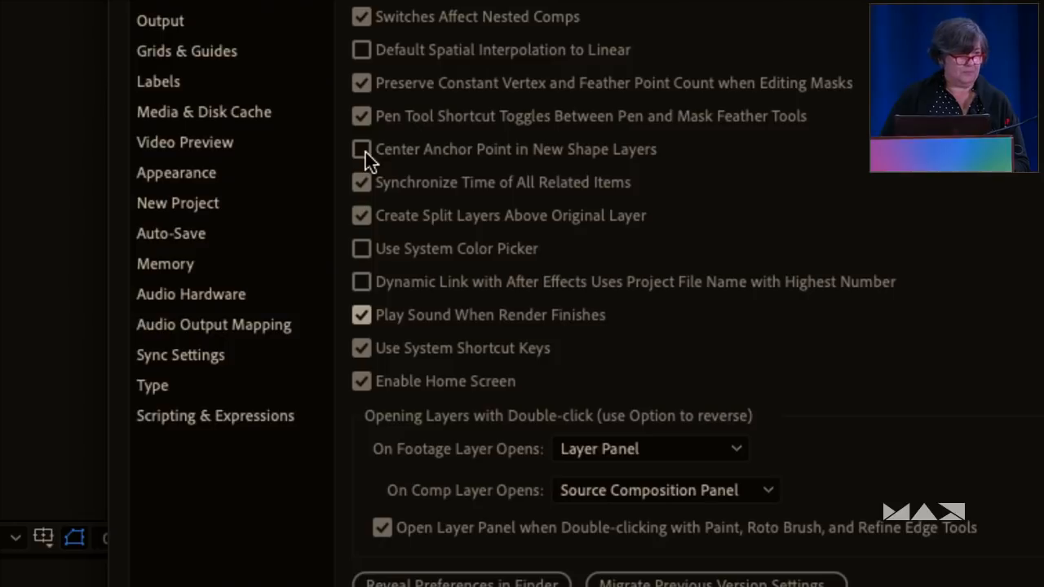
left_click(361, 150)
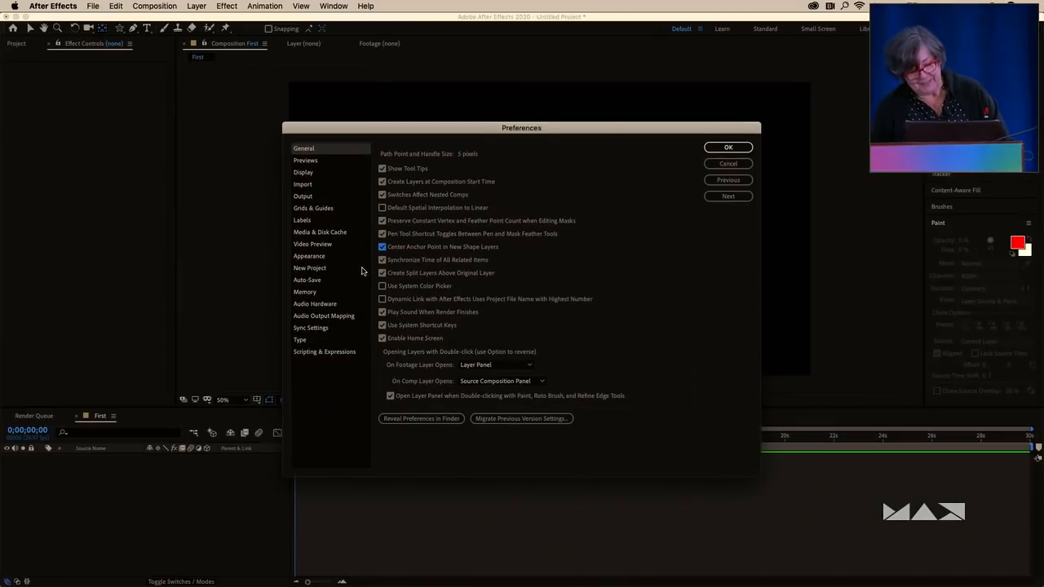
left_click(729, 147)
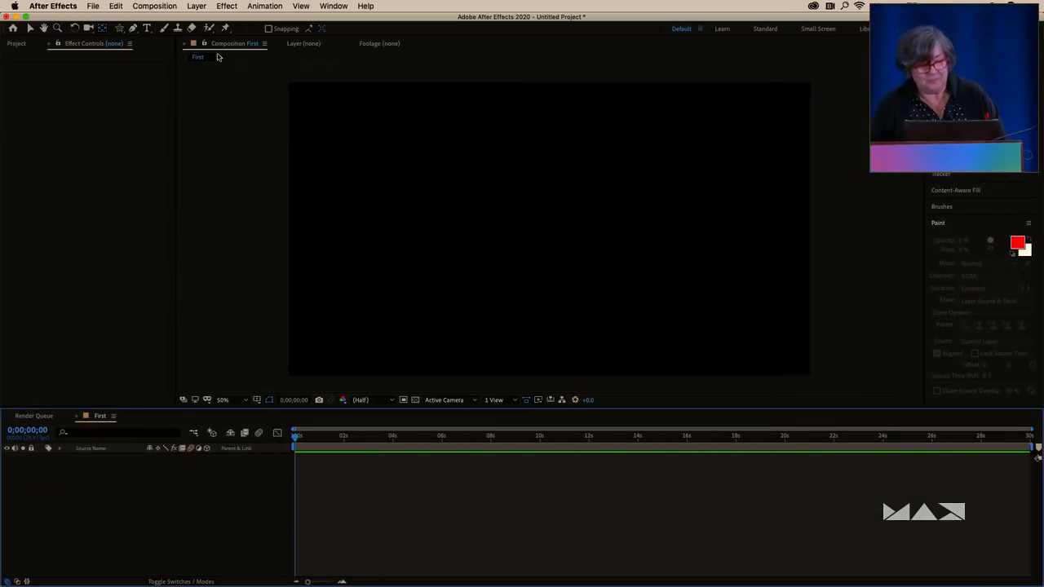
Draw a new red flower with the Star tool near the middle of the composition and collapse its layer properties
left_click(119, 30)
mouse_move(552, 212)
left_mouse_down()
mouse_move(626, 279)
mouse_move(589, 239)
left_mouse_up()
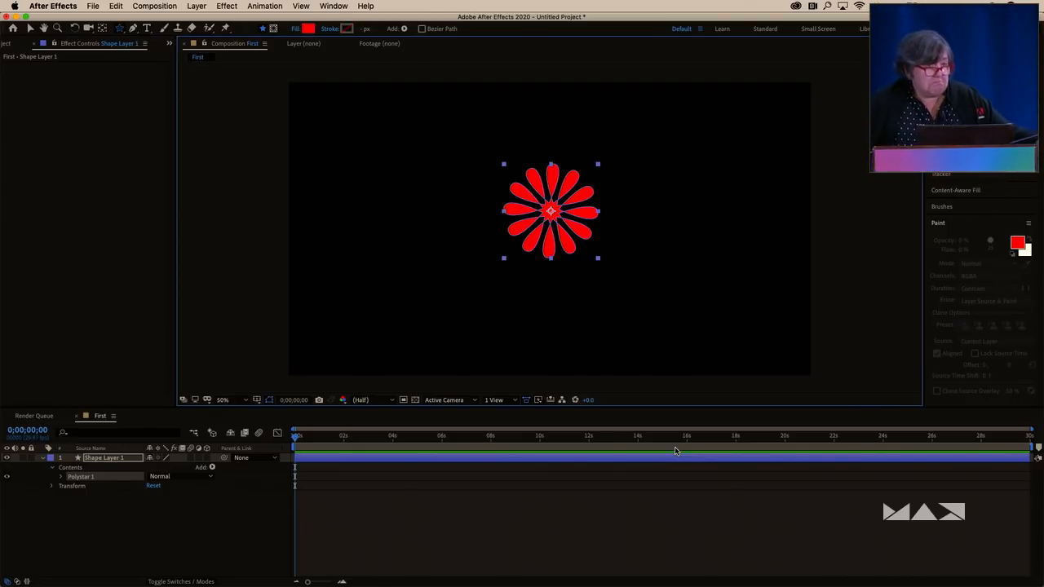
left_click(43, 459)
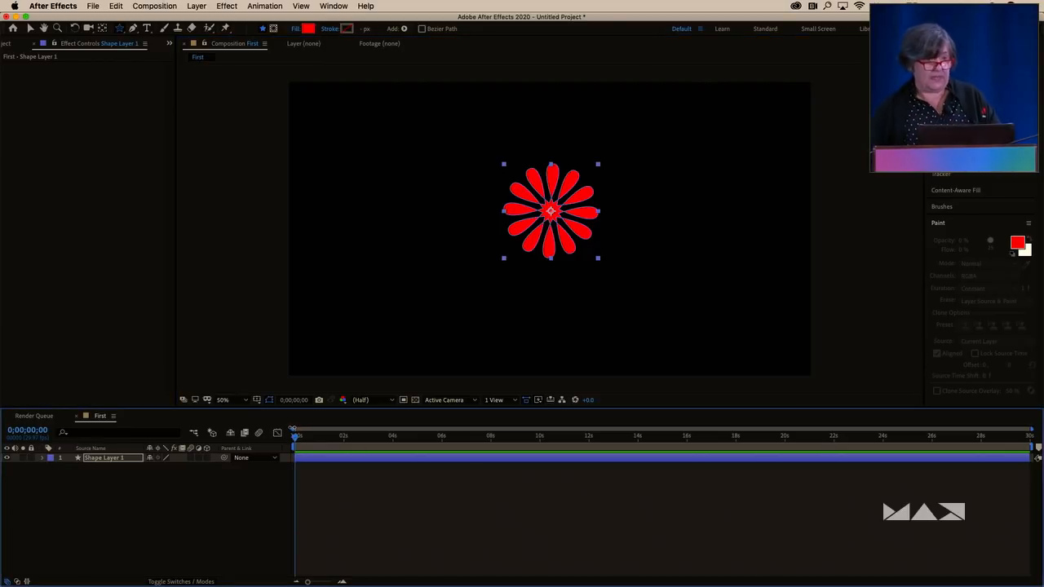
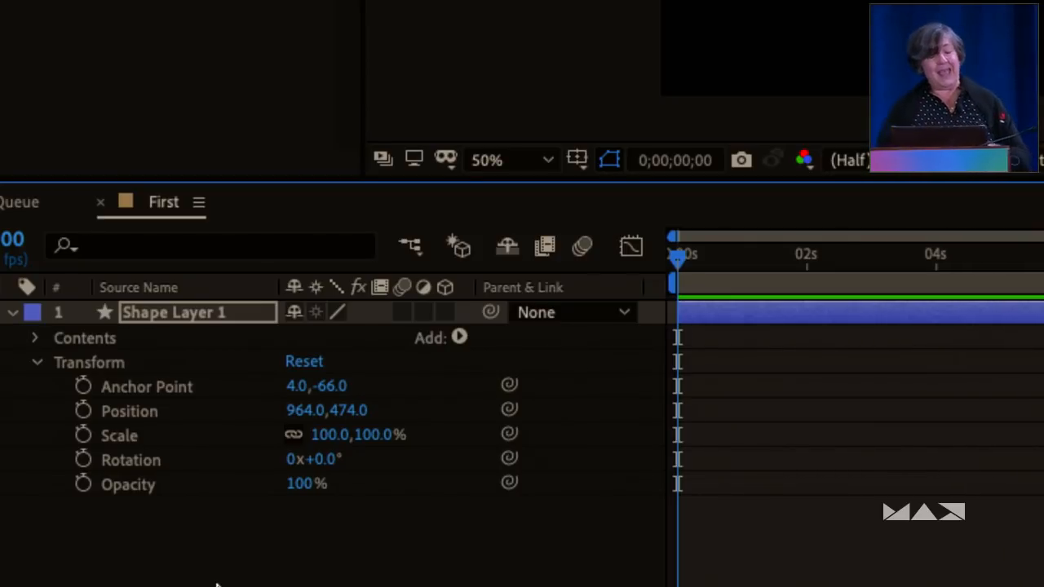
Reveal the flower layer's Anchor Point, Position, Rotation, Scale and Opacity one at a time, finishing with only Position shown
key("a")
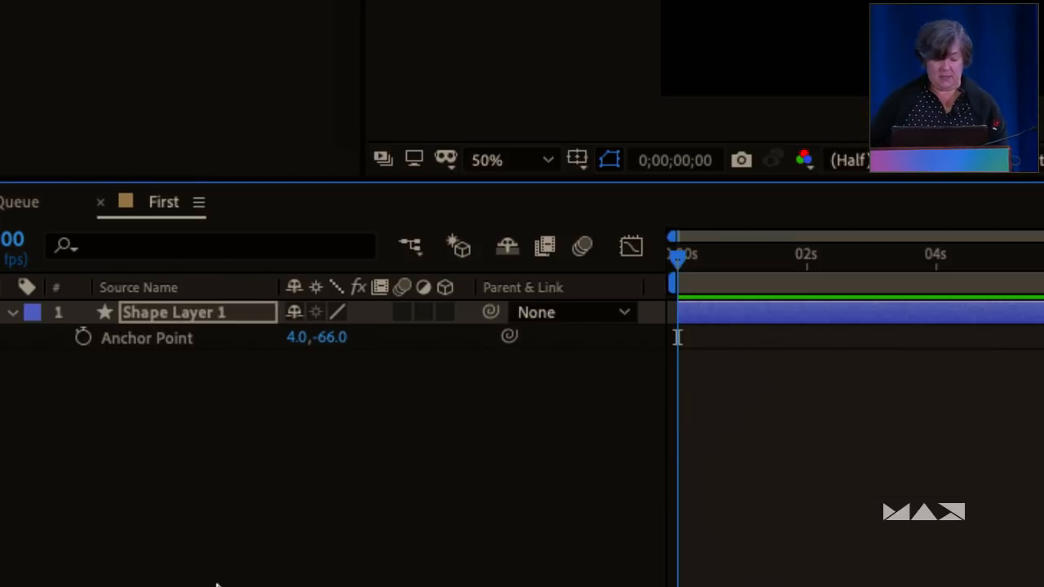
key("p")
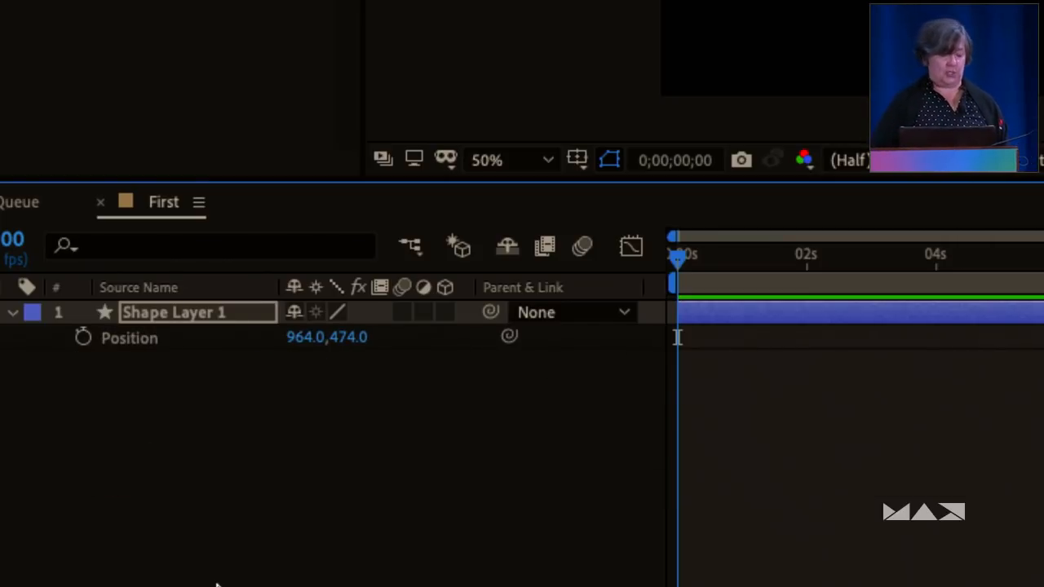
key("r")
key("s")
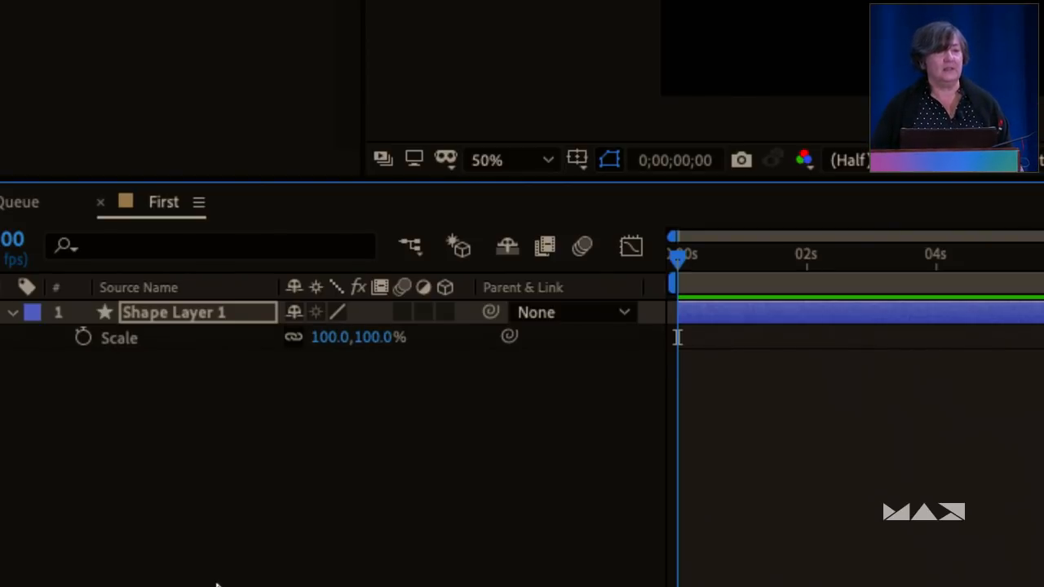
key("t")
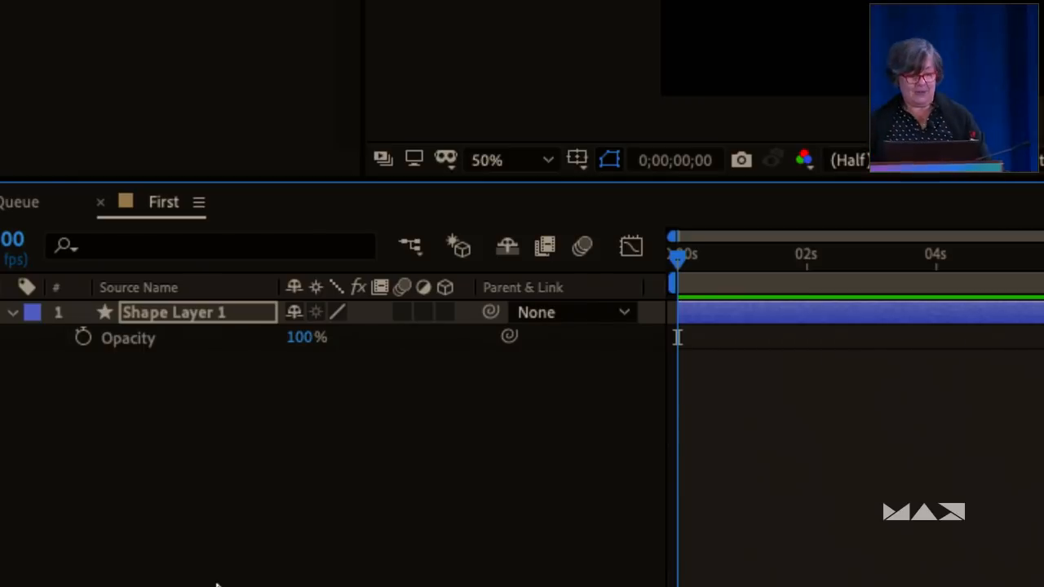
key("p")
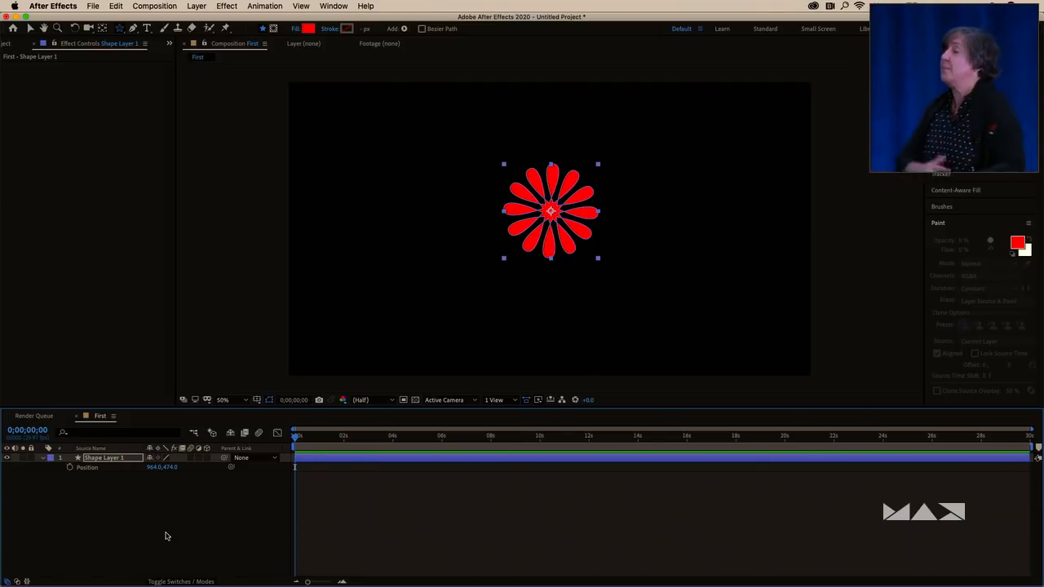
Move the flower to about 240, 548 near the frame's left edge and start Position keyframing at 0;00;00;00
left_click(30, 27)
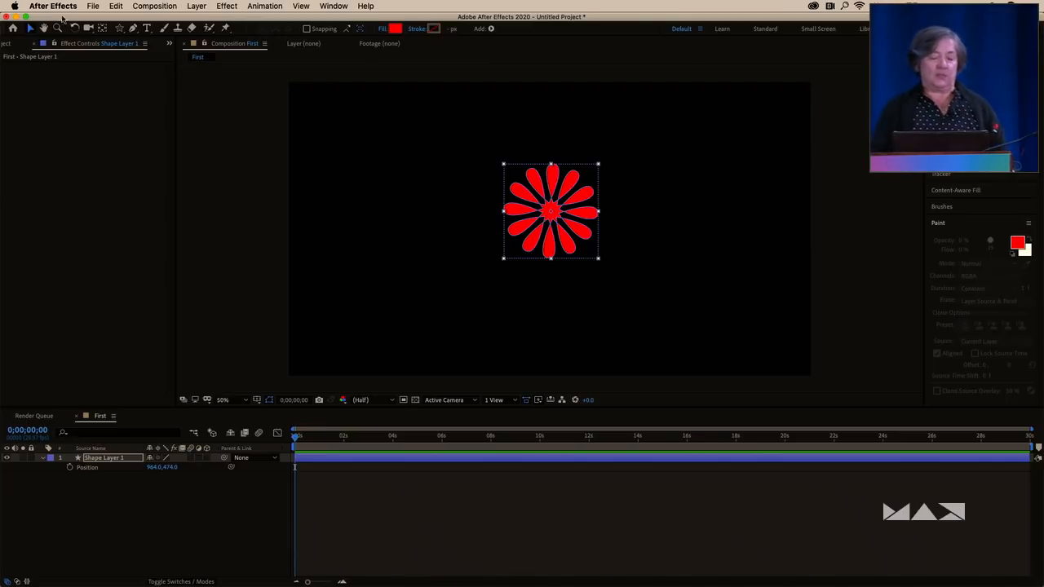
left_click(227, 235)
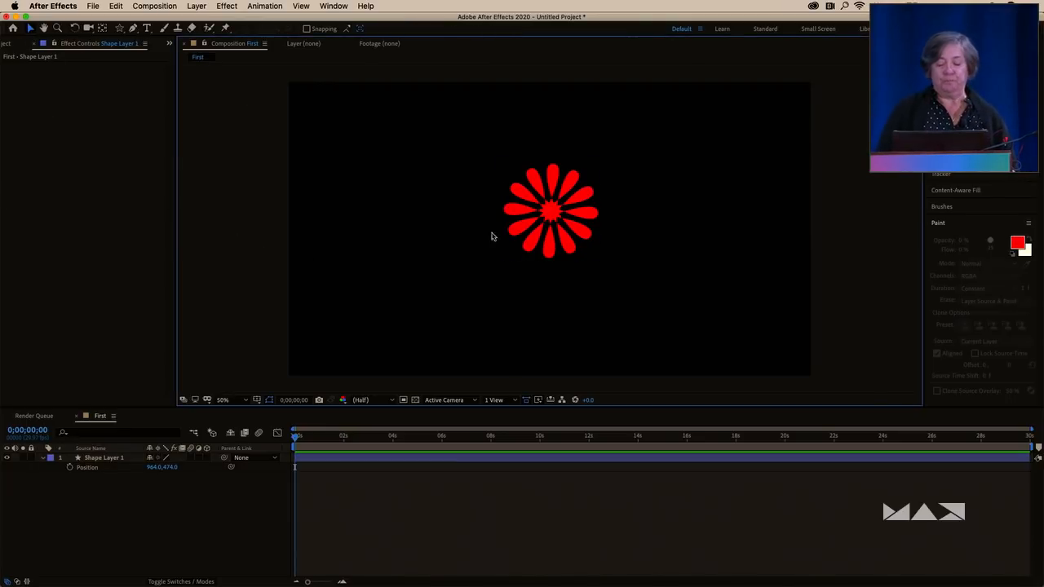
left_click(564, 244)
left_click_drag(567, 234, 323, 256)
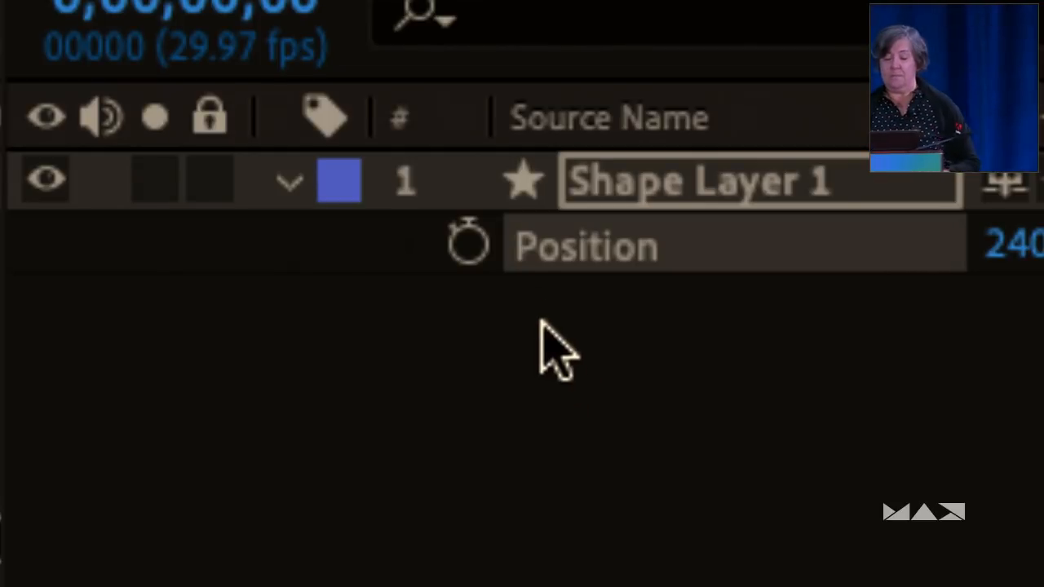
left_click(467, 243)
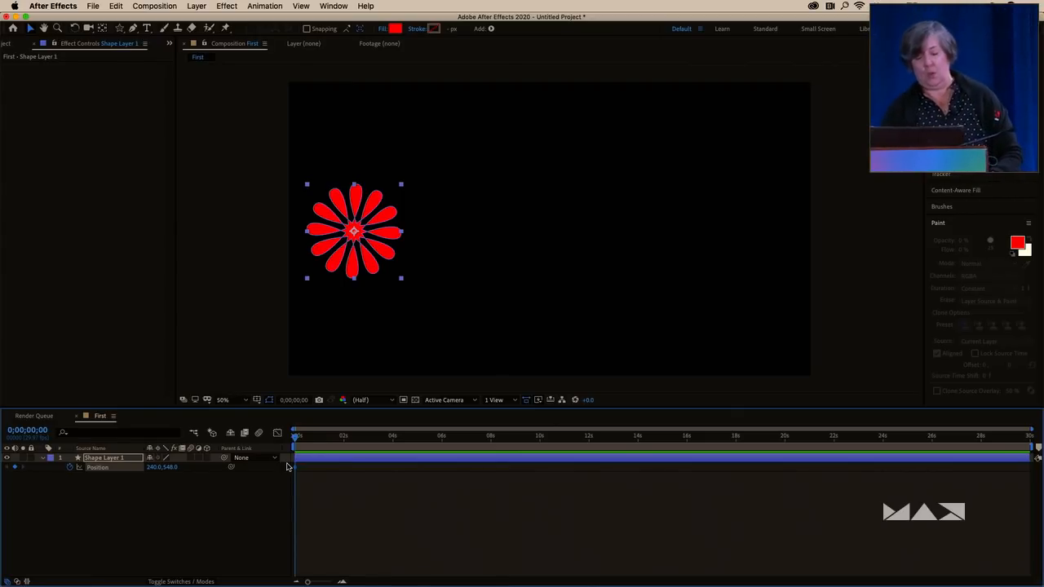
Add a Position keyframe at 0;00;04;03 with the flower moved across the frame to about 1644, 568
left_click(395, 438)
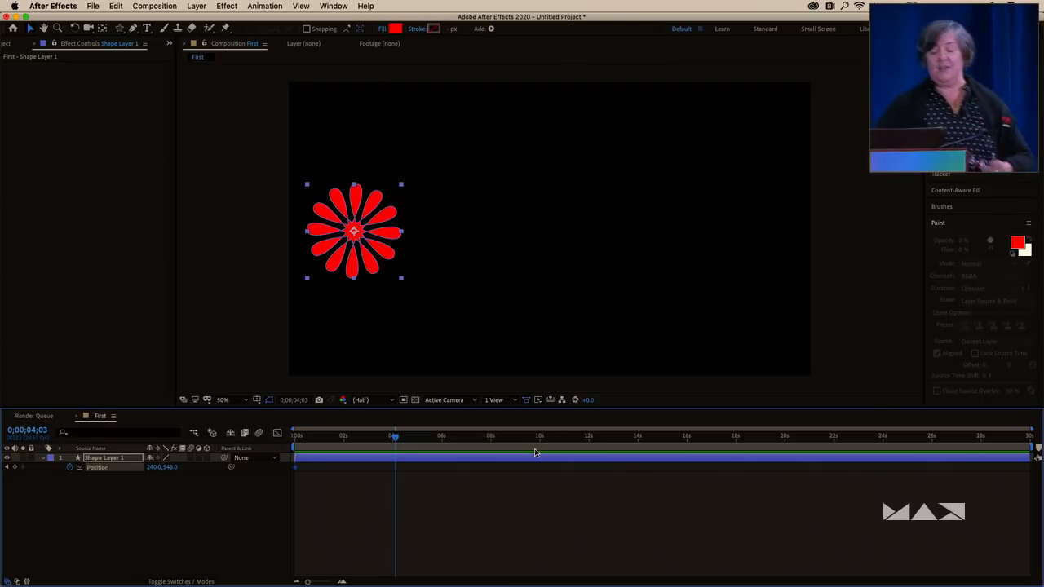
left_click(548, 259)
left_click_drag(352, 233, 554, 240)
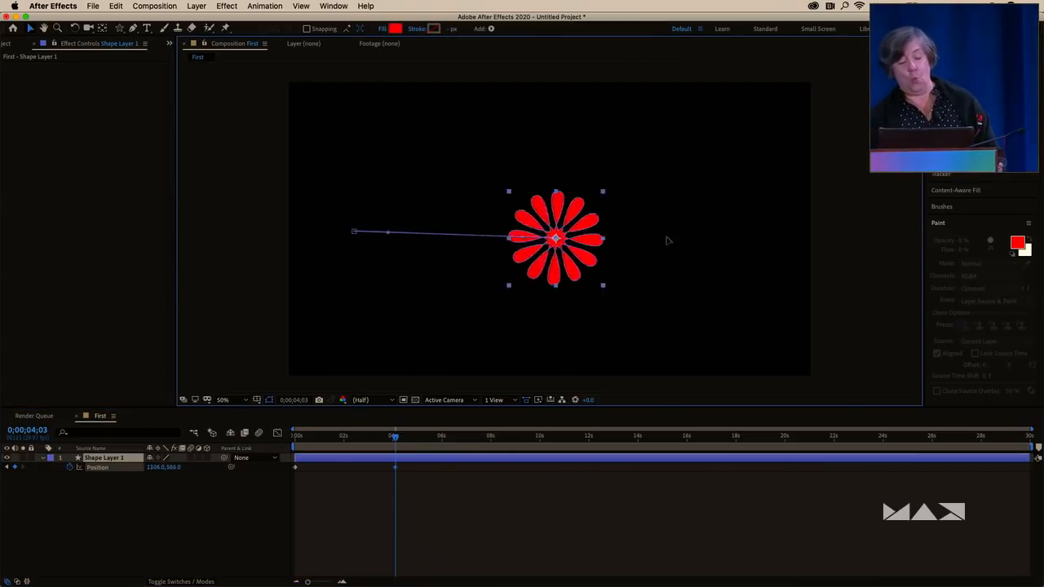
left_click_drag(666, 241, 764, 227)
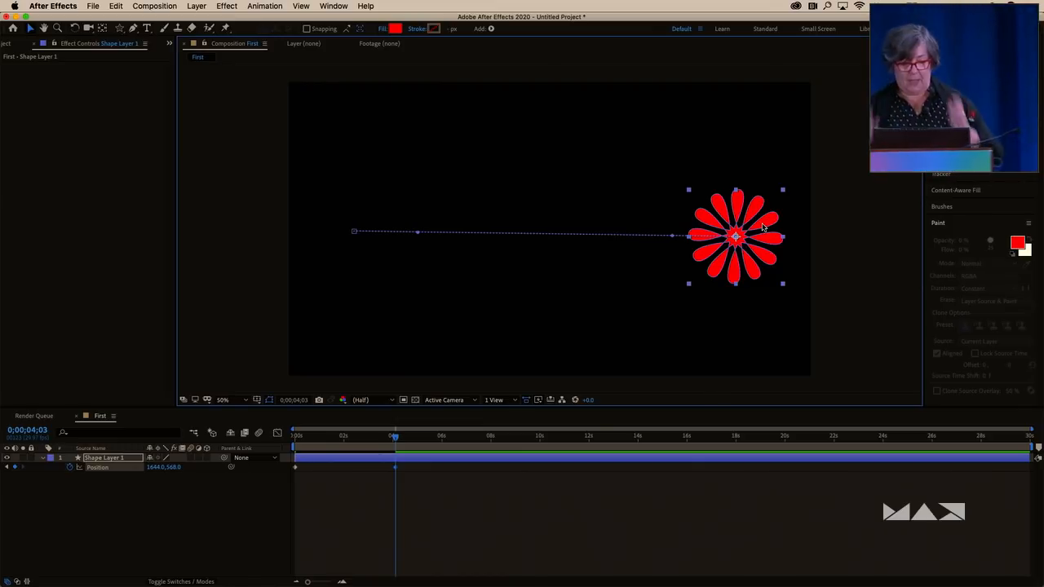
Preview the flower's movement across the frame from the start of the composition
left_click_drag(341, 439, 139, 437)
key("space")
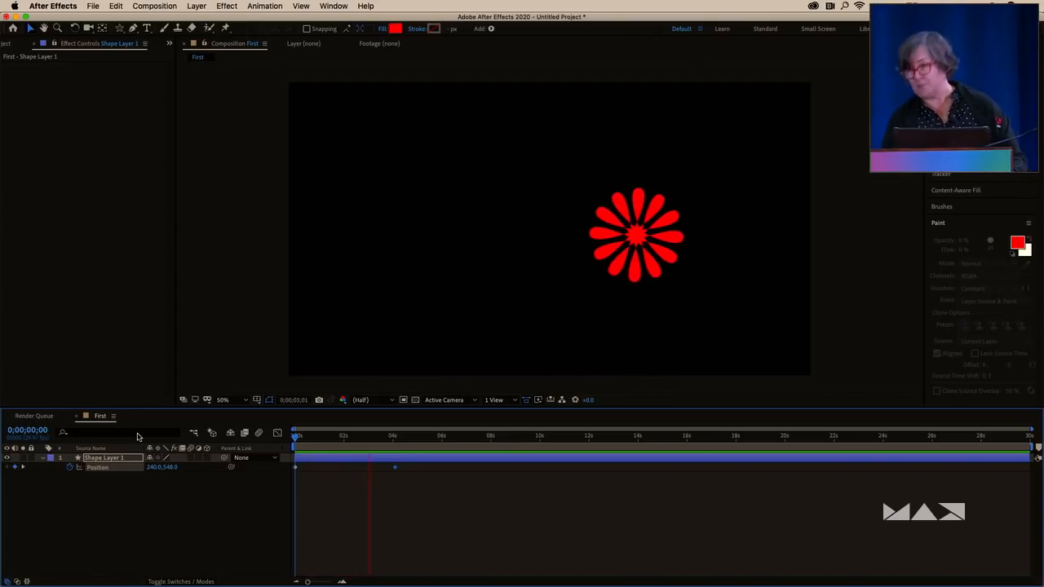
key("space")
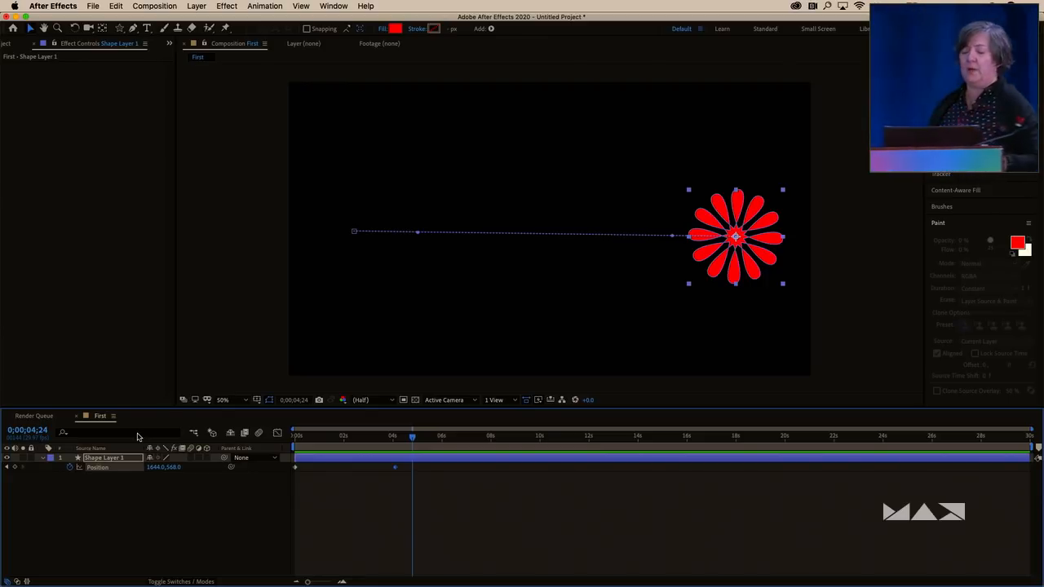
Bend the motion path downwards by moving the flower to about 919, 872 at 0;00;02;03
left_click(345, 438)
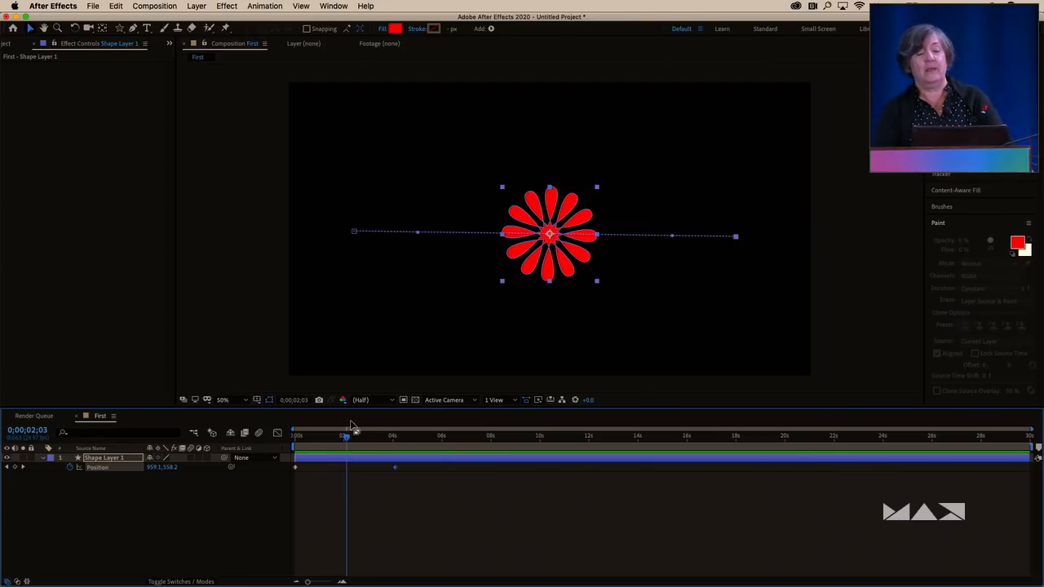
left_click_drag(552, 211, 541, 287)
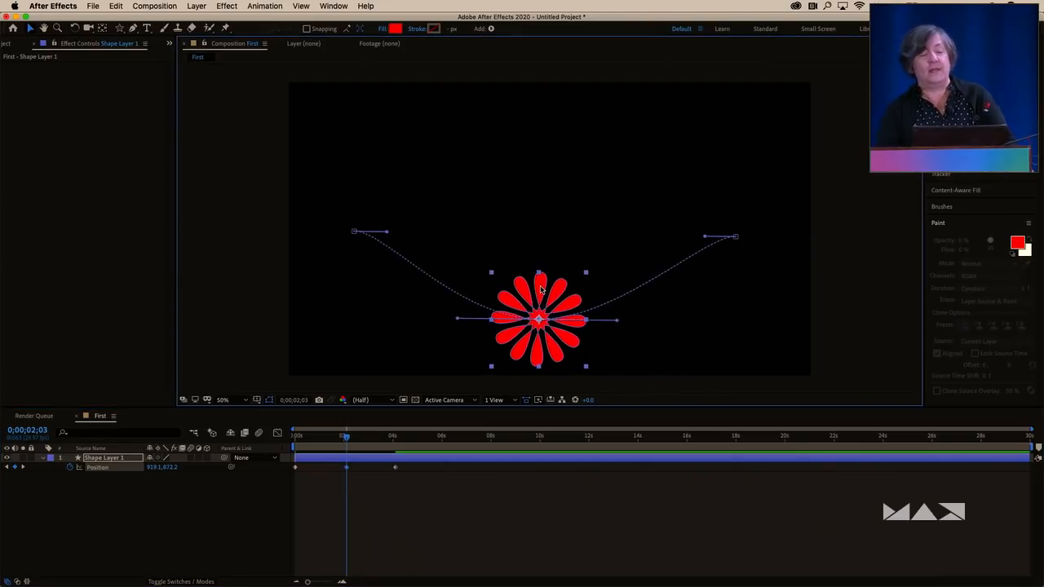
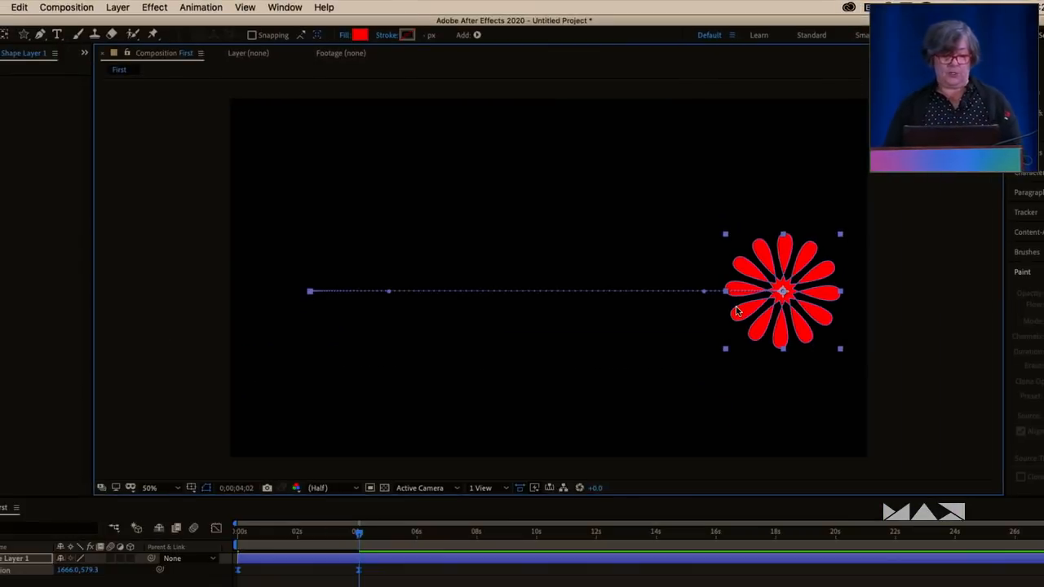
Play the eased Position animation from the first frame and stop it past the last keyframe
key("Home")
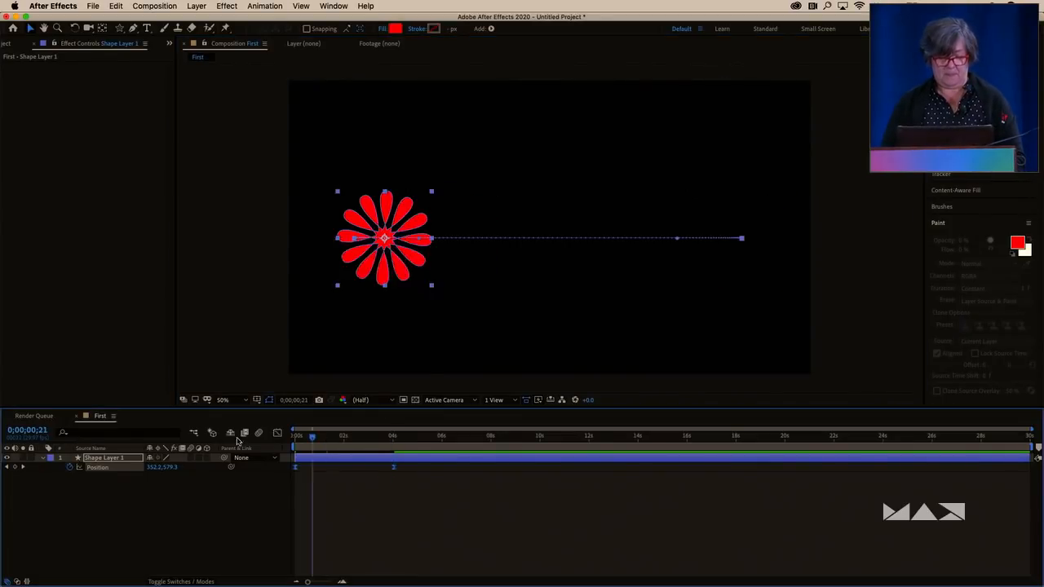
key("space")
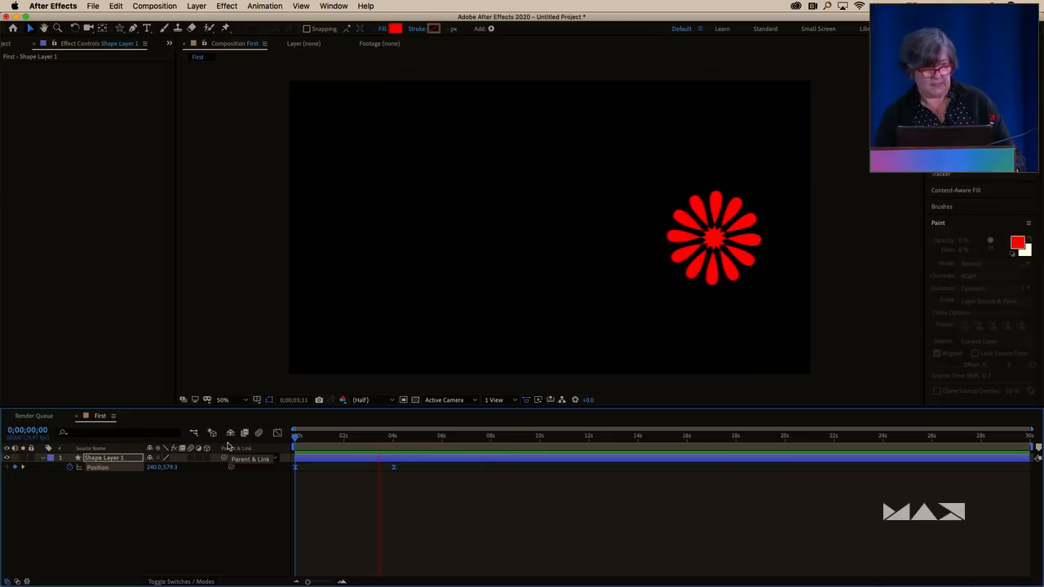
key("space")
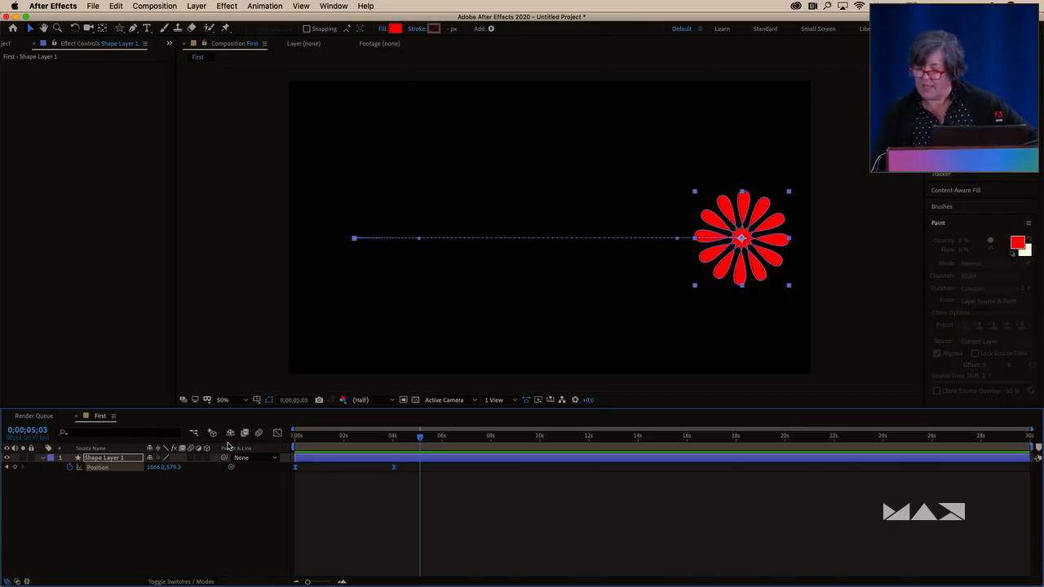
Open the Graph Editor for the flower's Position and switch it from the value graph to the speed graph
left_click(277, 433)
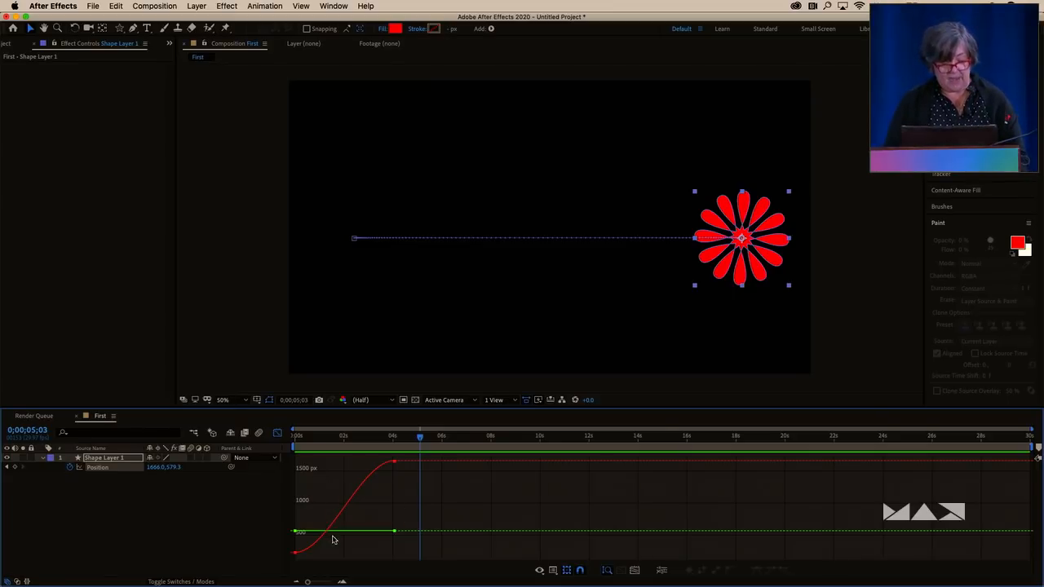
mouse_move(332, 535)
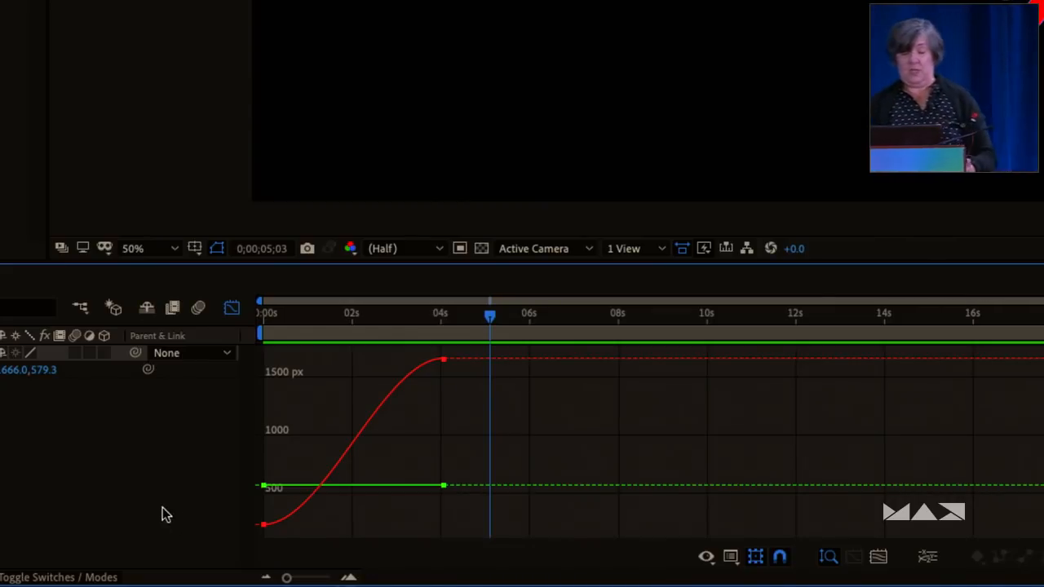
left_click(730, 555)
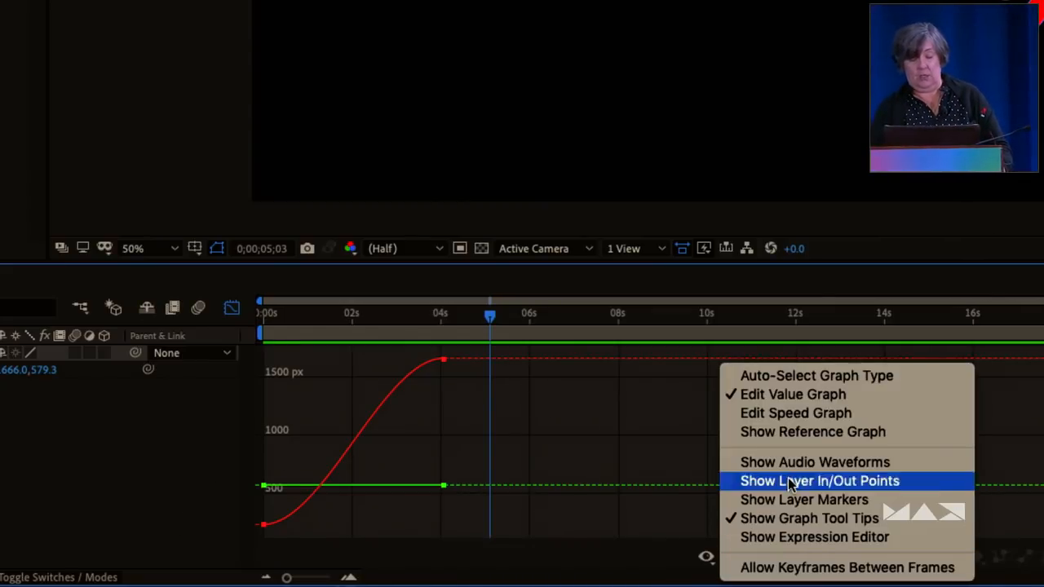
left_click(873, 413)
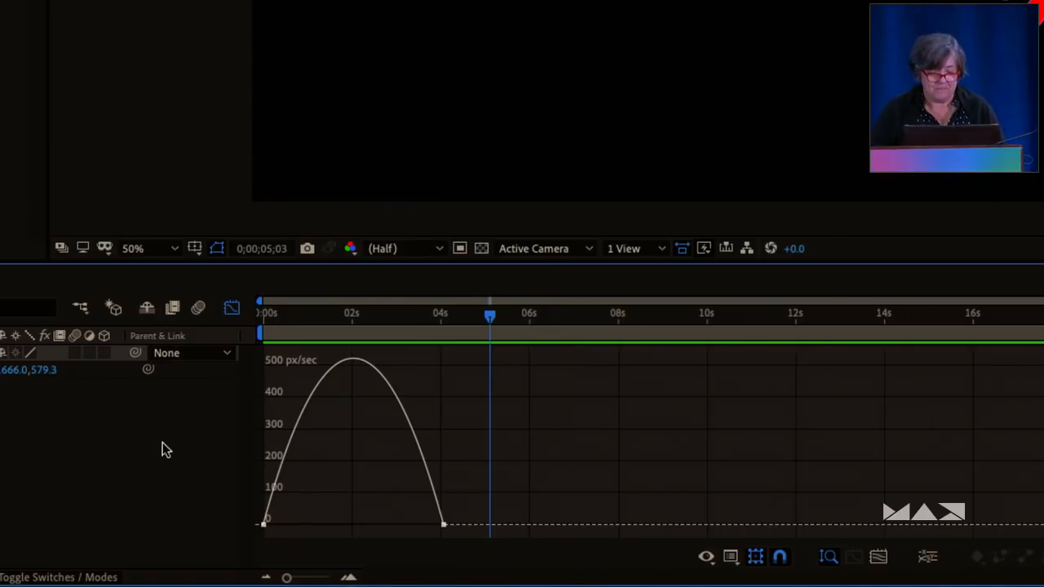
Reshape the speed graph so the flower accelerates sharply into the last Position keyframe, and return to the first frame
left_click(443, 526)
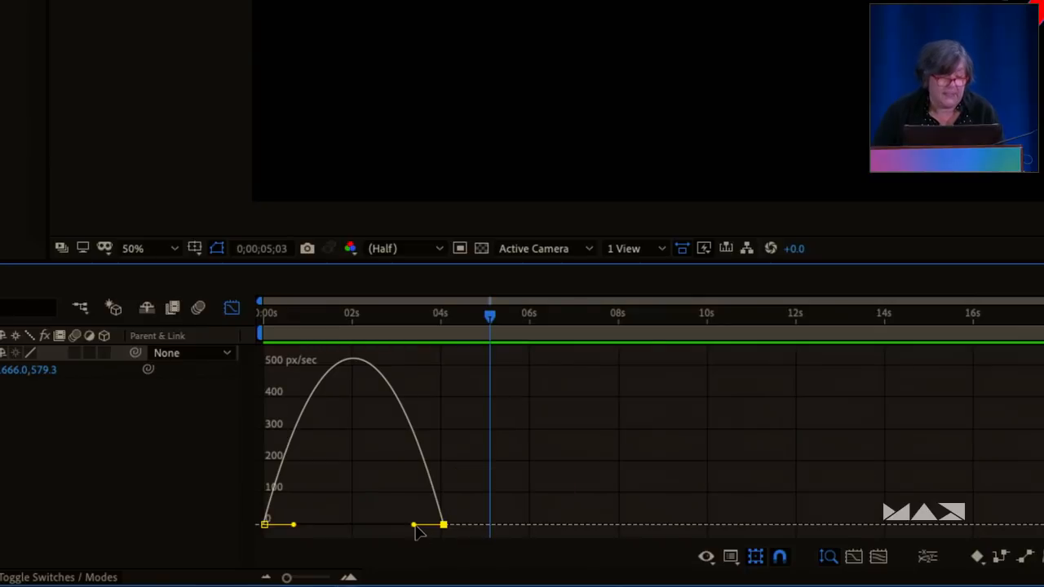
left_click_drag(416, 531, 441, 236)
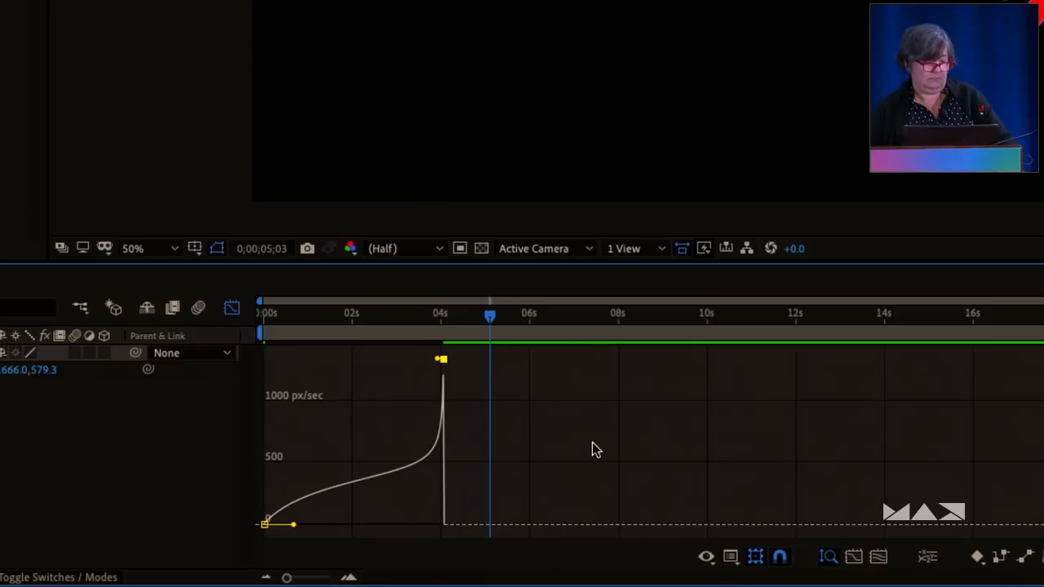
scroll(578, 445, "up", 2)
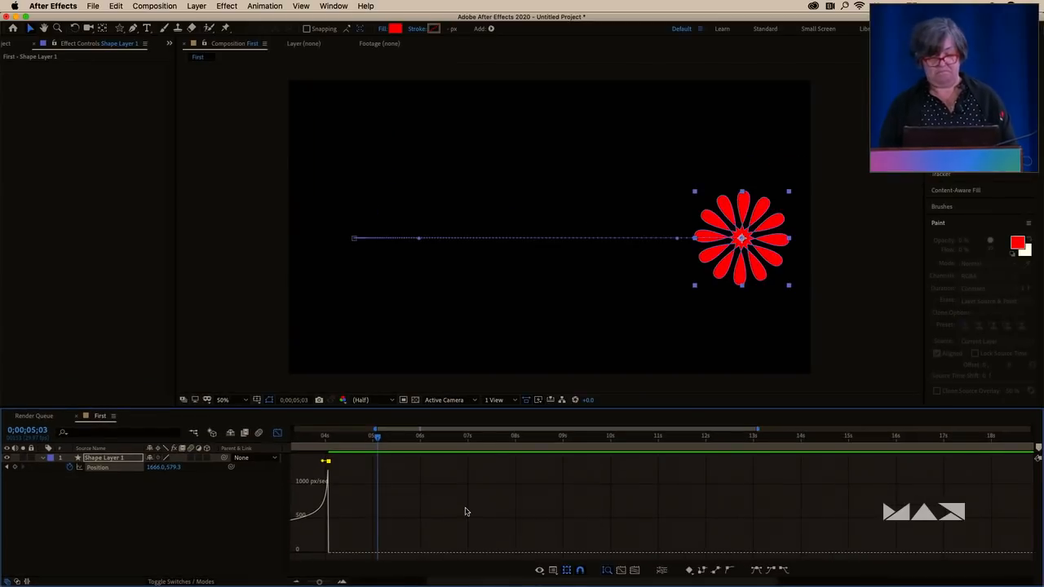
left_click_drag(312, 437, 158, 445)
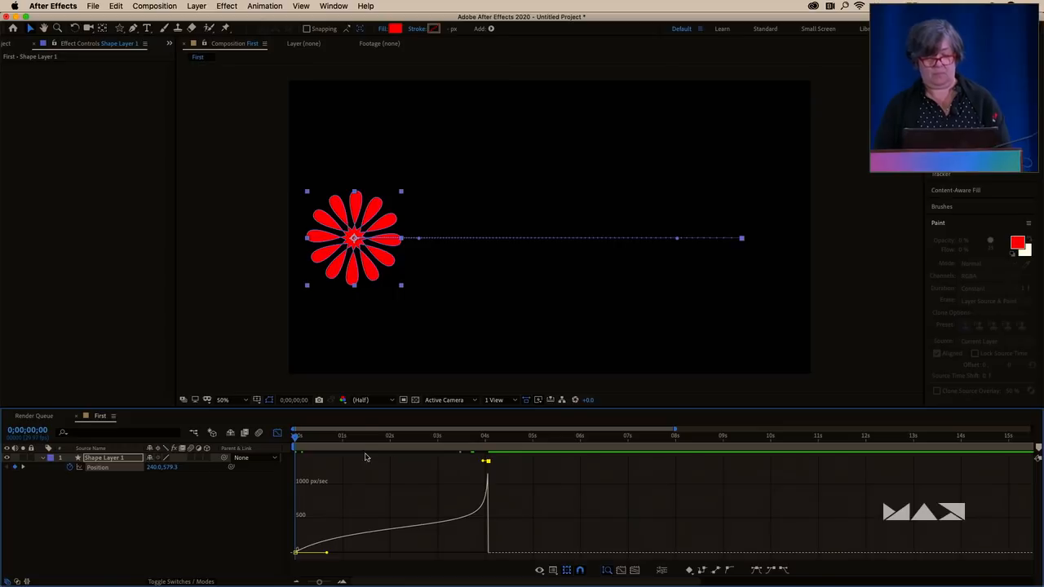
Lengthen the influence handles of both Position keyframes in the flower's speed graph for a late acceleration, and preview the motion
key("space")
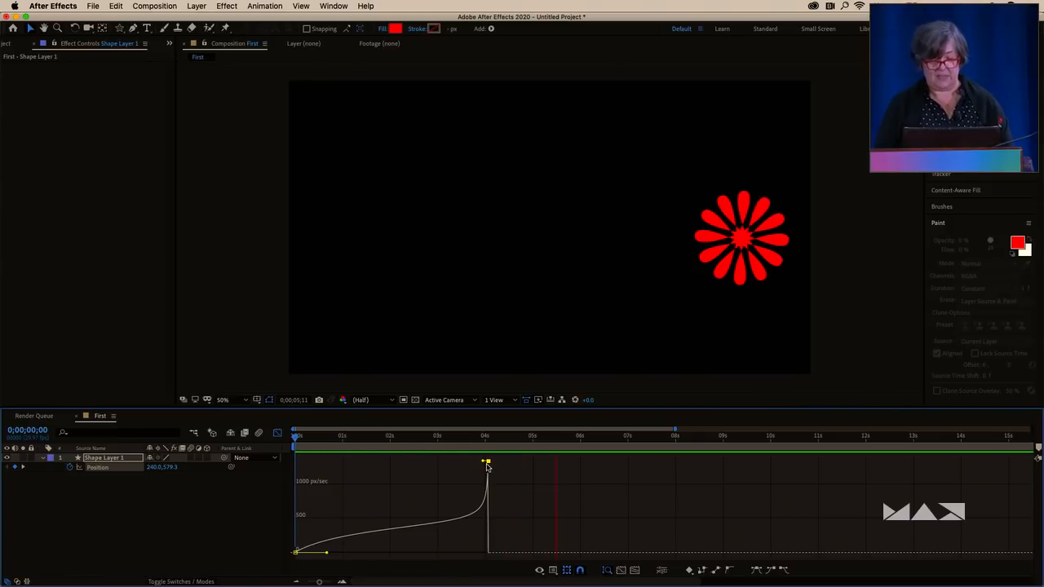
left_click_drag(487, 463, 430, 462)
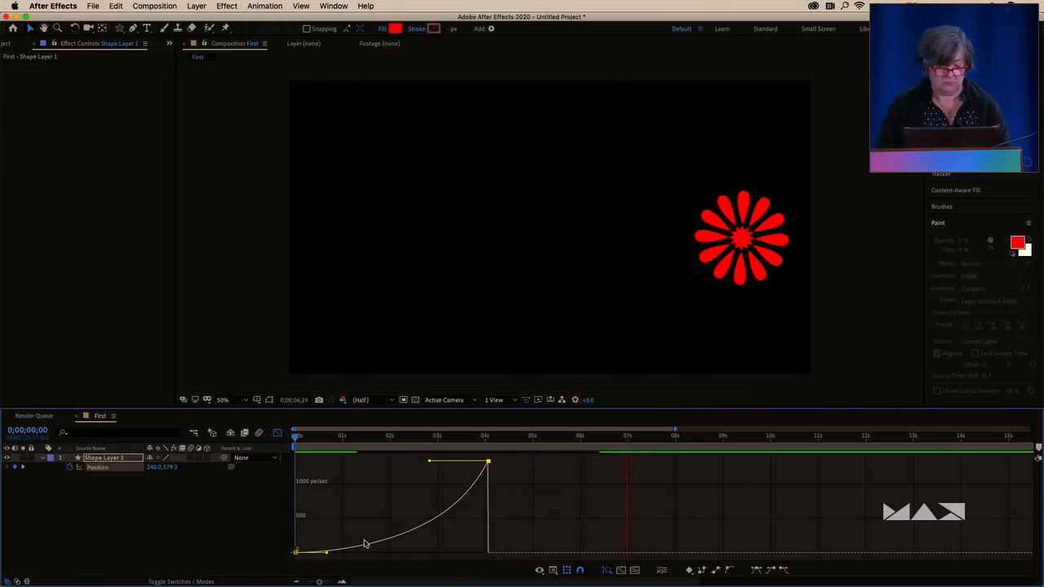
left_click_drag(327, 553, 382, 554)
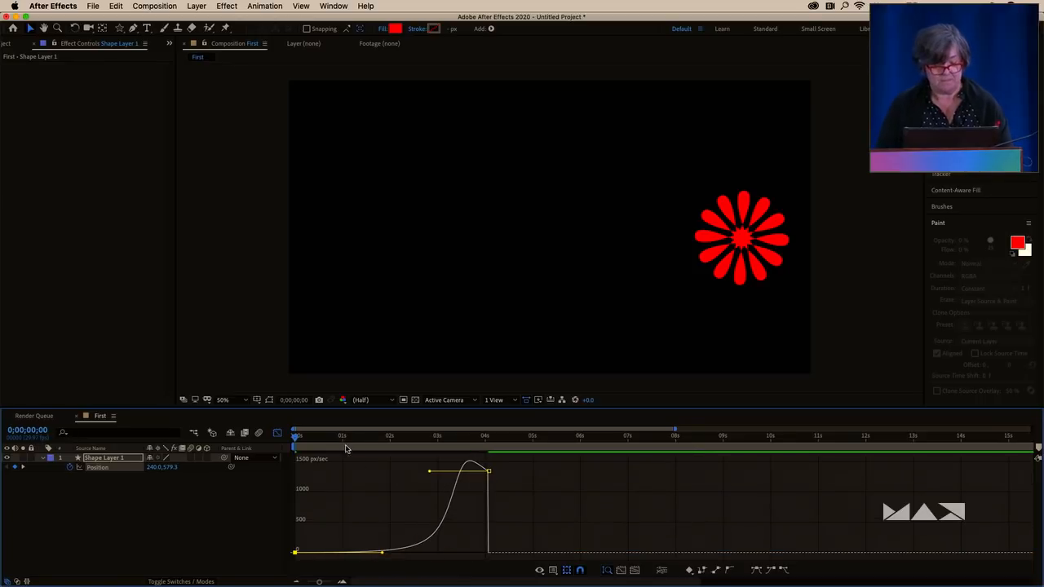
key("space")
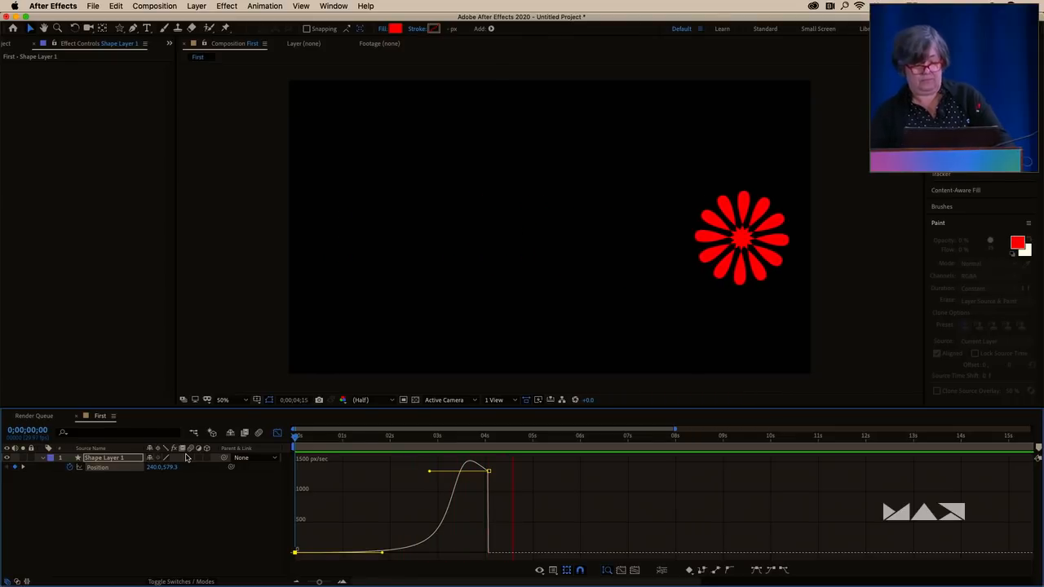
key("space")
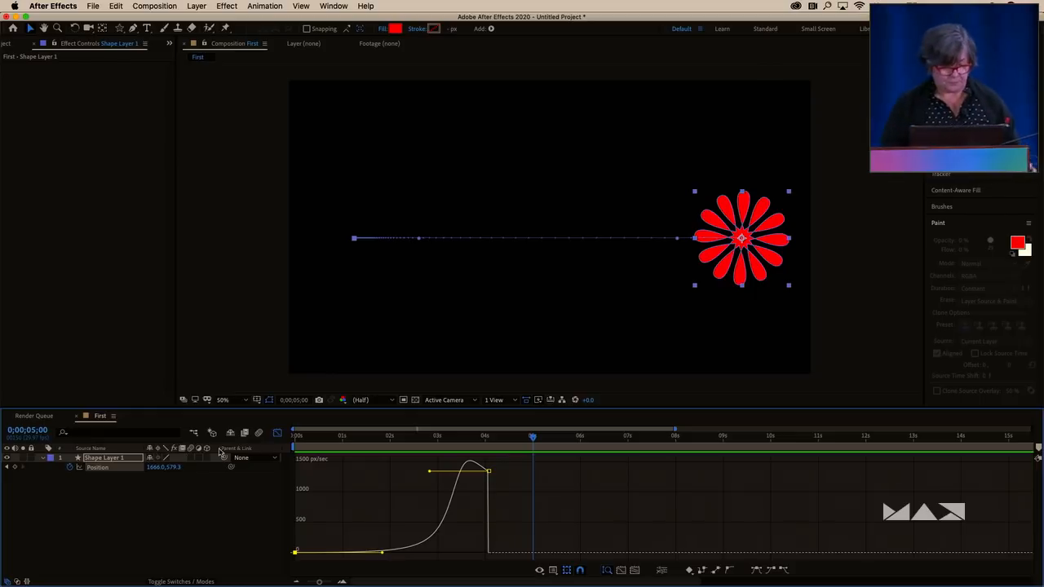
Close the Graph Editor and delete the flower's shape layer
left_click(277, 433)
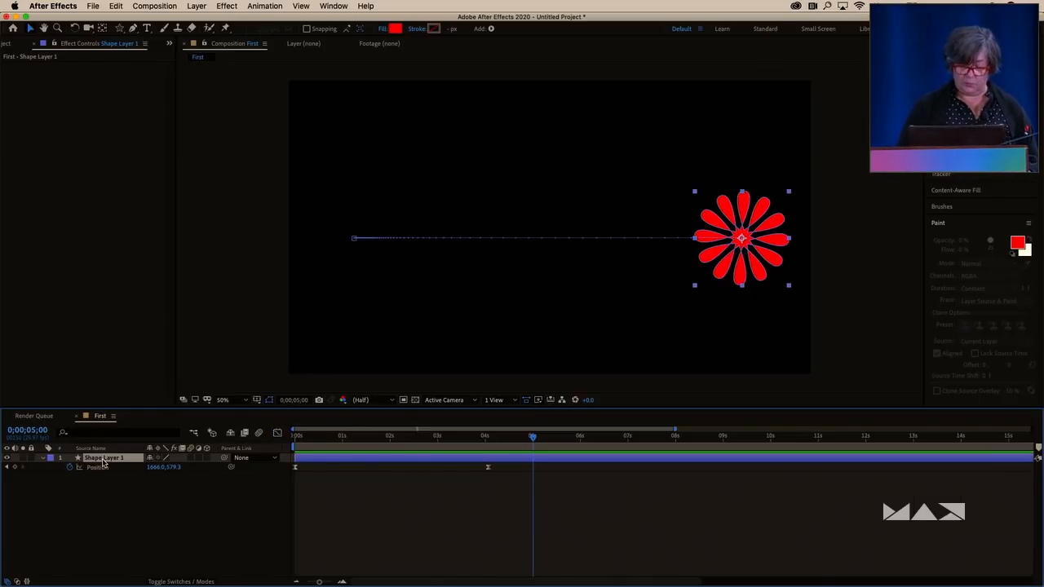
key("Delete")
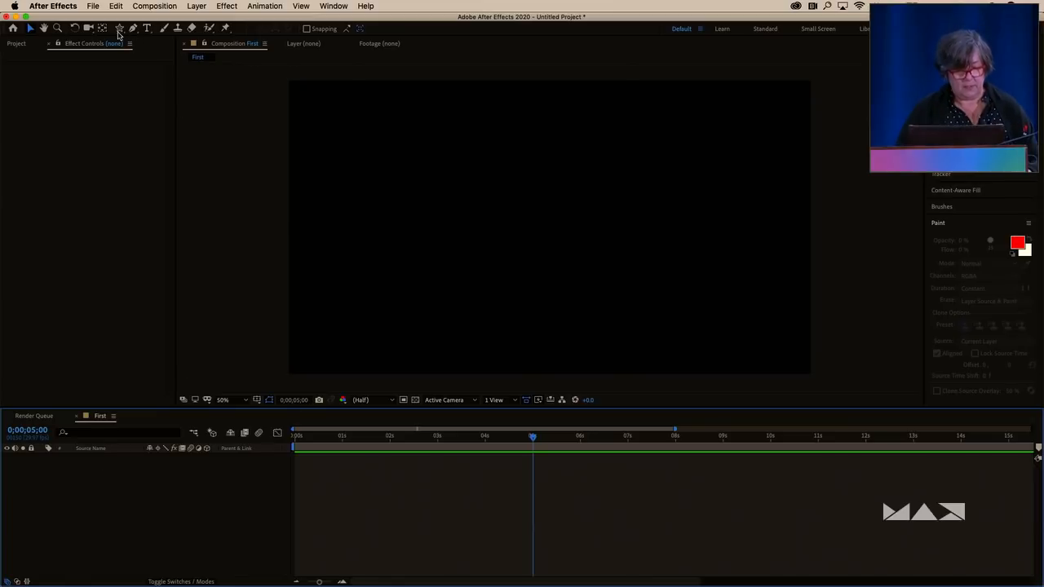
Draw a long, thin horizontal red rectangle as a new shape layer and move it to the centre of the composition
left_click_drag(119, 33, 162, 38)
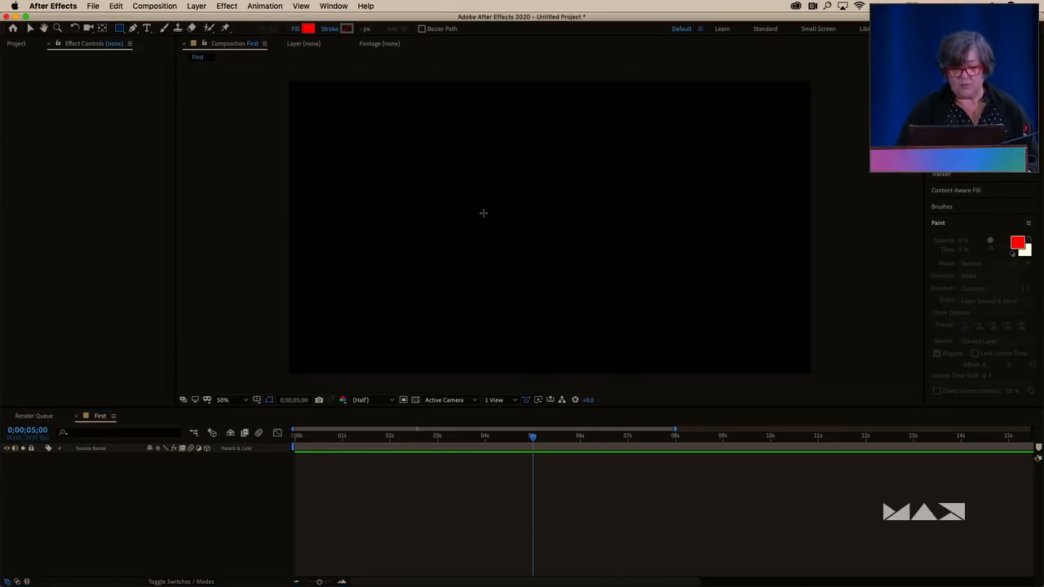
mouse_move(480, 216)
left_mouse_down()
mouse_move(702, 236)
mouse_move(717, 227)
left_mouse_up()
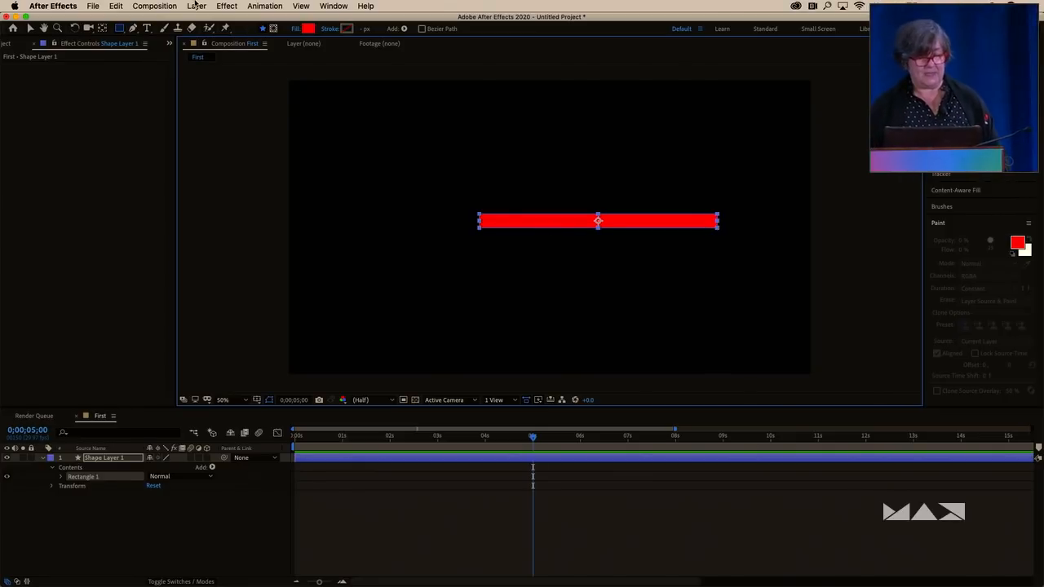
left_click(29, 27)
left_click(596, 328)
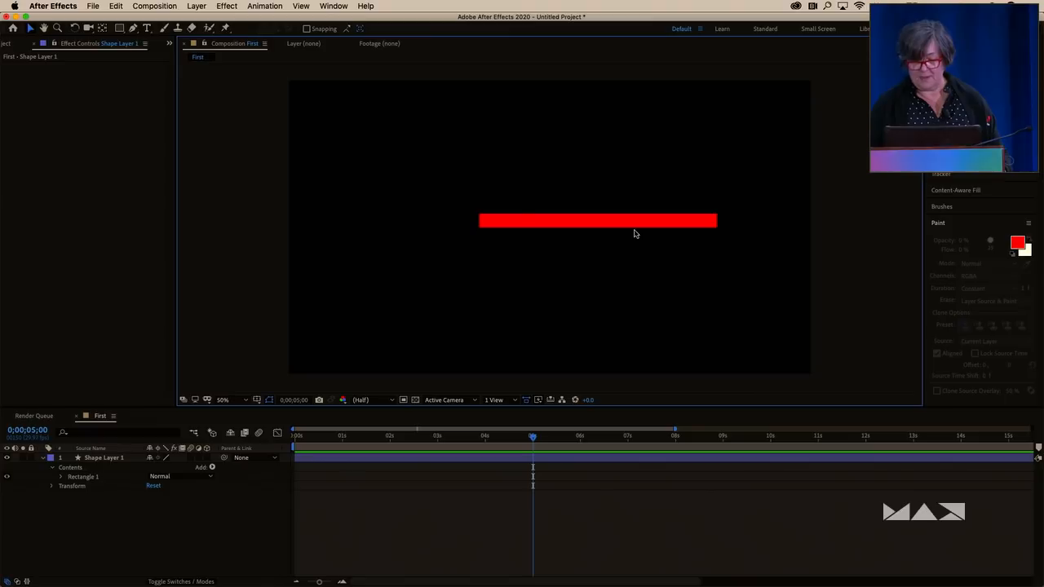
left_click_drag(677, 226, 628, 247)
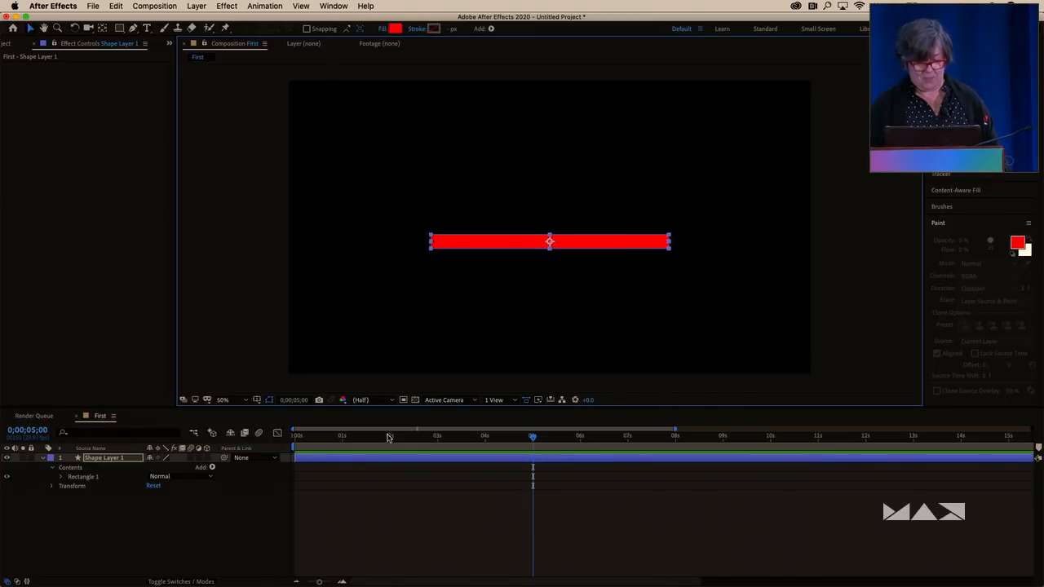
Set a starting Rotation keyframe of 0x+0.0° for the rectangle on the first frame
left_click_drag(371, 443, 294, 440)
left_click(100, 459)
key("r")
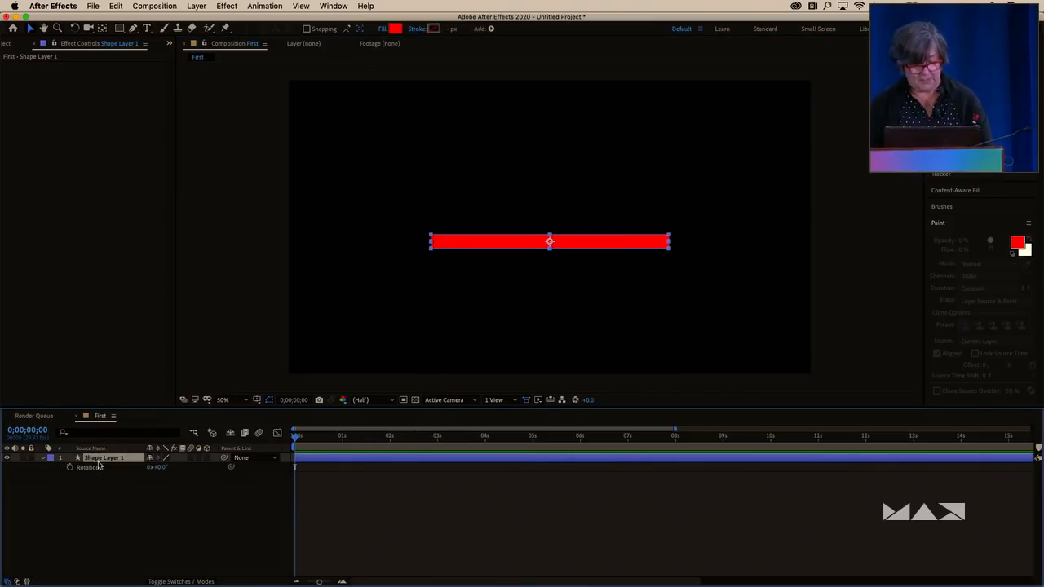
left_click(69, 467)
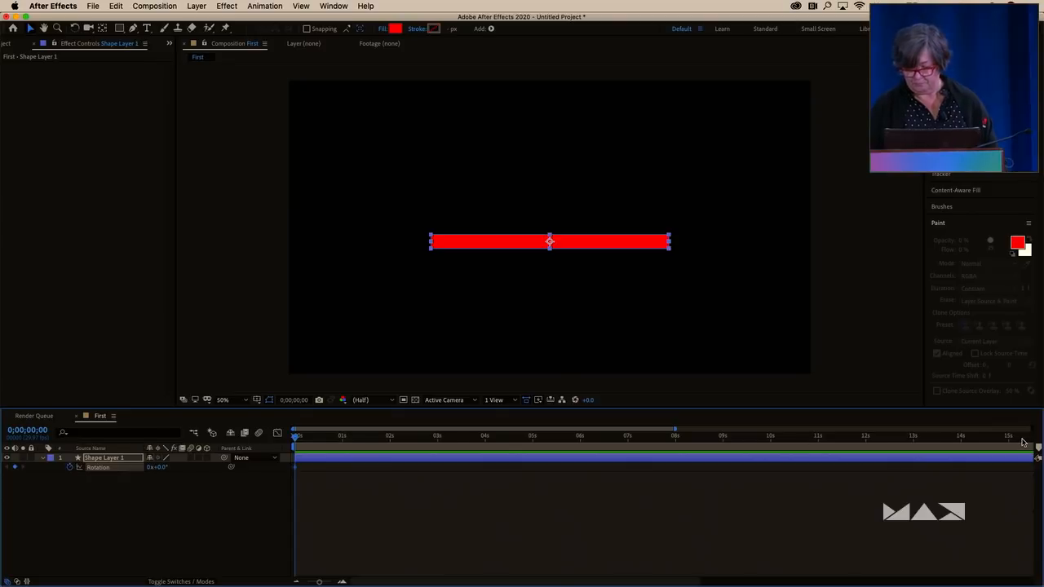
Set the rectangle's Rotation to 10 full turns on the last frame, 0;00;29;29, showing the whole composition duration in the timeline
left_click_drag(1023, 441, 1039, 443)
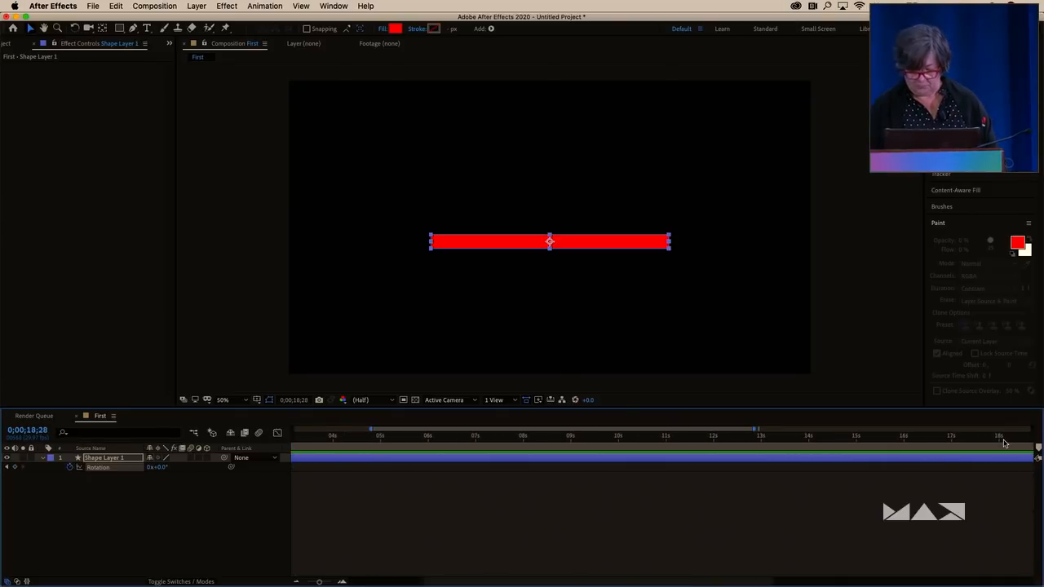
key("minus")
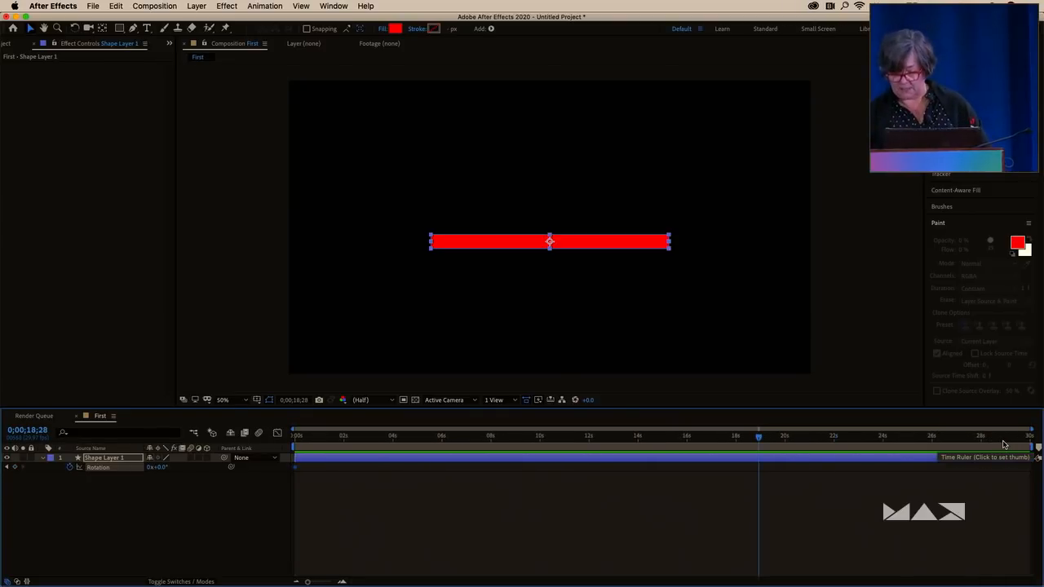
left_click_drag(981, 442, 1040, 439)
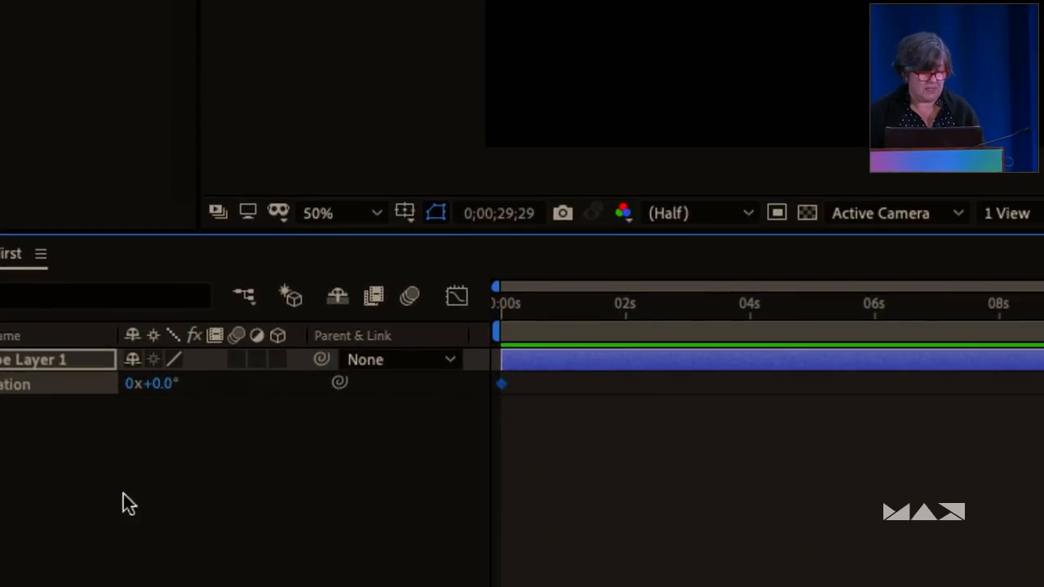
left_click(130, 384)
type("10")
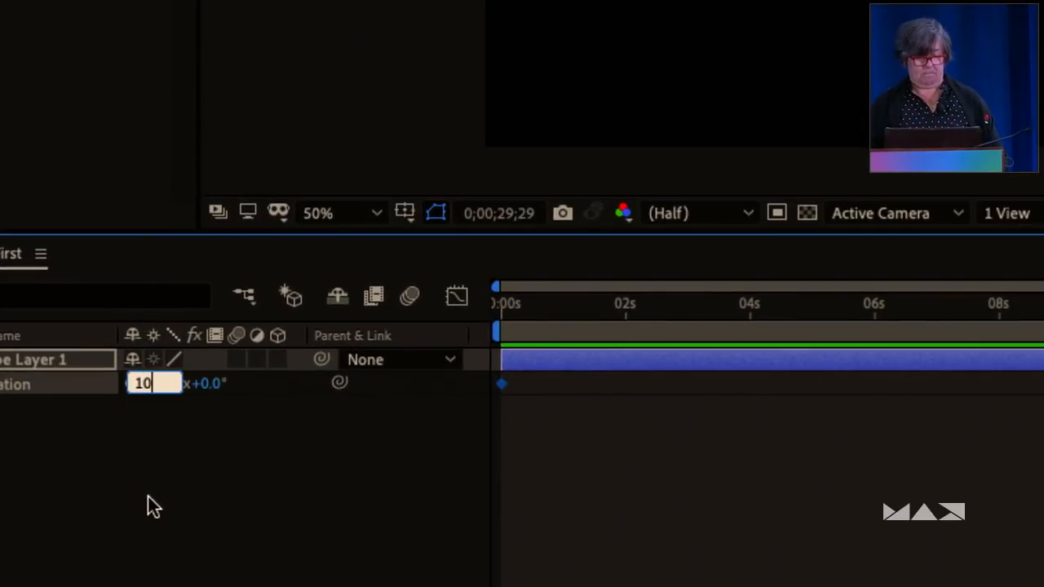
left_click(314, 524)
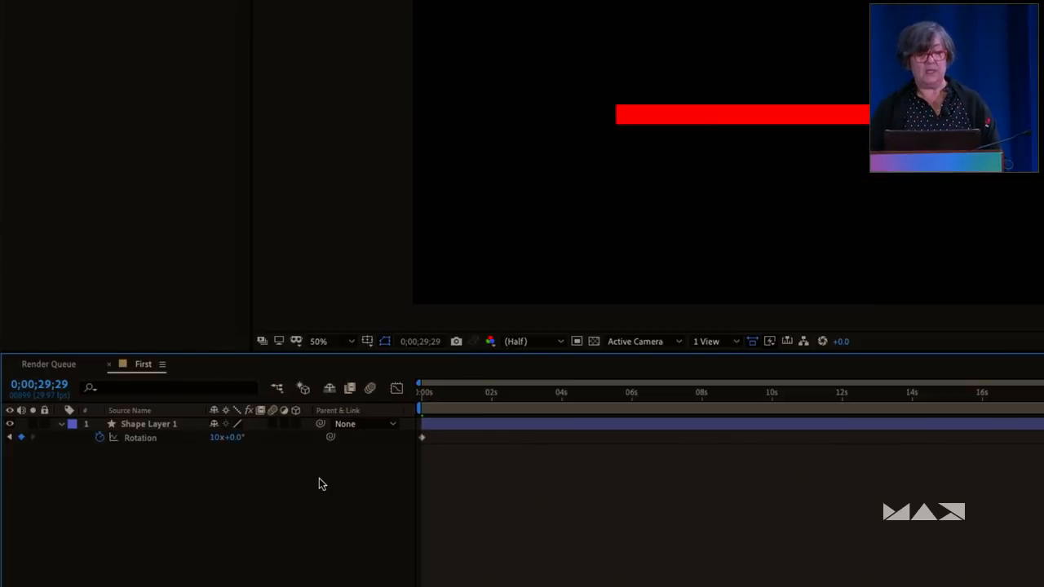
Preview the rectangle's spin and apply Easy Ease to both Rotation keyframes
key("space")
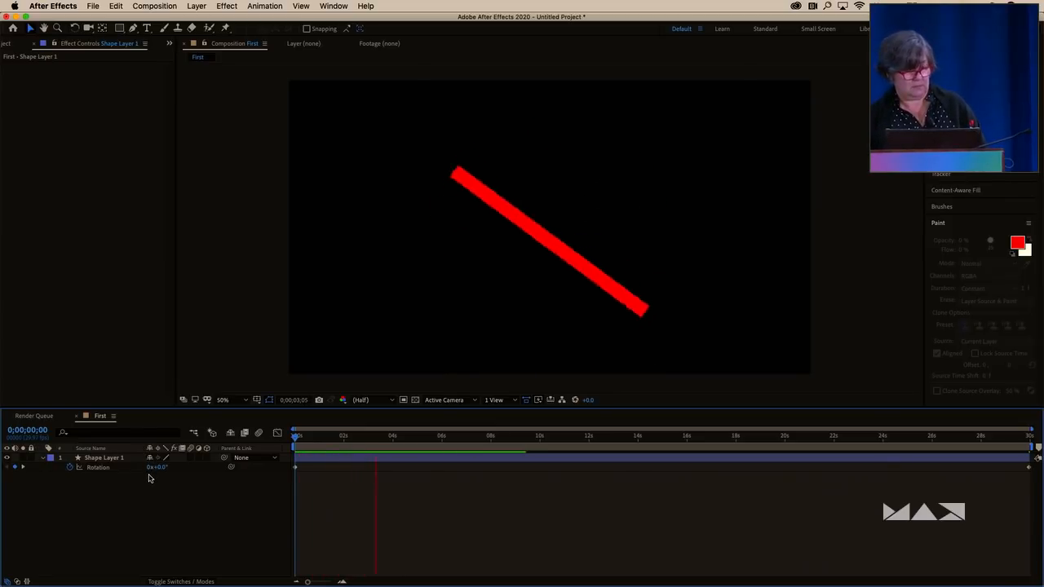
left_click(102, 471)
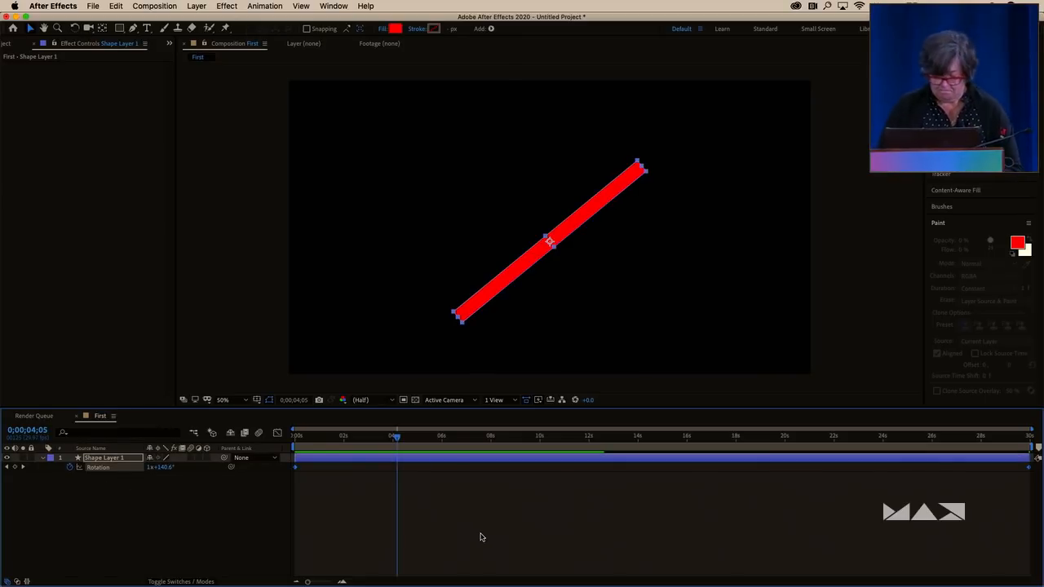
key("F9")
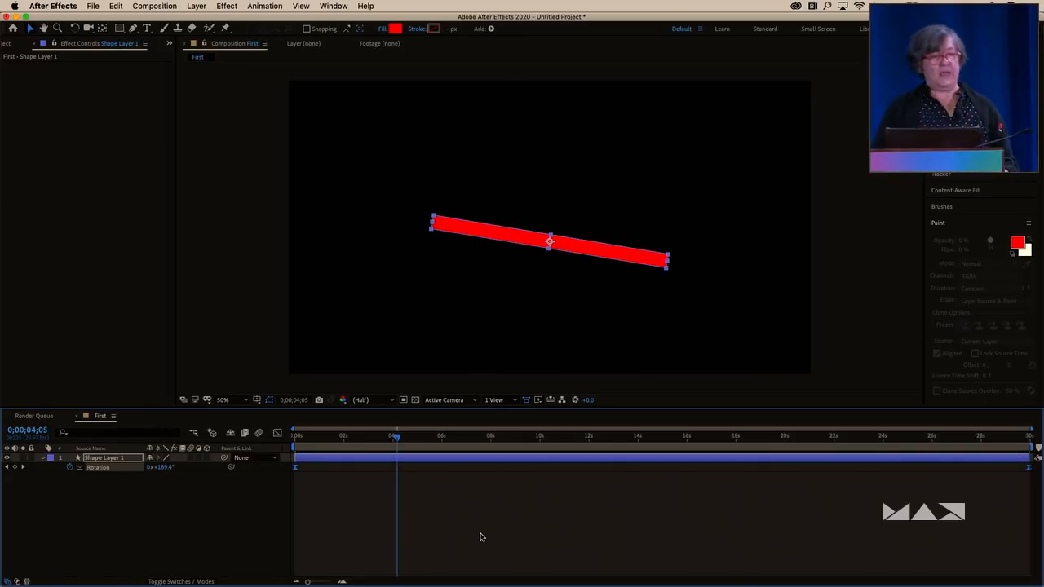
Return to the first frame and display the rectangle's Rotation as a value graph in the Graph Editor
left_click_drag(333, 439, 236, 445)
left_click(277, 434)
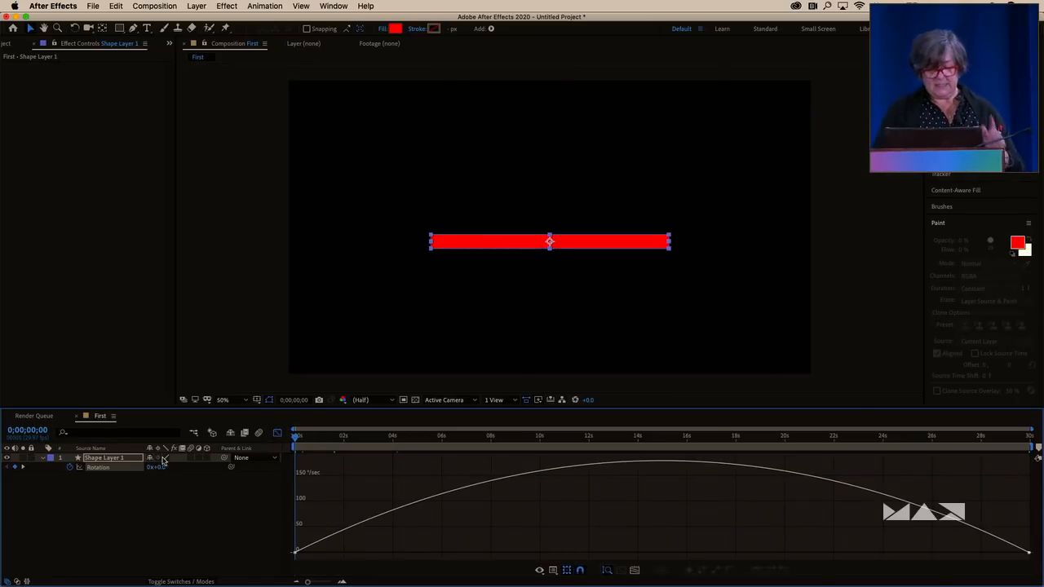
left_click(554, 569)
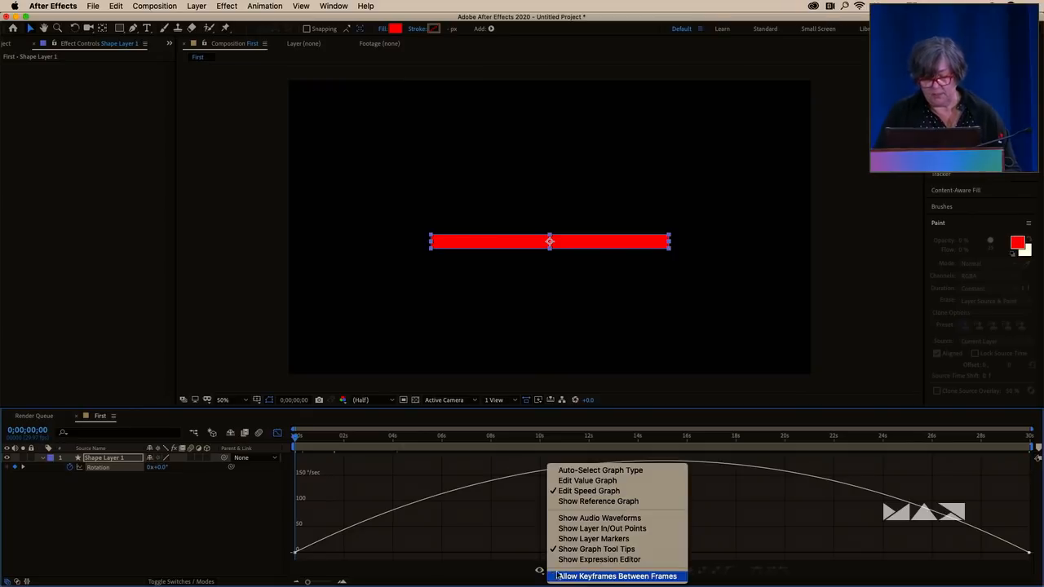
left_click(587, 481)
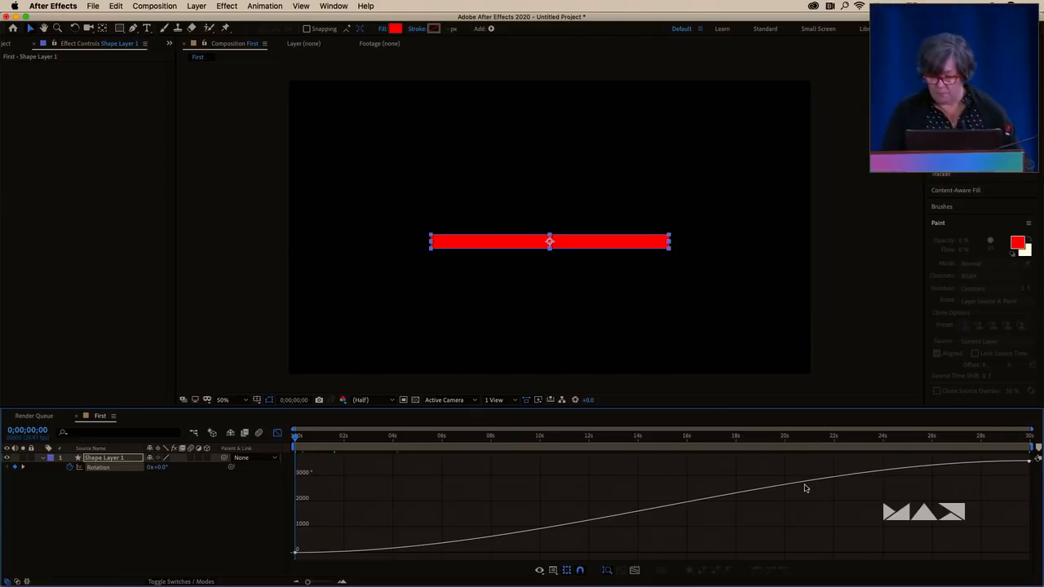
Raise the last Rotation keyframe to about 25000°, bend its incoming curve into a steep final acceleration, and preview the spin
left_click(1030, 462)
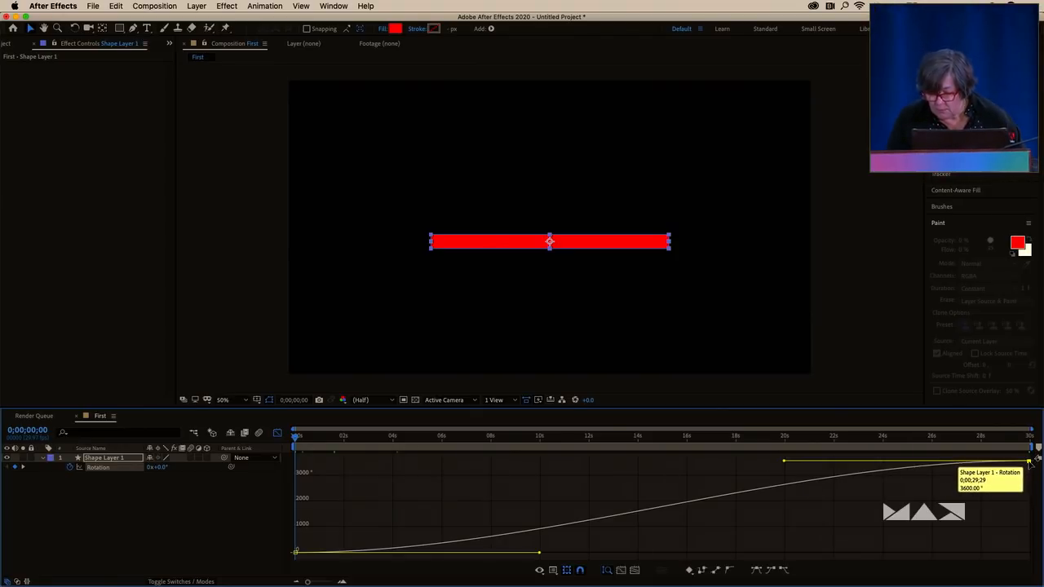
left_click_drag(1032, 462, 1041, 372)
left_click_drag(783, 465, 1008, 552)
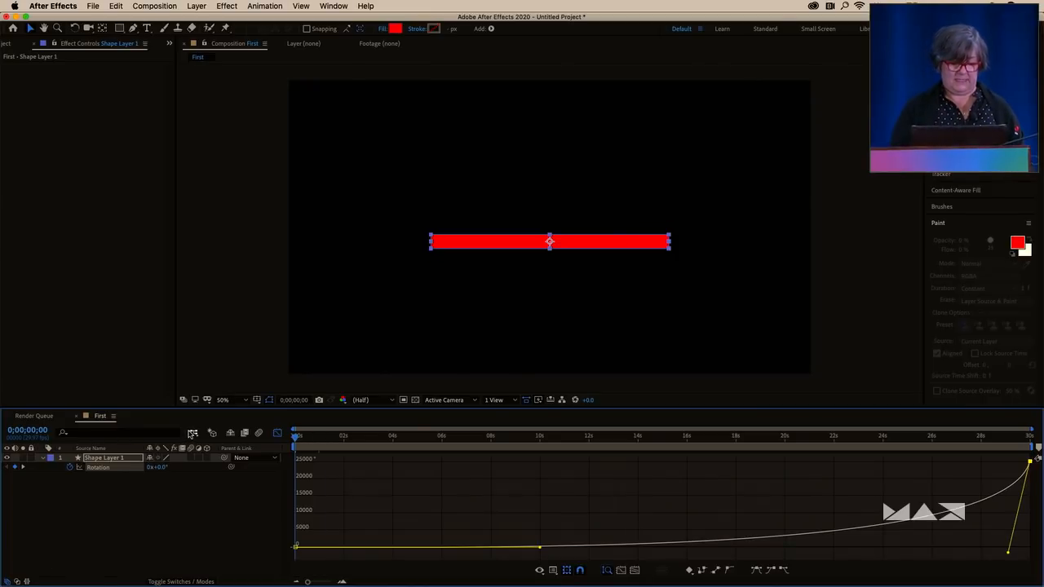
key("space")
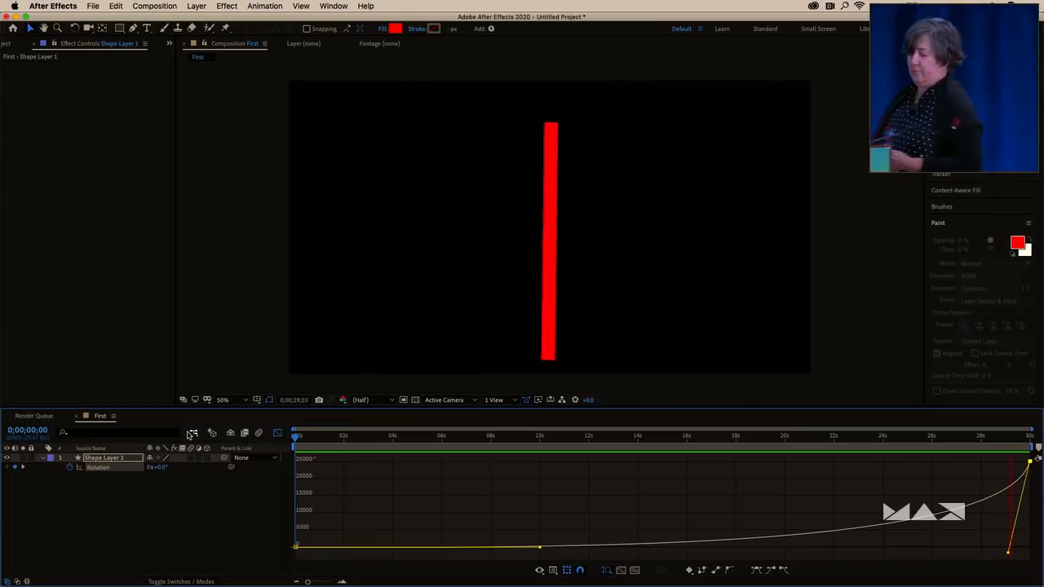
key("space")
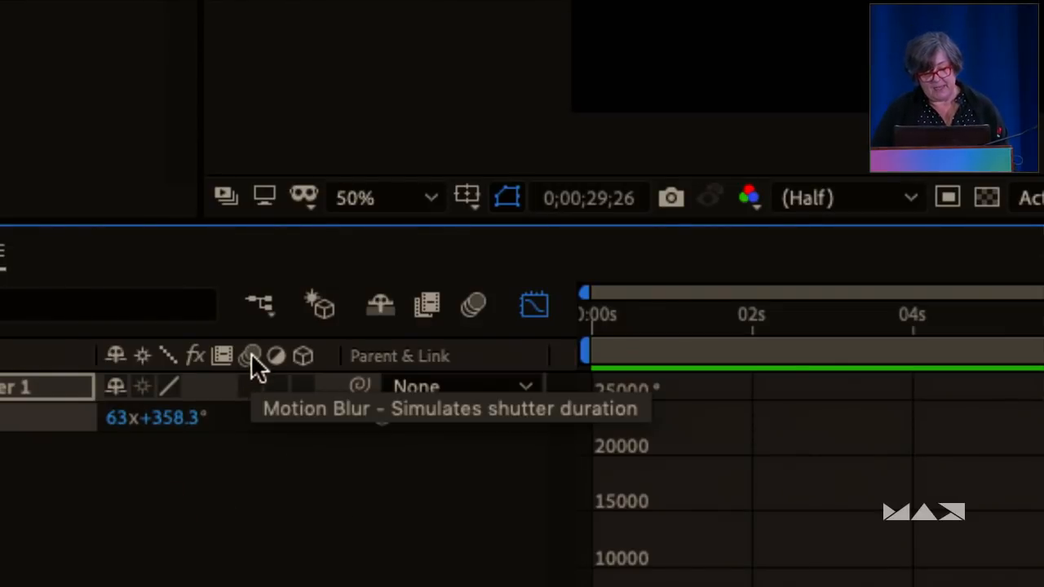
Enable motion blur for the rectangle layer and the composition, and preview the blurred rotation
left_click(252, 390)
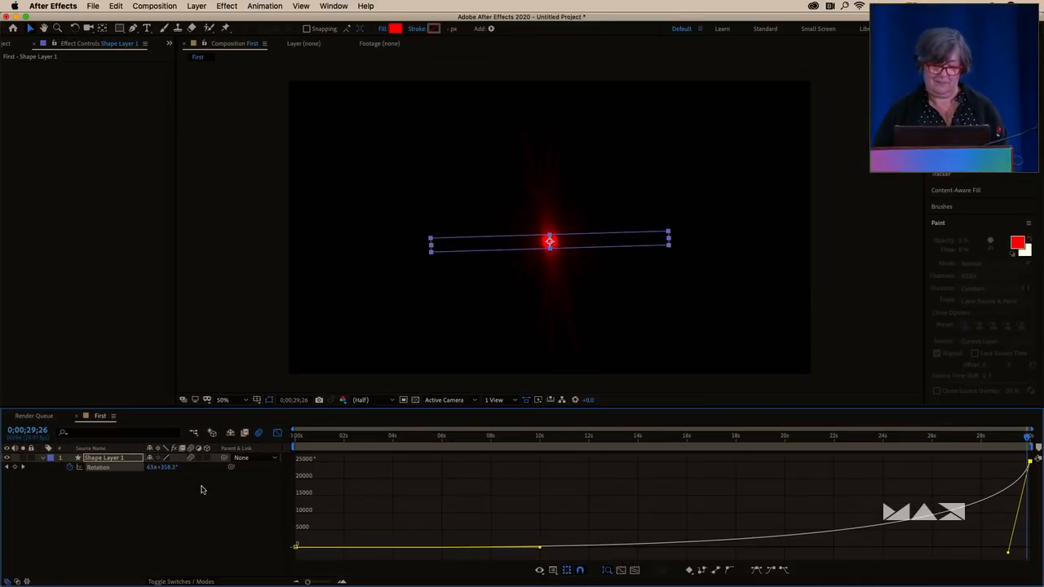
left_click(592, 439)
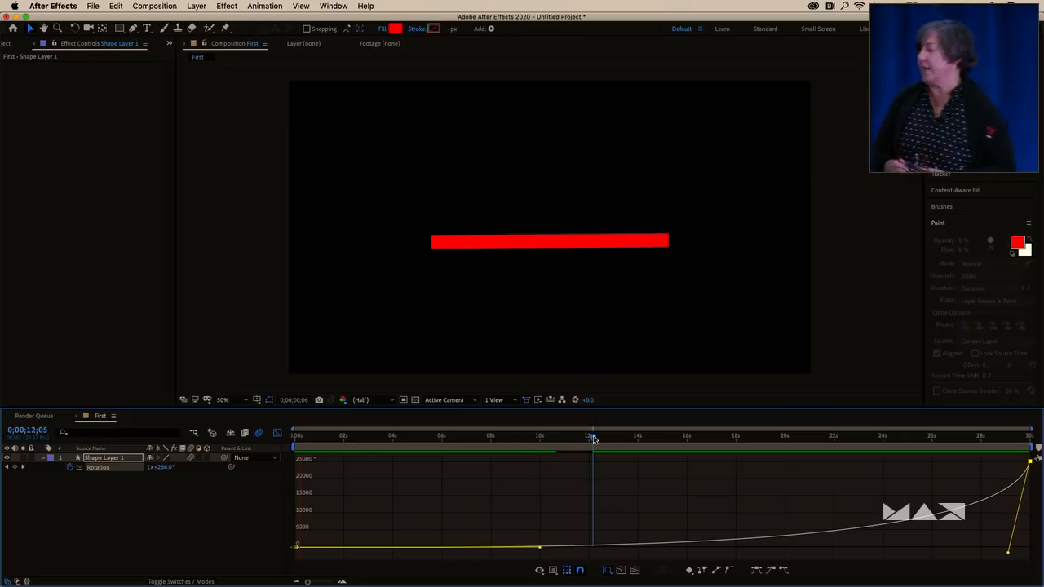
key("space")
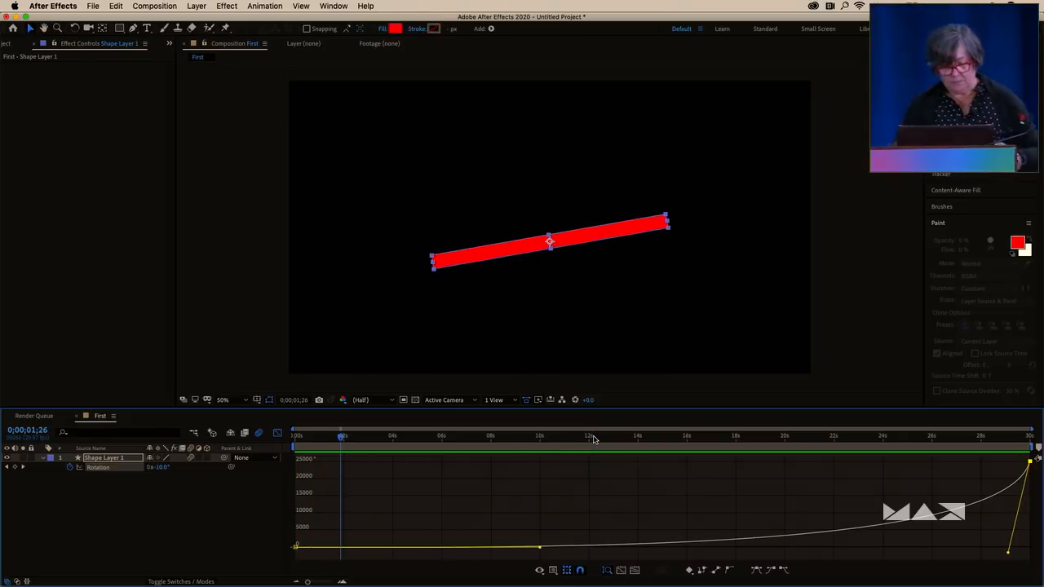
Delete the rectangle's shape layer and close the Graph Editor
left_click(131, 506)
left_click(118, 458)
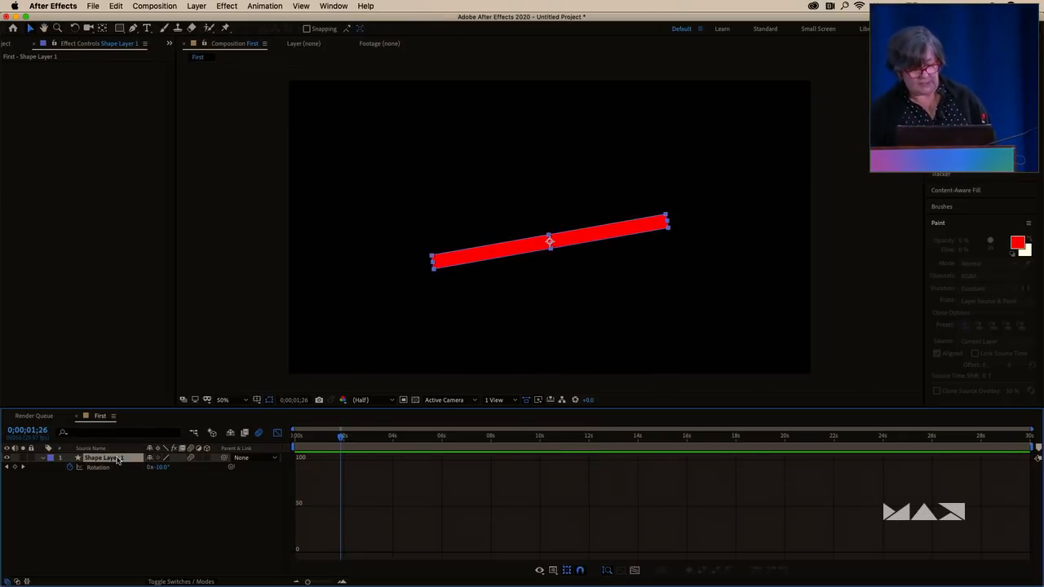
key("Delete")
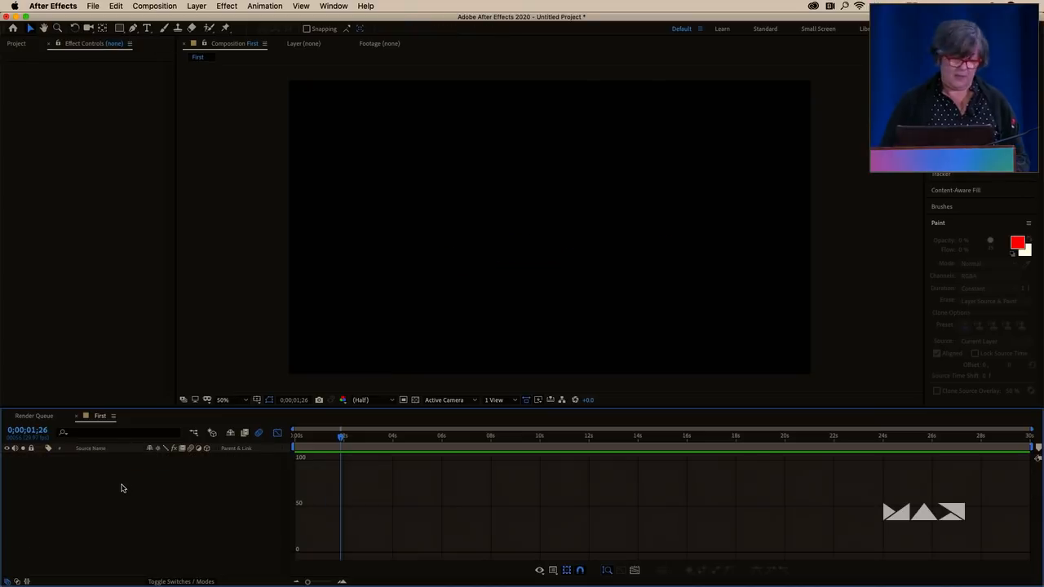
left_click(277, 433)
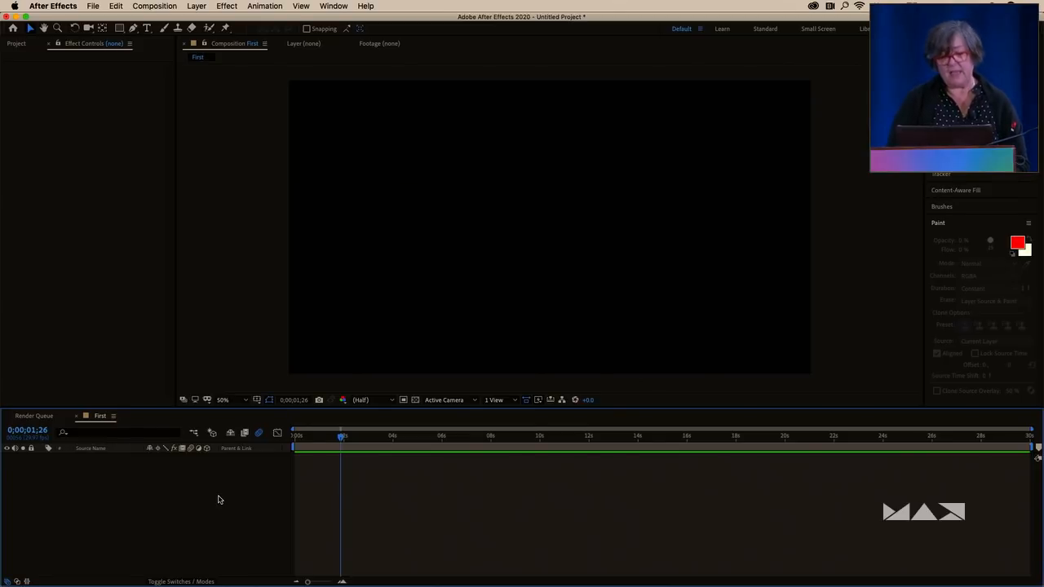
Open the settings for a new solid layer and cancel them
key("super+y")
left_click(572, 399)
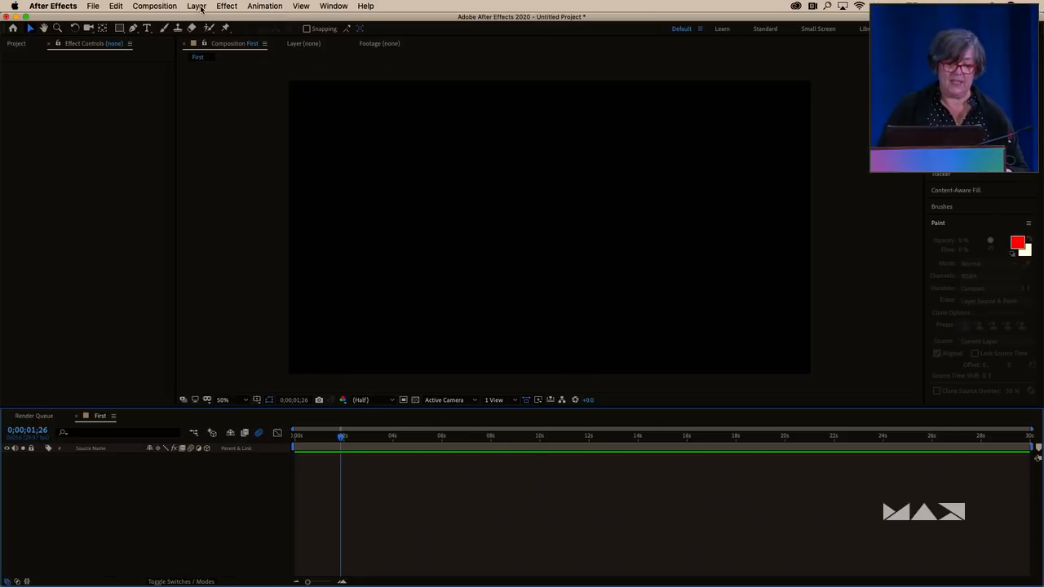
Create a new dark gray solid layer at the composition size of 1920 × 1080 px
left_click(198, 6)
mouse_move(206, 19)
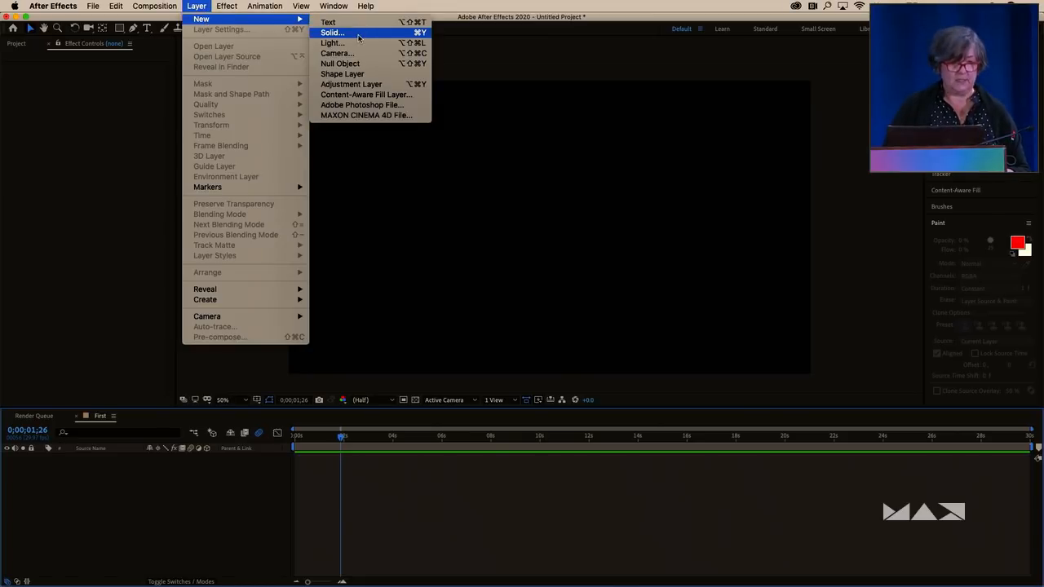
left_click(358, 37)
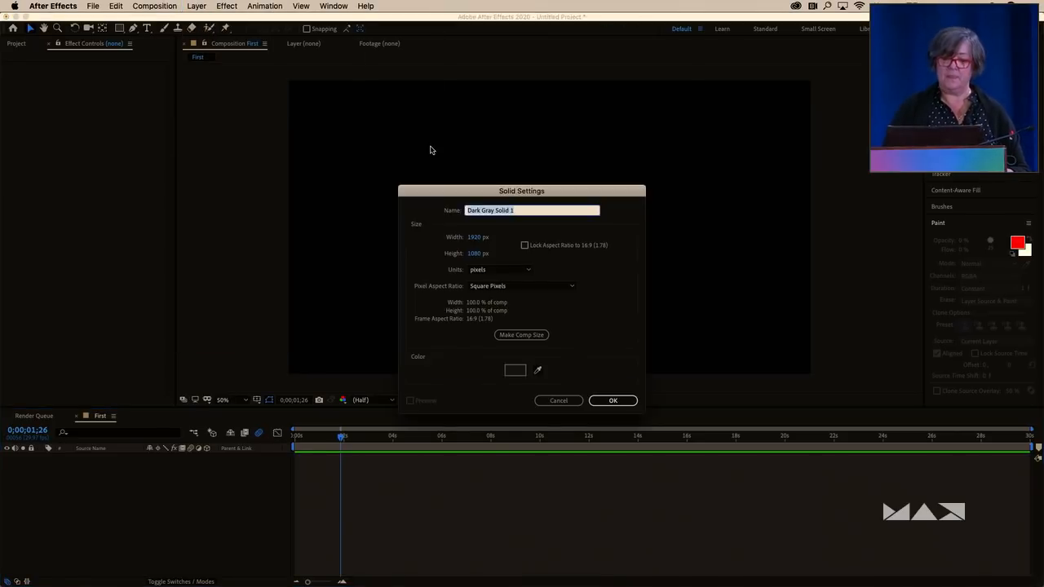
left_click(612, 400)
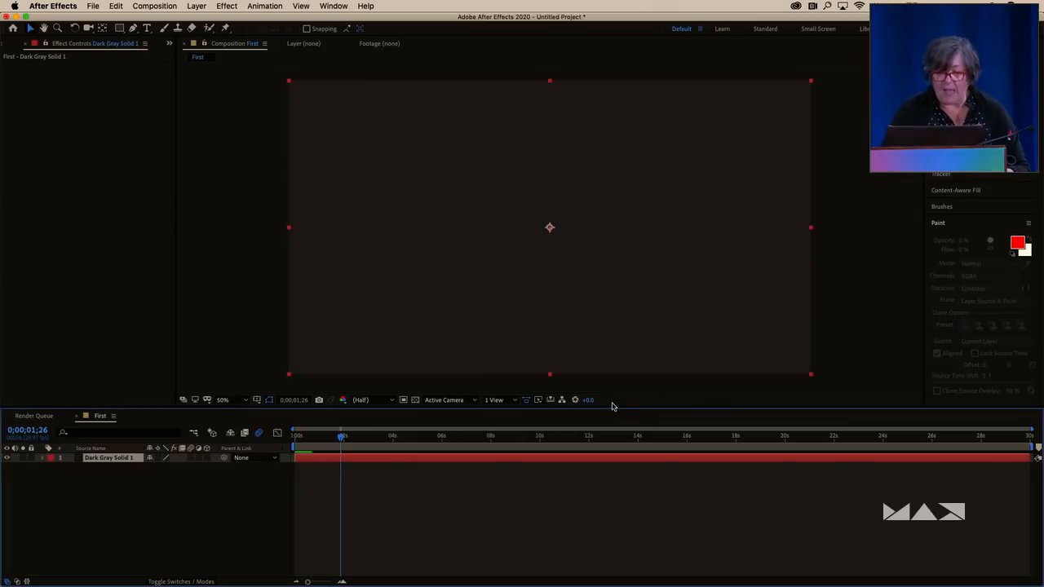
Draw an open four-point zigzag mask path on the solid with the Pen tool, rising from lower left to upper right
left_click(133, 28)
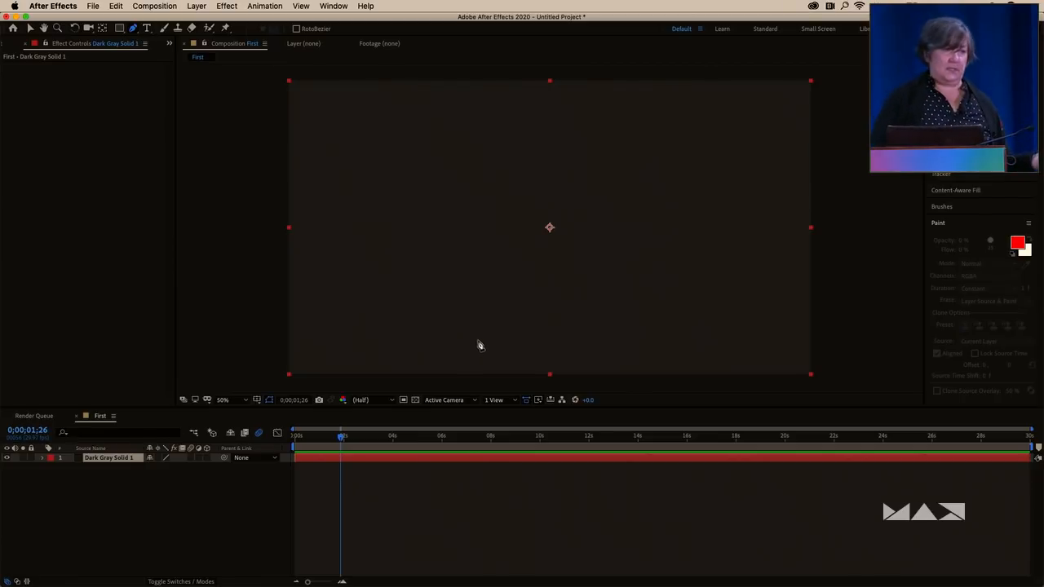
left_click(455, 323)
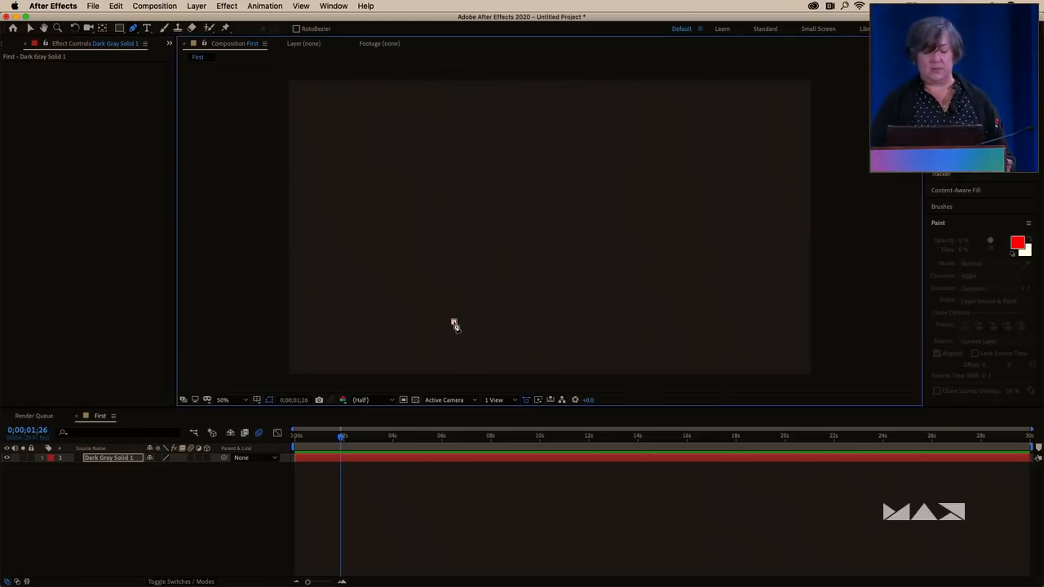
left_click(666, 235)
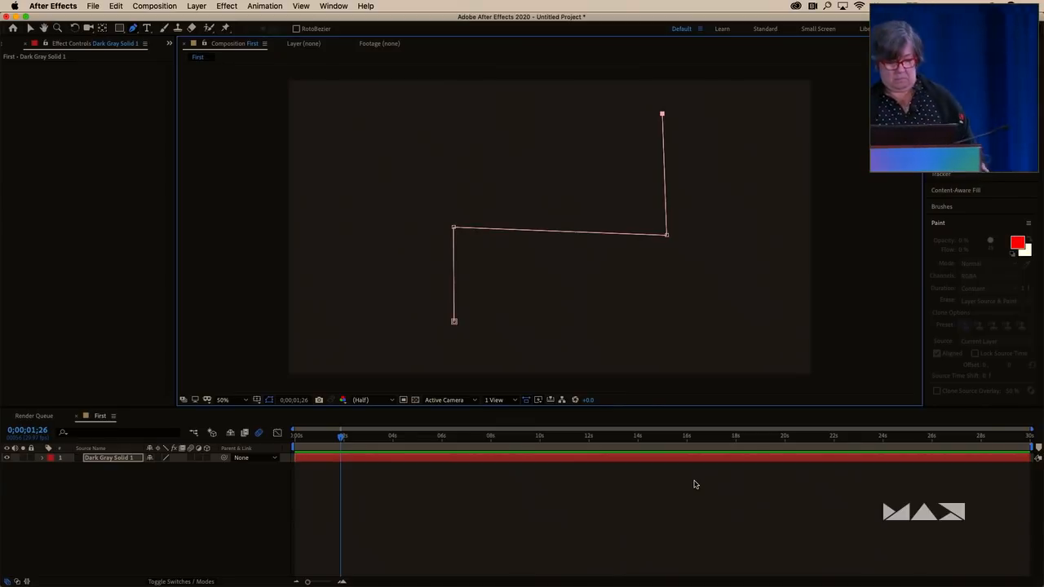
With the playhead at 0;00;00;00, draw a small red square near the composition's center as a new shape layer and reveal its Position property
left_click_drag(338, 438, 218, 444)
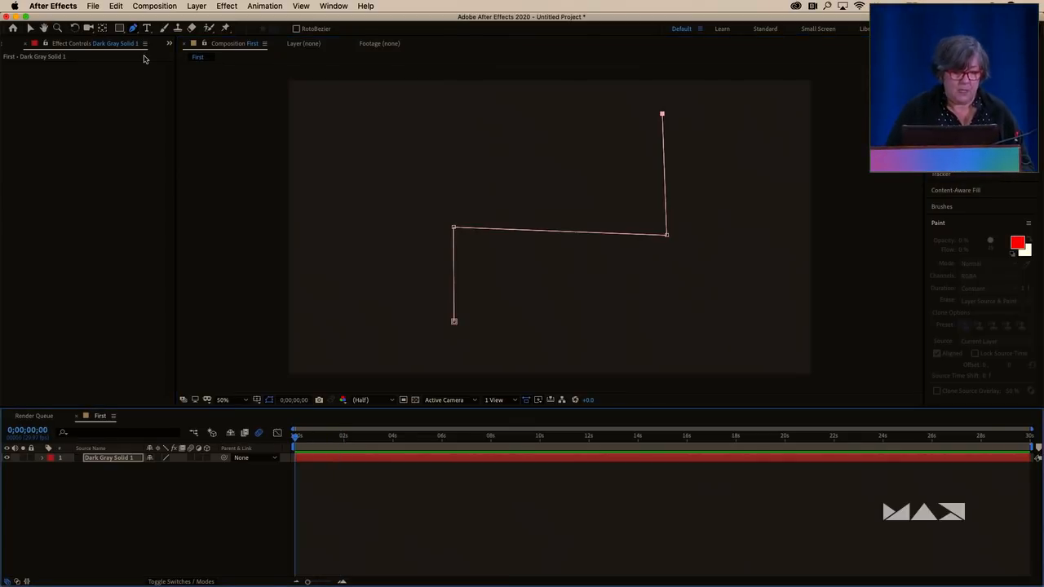
left_click(237, 530)
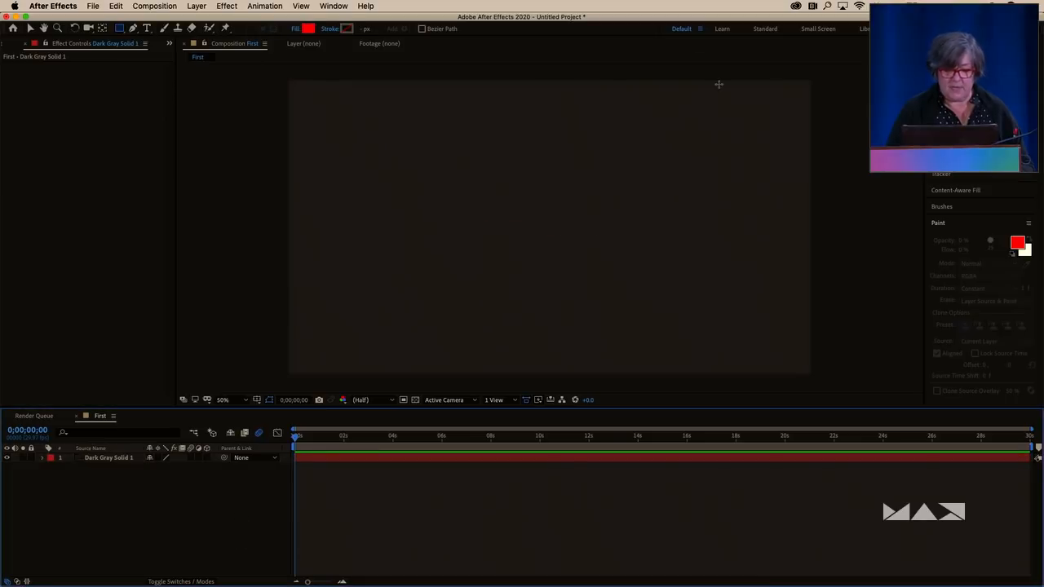
left_click_drag(576, 206, 615, 245)
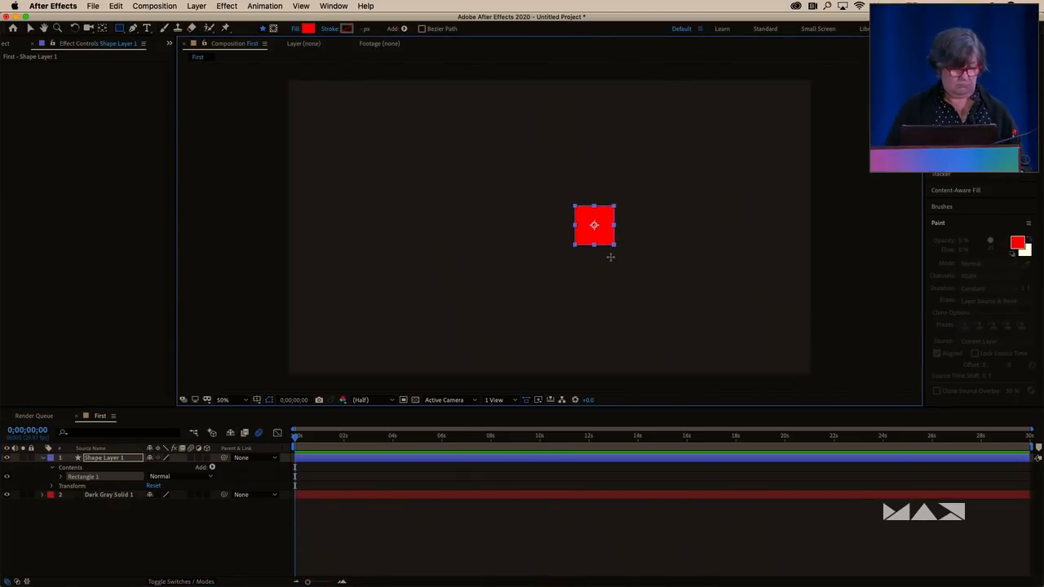
left_click(112, 461)
key("p")
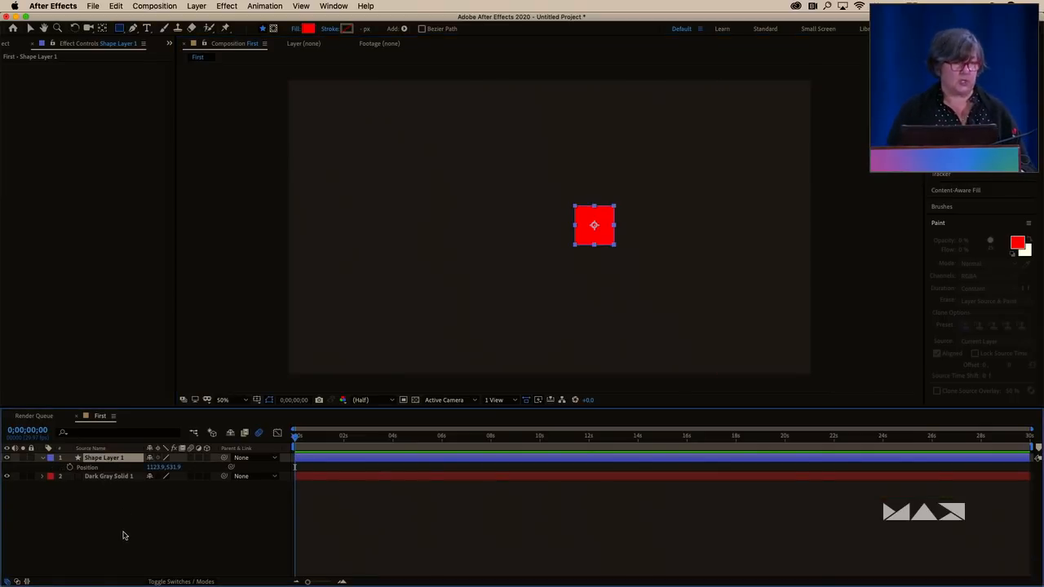
Copy the solid's Mask Path, paste it into the square's Position as a motion path, and preview the movement
left_click(117, 478)
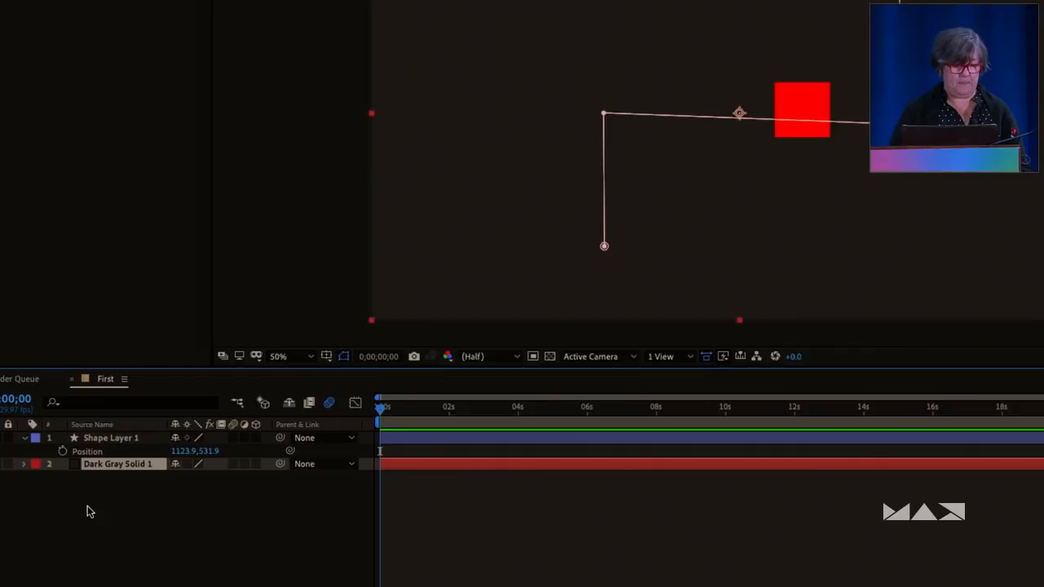
key("m")
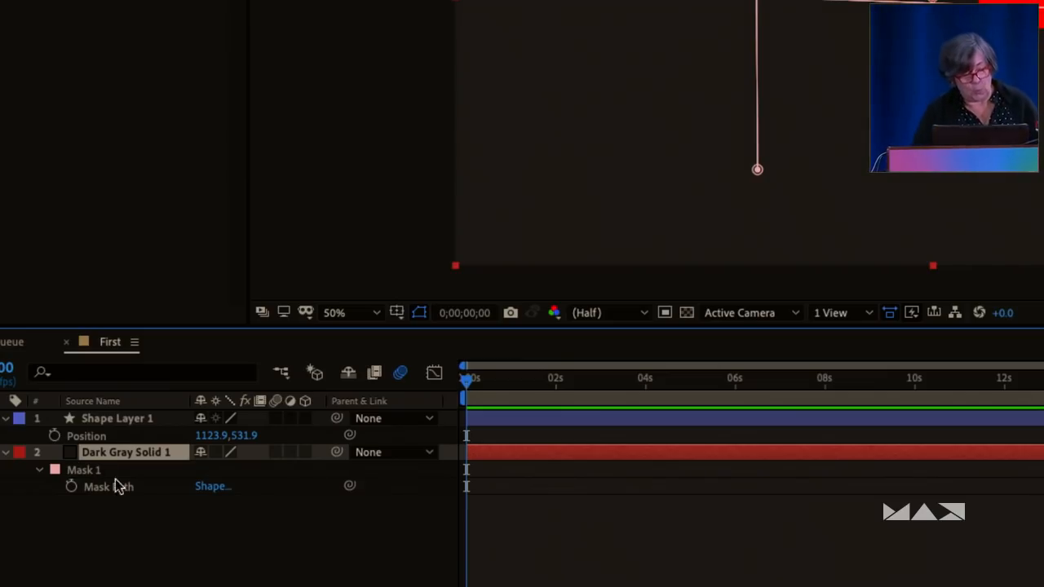
left_click(115, 486)
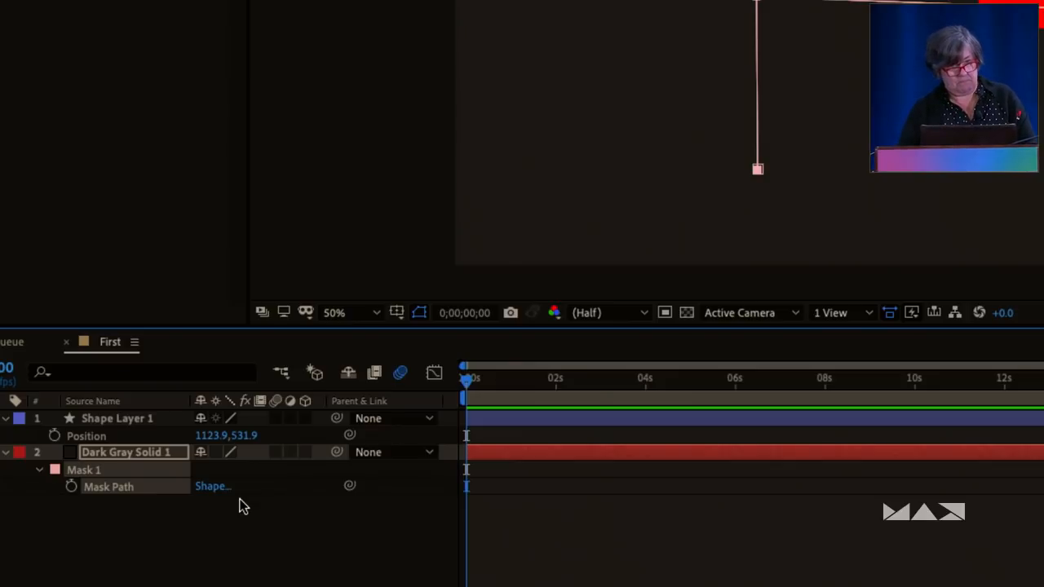
left_click(103, 439)
mouse_move(653, 585)
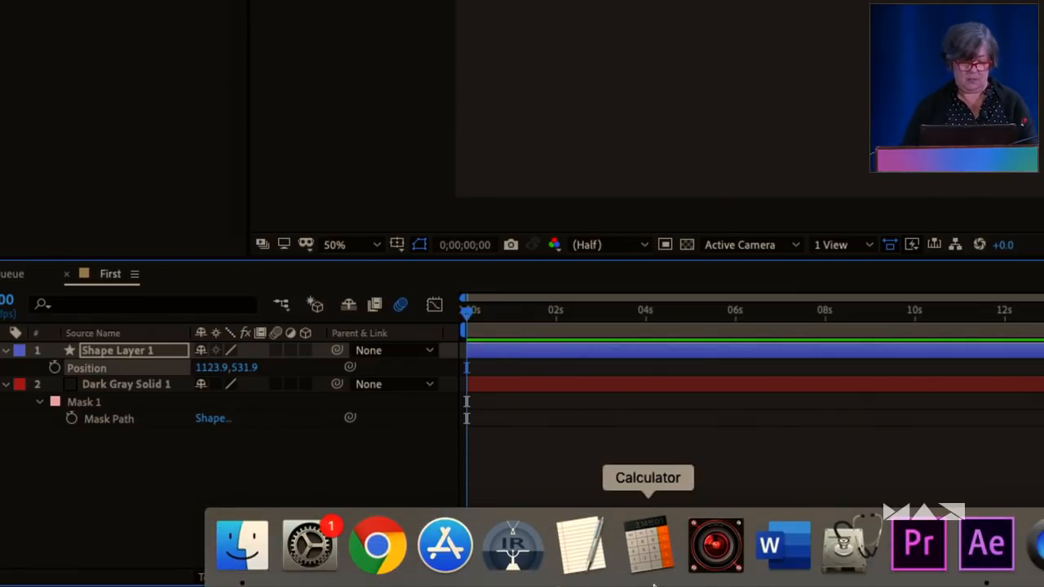
key("super+v")
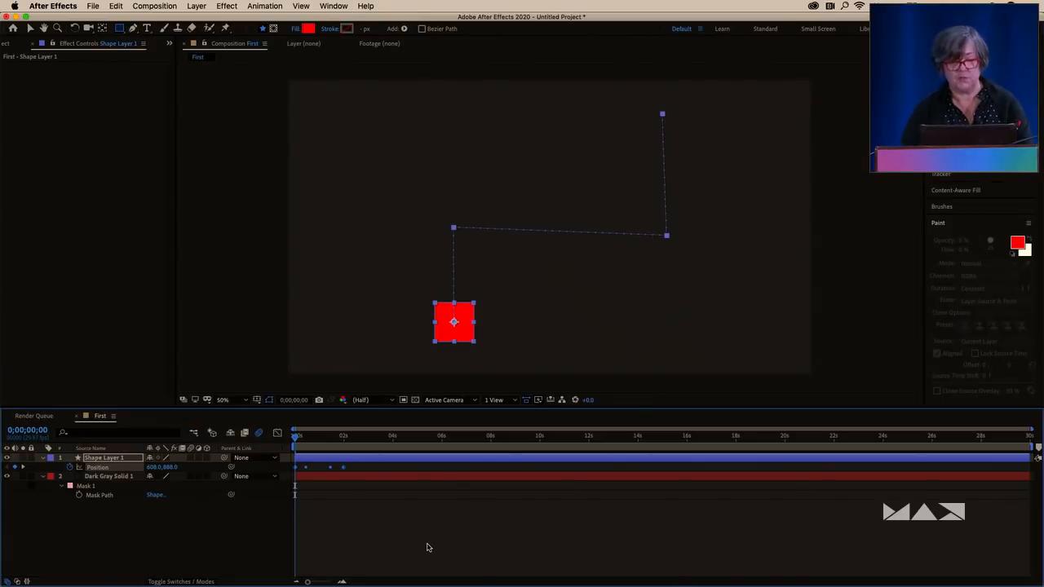
key("space")
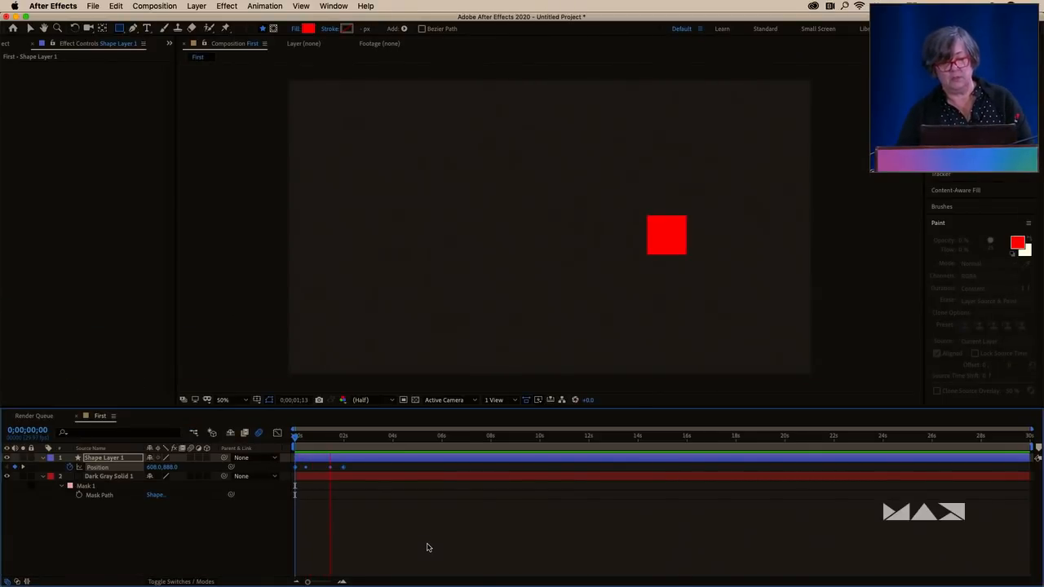
key("space")
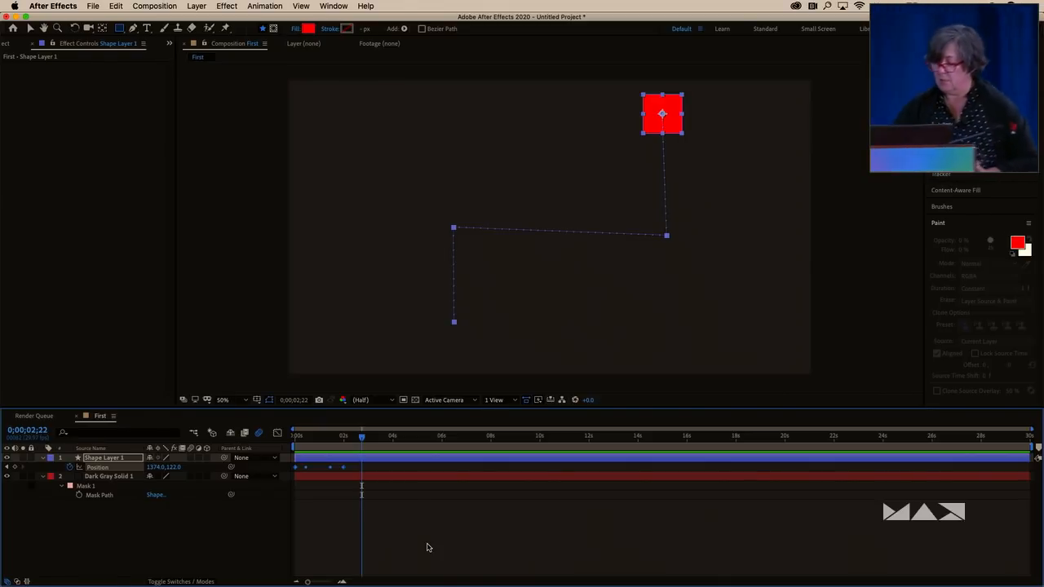
Switch to Illustrator and create a new 612 × 792 pt Print document
mouse_move(464, 585)
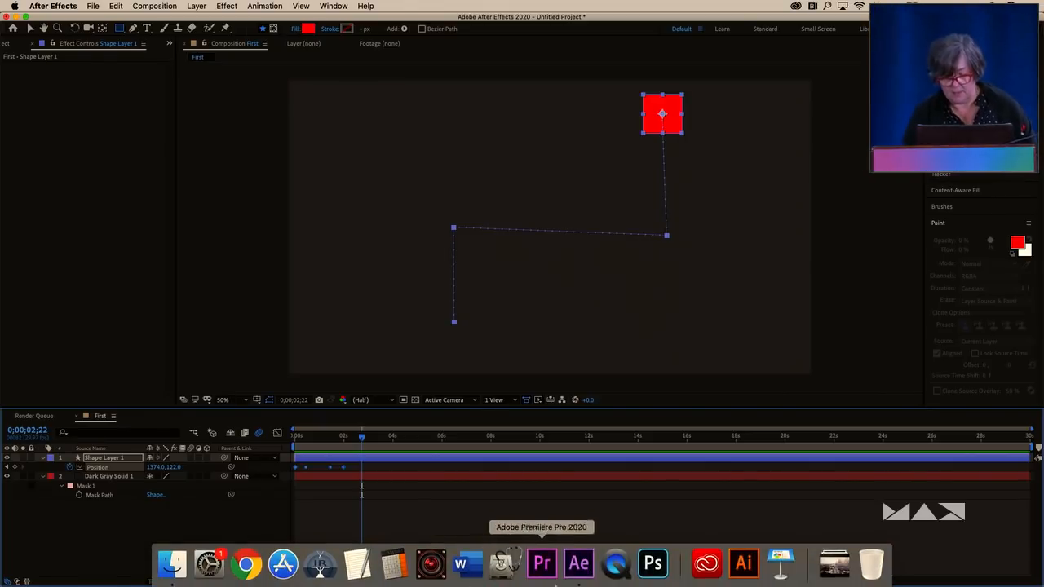
left_click(742, 564)
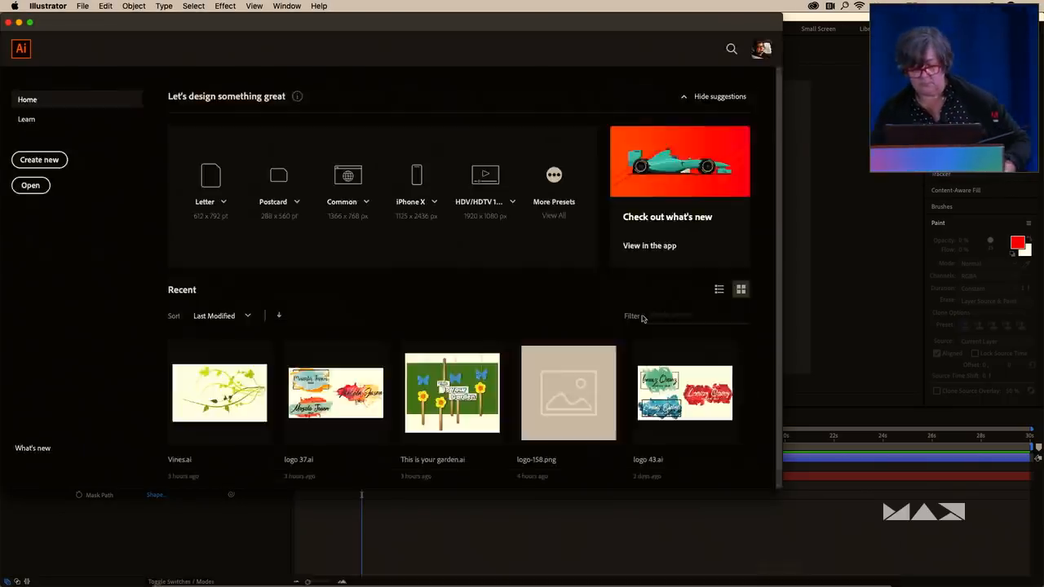
left_click(57, 161)
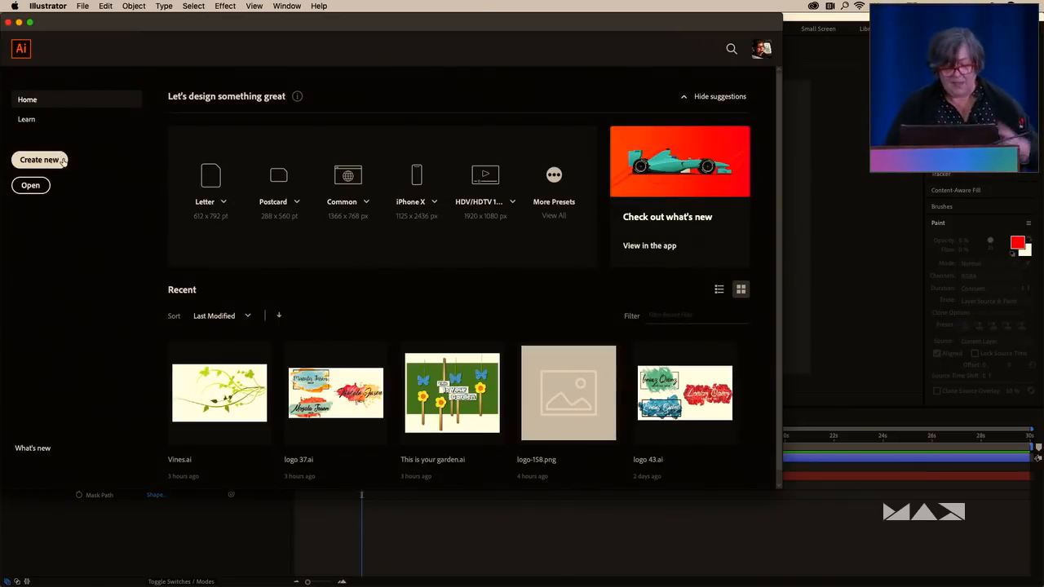
left_click(289, 269)
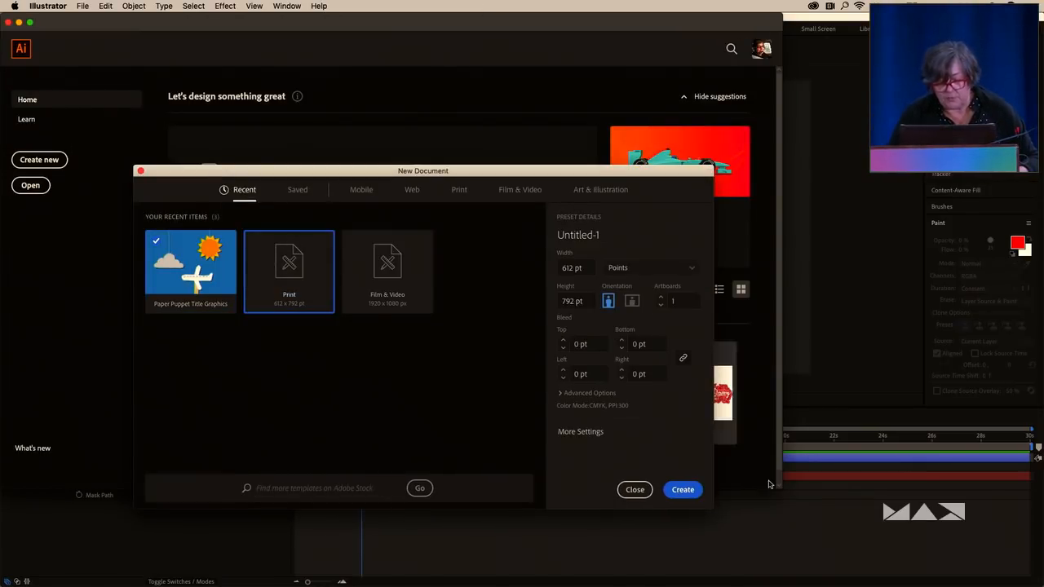
left_click(683, 489)
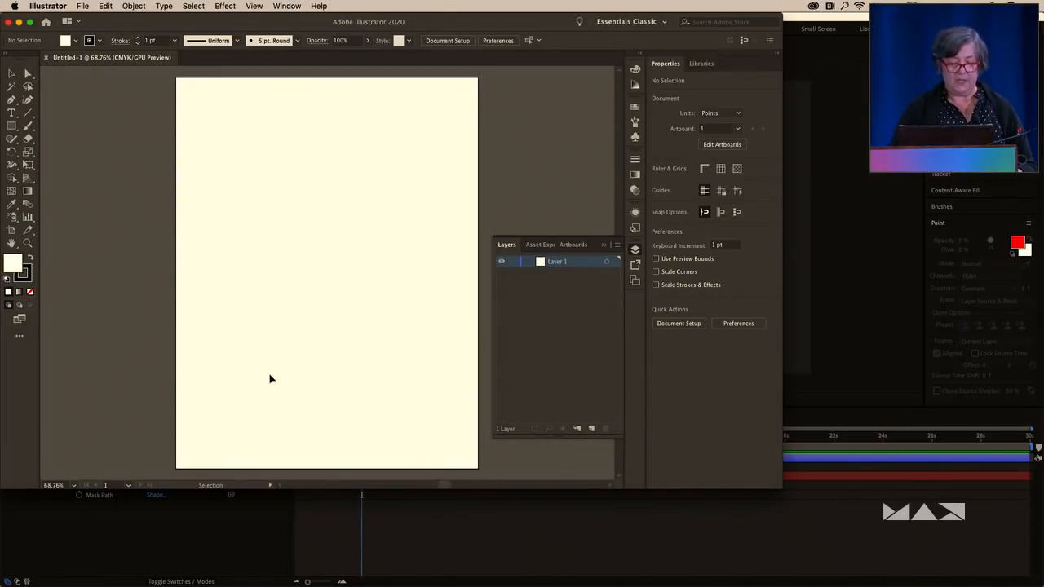
Draw a many-turn spiral about 469 × 467 pt on the upper artboard with the Spiral Tool, adding turns to it while drawing
left_click(31, 114)
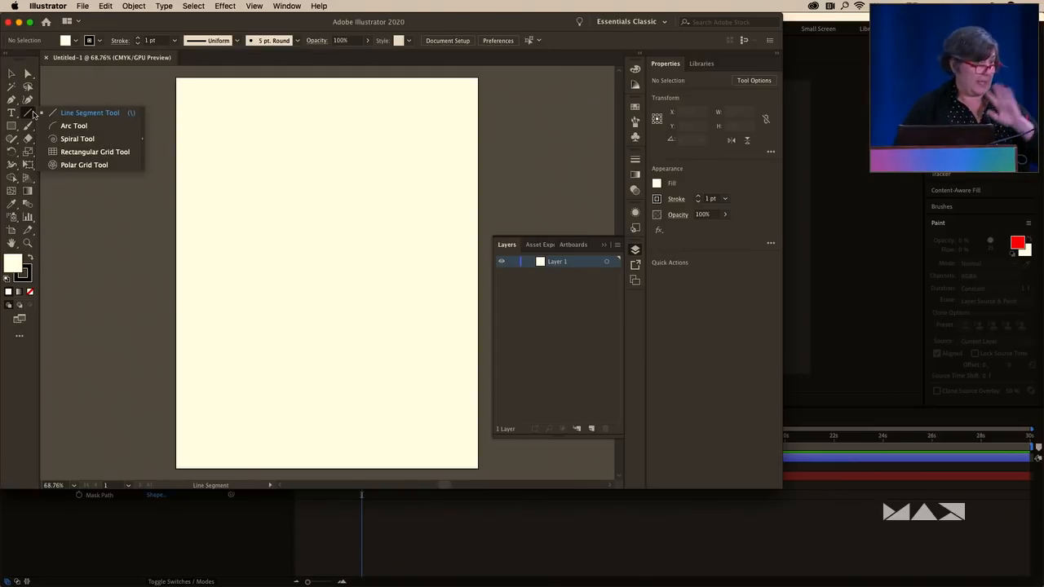
left_click(93, 139)
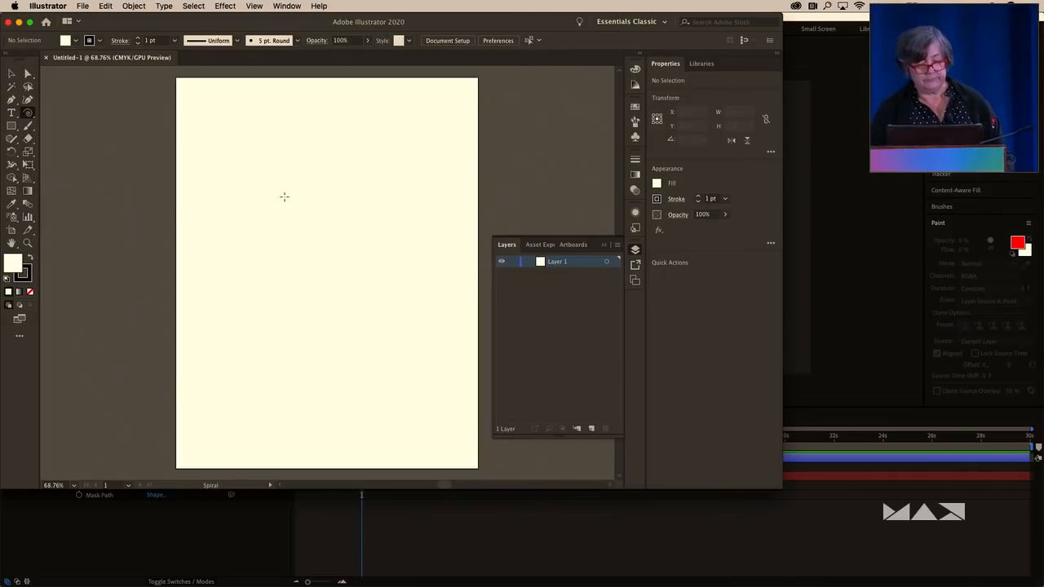
left_click_drag(284, 196, 374, 267)
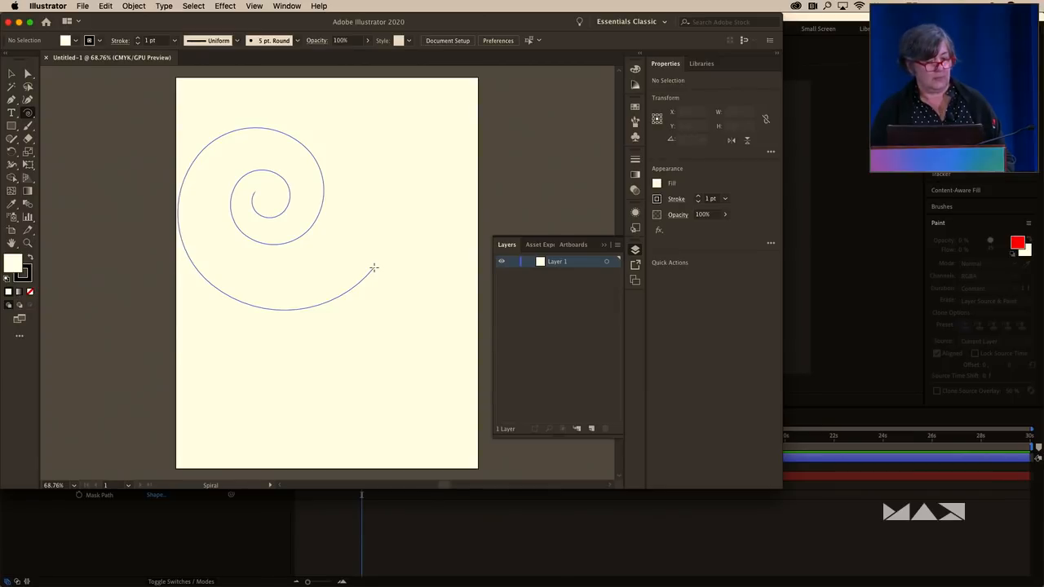
left_click_drag(375, 268, 396, 247)
key("Up")
key("Up")
key("Up")
key("Up")
key("Up")
key("Up")
key("Up")
key("Up")
key("Up")
key("Up")
key("Up")
key("Up")
key("Up")
key("Up")
key("Up")
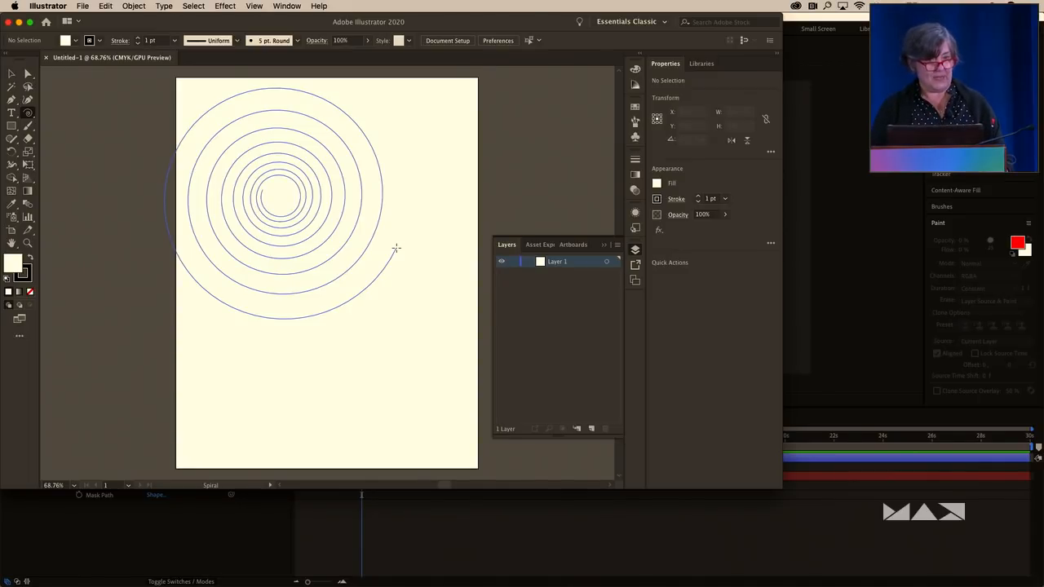
left_click_drag(397, 247, 396, 248)
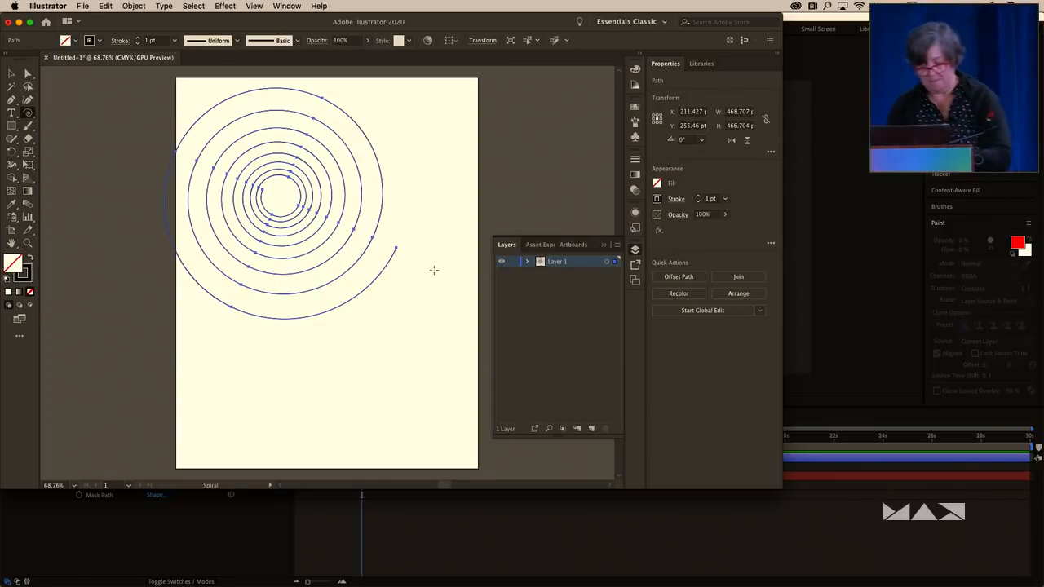
Copy the spiral, switch back to After Effects, remove the square's Position keyframes and return the playhead to 0;00;00;00
key("super+c")
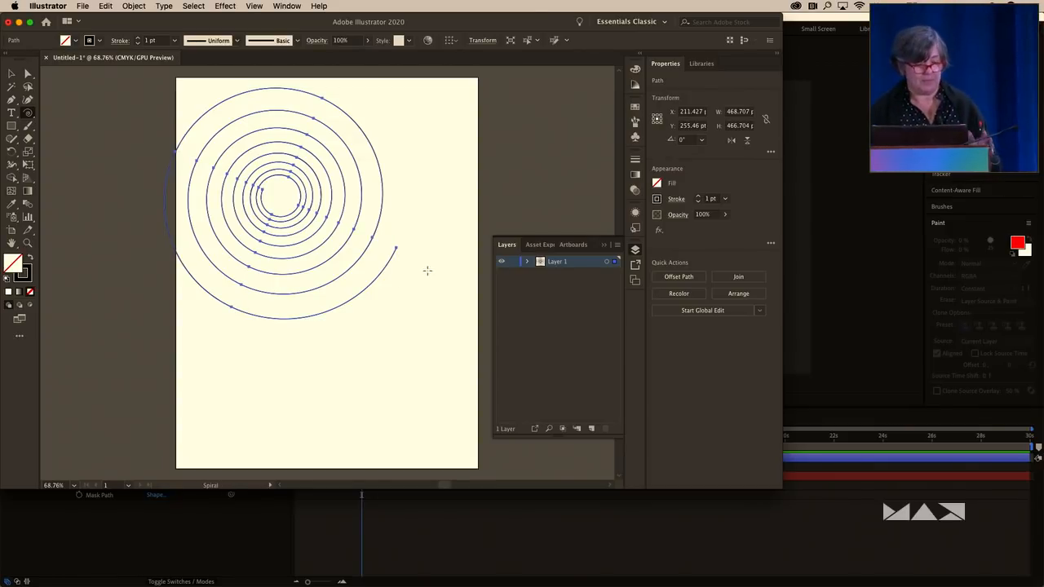
left_click(184, 538)
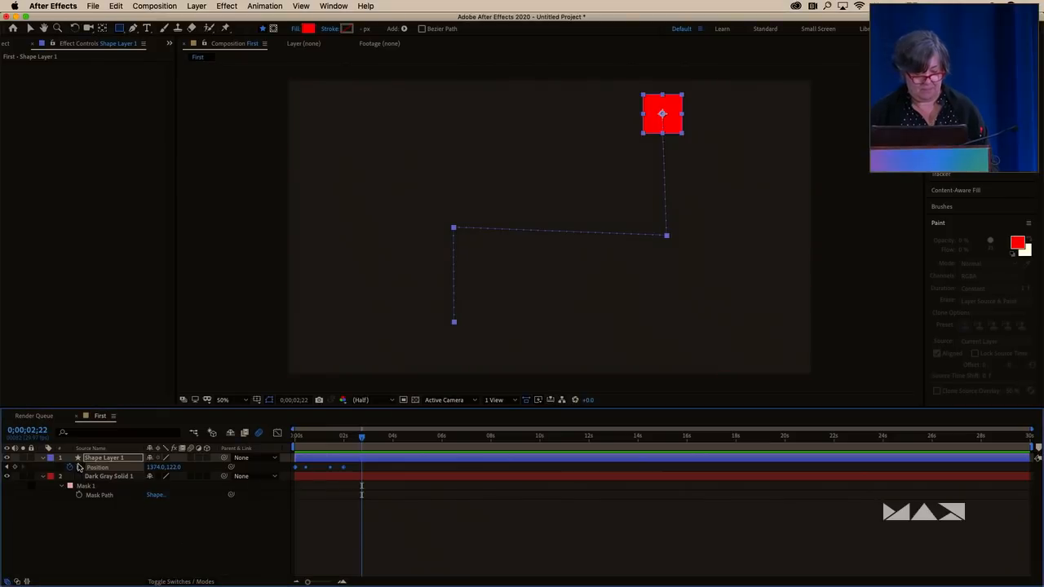
left_click_drag(344, 439, 294, 438)
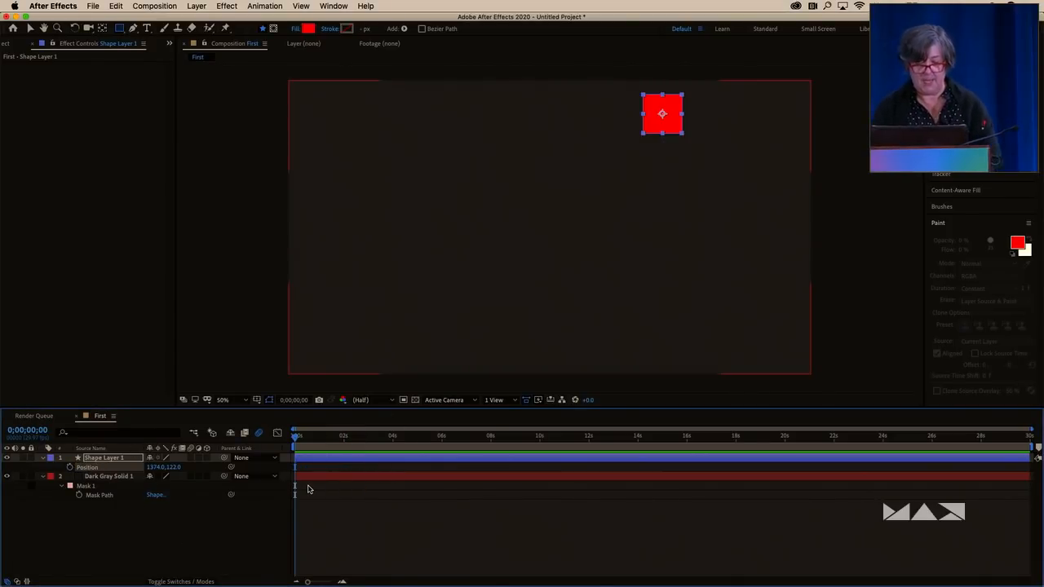
Enable keyframing for the square's Position, paste the copied Illustrator spiral into it as a motion path, and preview the movement
left_click(89, 527)
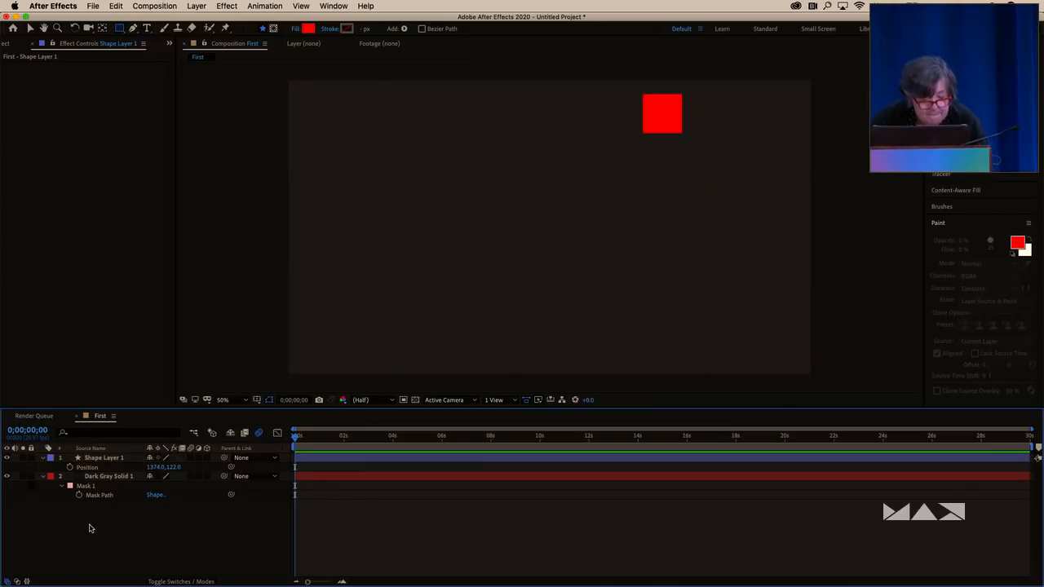
left_click(91, 470)
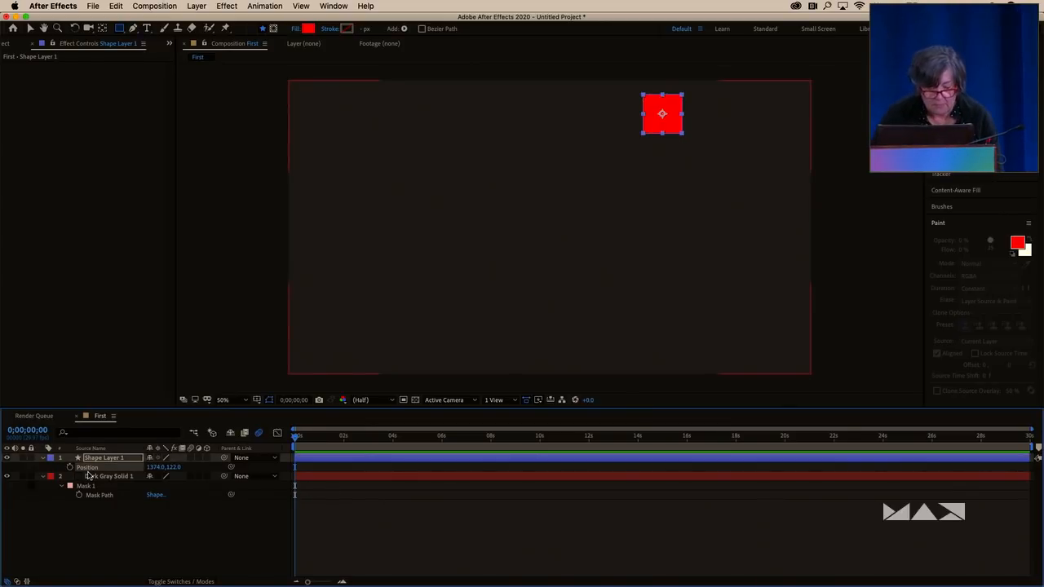
left_click(71, 468)
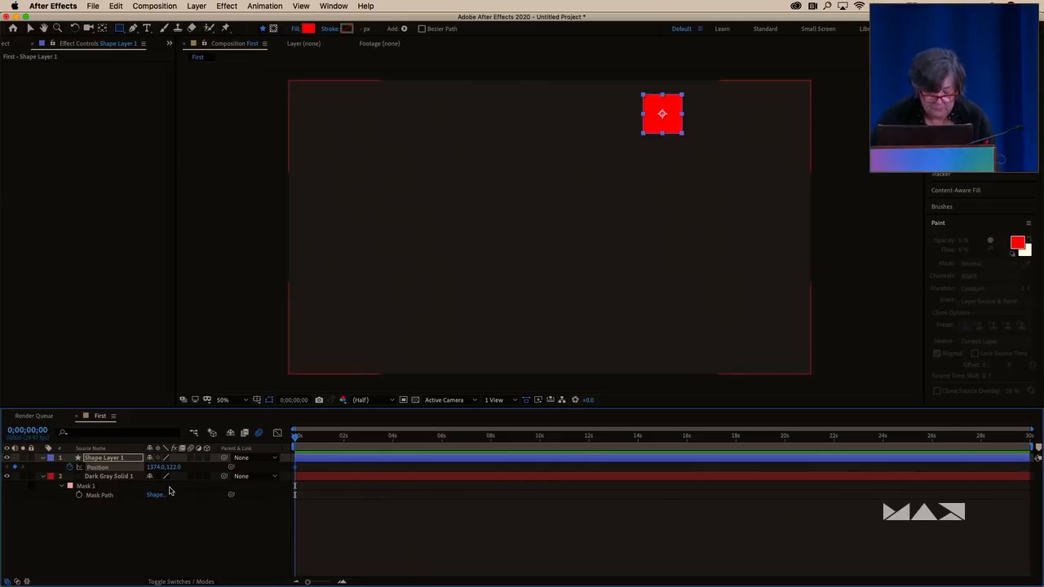
key("super+Tab")
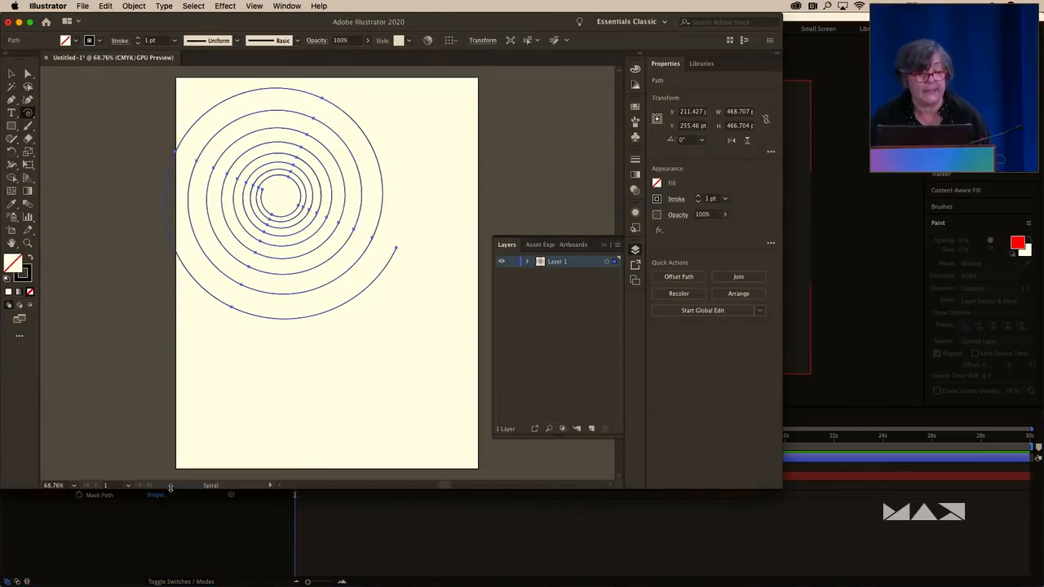
key("super+Tab")
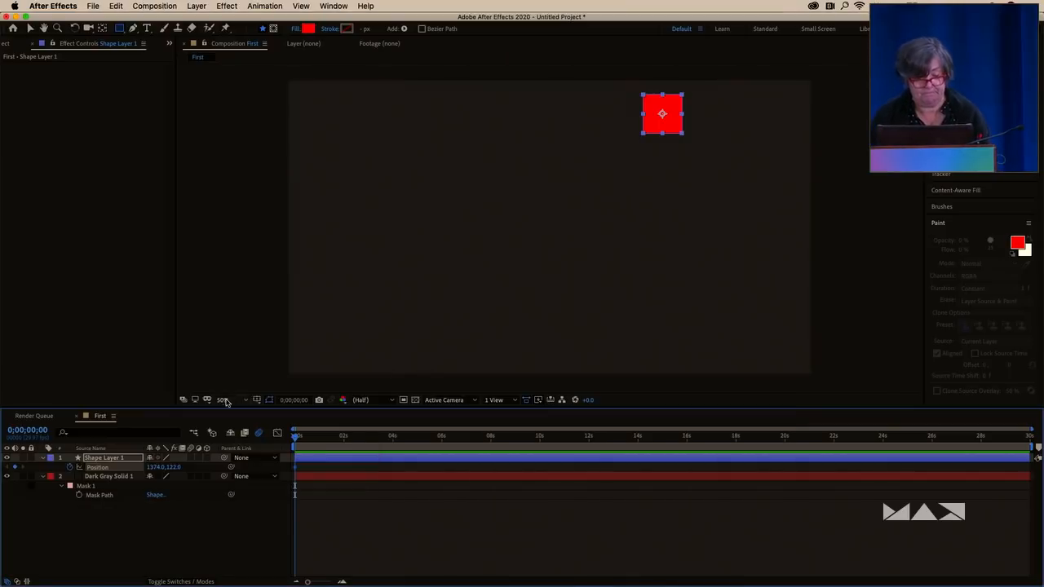
key("super+v")
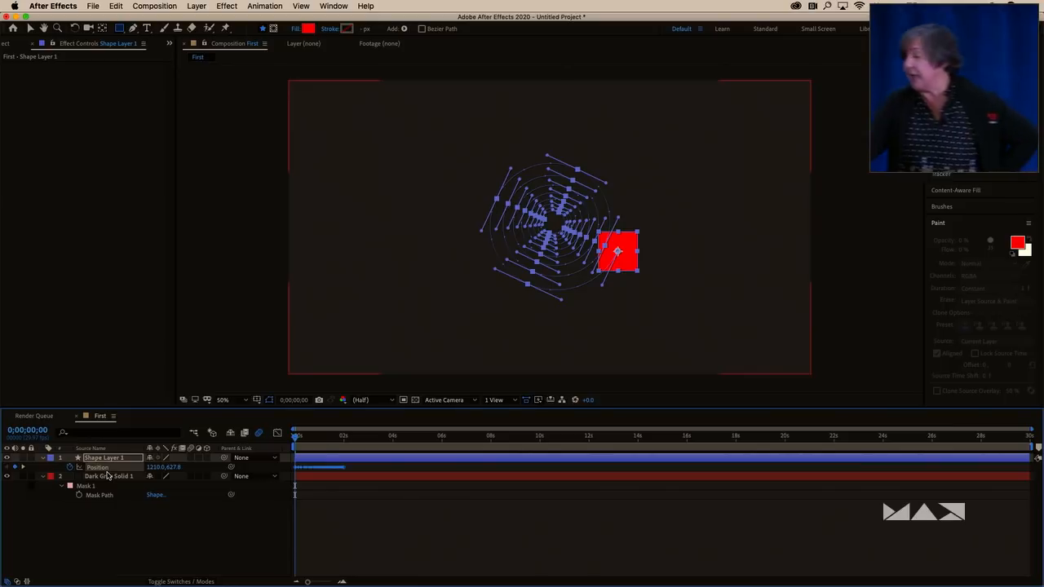
key("space")
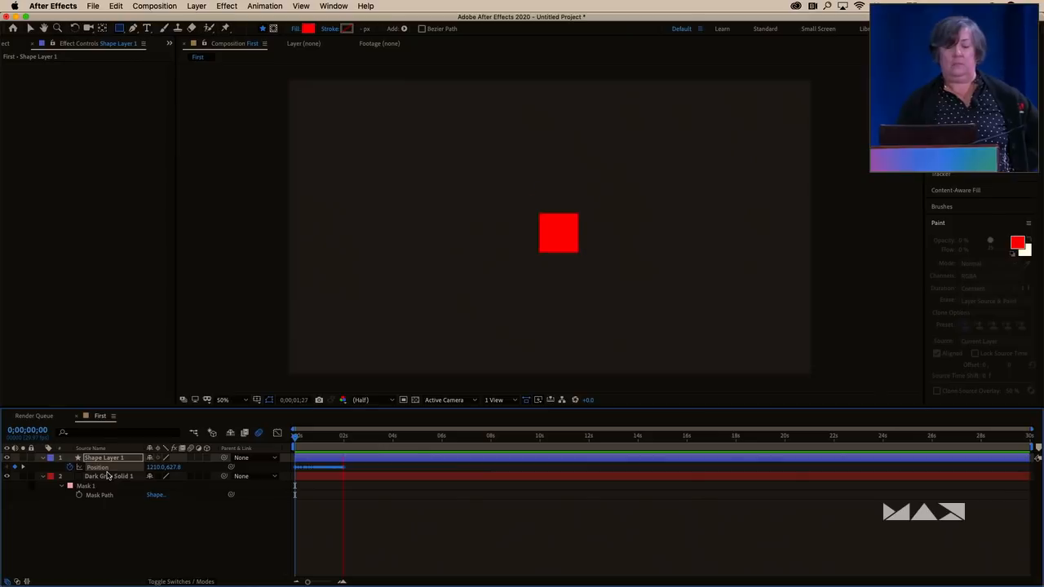
key("space")
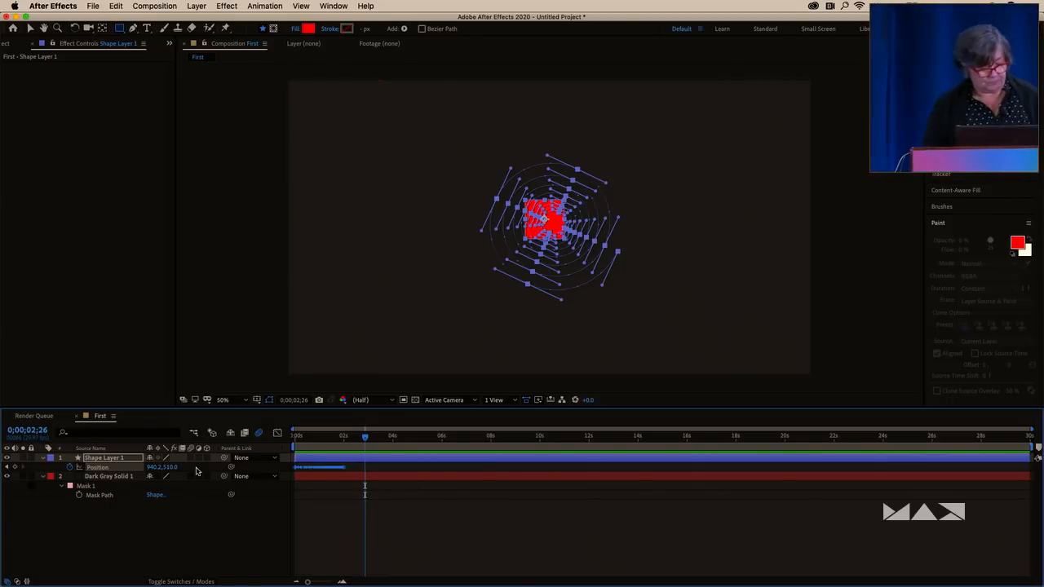
Delete the square and solid layers from the composition, switch to Illustrator and delete the spiral
left_click_drag(145, 543, 84, 458)
key("u")
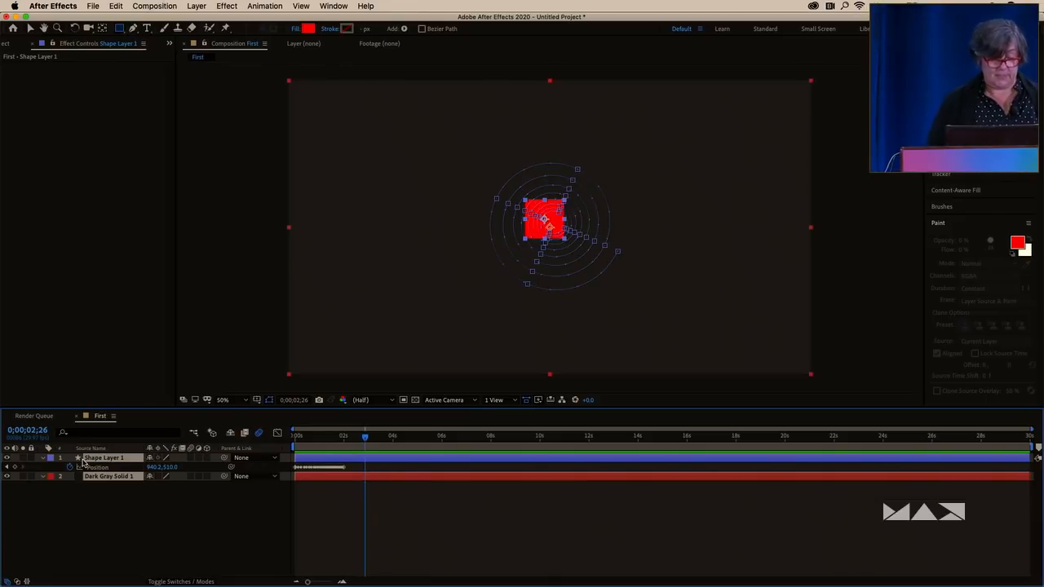
key("Delete")
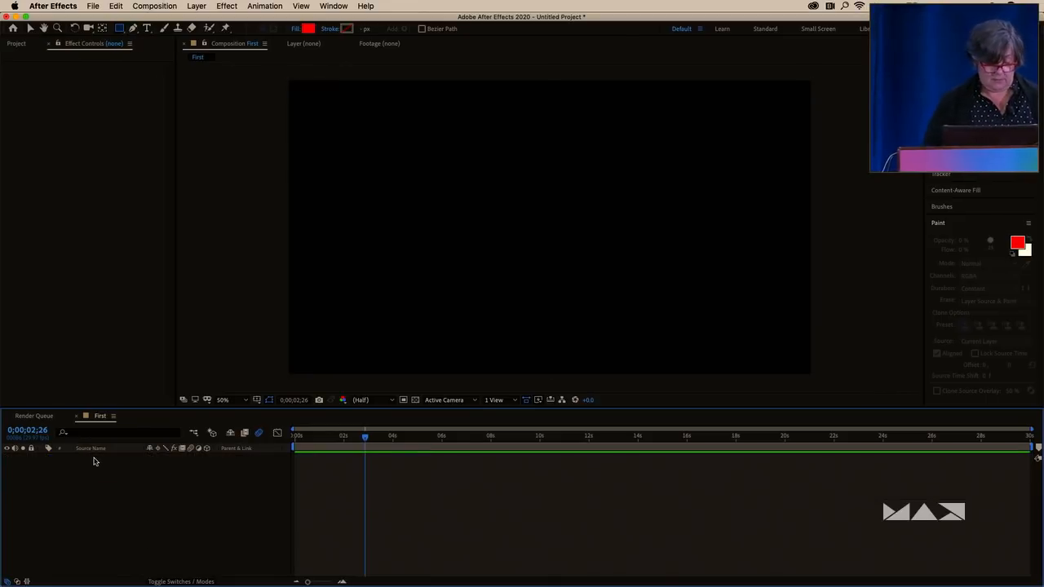
key("super+Tab")
key("Delete")
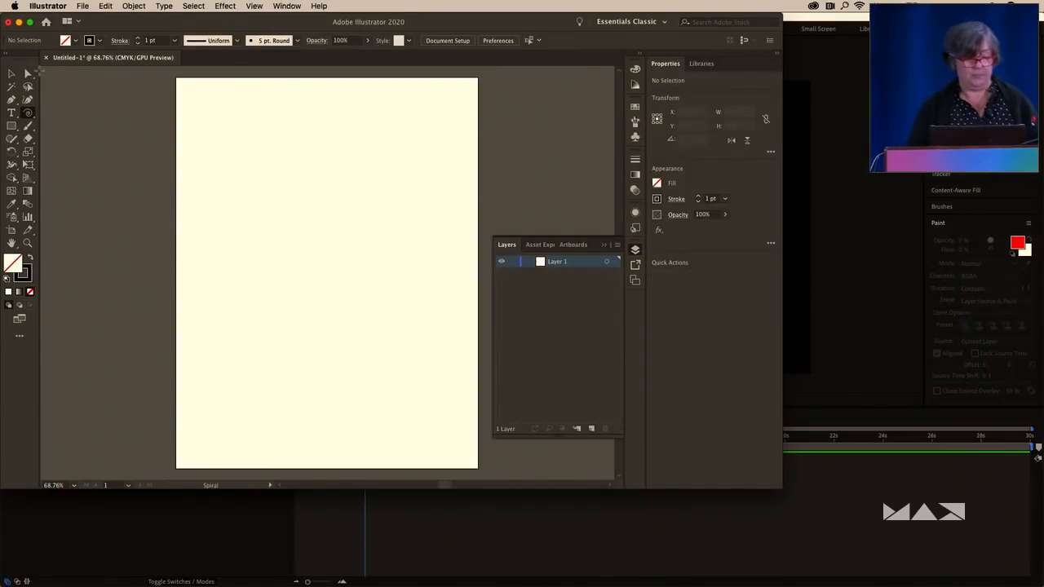
Handwrite a first name as one continuous Pencil Tool path about 397 × 240 pt, copy it and switch back to After Effects
left_click(12, 139)
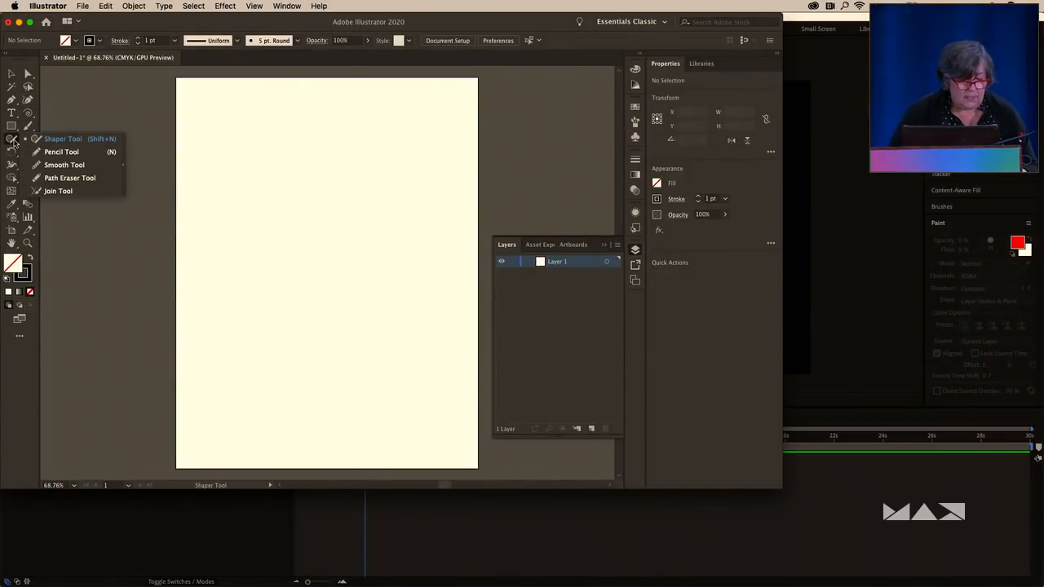
left_click(62, 152)
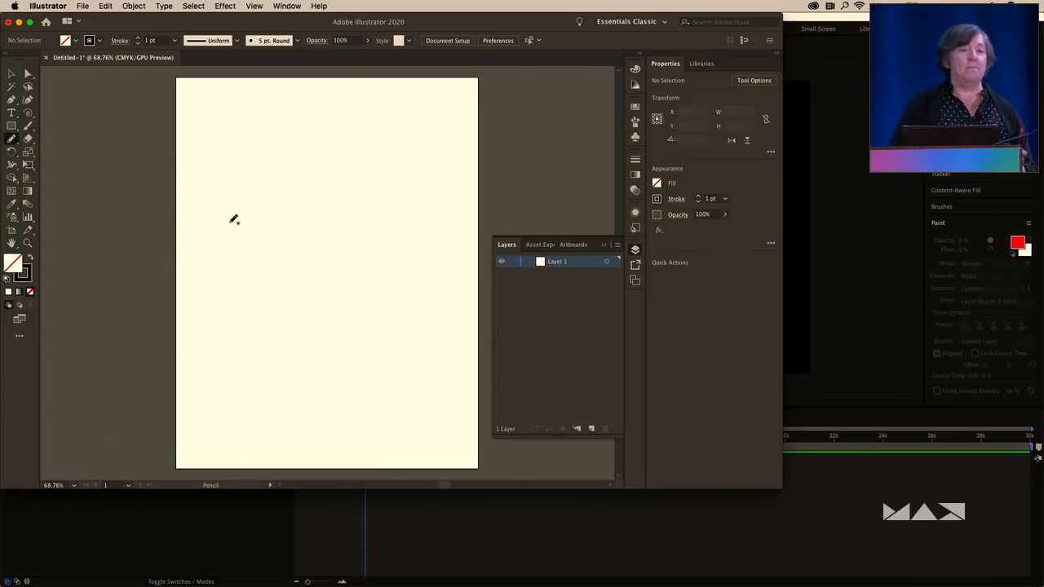
mouse_move(217, 221)
left_mouse_down()
mouse_move(281, 182)
mouse_move(227, 249)
mouse_move(254, 273)
mouse_move(275, 252)
mouse_move(294, 252)
mouse_move(300, 268)
mouse_move(310, 245)
mouse_move(356, 270)
mouse_move(387, 261)
mouse_move(366, 276)
mouse_move(381, 246)
mouse_move(412, 274)
left_mouse_up()
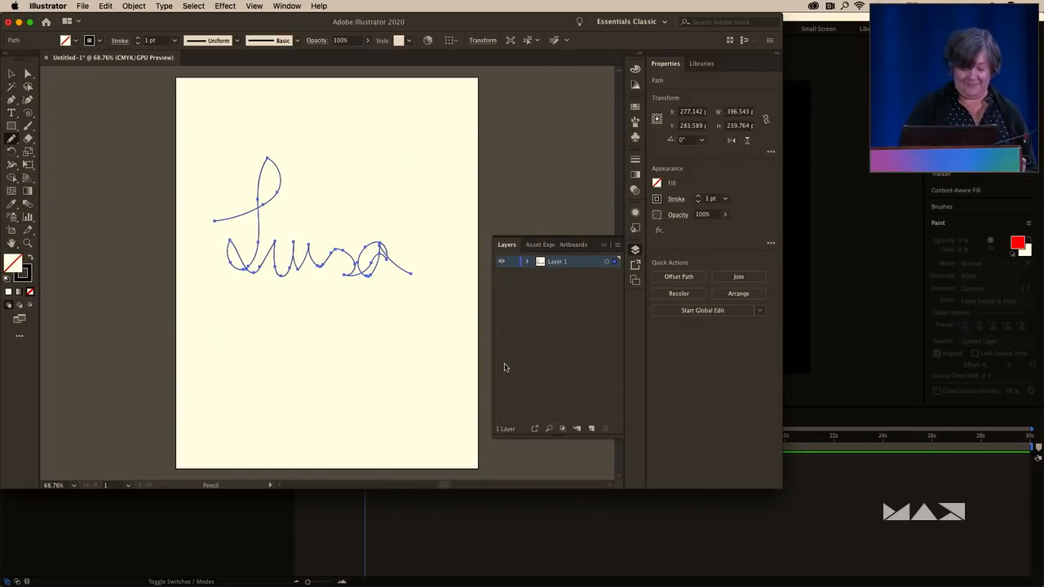
key("super+c")
key("super+Tab")
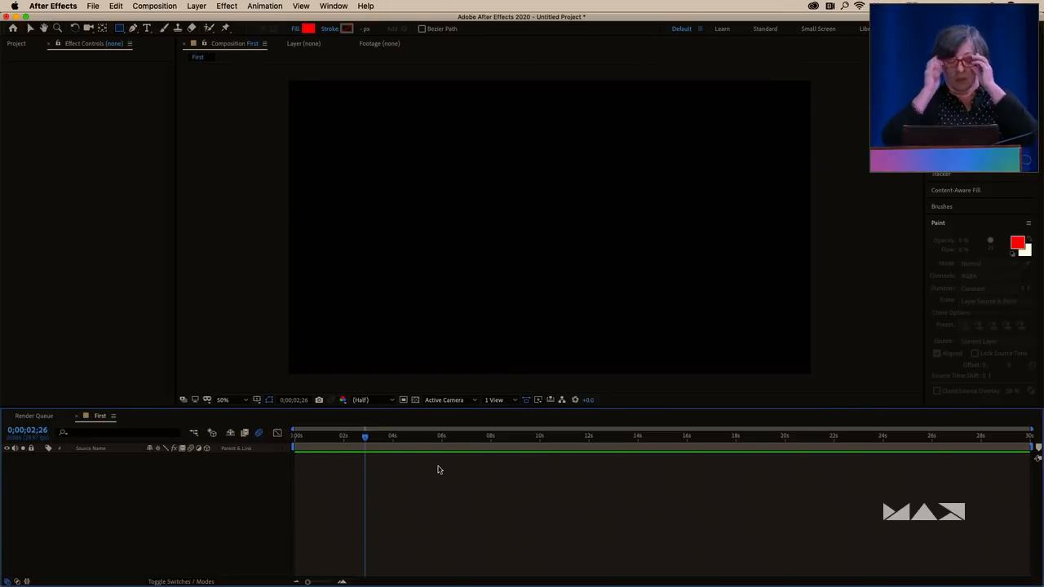
Create a 1920 × 1080 px dark gray solid and paste the handwritten path onto it as a mask
left_click(196, 5)
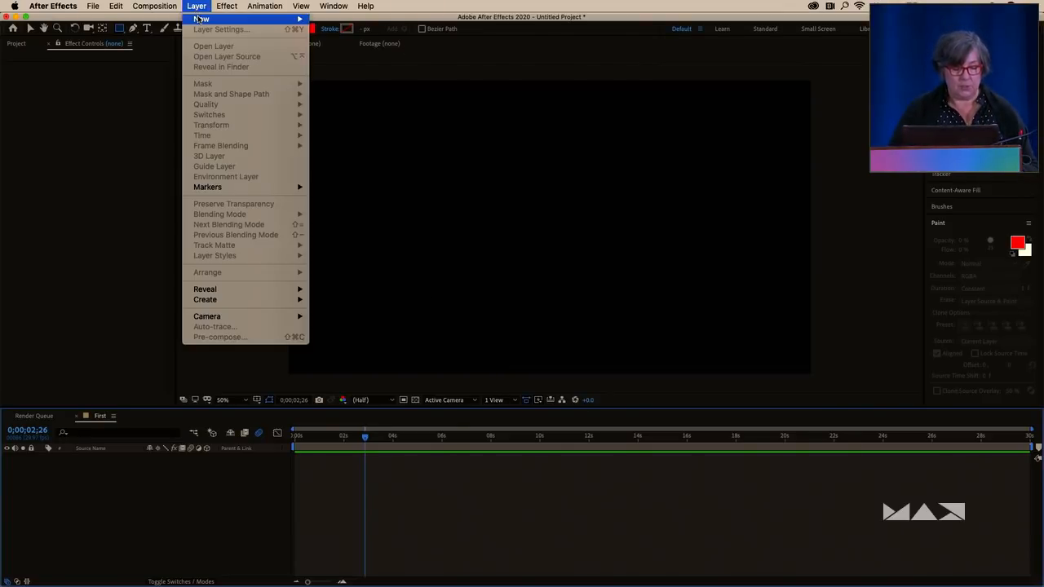
mouse_move(217, 28)
left_click(342, 39)
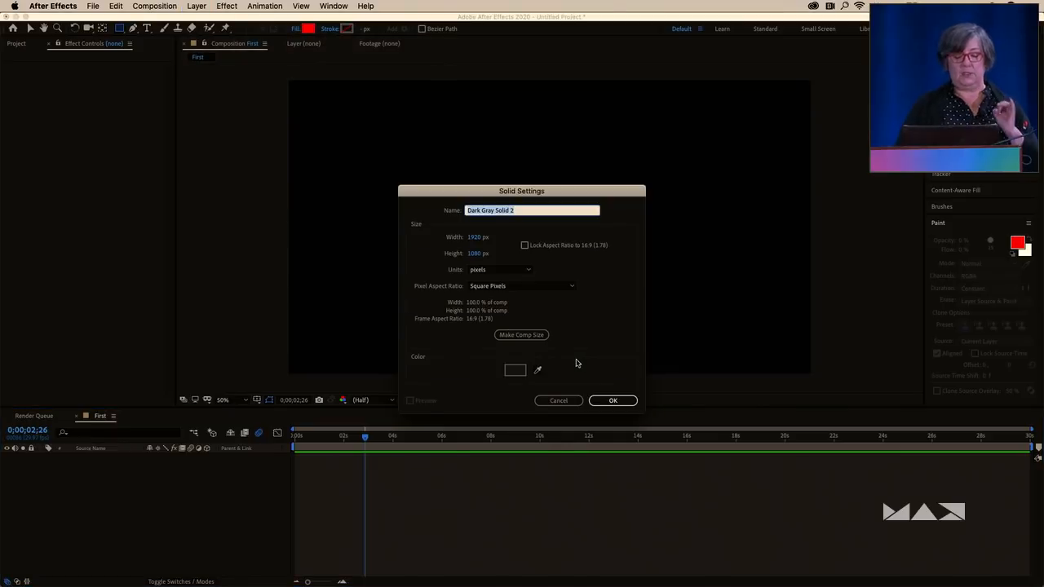
left_click(611, 401)
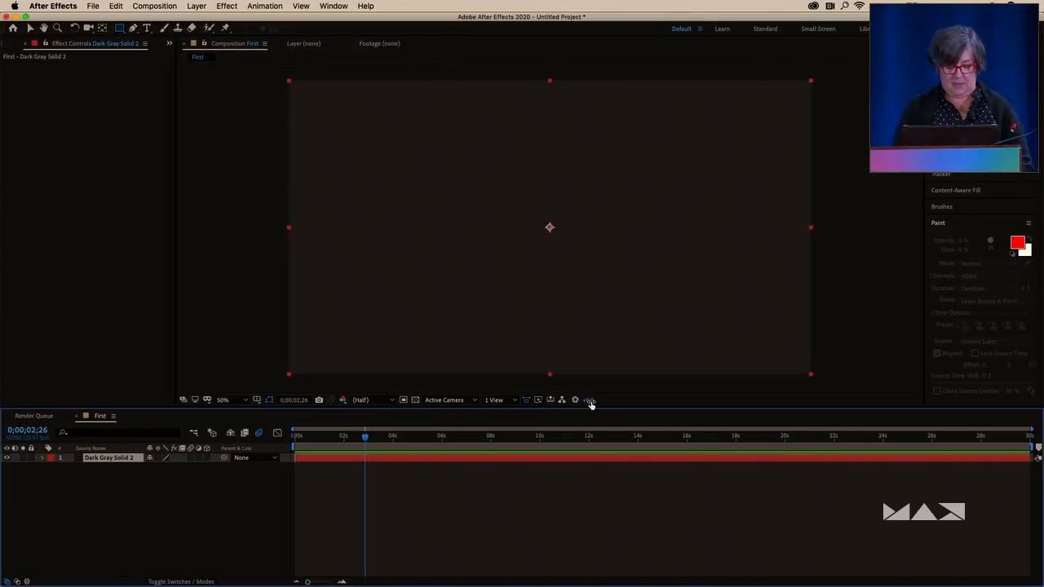
key("super+v")
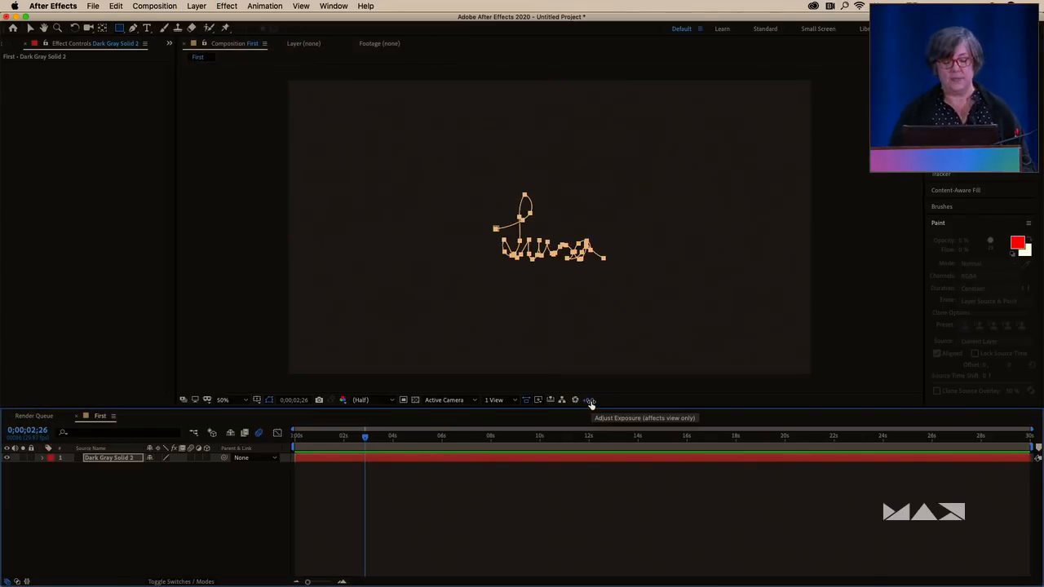
Reveal the solid's Mask Path and enlarge Mask 1 with free transform until the handwriting spans most of the composition
key("comma")
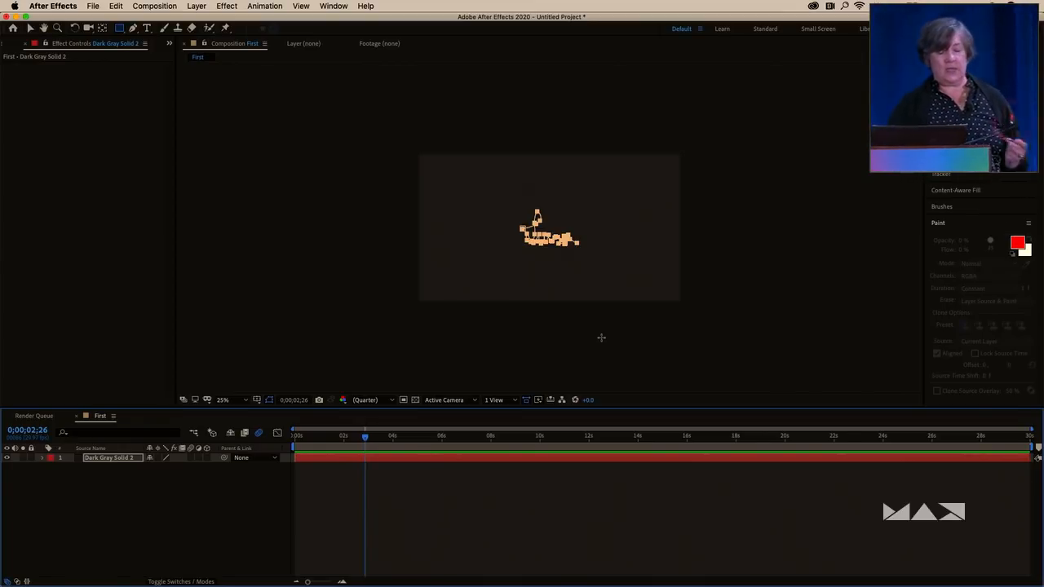
key("m")
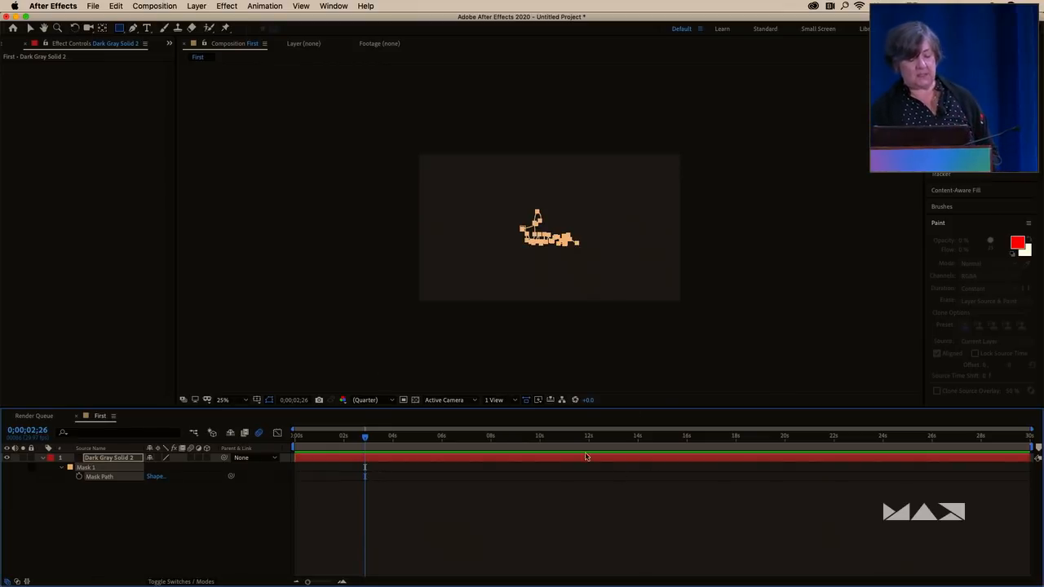
left_click(92, 519)
left_click(87, 468)
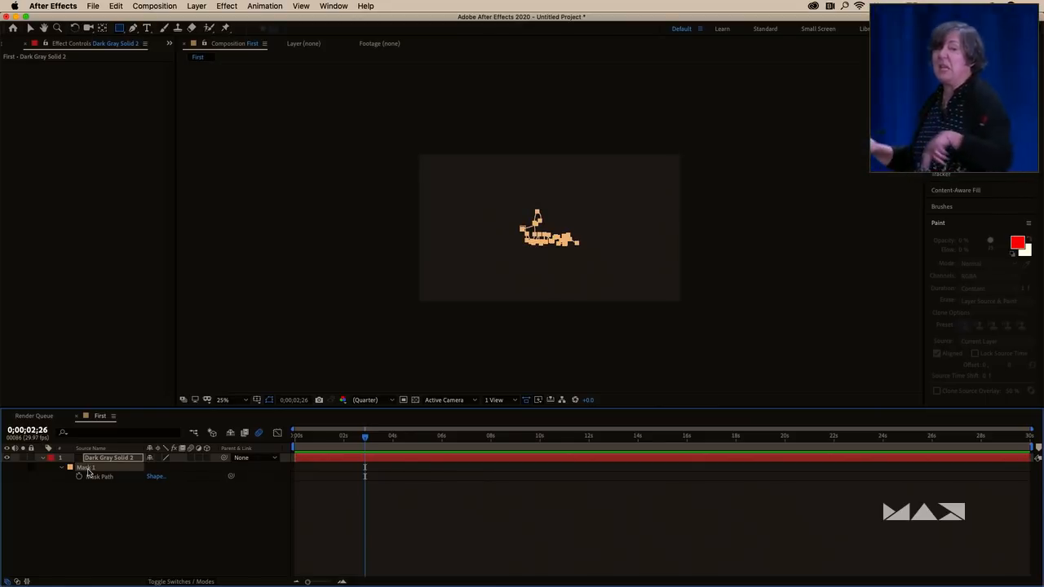
key("super+t")
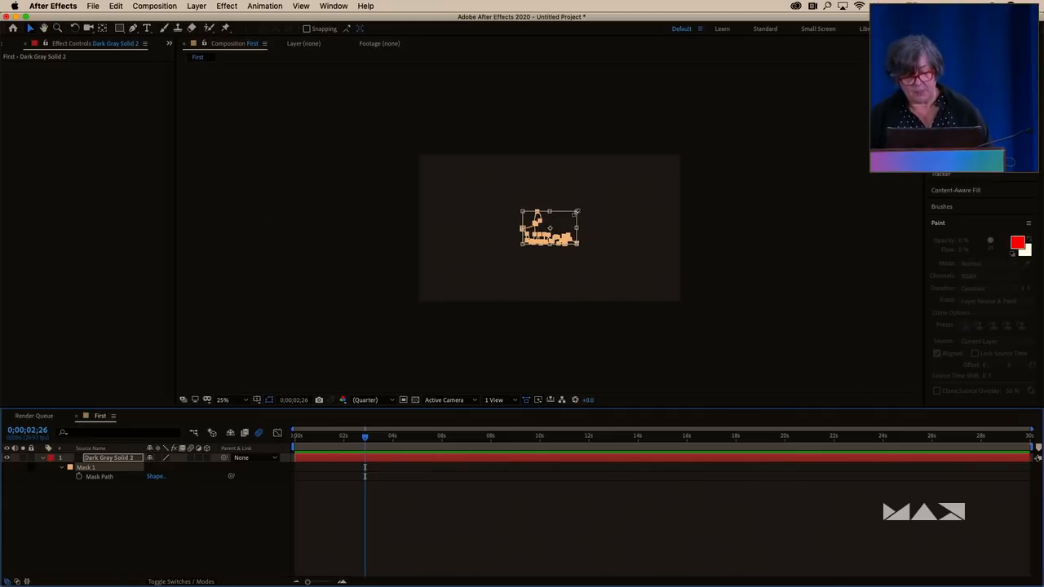
left_click_drag(577, 210, 651, 177)
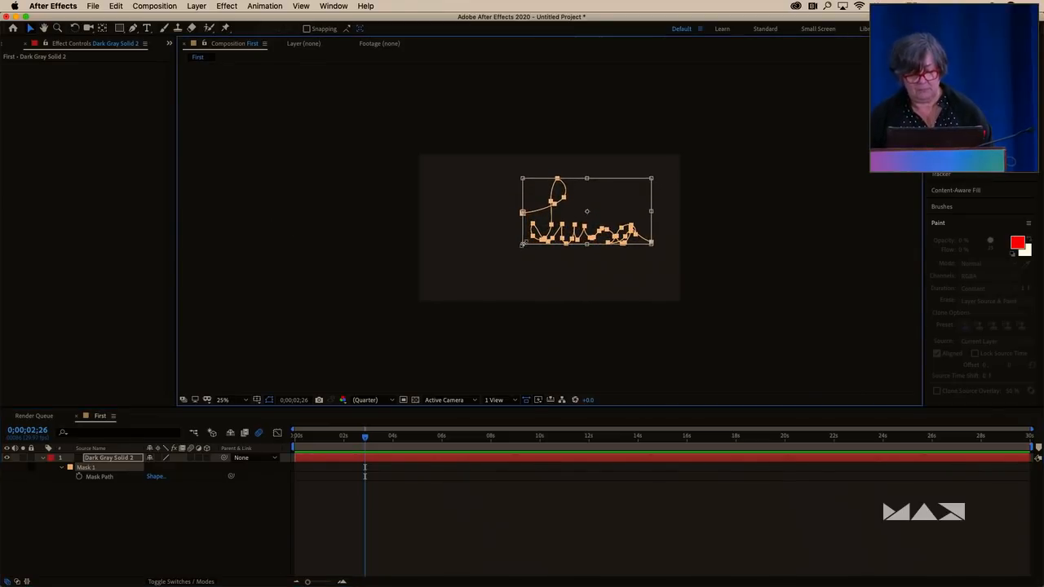
left_click_drag(522, 245, 454, 268)
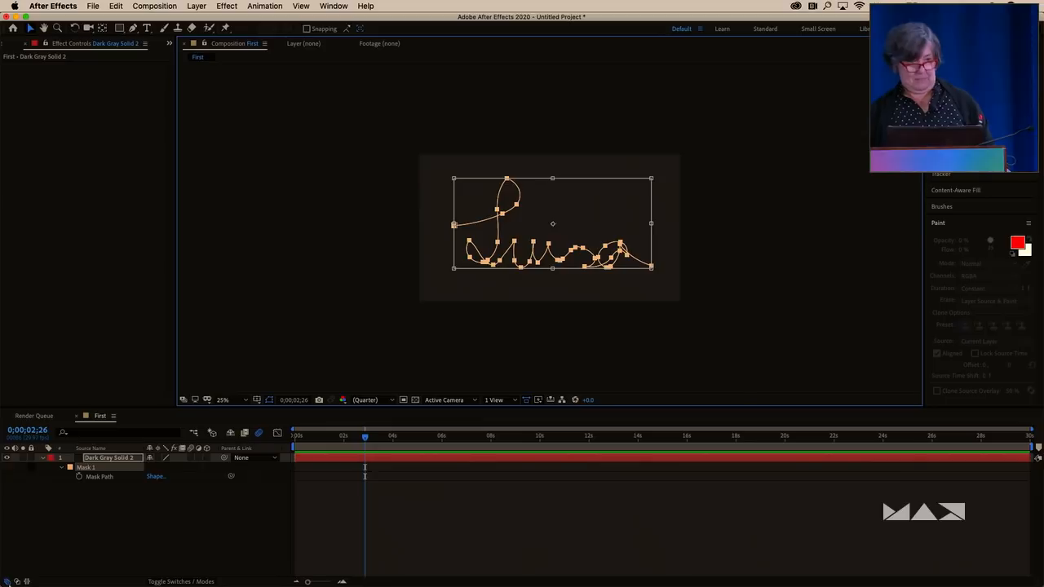
key("Return")
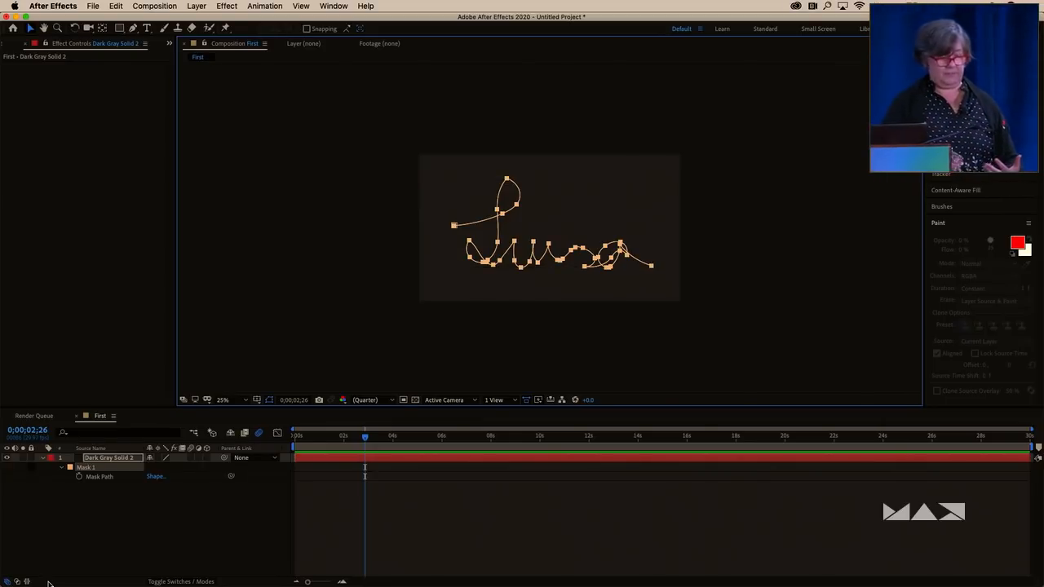
Apply the Stroke effect to the solid's Mask 1 with Brush Size 9.7 and Paint Style On Transparent
left_click(225, 7)
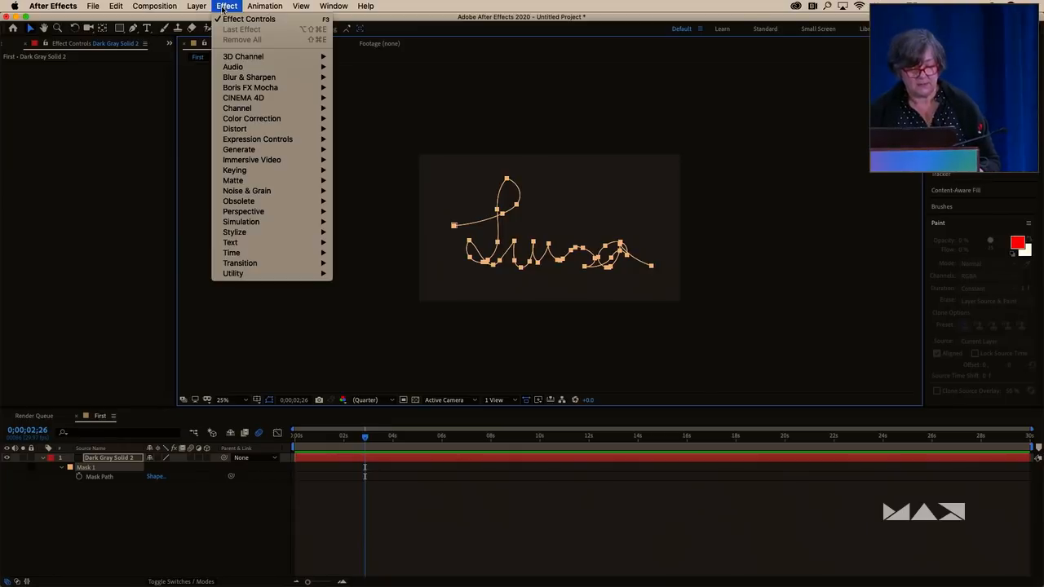
mouse_move(242, 152)
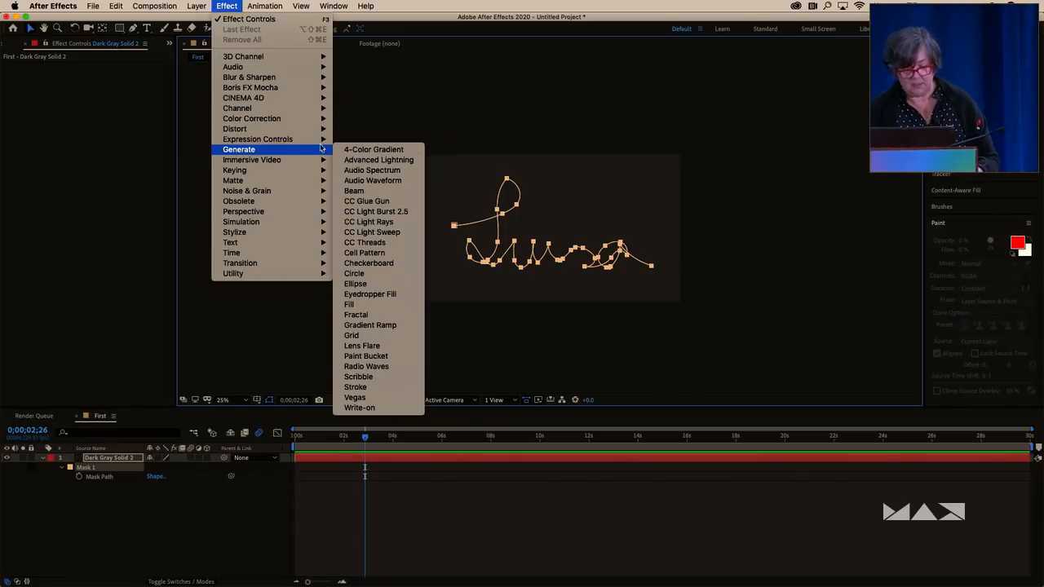
left_click(383, 390)
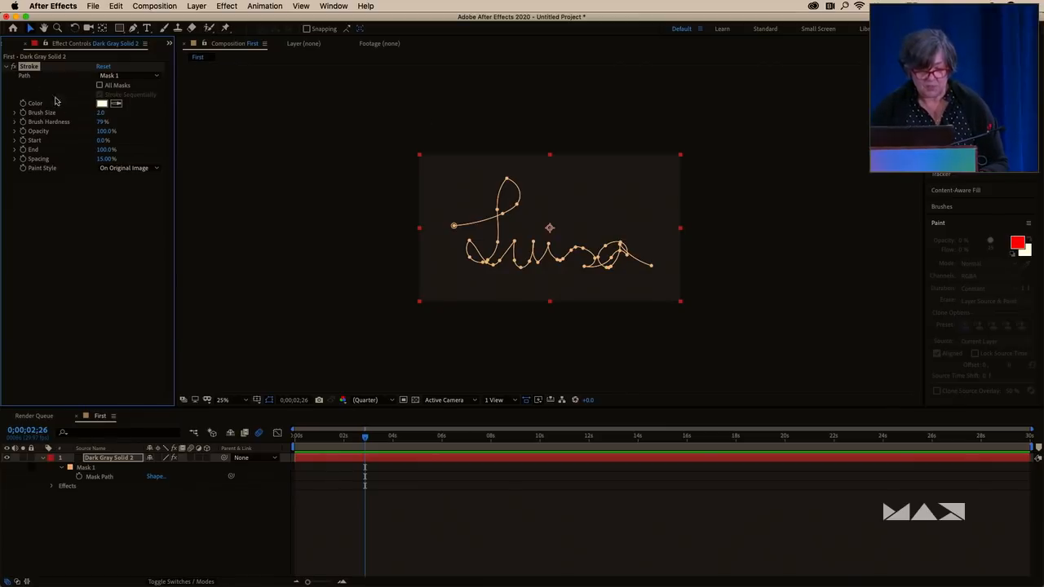
mouse_move(101, 114)
left_mouse_down()
mouse_move(171, 110)
mouse_move(143, 113)
left_mouse_up()
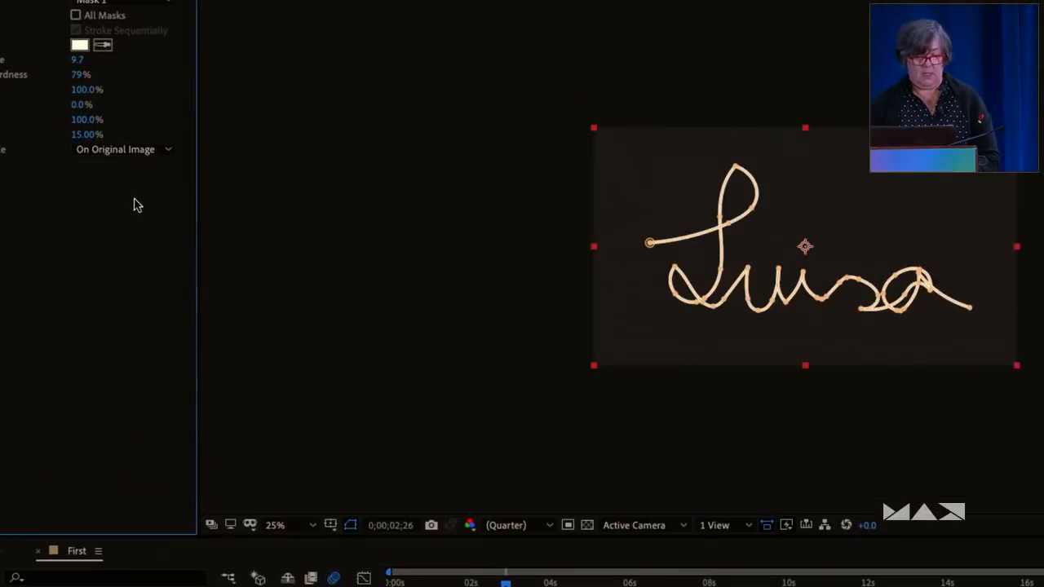
left_click(282, 136)
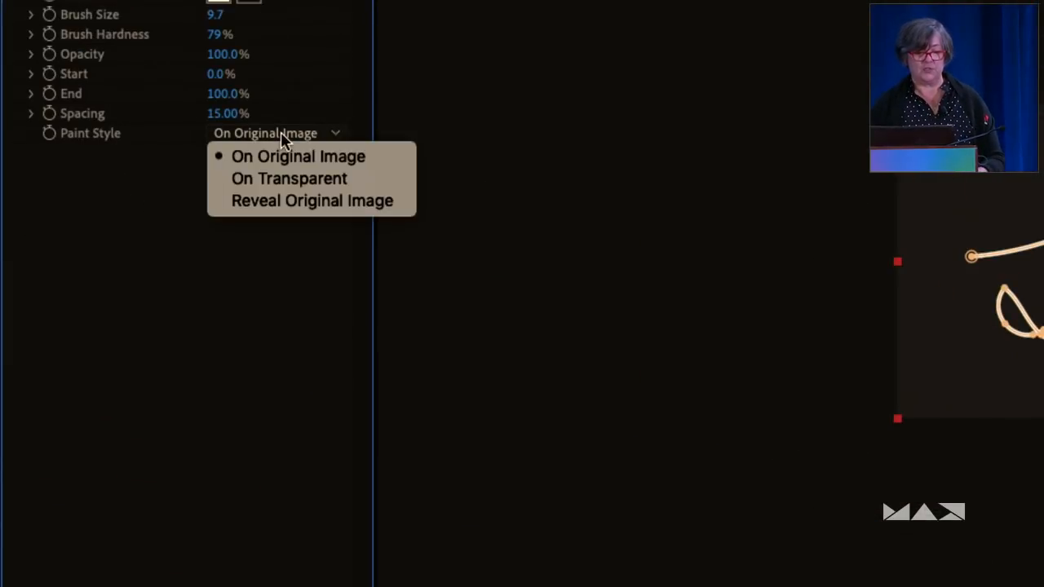
left_click(338, 185)
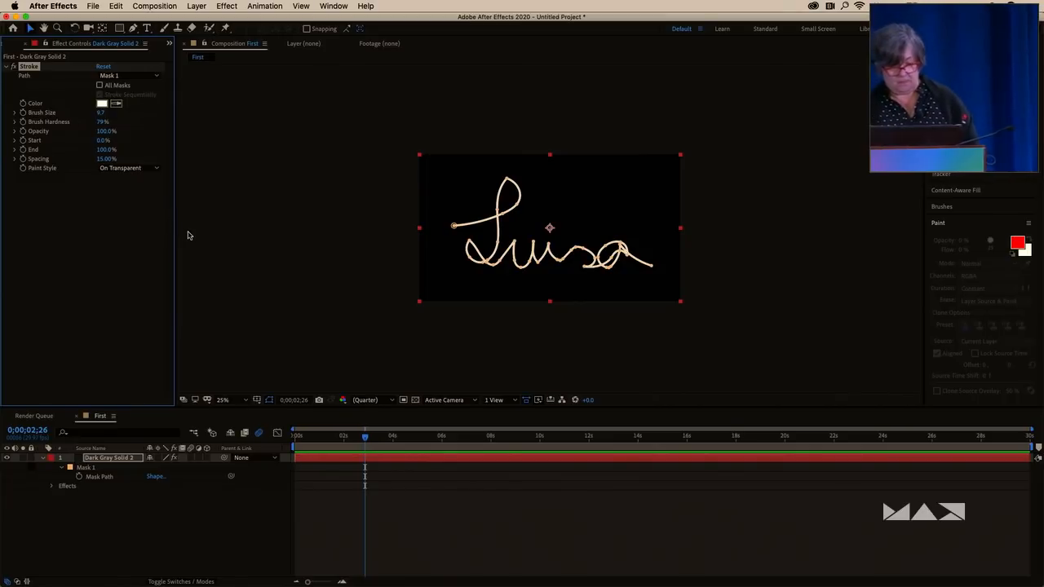
Check the stroke's background with the transparency grid, turn the grid off again and return the playhead to the start
left_click(417, 401)
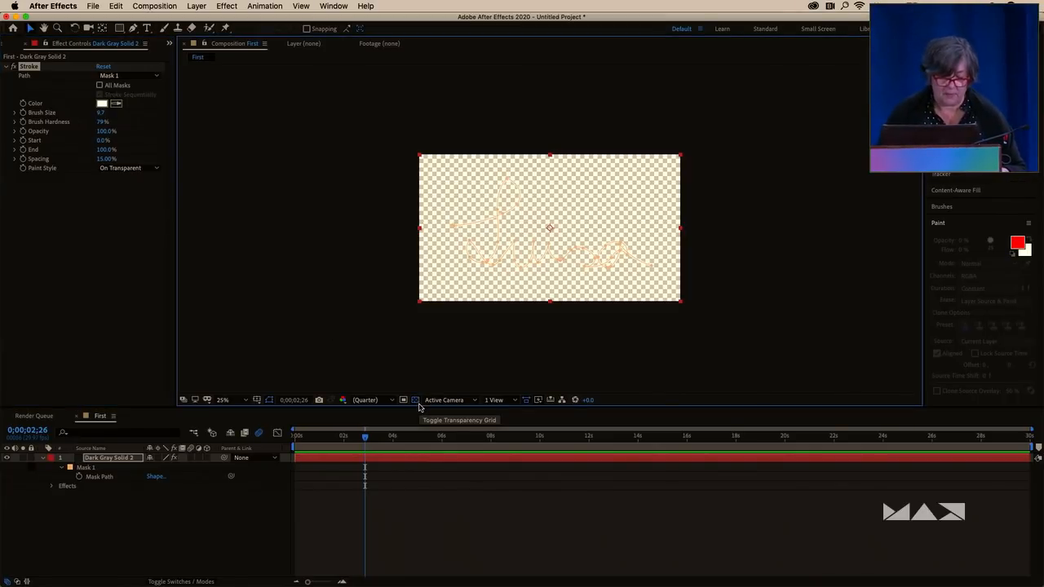
left_click(416, 401)
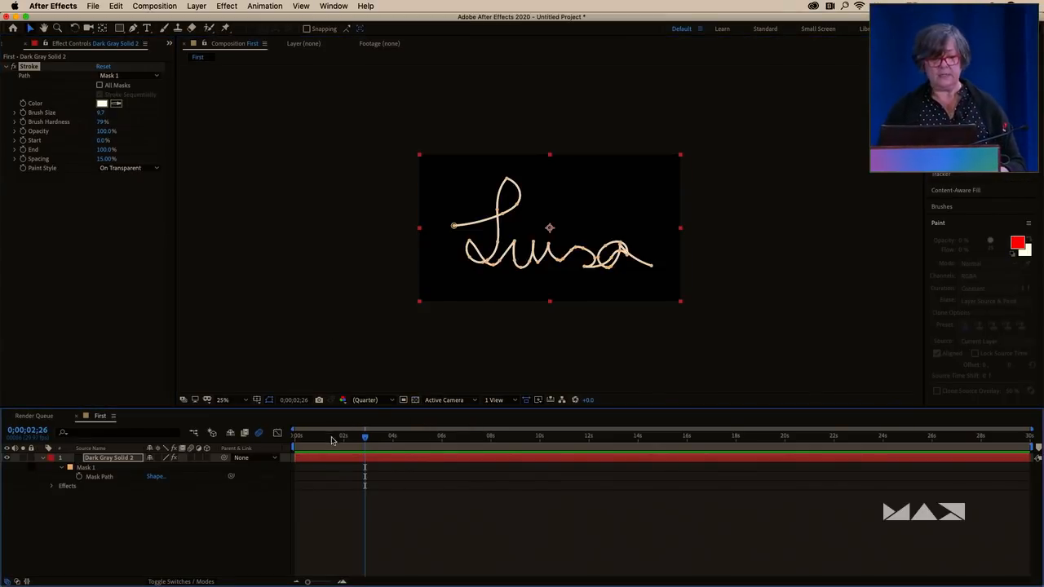
key("Home")
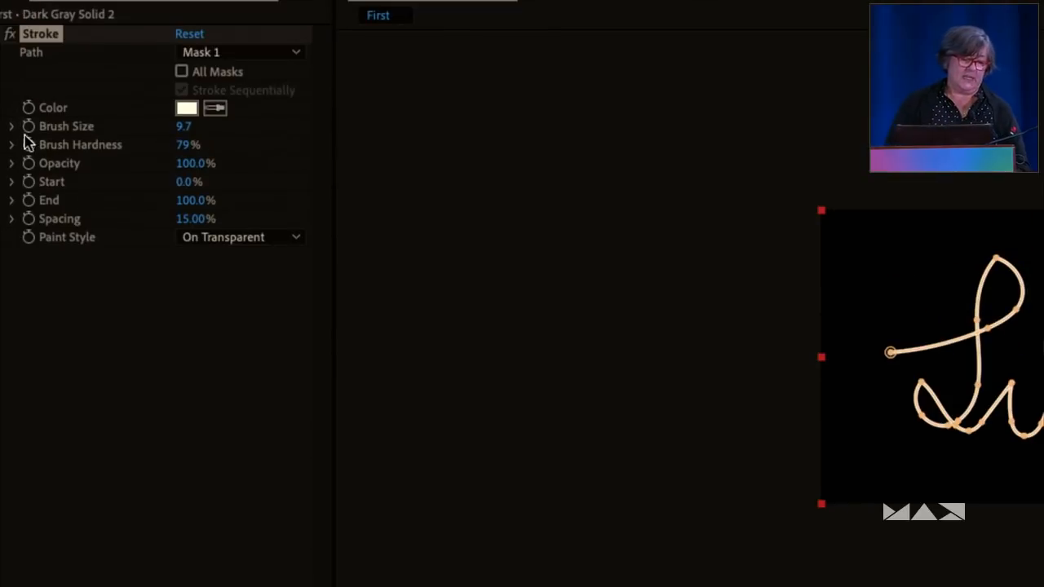
Keyframe the Stroke effect's End at 0% at the start of the composition and 96% at 0;00;03;29
left_click(29, 200)
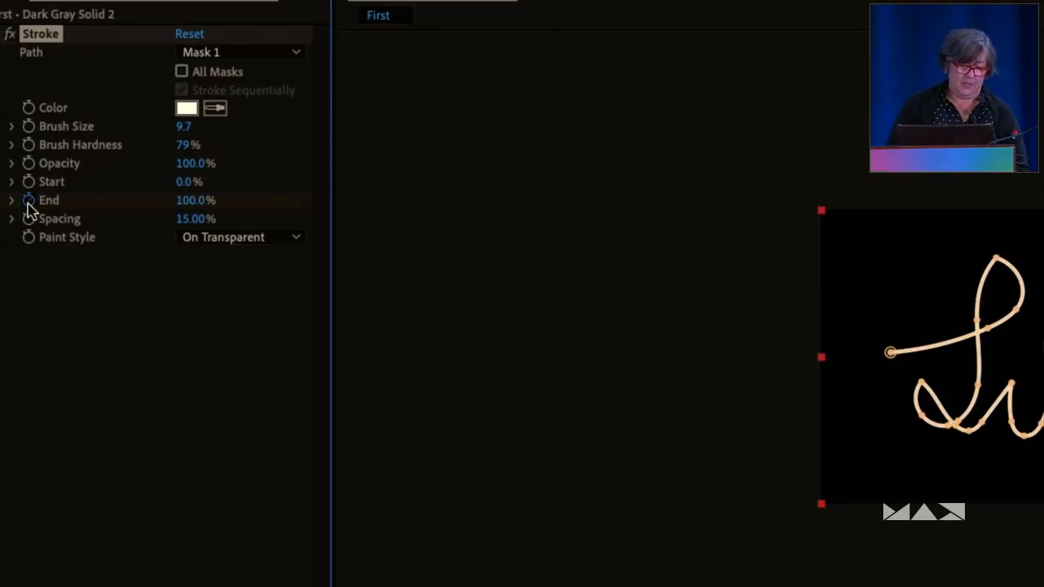
left_click(196, 201)
type("0")
key("Return")
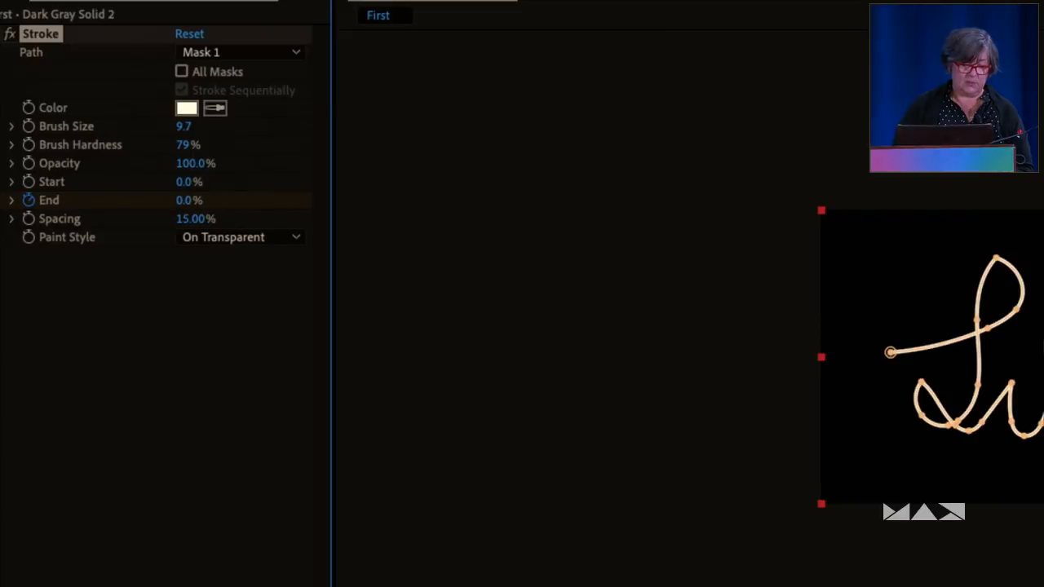
left_click(29, 201)
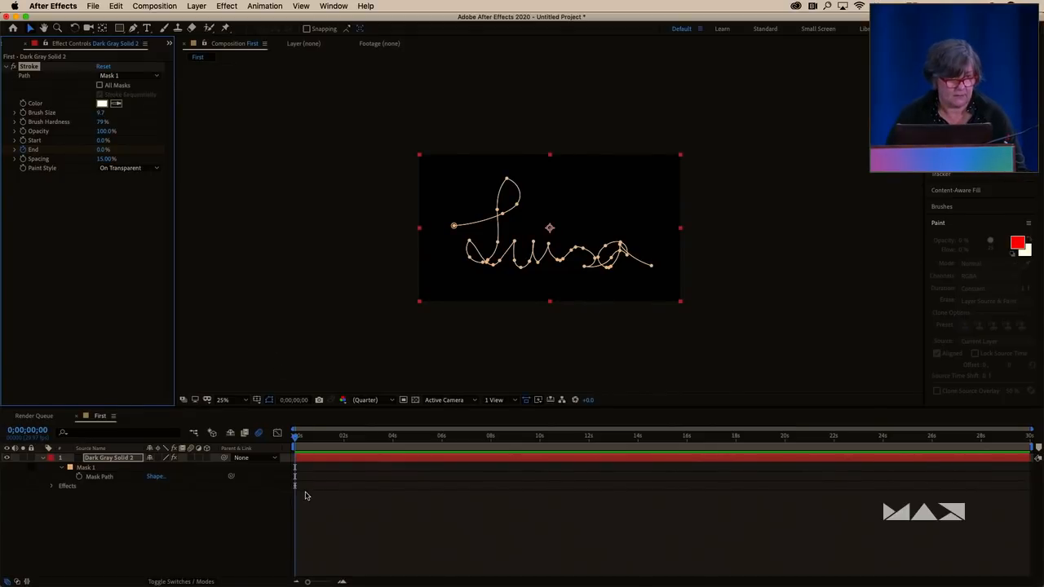
left_click(394, 433)
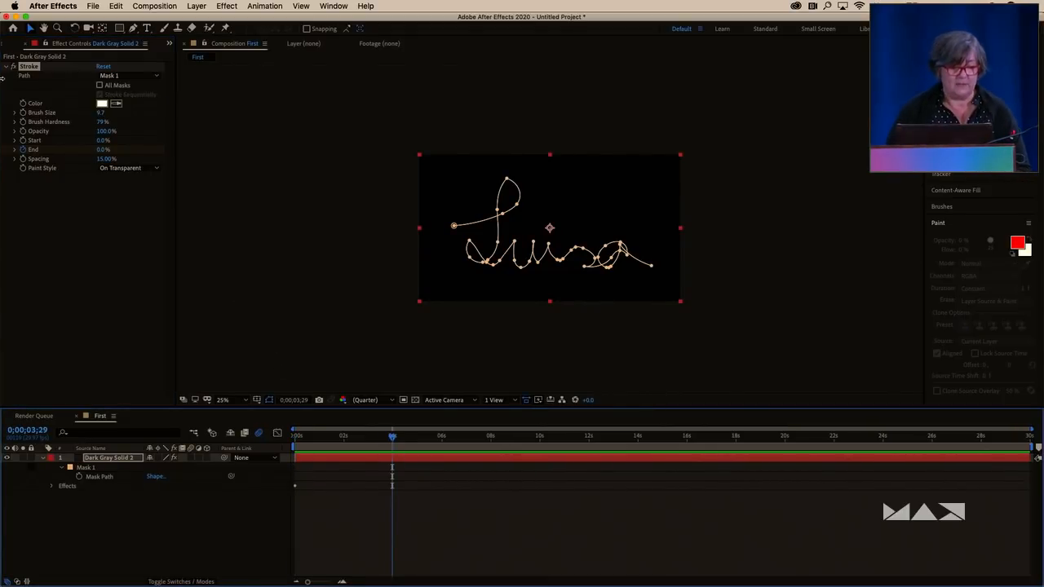
mouse_move(99, 152)
left_mouse_down()
mouse_move(553, 169)
mouse_move(308, 380)
left_mouse_up()
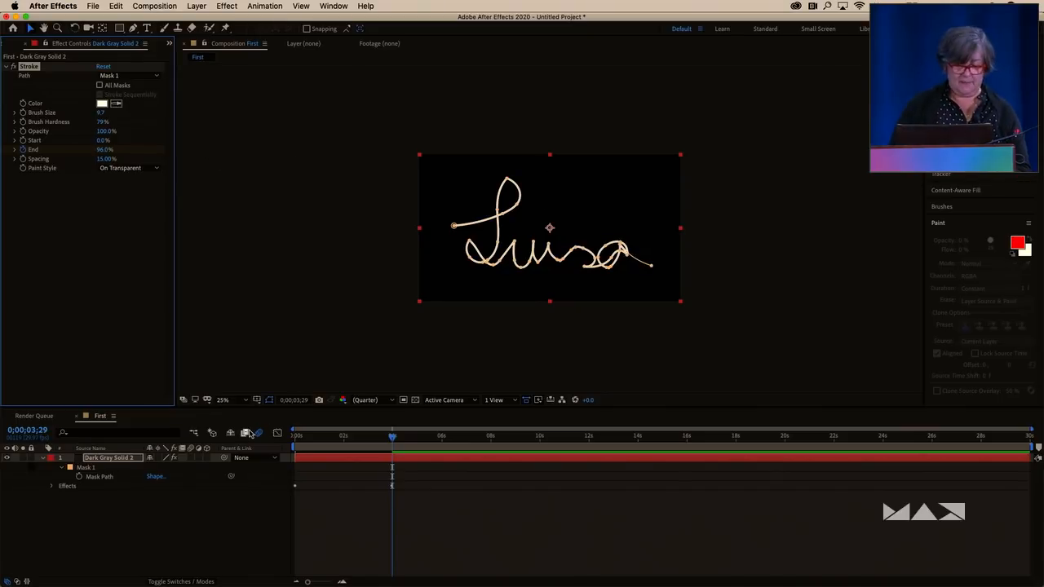
Preview the handwriting animation from the start of the composition
left_click_drag(325, 435, 81, 453)
key("space")
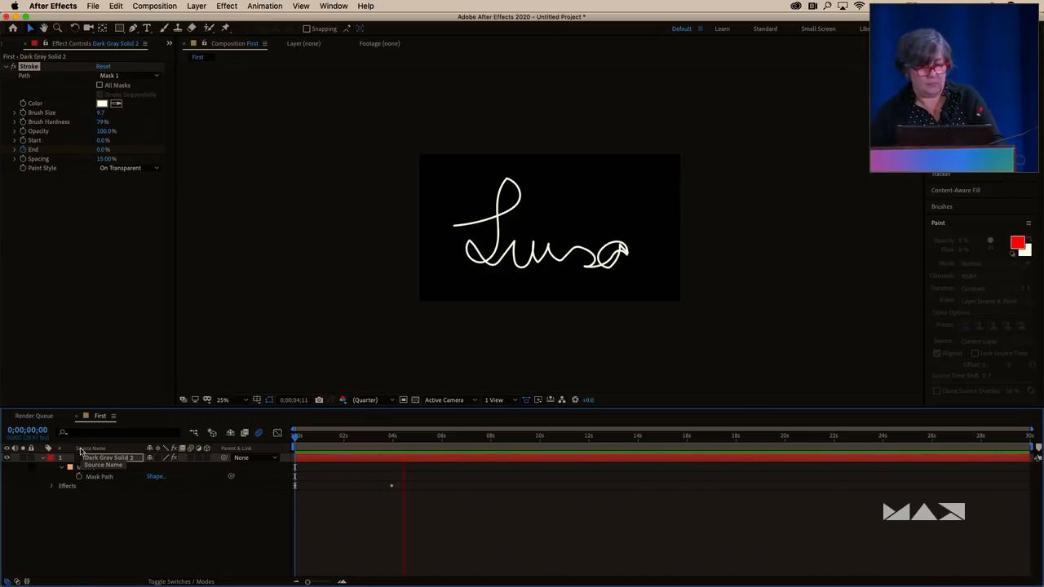
key("space")
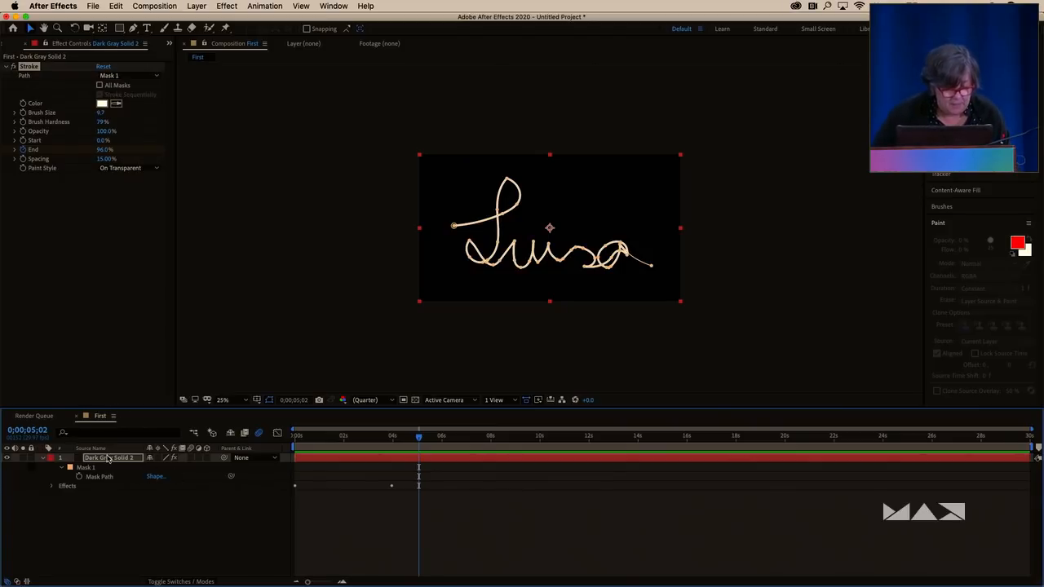
Reveal the solid's keyframes, change the End keyframe at 0;00;03;29 to 98% and preview the handwriting again
left_click(109, 459)
key("u")
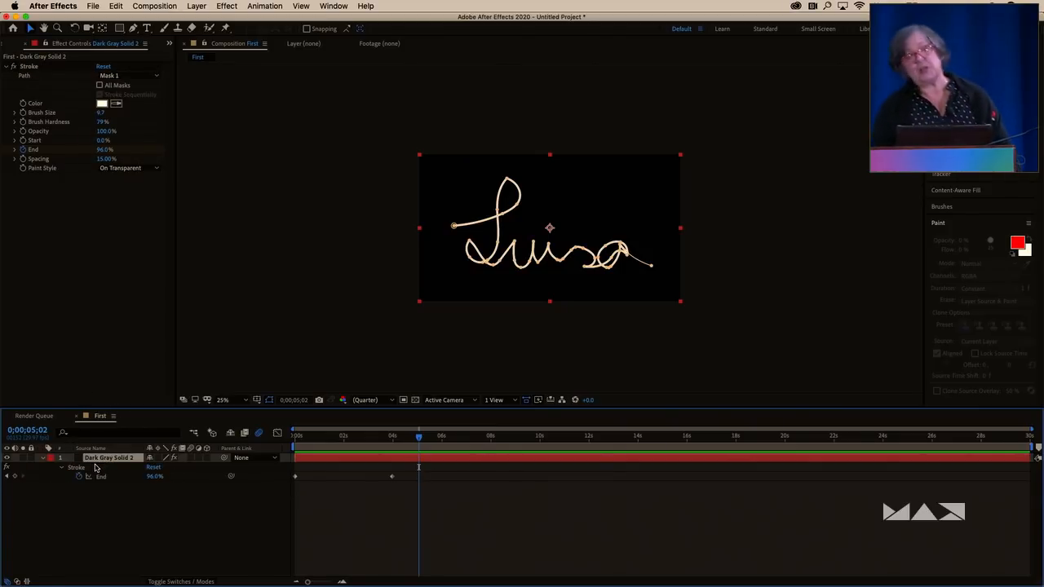
key("j")
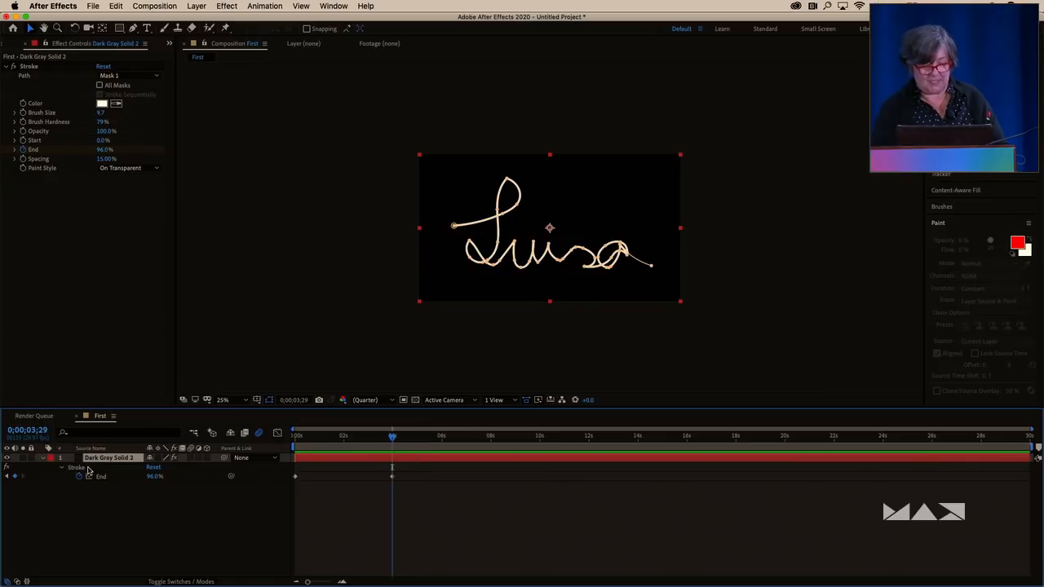
left_click_drag(104, 150, 314, 158)
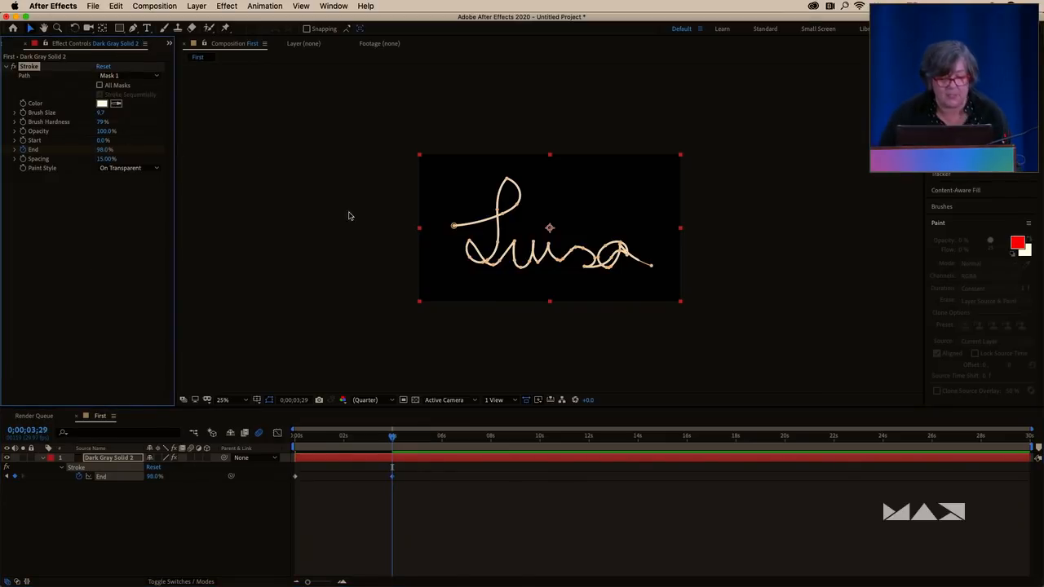
left_click(331, 438)
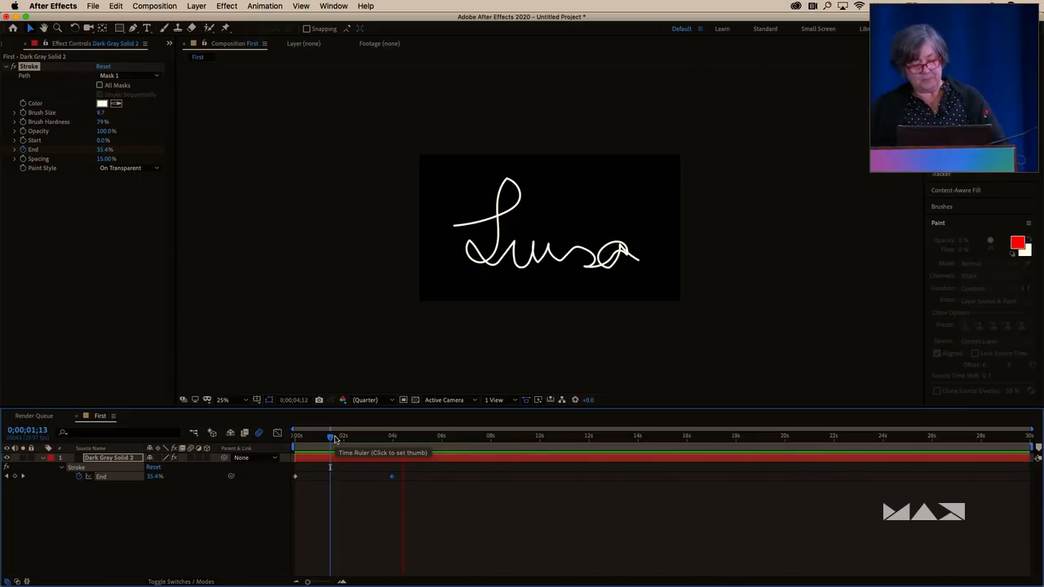
key("space")
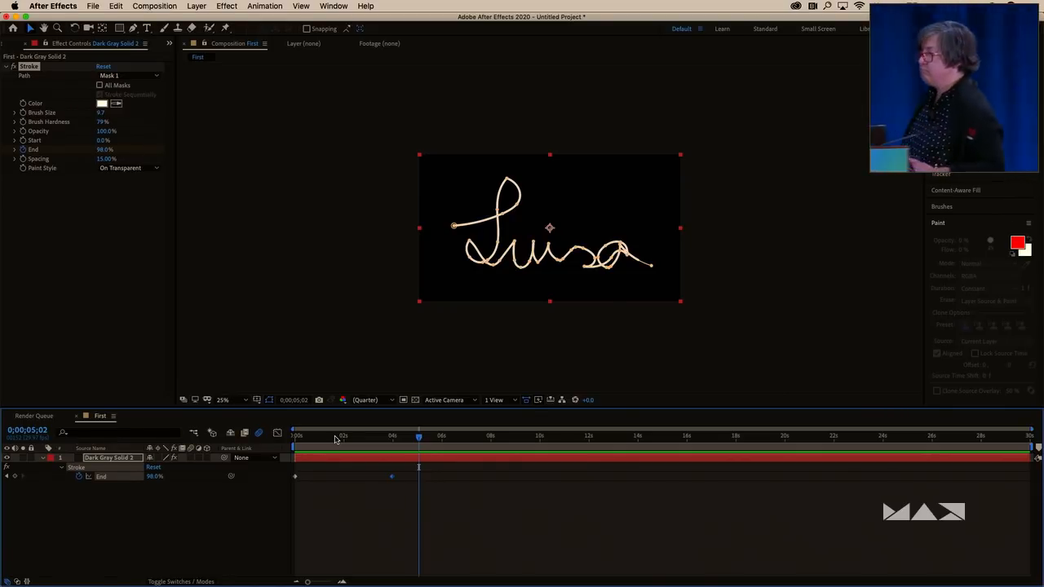
With no layer selected, draw a tall, narrow rectangle shape at the composition's center with a brown fill (894410) and no stroke
left_click(572, 485)
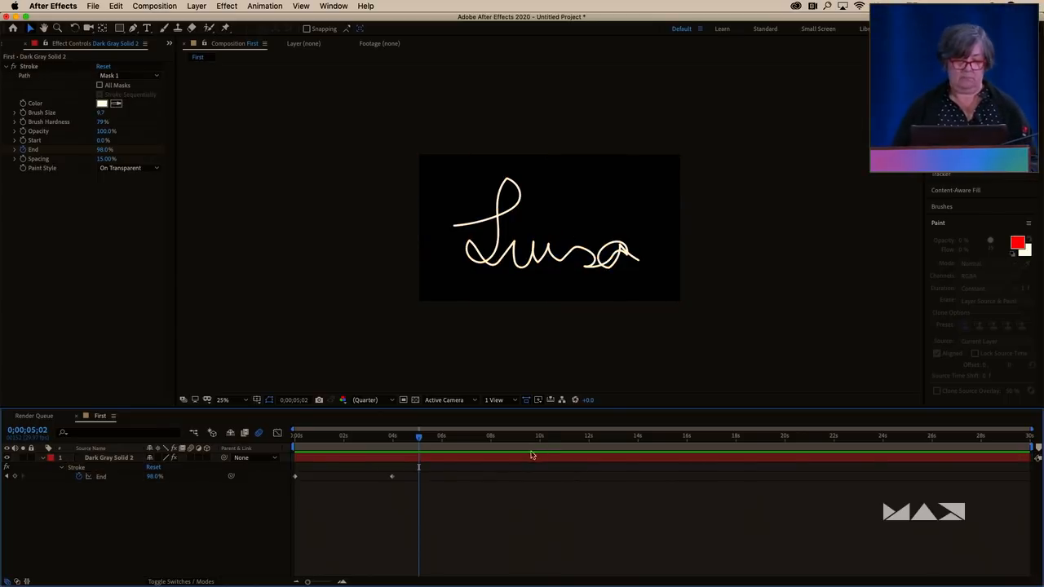
left_click(120, 29)
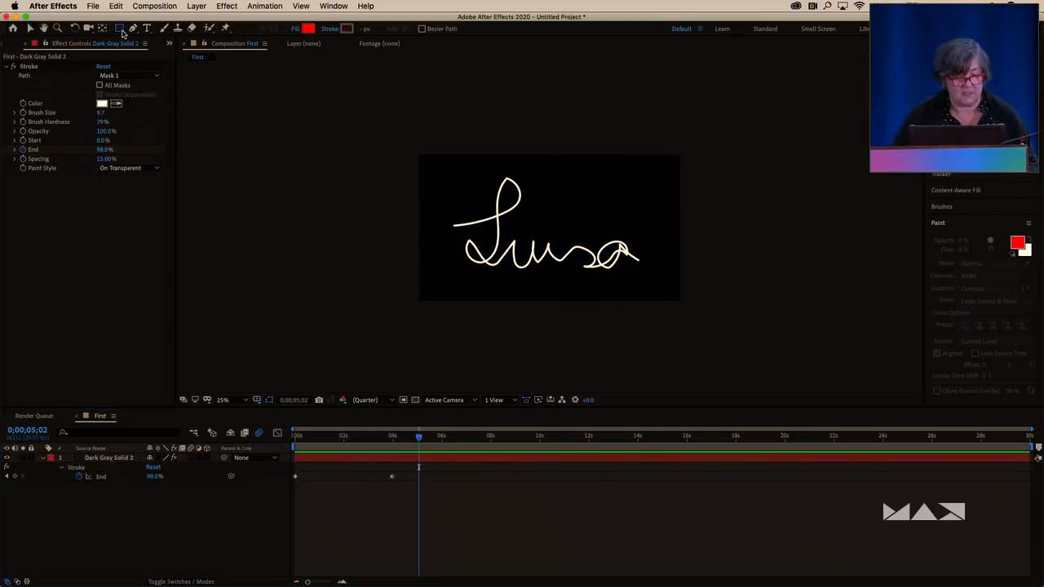
left_click(308, 28)
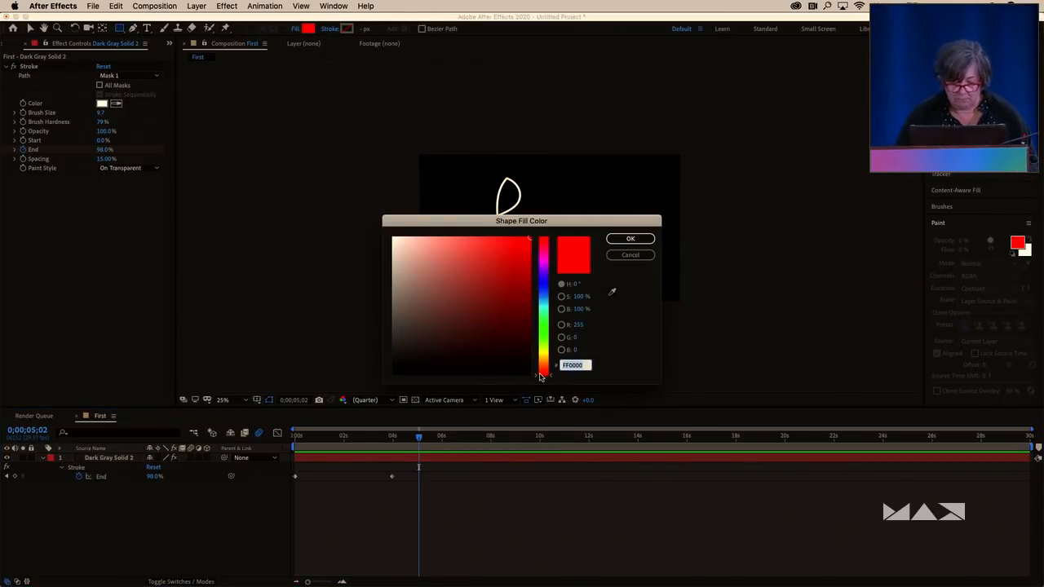
left_click_drag(549, 375, 545, 368)
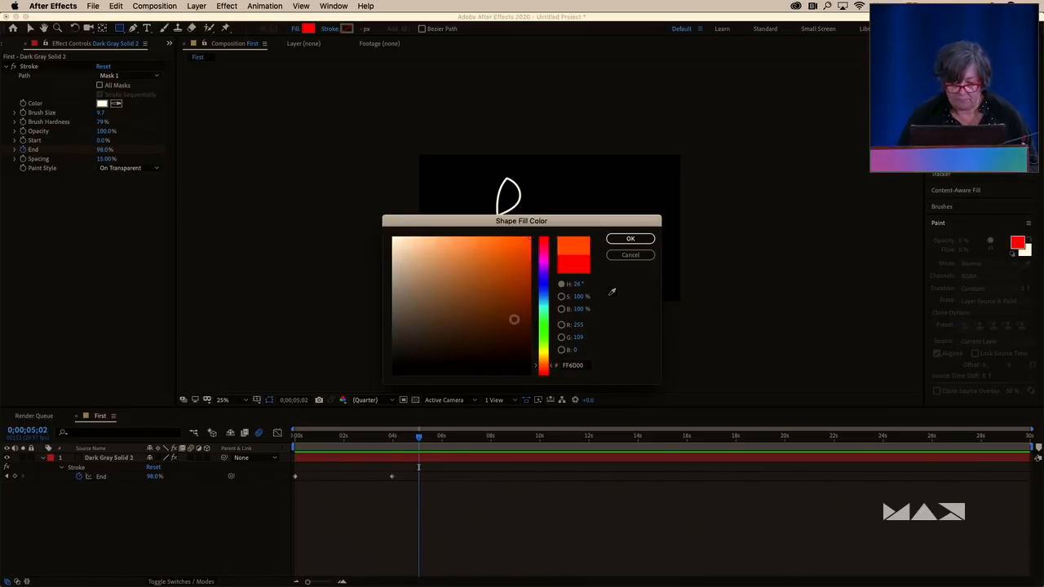
left_click_drag(514, 319, 514, 301)
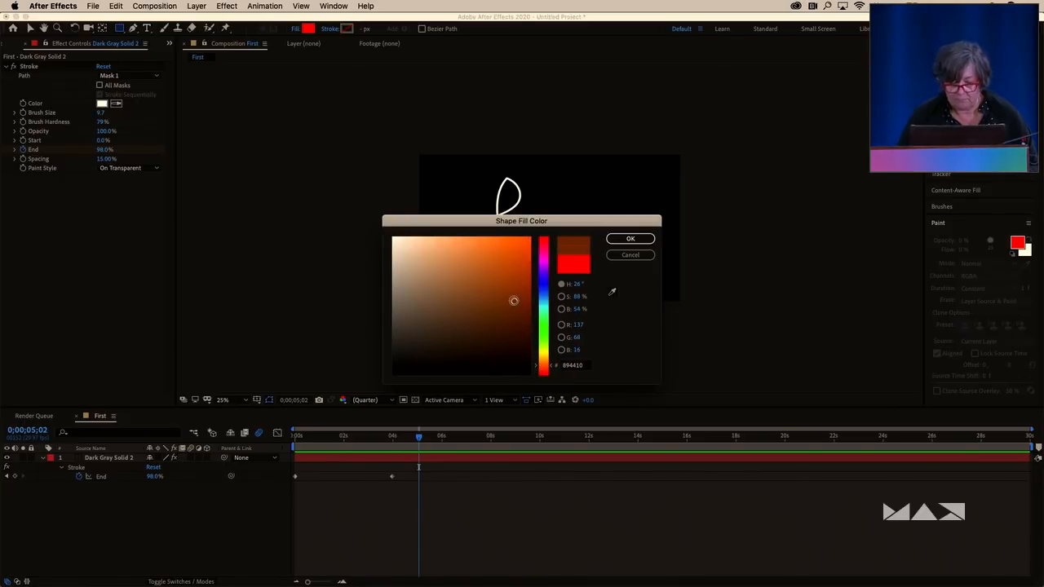
left_click(631, 238)
left_click_drag(546, 172, 555, 263)
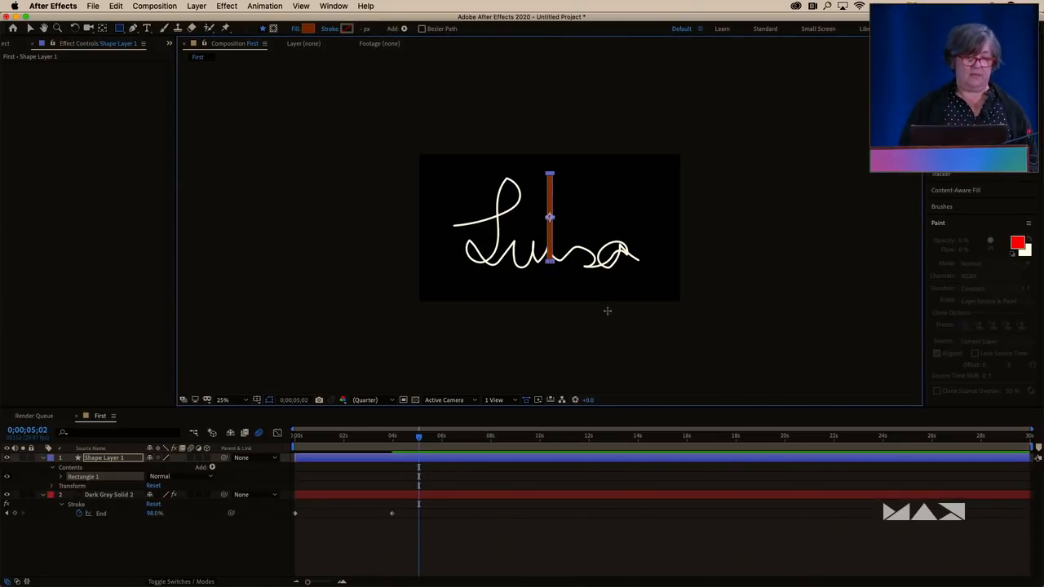
Move the brown rectangle layer's anchor point to the center of its bottom edge
key("v")
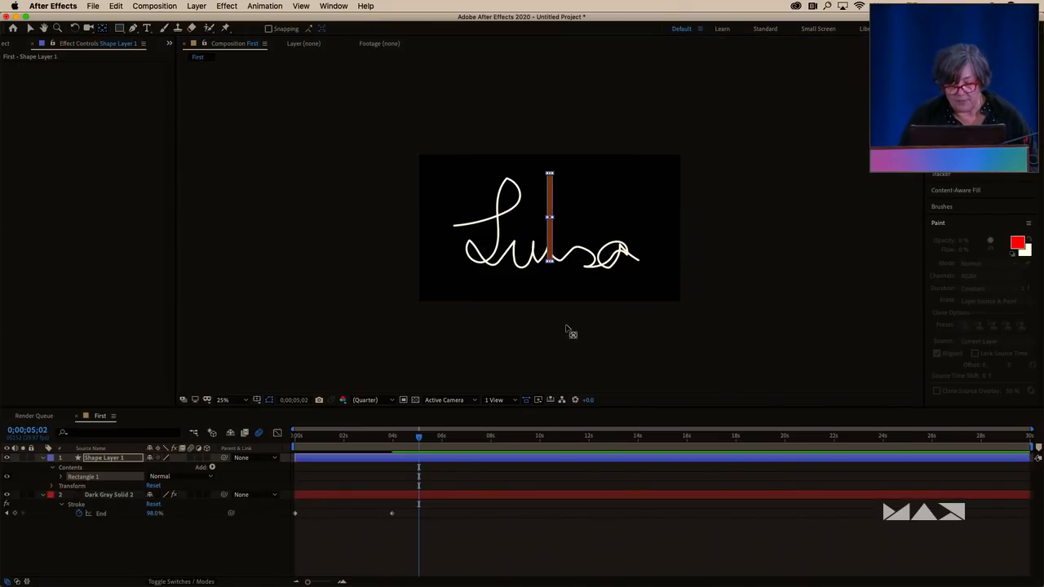
left_click(568, 351)
left_click(549, 226)
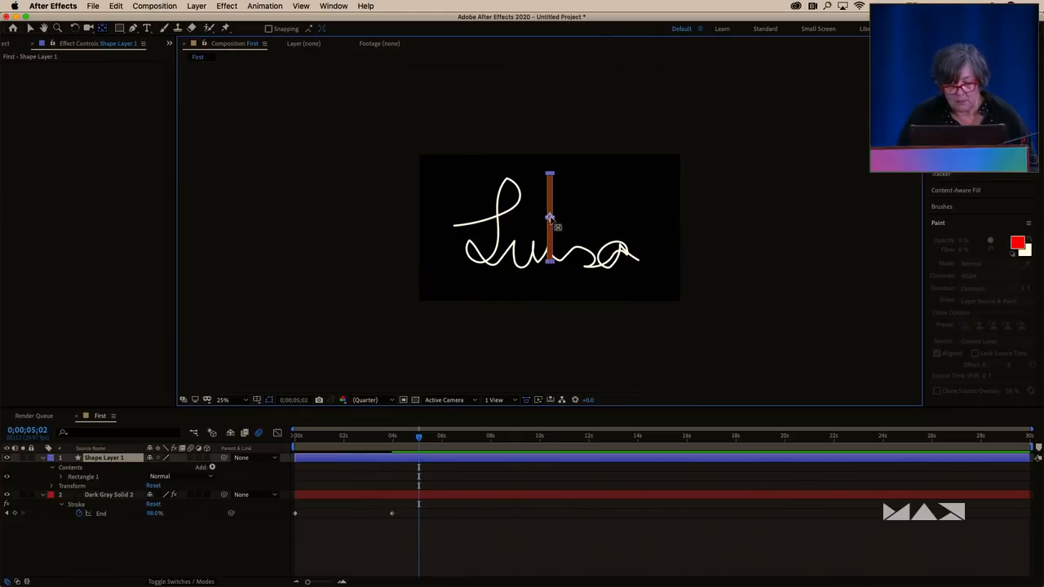
left_click_drag(551, 219, 551, 263)
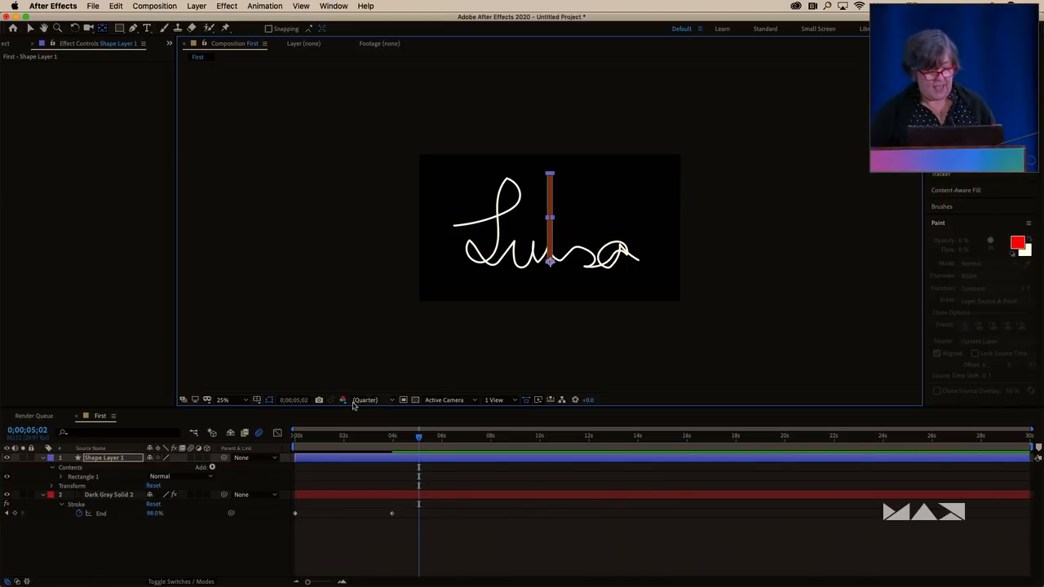
Copy the Mask Path of Dark Gray Solid 2 and return the playhead to the start
left_click(106, 495)
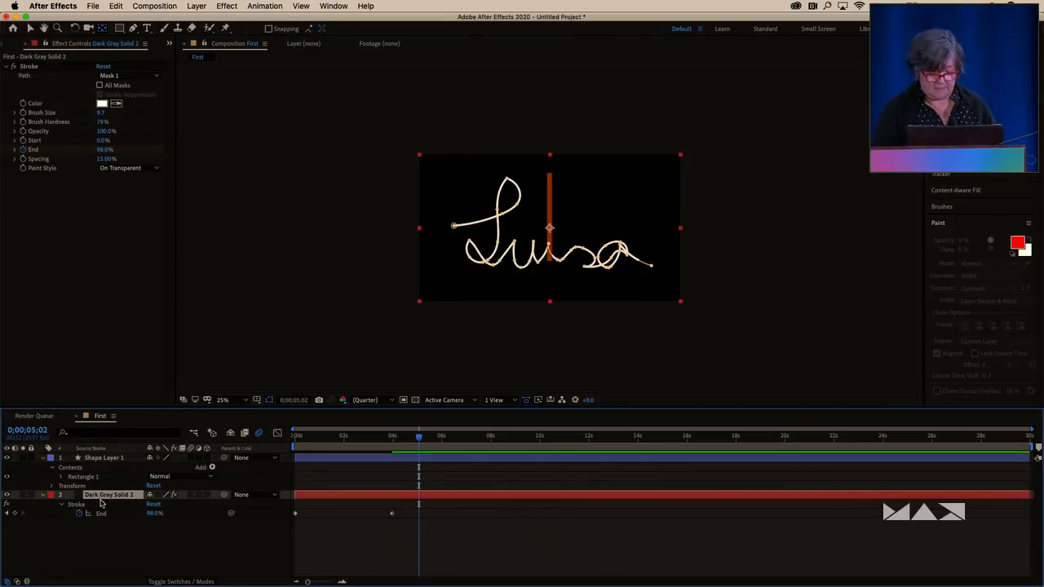
key("m")
left_click(101, 516)
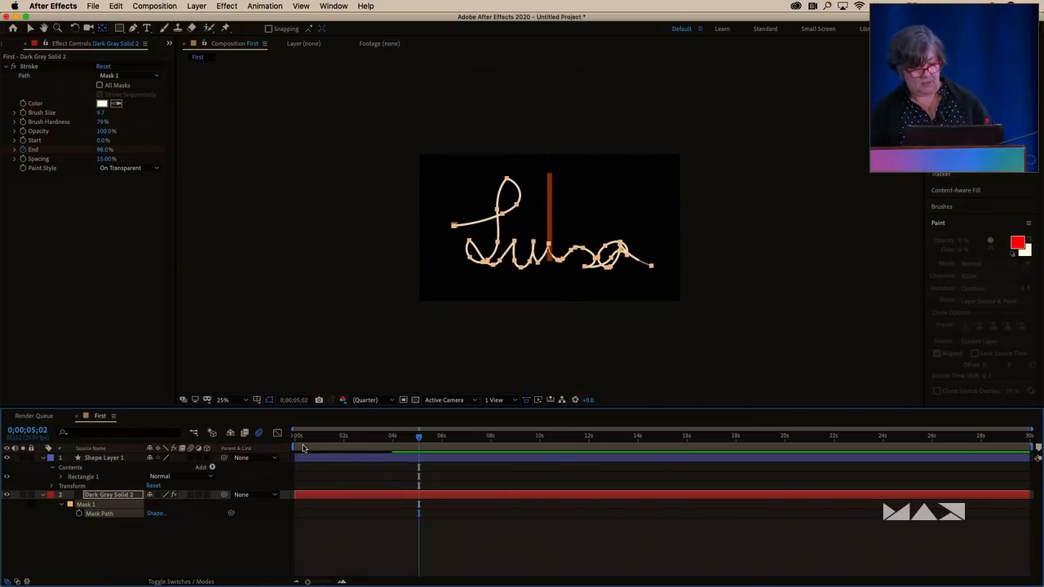
key("Home")
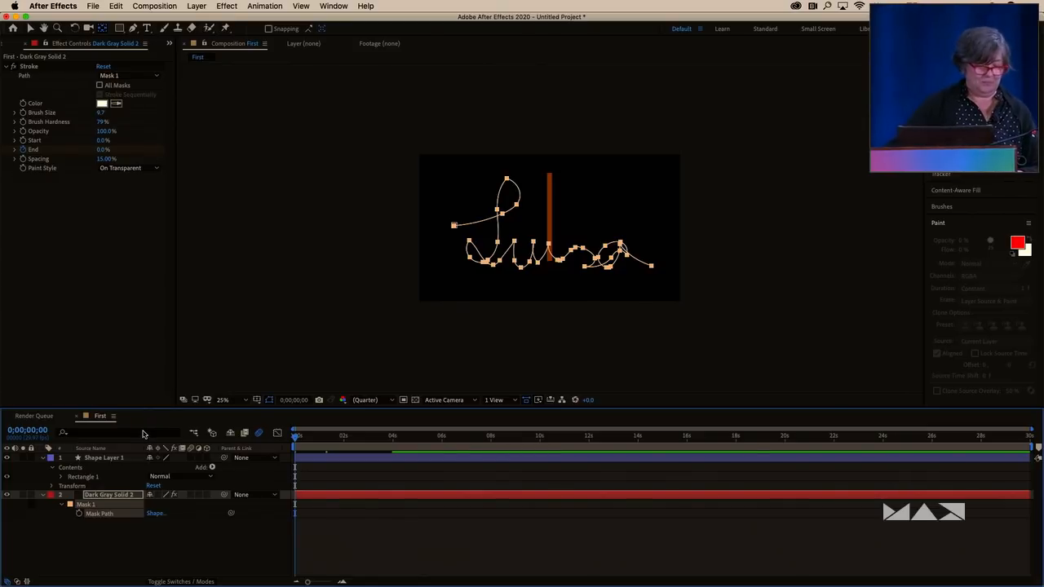
Rename the rectangle's shape layer to Stick
left_click(110, 461)
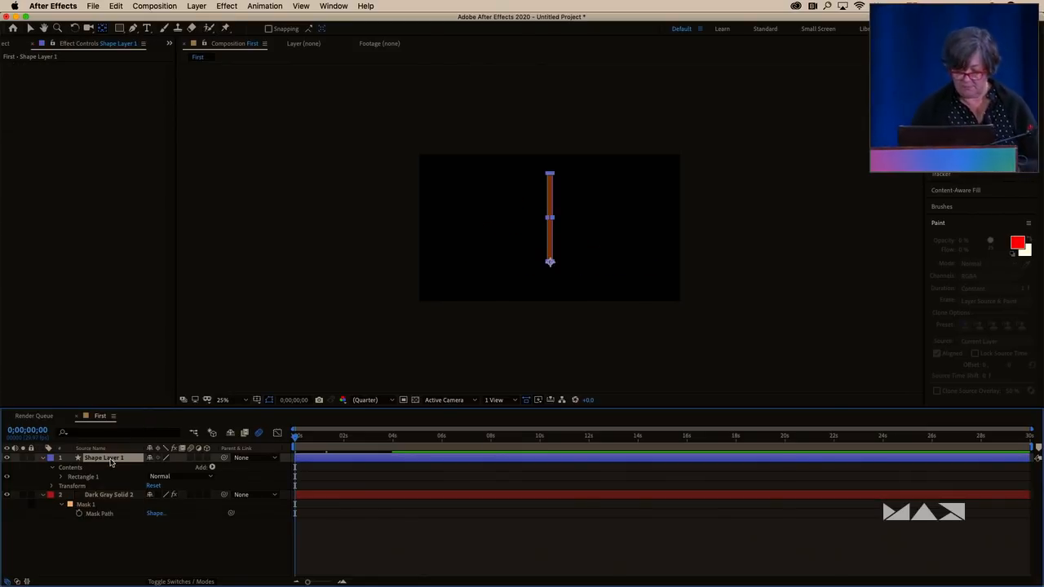
key("Return")
type("St")
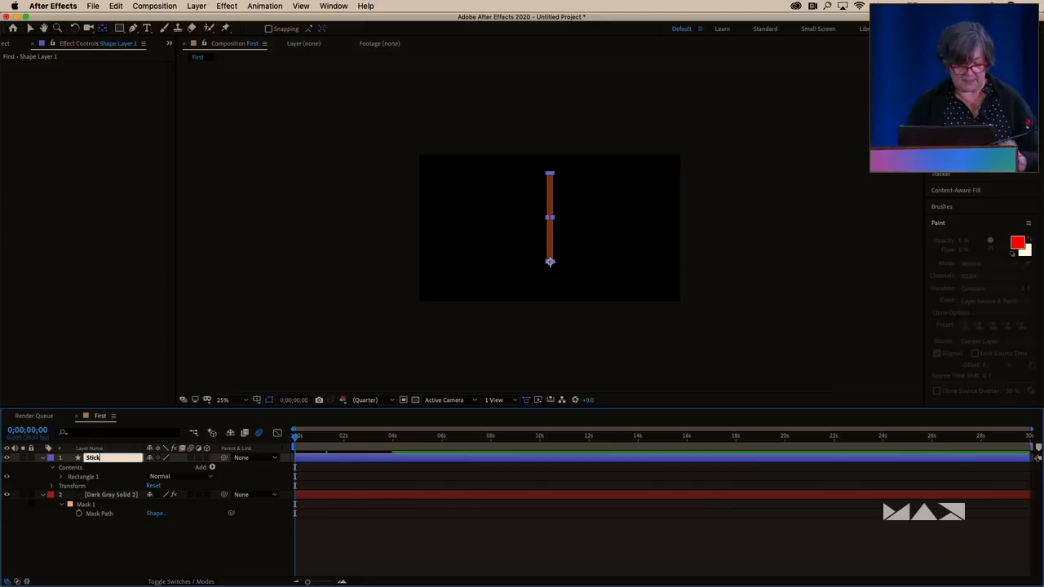
type("ick")
left_click(117, 495)
Reveal the Stick layer's Position and paste the handwriting mask path into it as a motion path
left_click(107, 462)
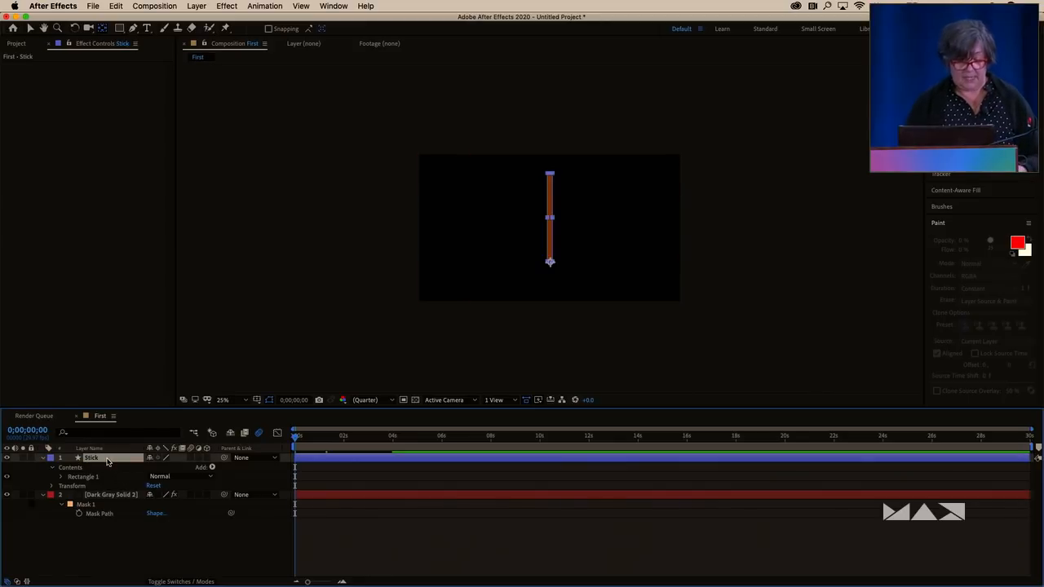
key("p")
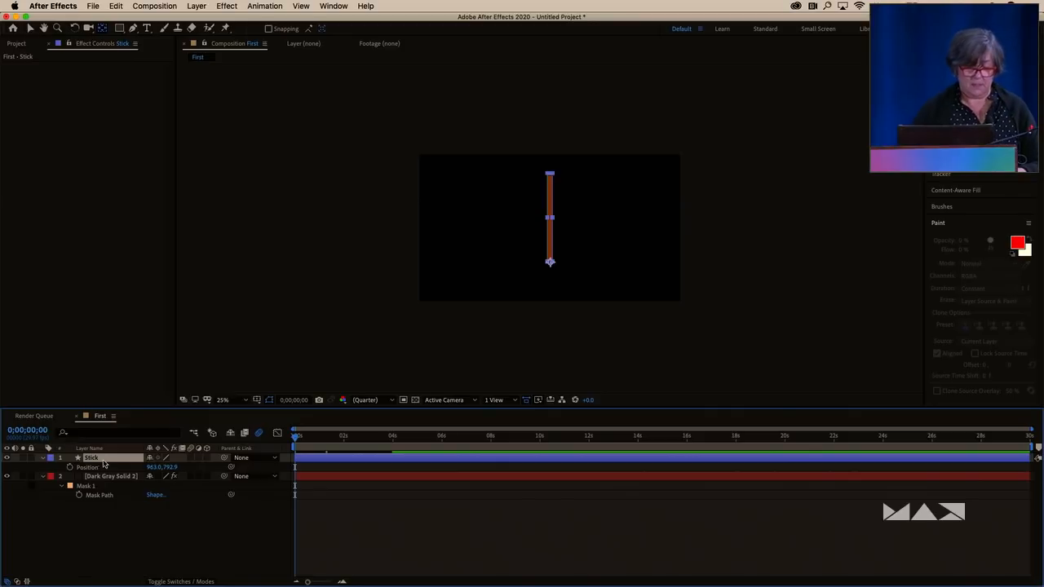
left_click(90, 469)
key("super+v")
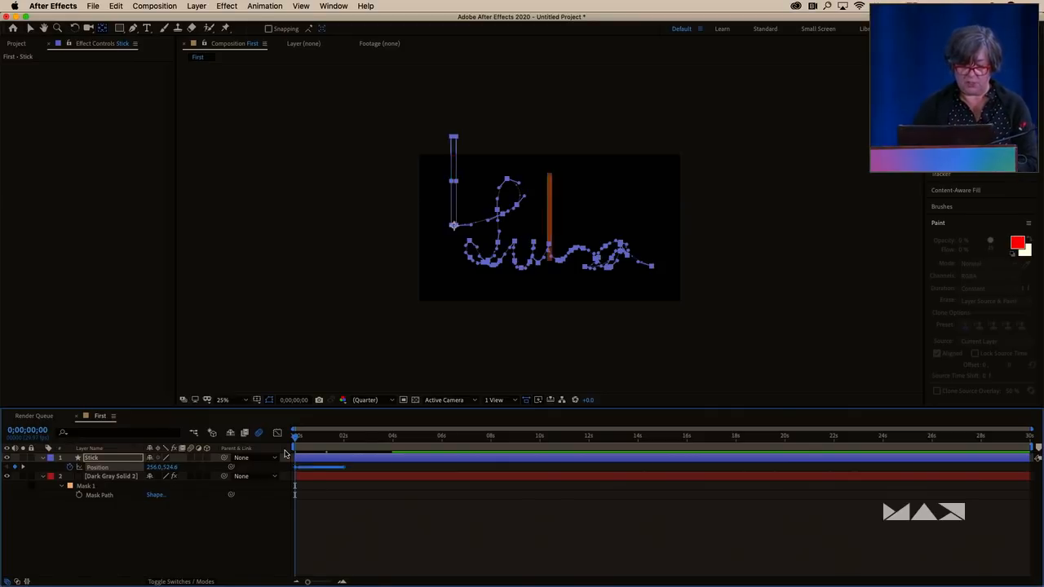
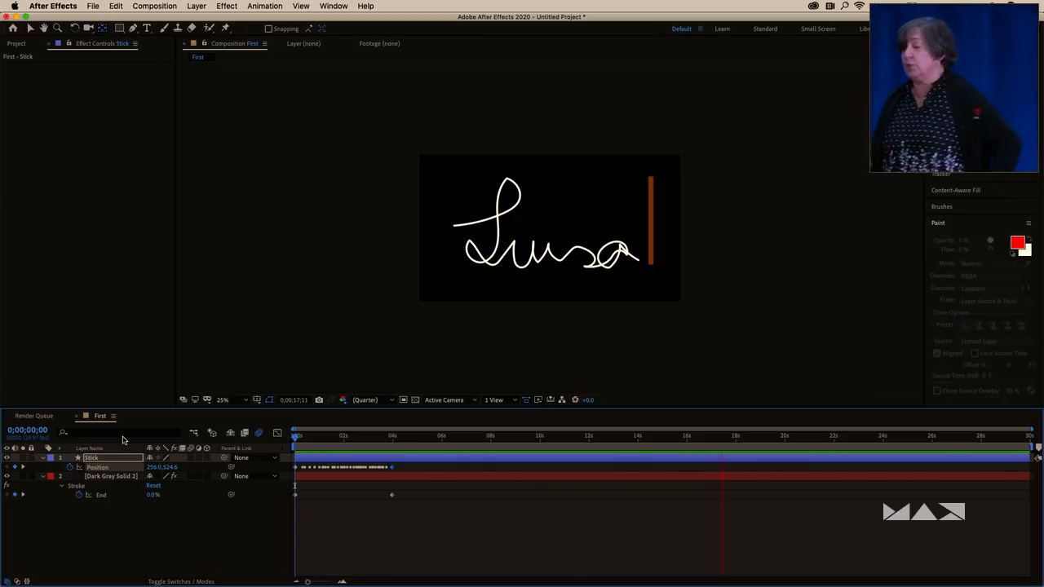
Stop the preview, return the playhead to the start and create a 1920 × 1080 px black solid
key("space")
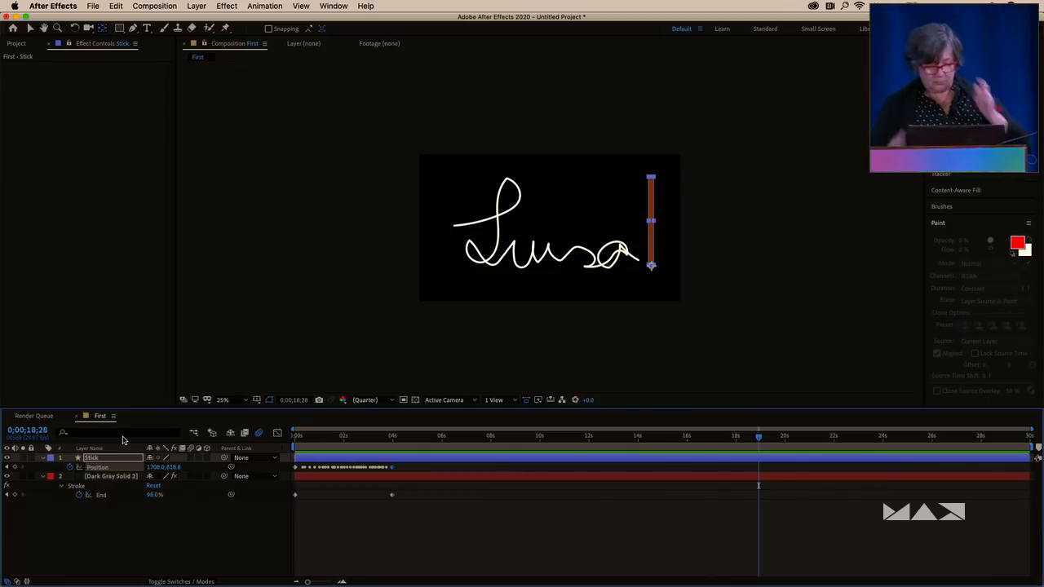
key("Home")
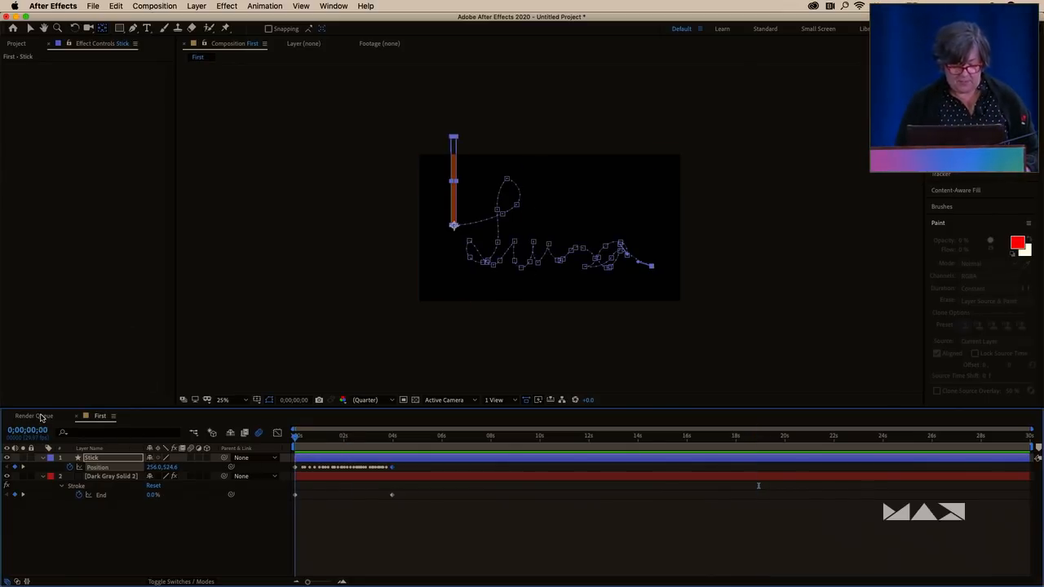
key("super+y")
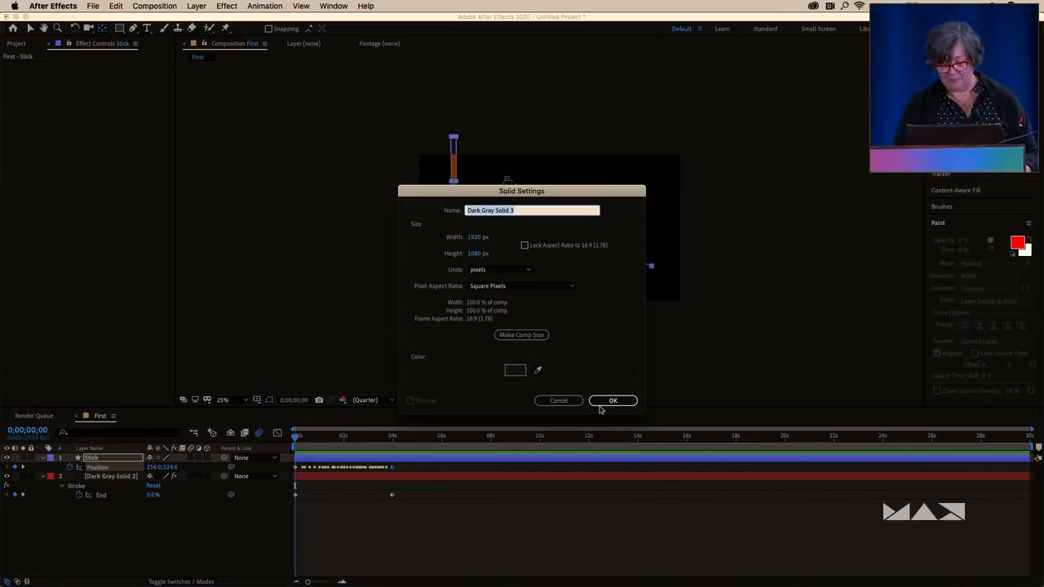
left_click(515, 369)
left_click(631, 238)
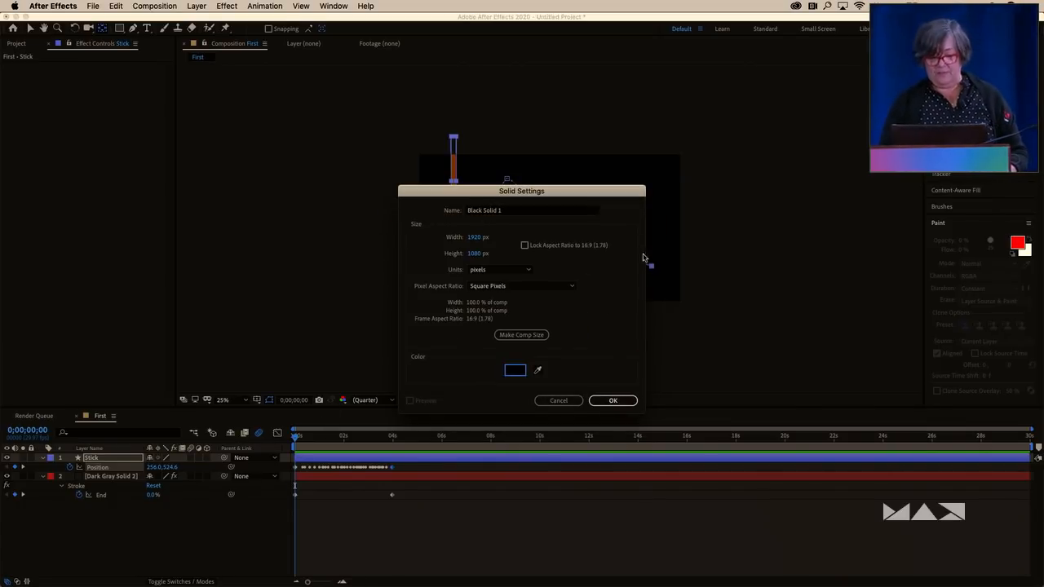
left_click(628, 401)
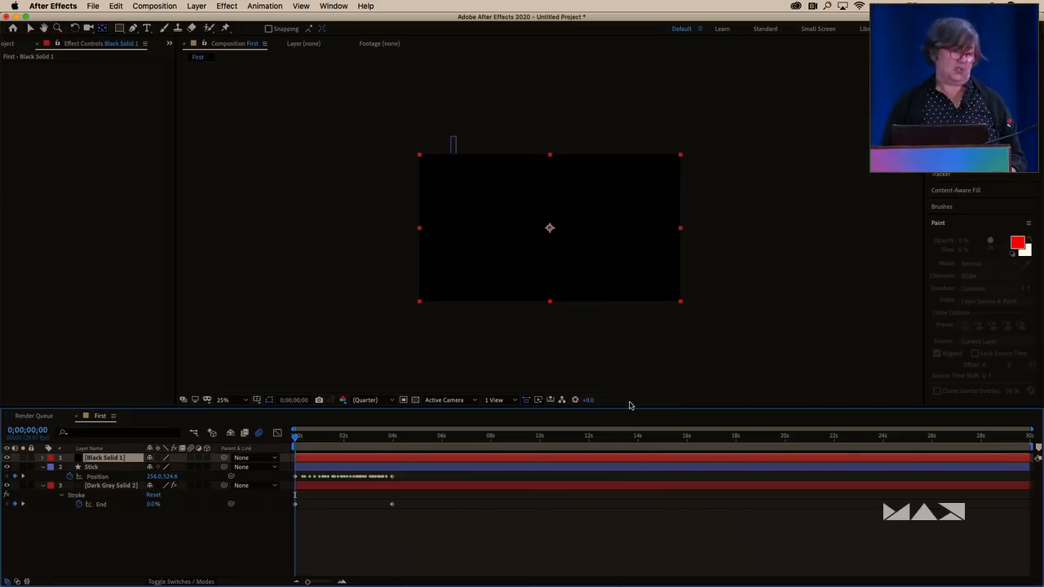
Apply the Lens Flare effect to Black Solid 1 and place the flare centre at about 964, 548
left_click(235, 7)
mouse_move(277, 150)
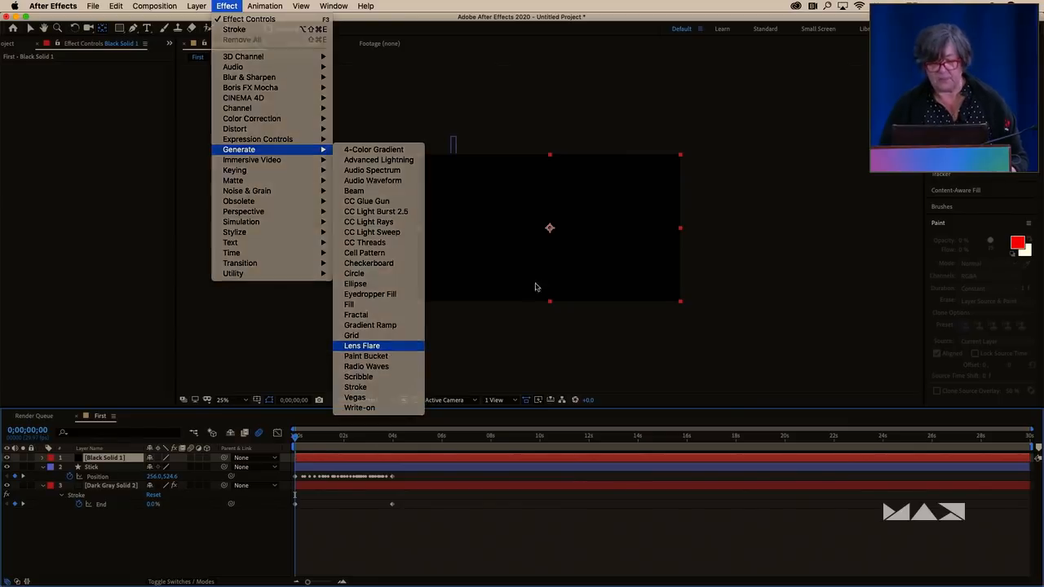
left_click_drag(523, 218, 550, 230)
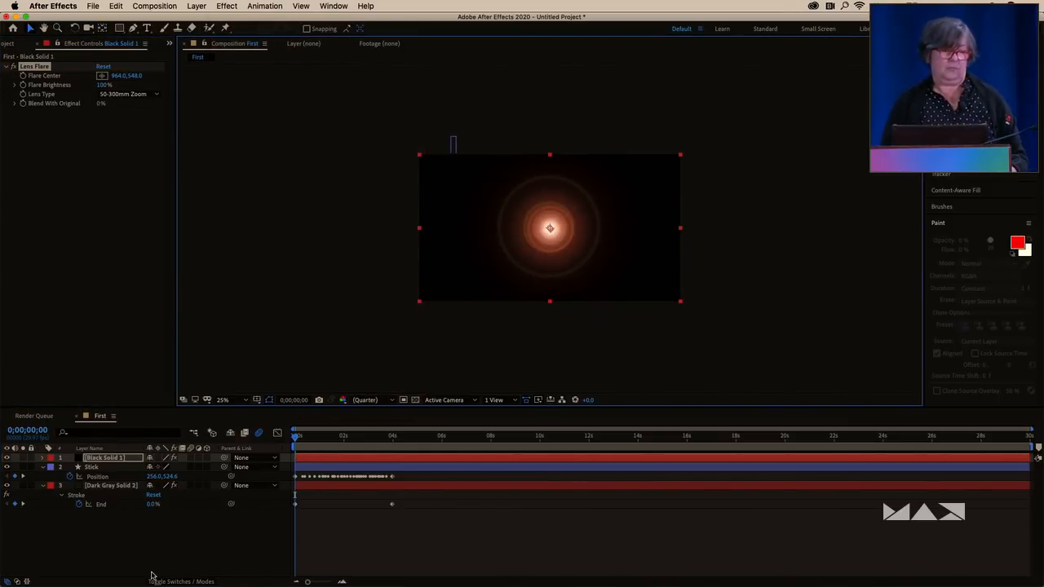
Copy the Stick layer's Position keyframes and paste them into the Position of Black Solid 1
left_click(103, 478)
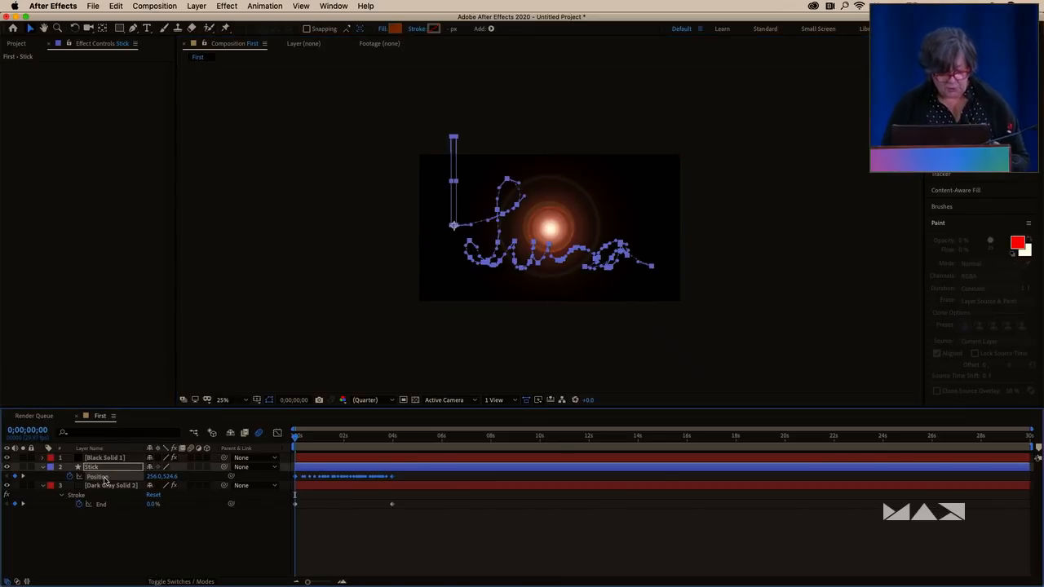
left_click(109, 460)
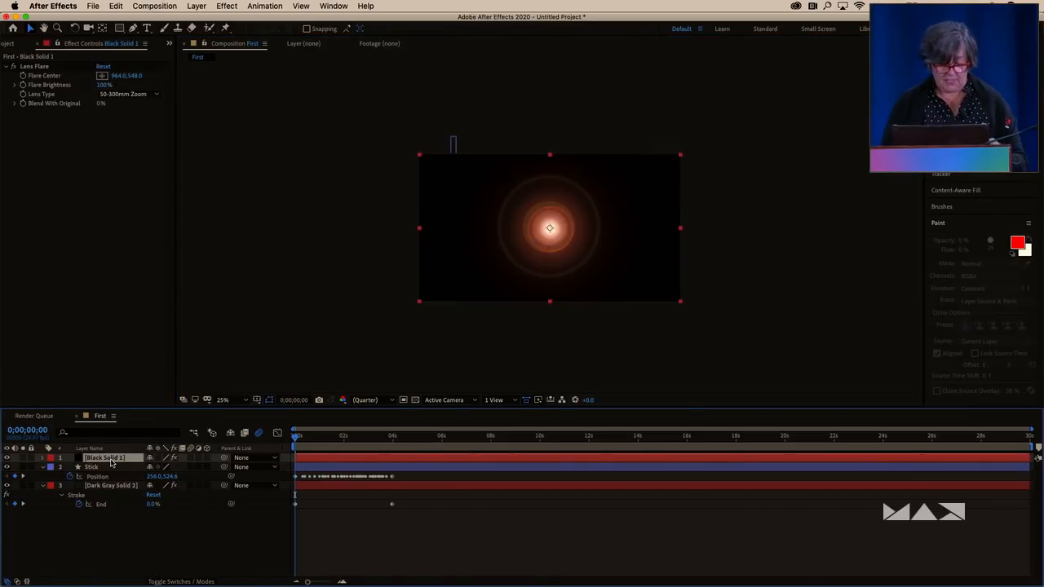
key("p")
left_click(101, 469)
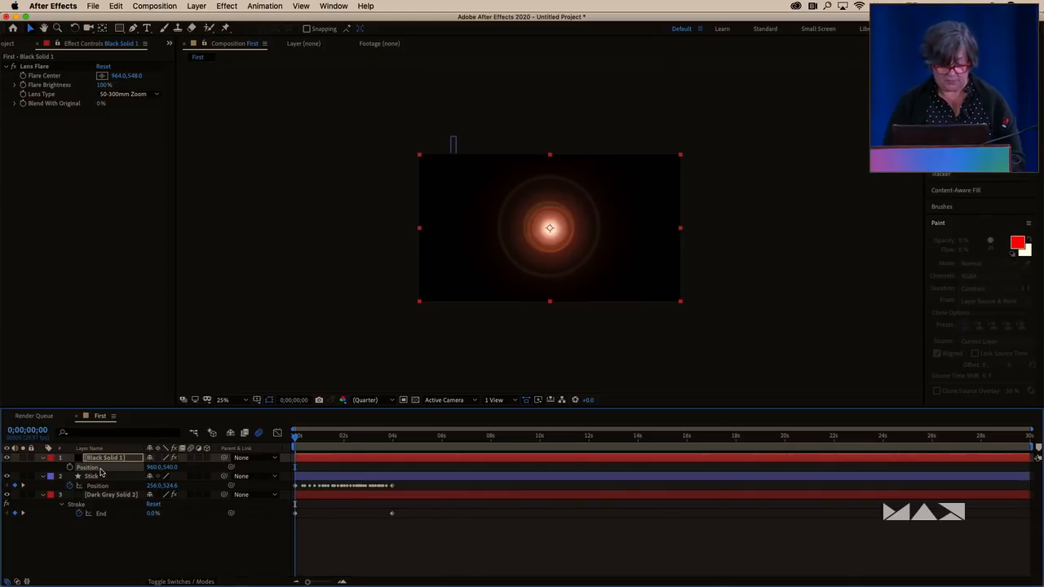
key("super+v")
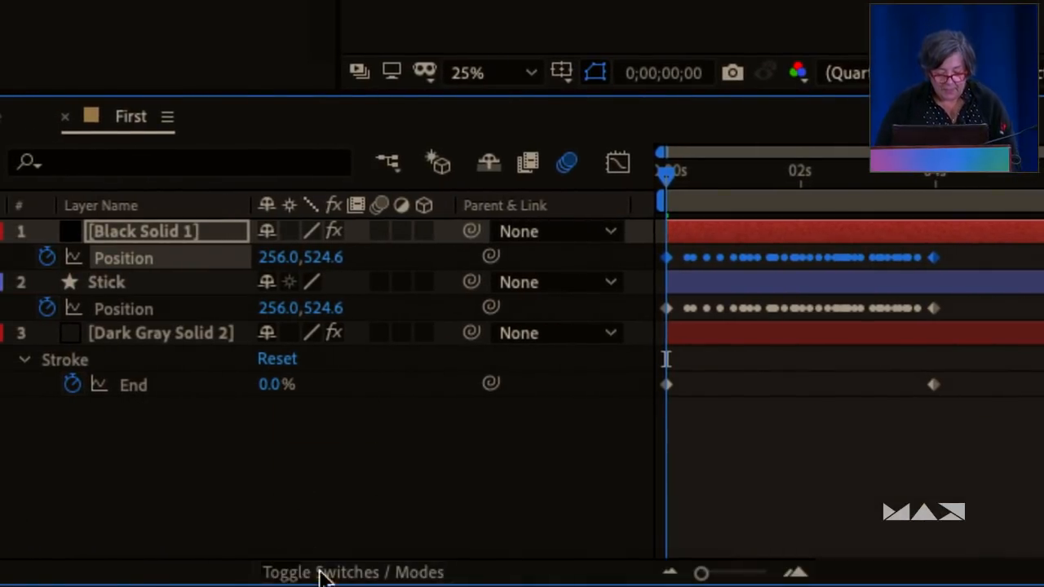
Set the blending mode of Black Solid 1 to Screen and preview the animation
left_click(357, 574)
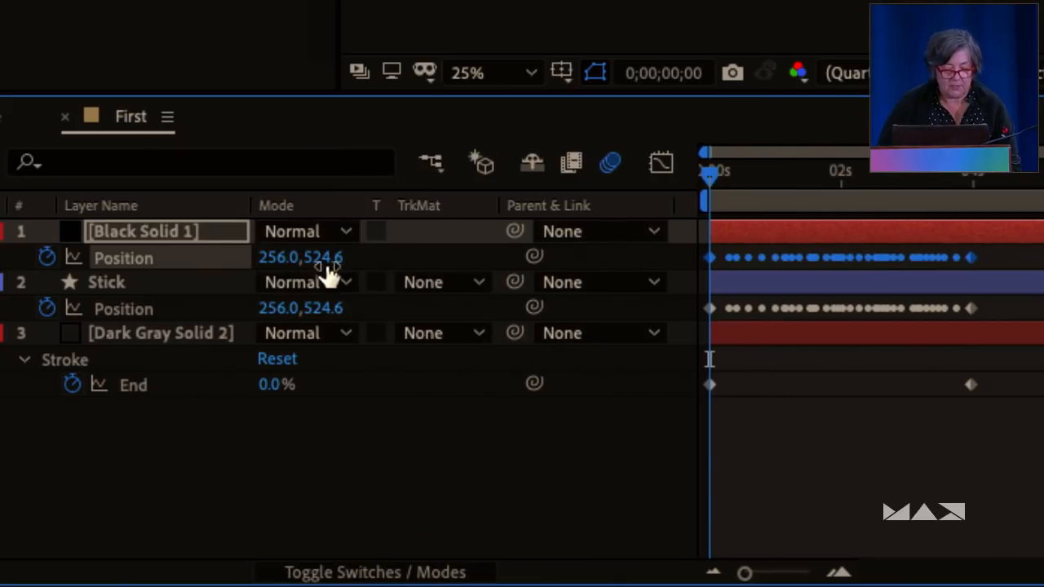
left_click(322, 231)
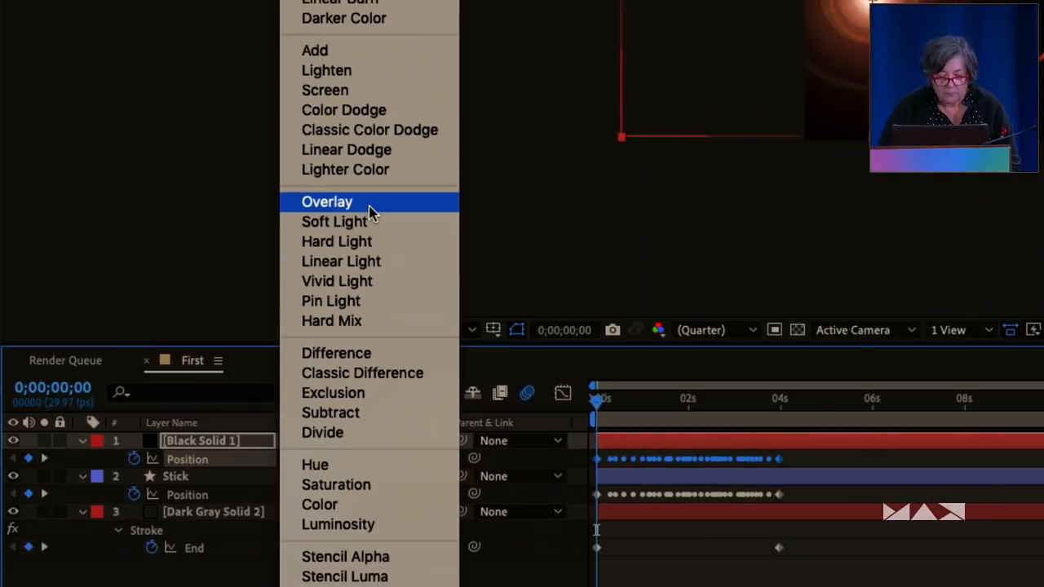
left_click(367, 90)
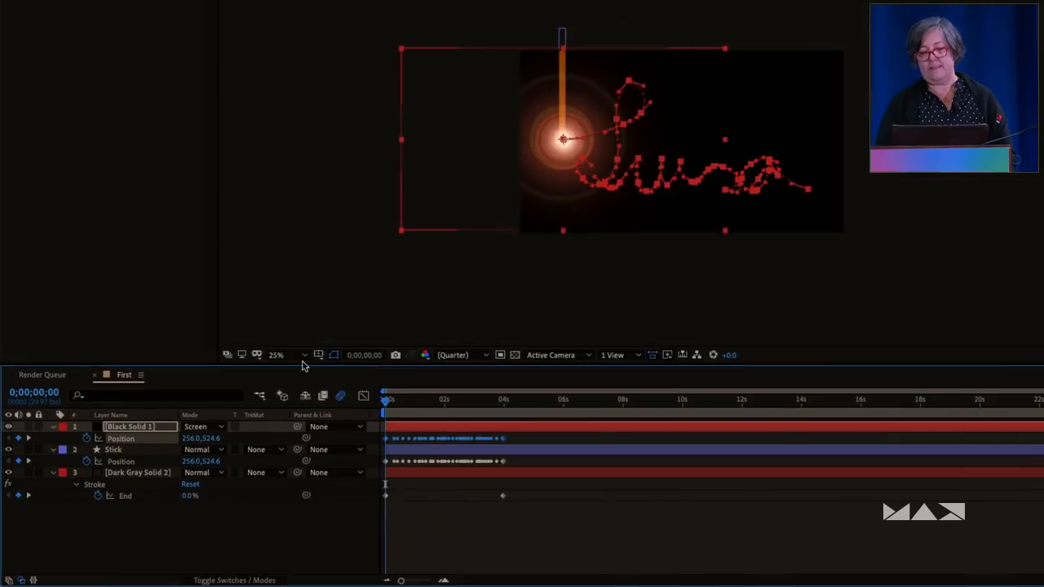
key("space")
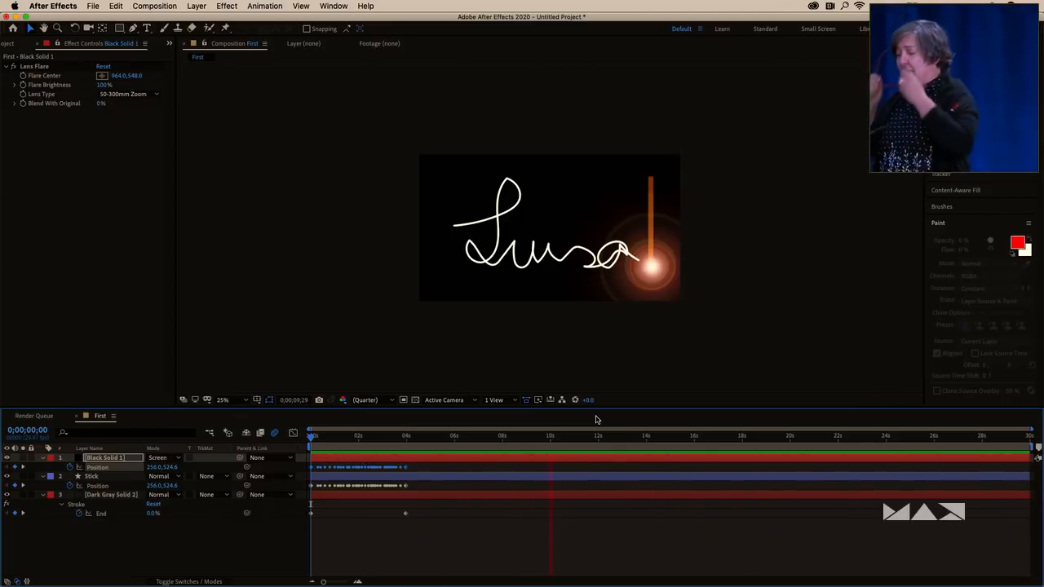
key("space")
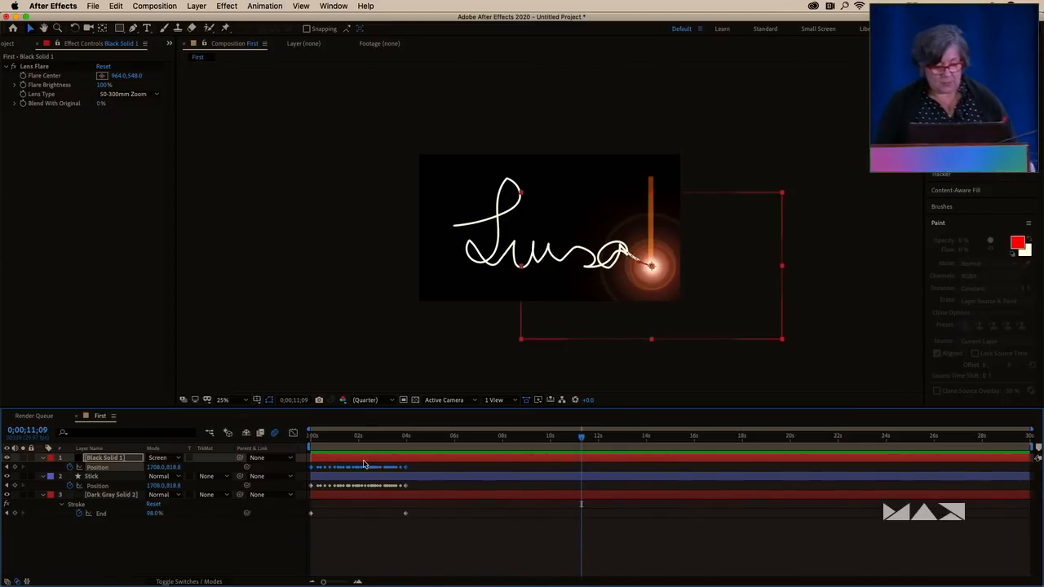
Keyframe the Stick layer's Rotation at 0° at the start and 77° at 0;00;01;26
key("Home")
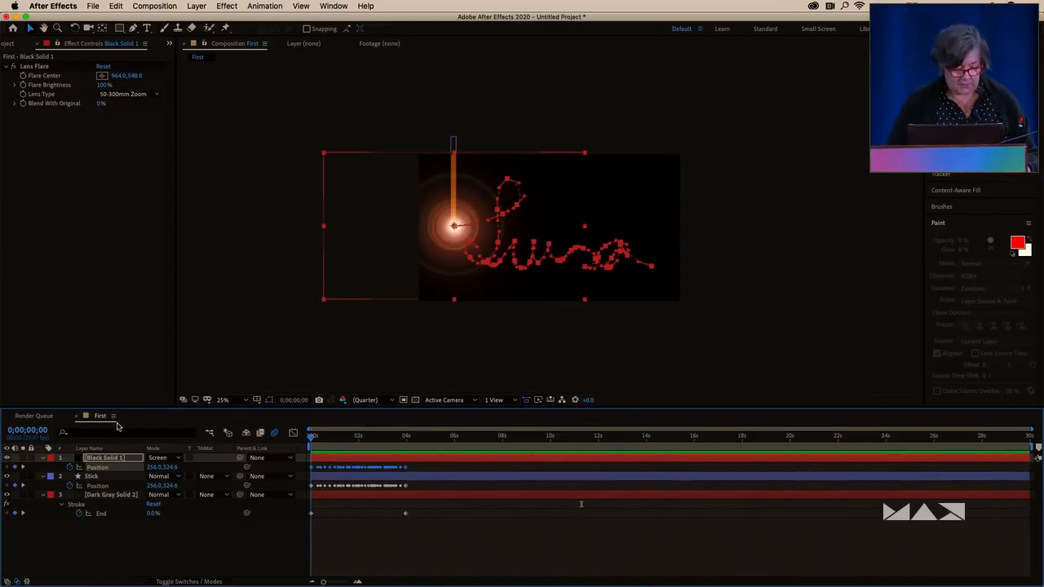
left_click(92, 477)
key("r")
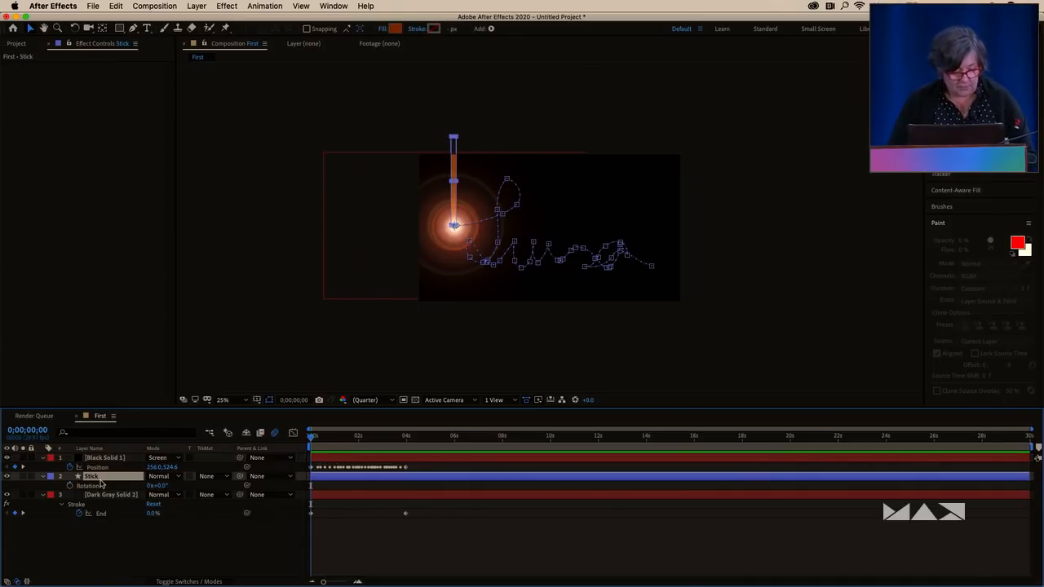
left_click(71, 486)
key("space")
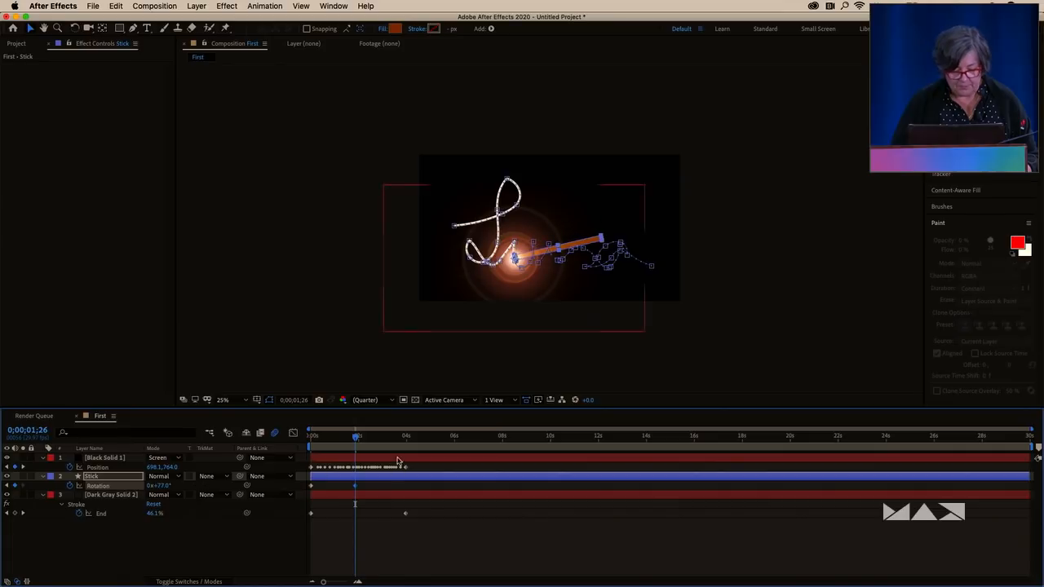
Add Stick Rotation keyframes of 29° at about 3.5 seconds and 104° at 0;00;04;16
left_click_drag(169, 488, 136, 486)
left_click_drag(397, 440, 419, 439)
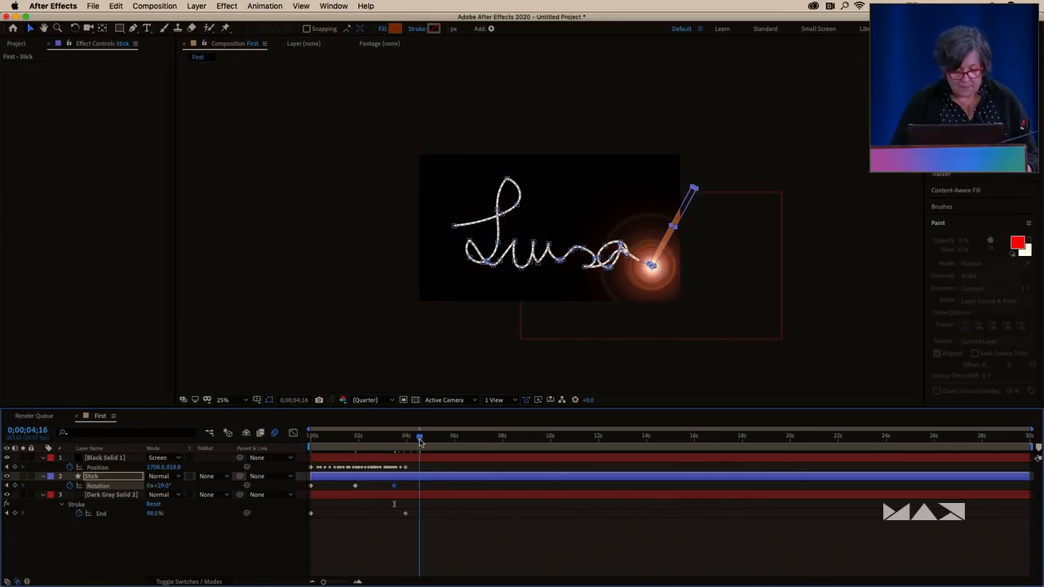
left_click_drag(162, 486, 206, 488)
Apply Easy Ease to all of the Stick layer's Rotation keyframes and preview the animation from the start
left_click(105, 488)
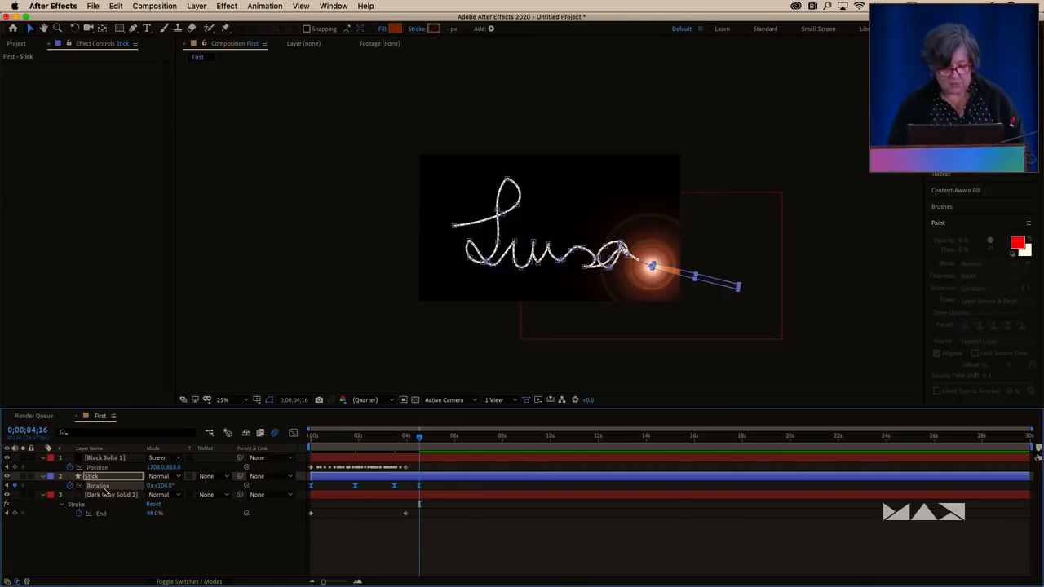
key("Home")
key("space")
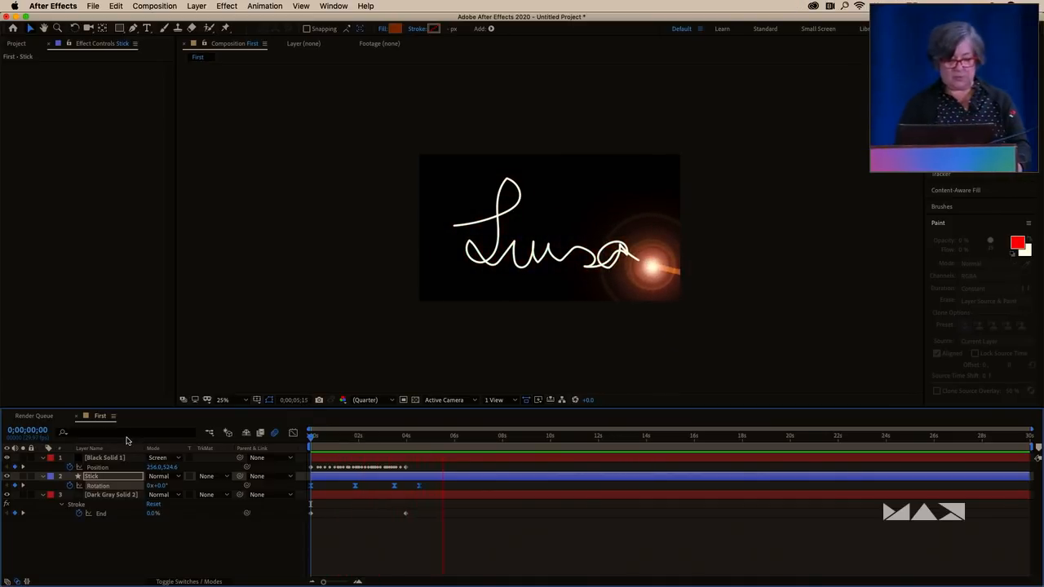
key("space")
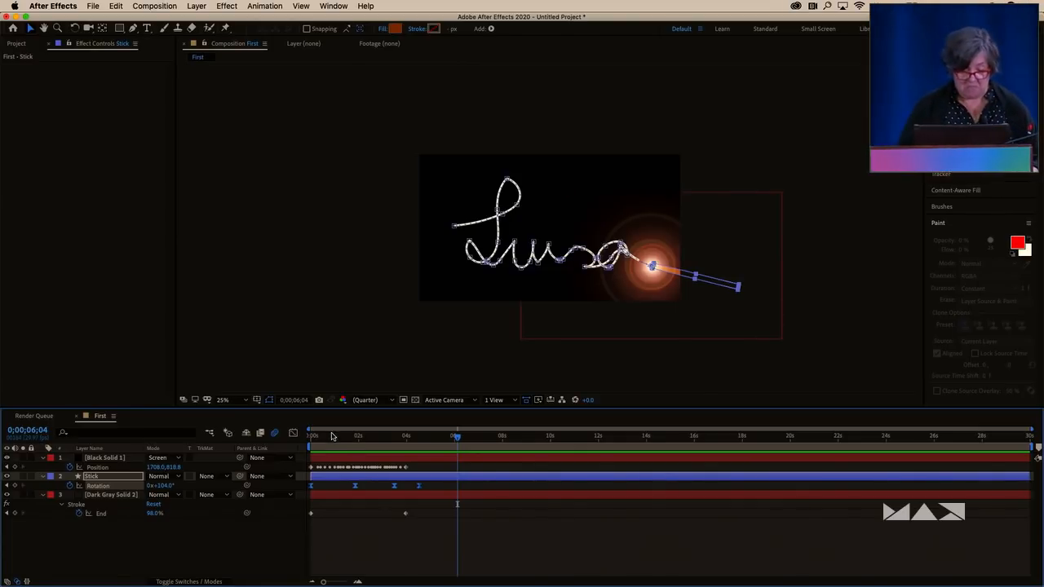
Return the playhead to the start and create a 1920 × 1080 px black solid named Pixie dust
key("Home")
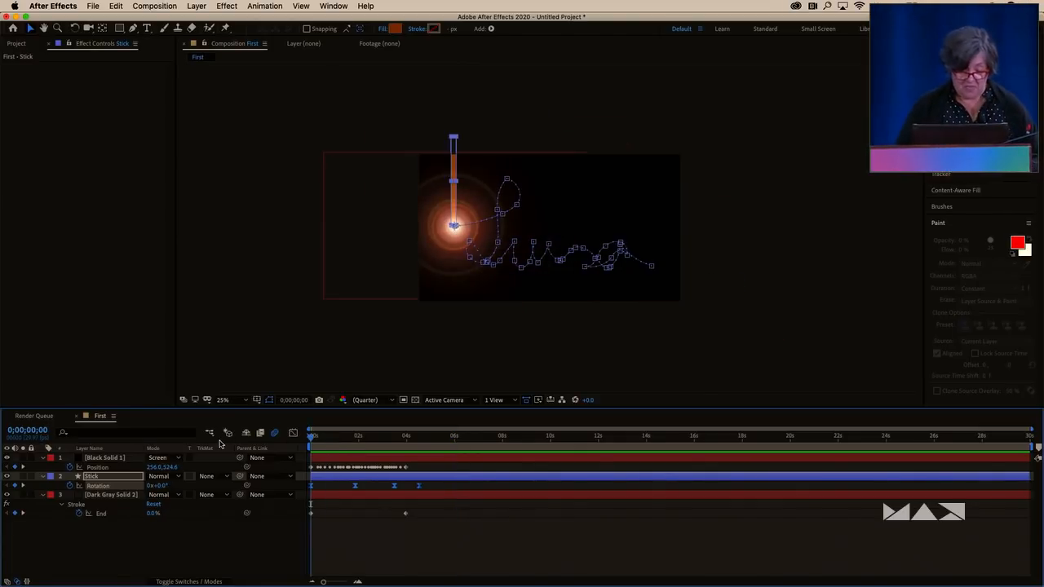
key("super+y")
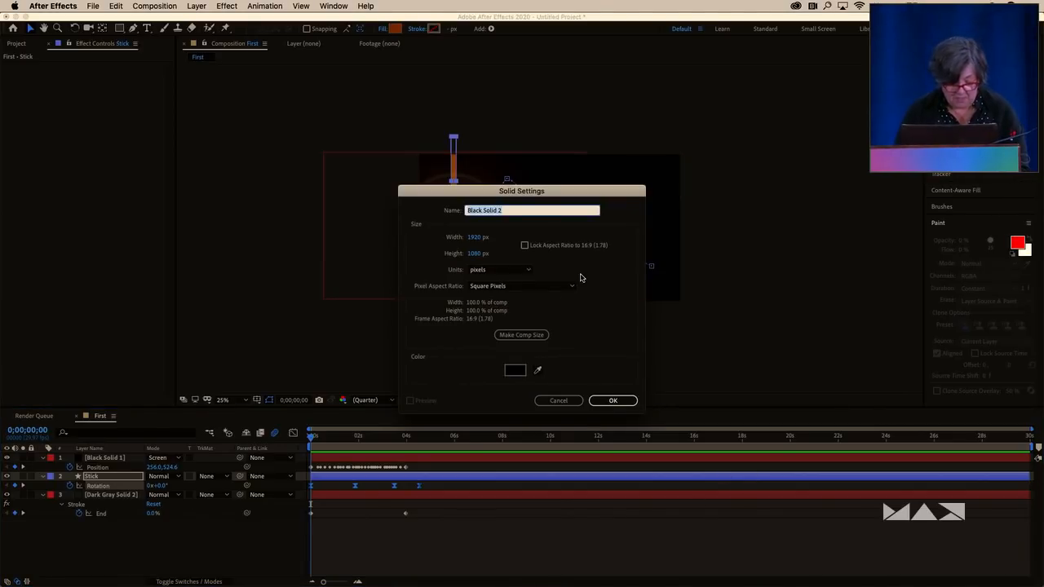
type("Pixie dust")
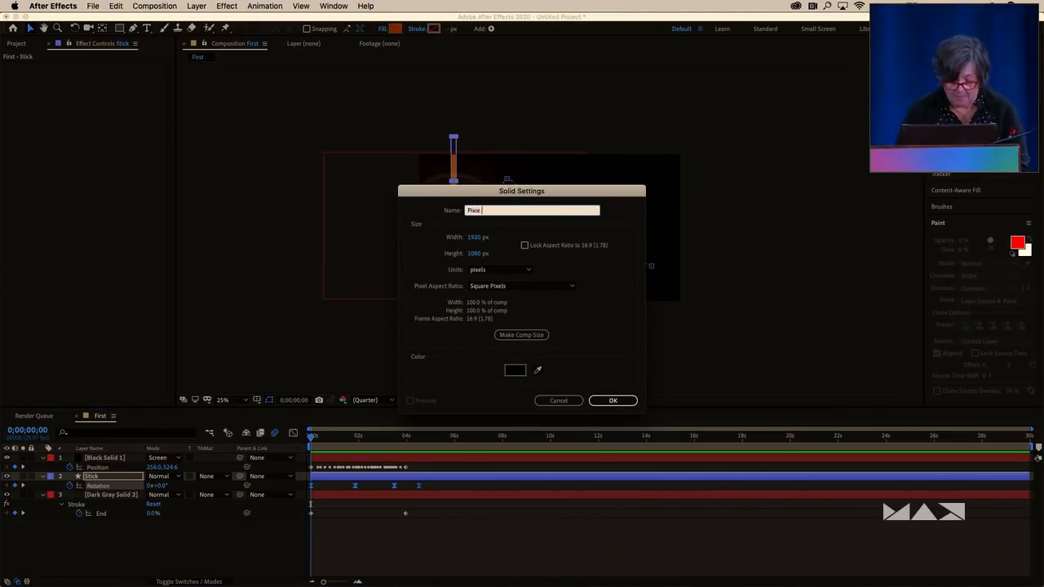
left_click(613, 399)
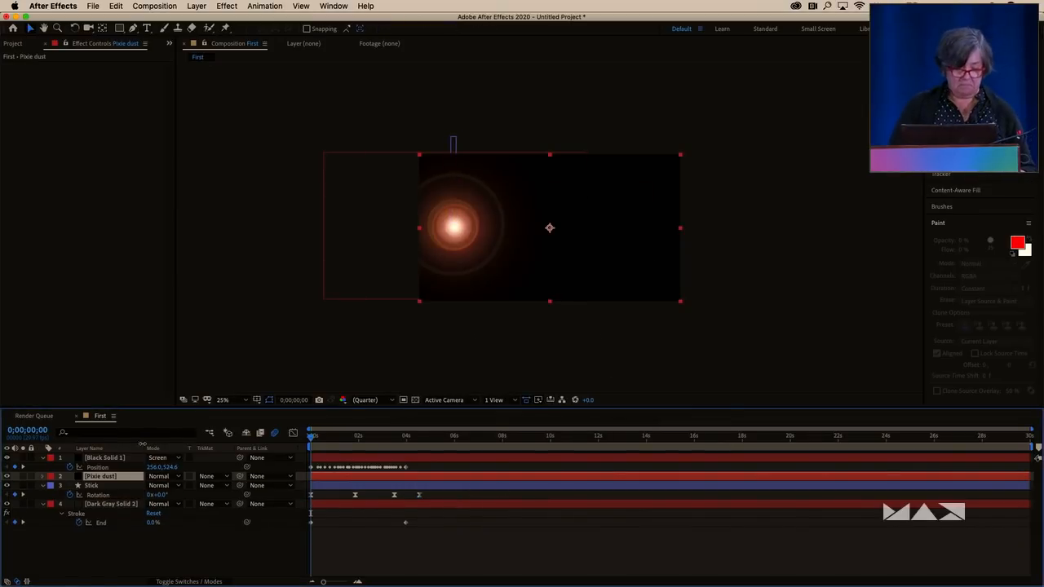
Apply the Particle Playground simulation effect to the Pixie dust layer
left_click(228, 7)
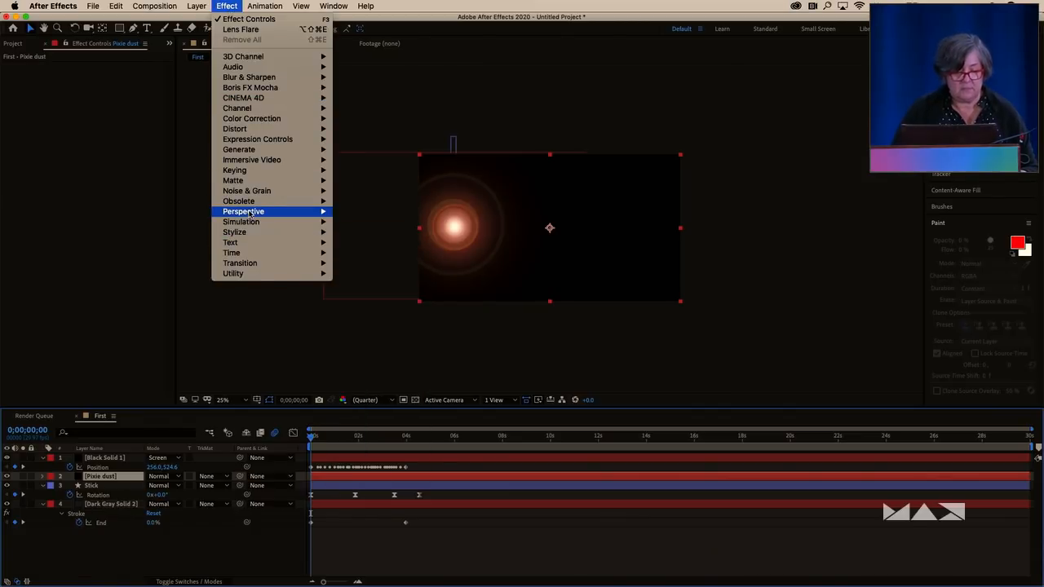
mouse_move(251, 224)
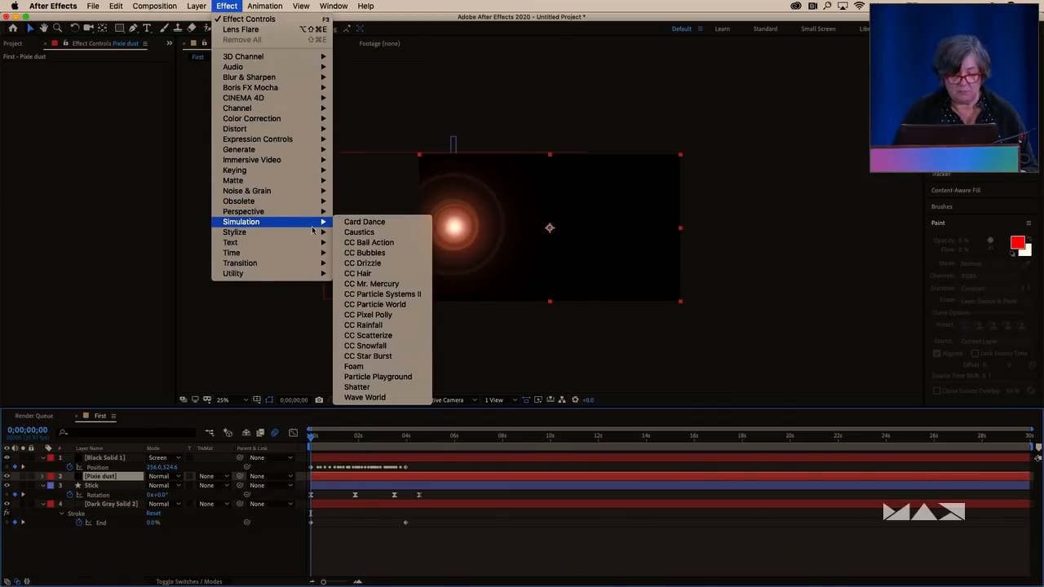
left_click(378, 377)
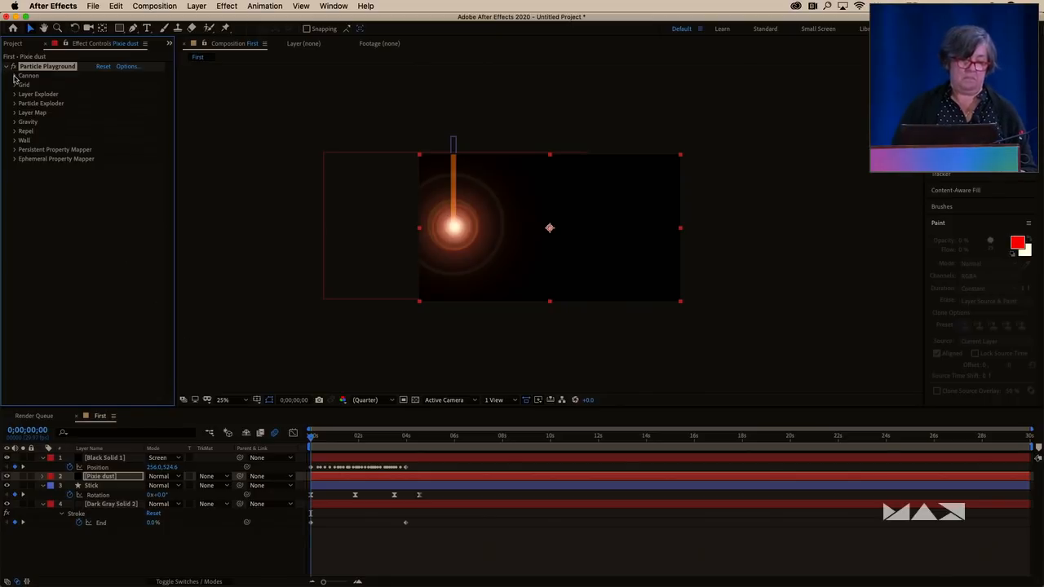
Set the Particle Playground Cannon's particle colour to yellow, FFD300
left_click(14, 76)
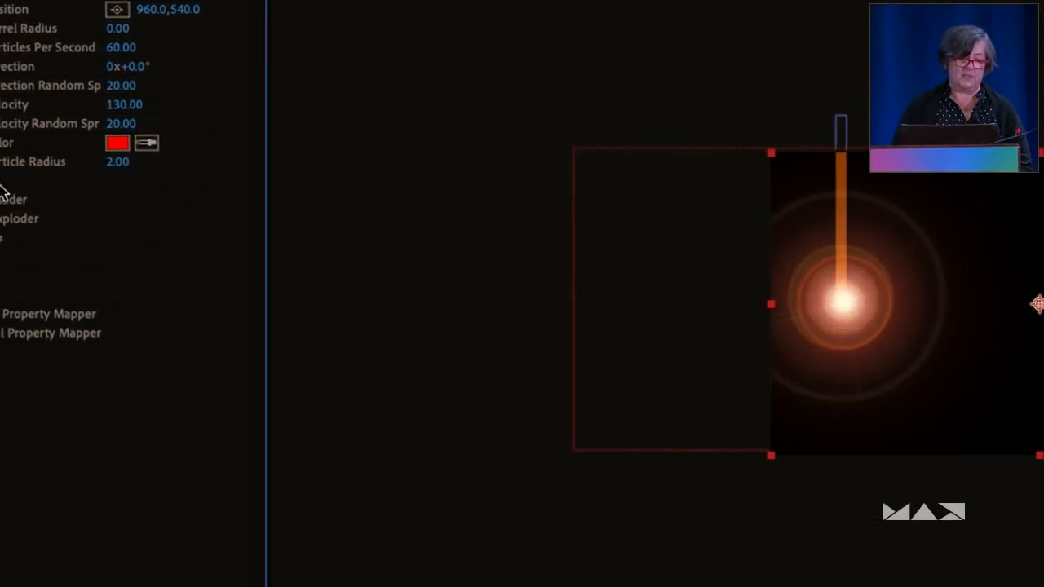
left_click(118, 144)
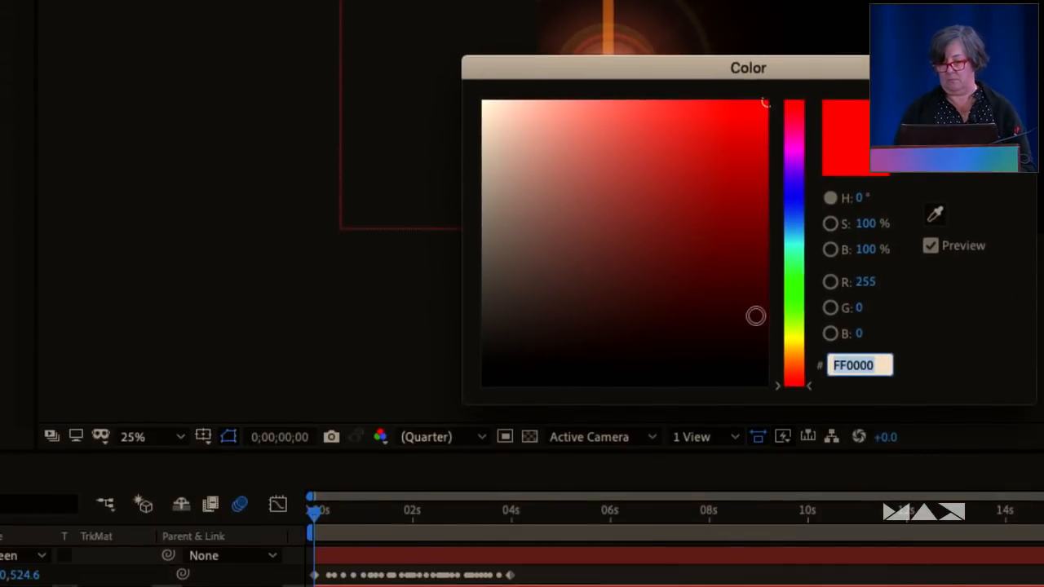
left_click(794, 347)
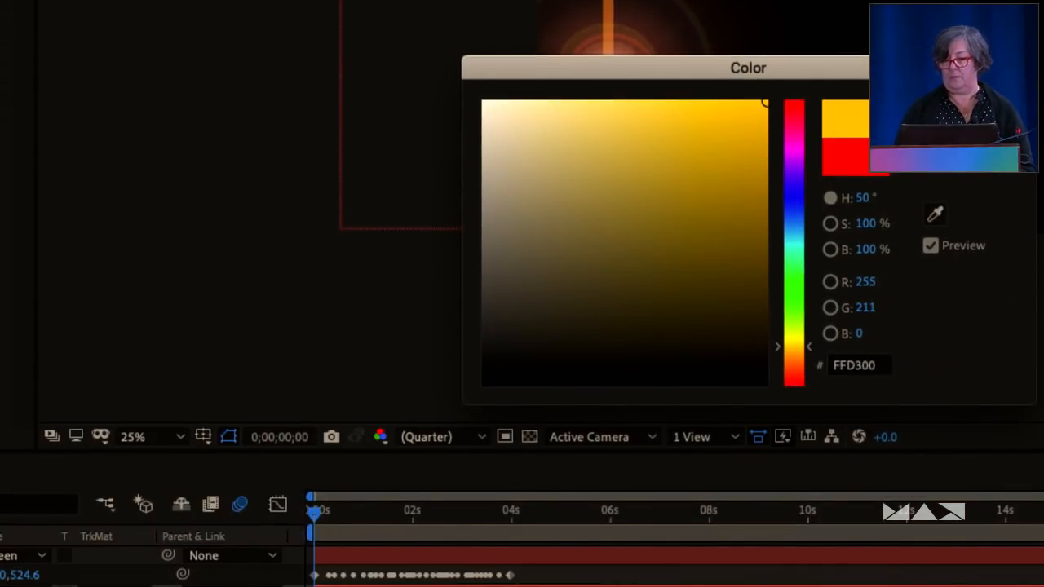
key("Return")
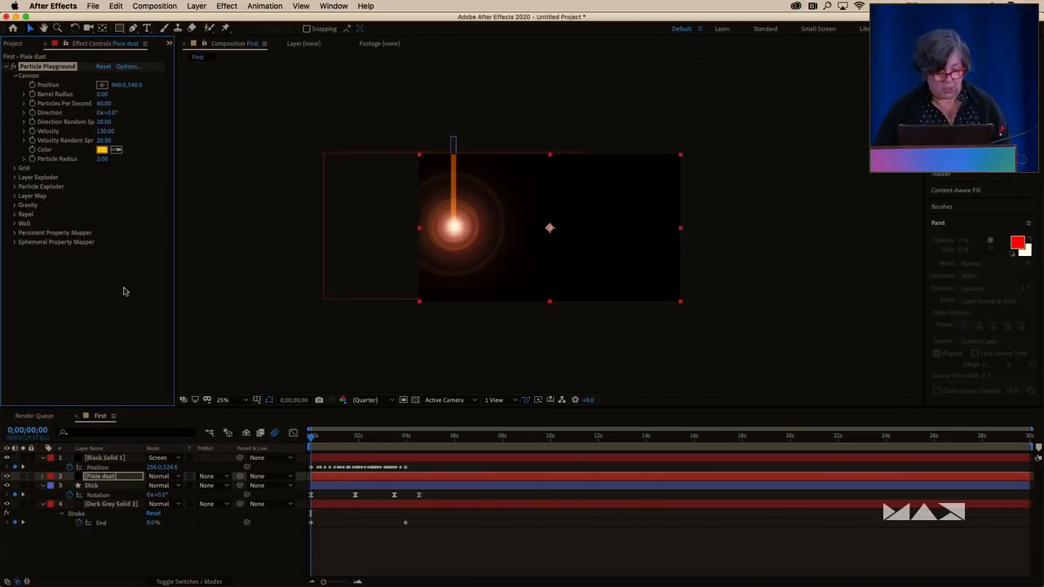
Copy the Position keyframes of Black Solid 1 and paste them into the Cannon Position of the Pixie dust layer
left_click(104, 468)
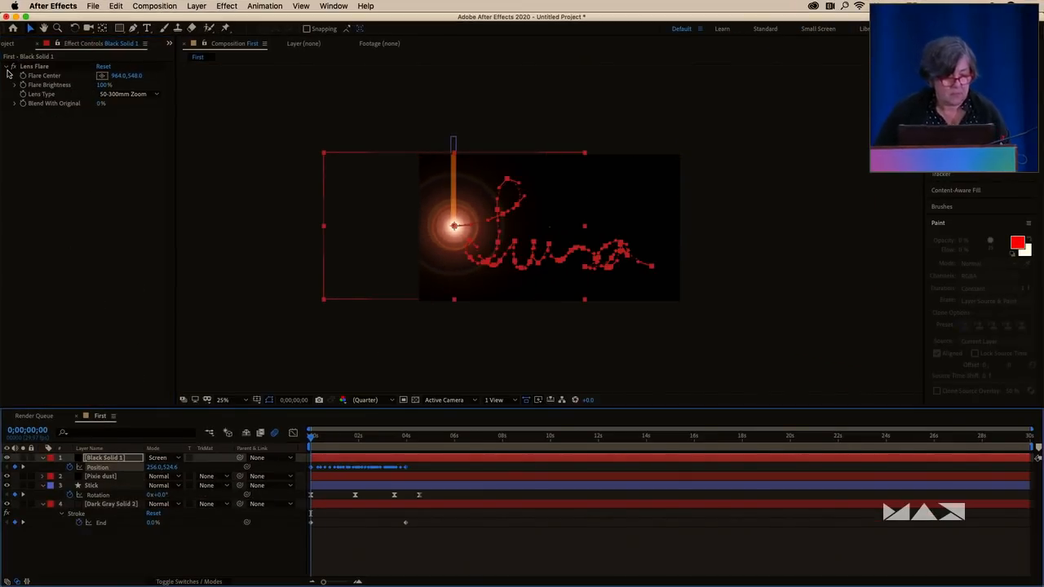
left_click(102, 476)
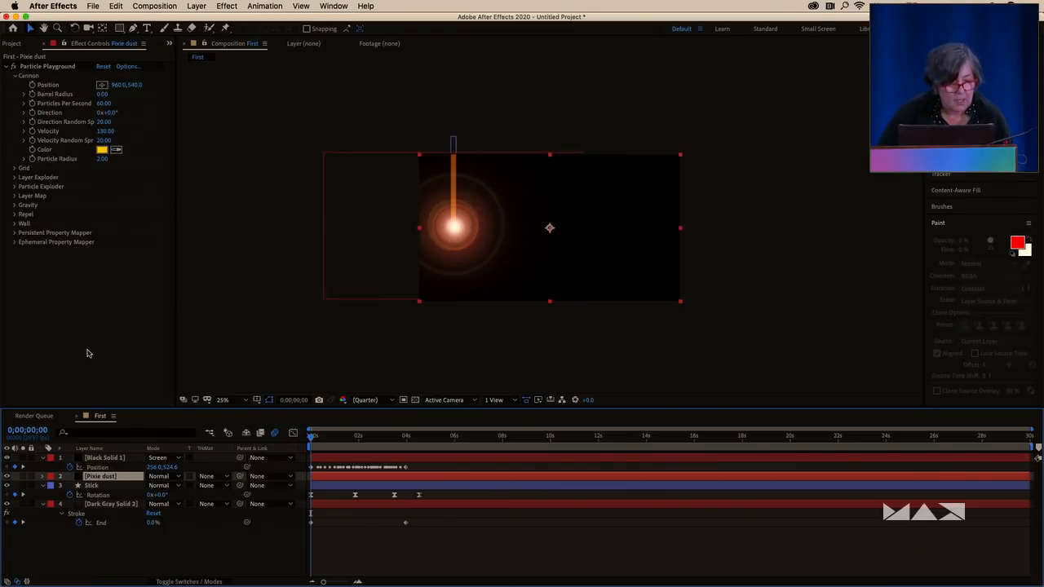
left_click(32, 87)
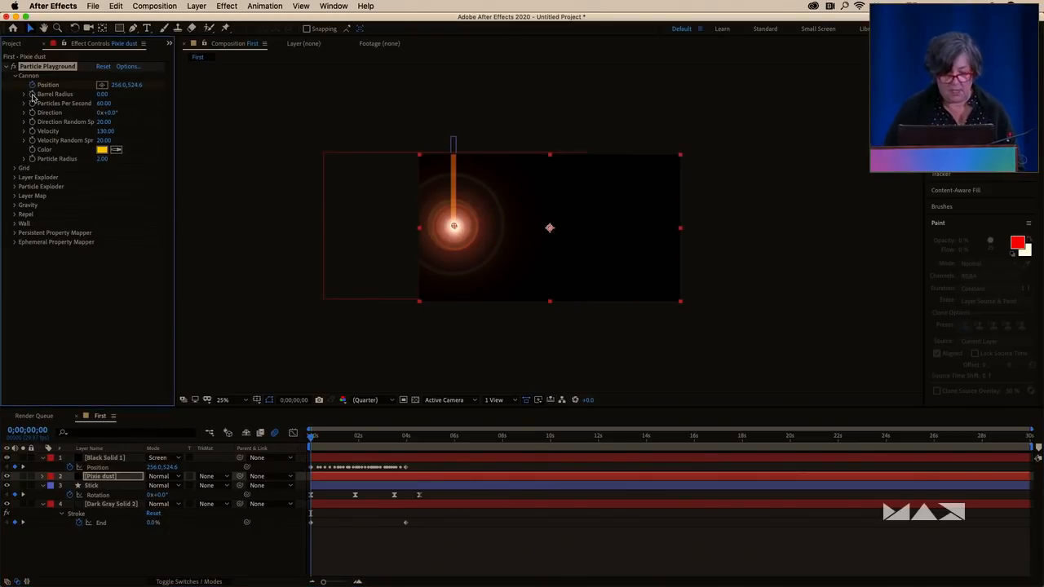
Preview the particle animation and set the Cannon's Particles Per Second to 883
key("space")
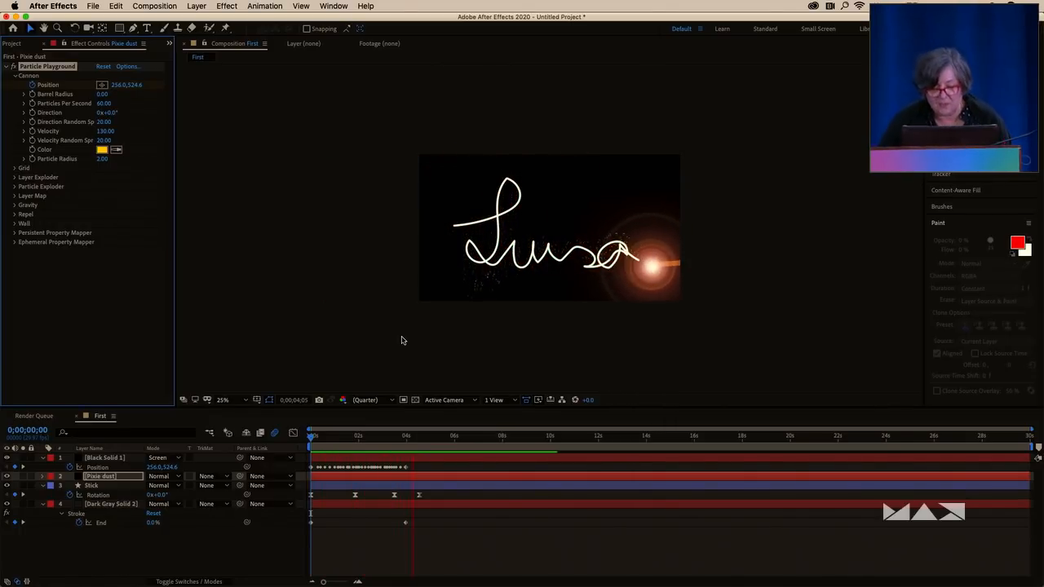
key("space")
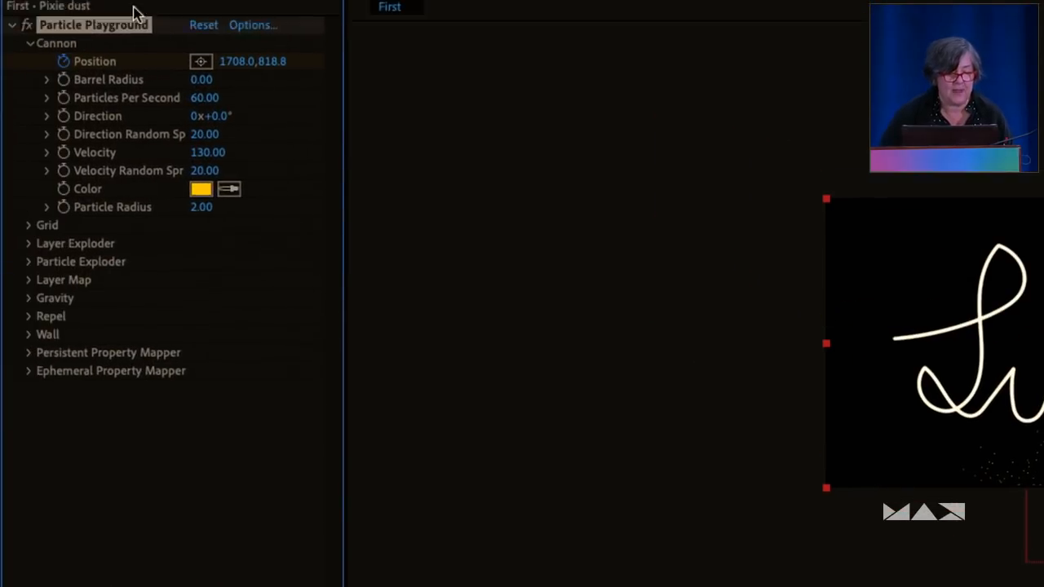
left_click_drag(200, 98, 518, 342)
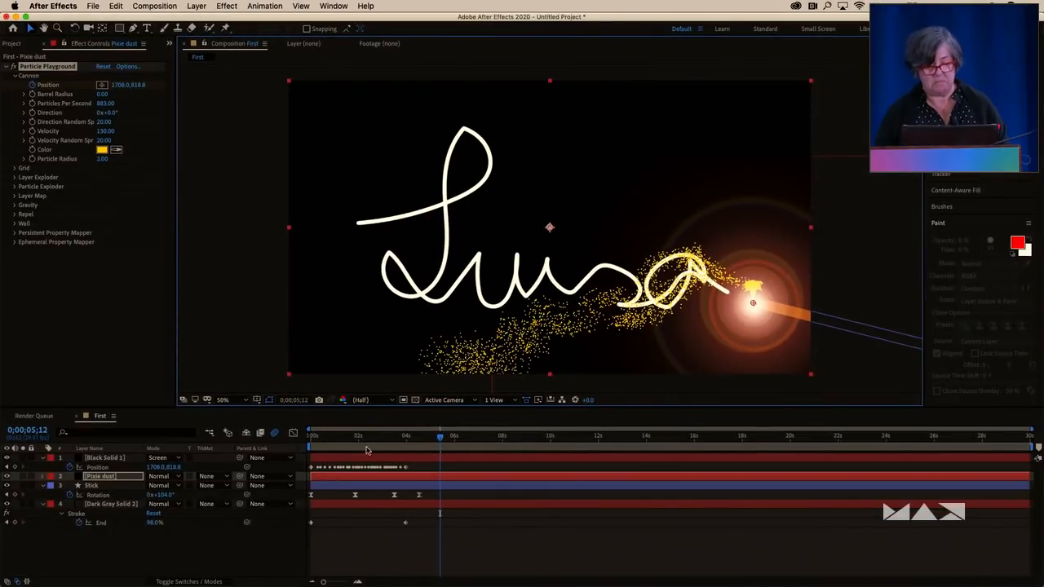
Preview the whole handwriting, lens flare and pixie-dust animation from the start of the composition
left_click_drag(333, 439, 149, 459)
key("space")
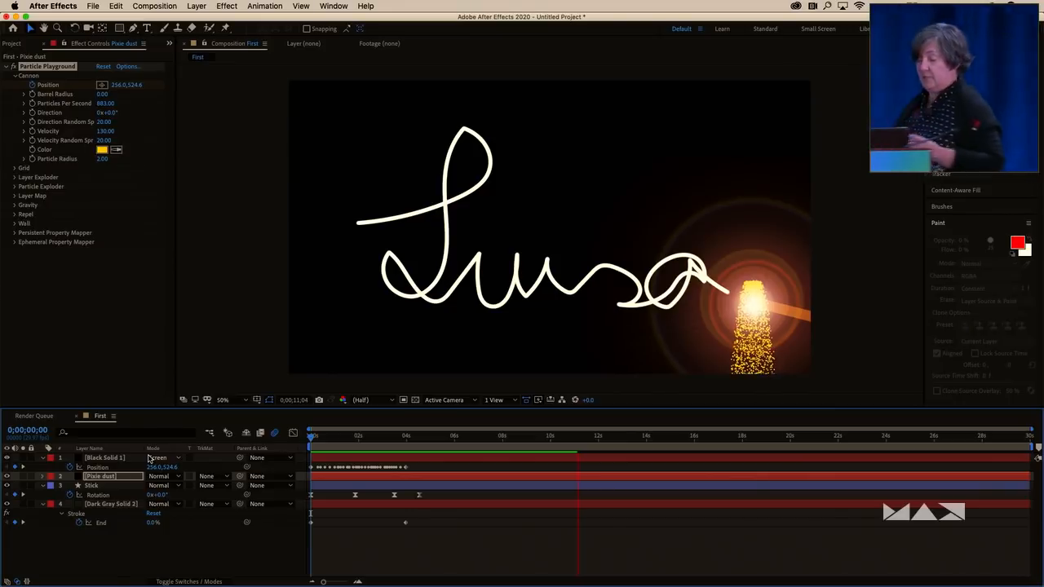
key("space")
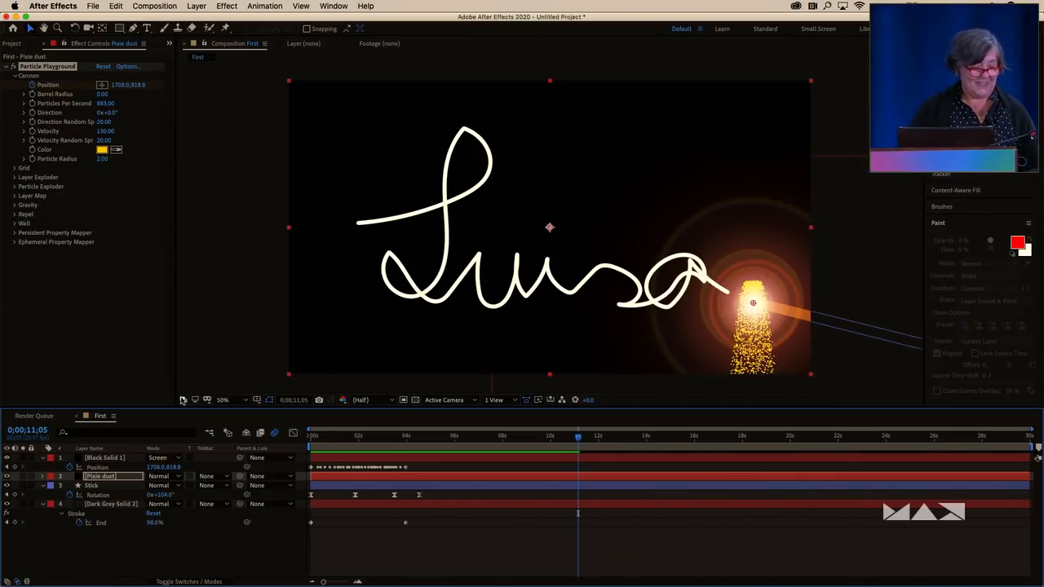
Delete all four layers and their keyframes from the First composition
left_click_drag(144, 545, 59, 453)
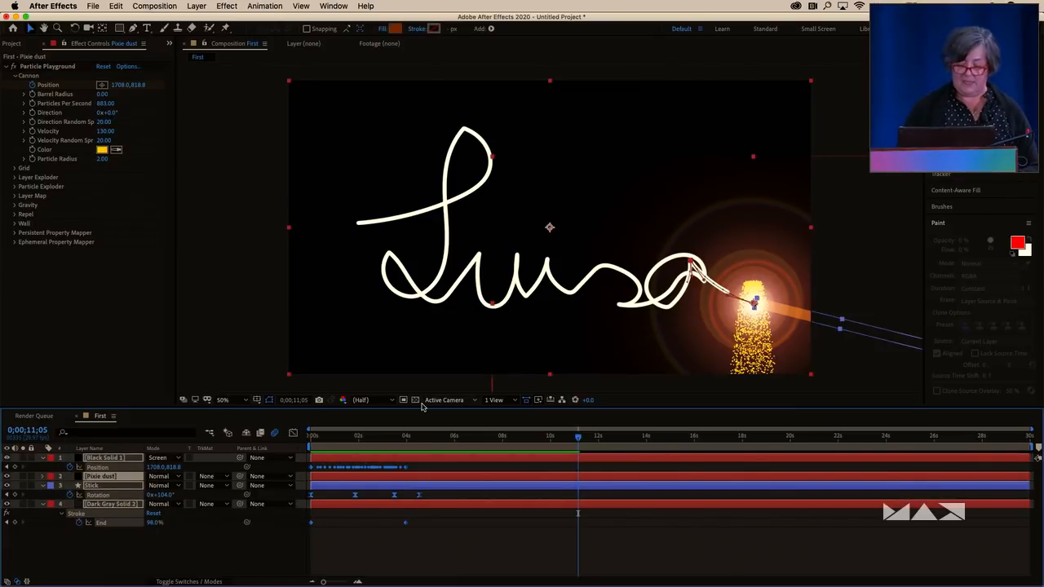
key("Delete")
key("Delete")
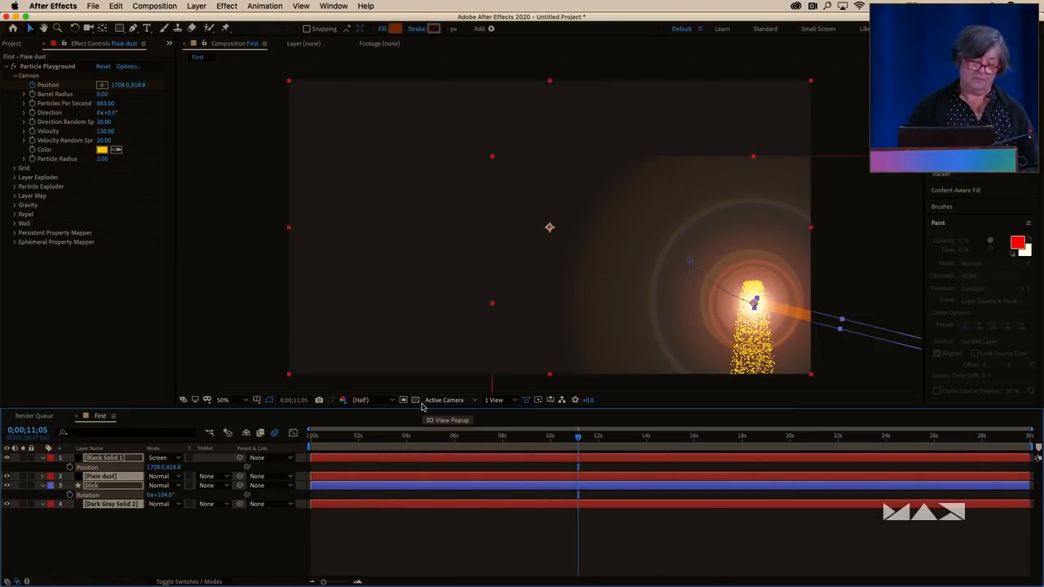
key("Delete")
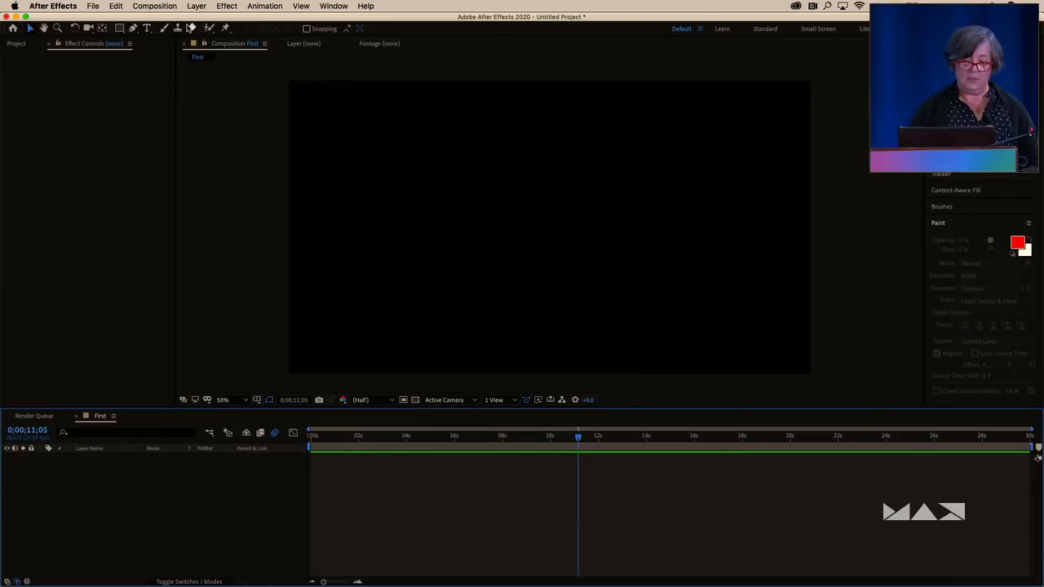
left_click(147, 27)
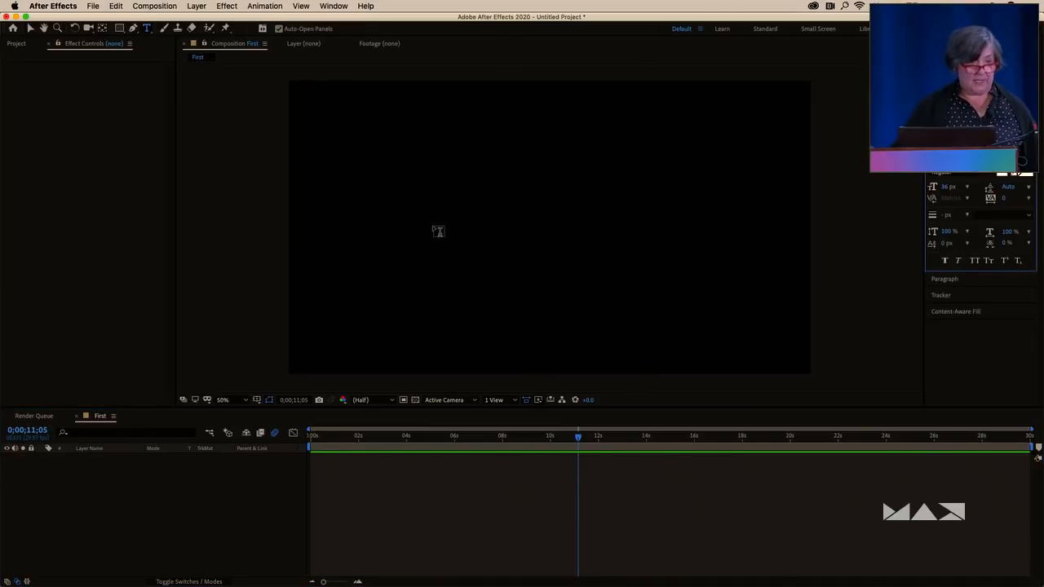
left_click_drag(413, 173, 714, 260)
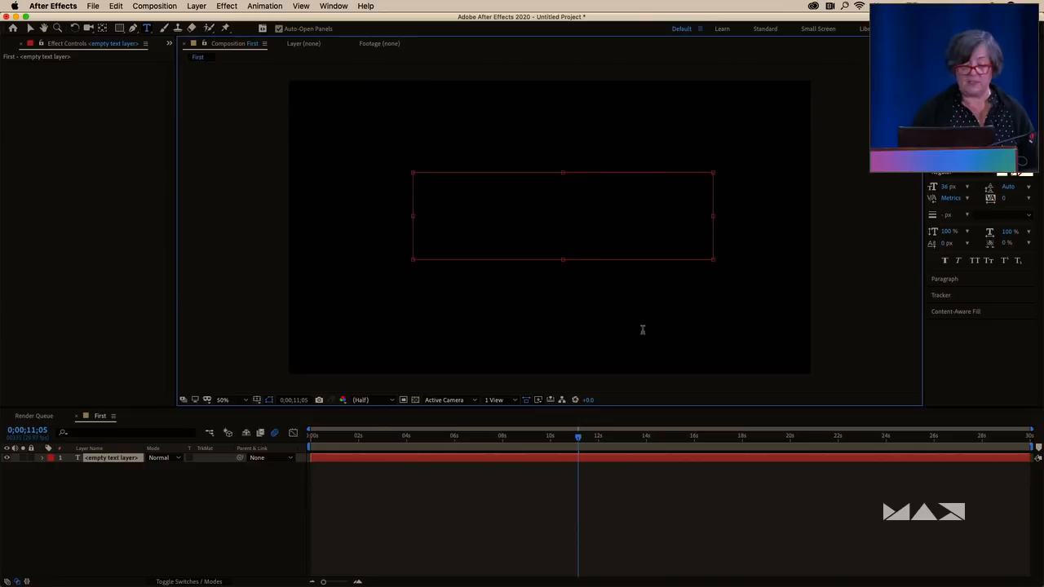
left_click(112, 478)
left_click(113, 460)
key("Delete")
Add point text reading "This is my text" to the composition and format it in Verdana Regular at 156 px
left_click(418, 217)
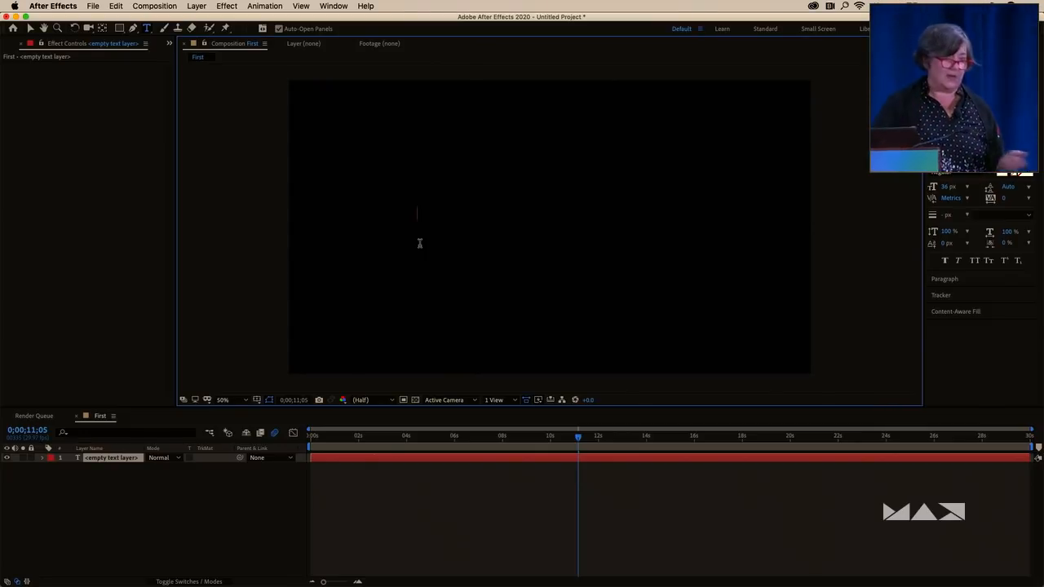
type("This is my text")
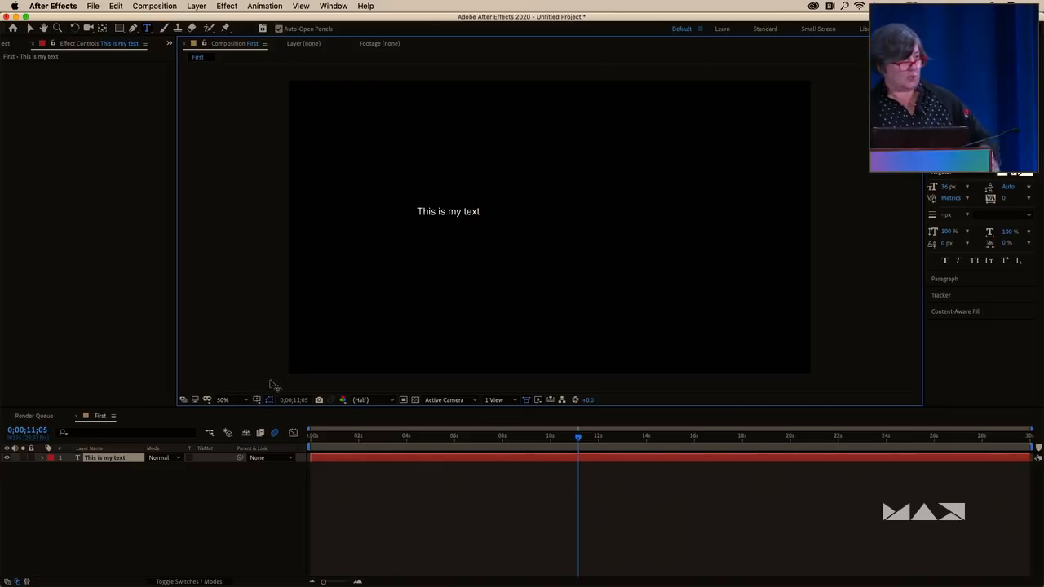
double_click(83, 459)
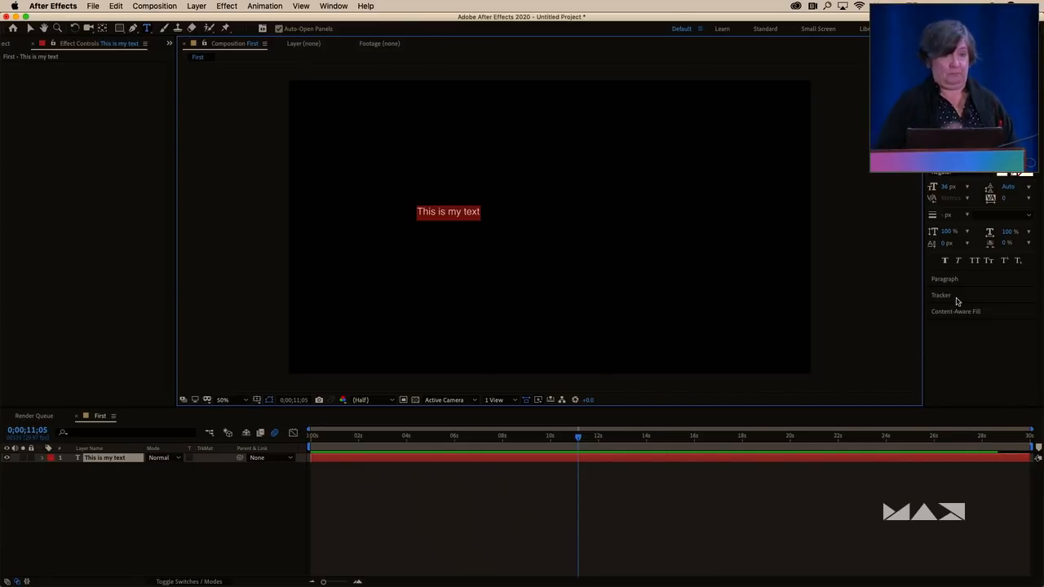
left_click(1019, 174)
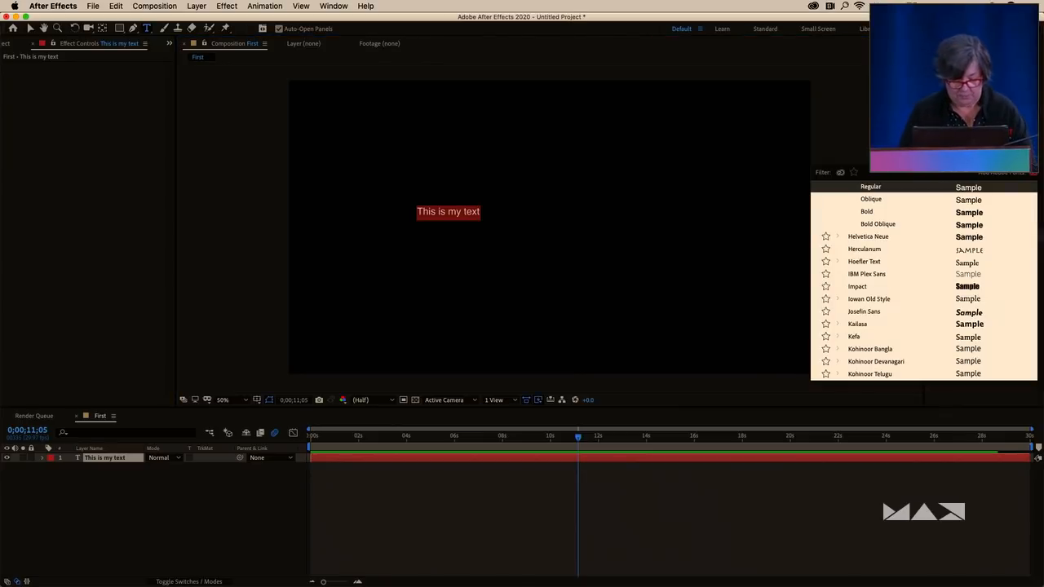
type("ver")
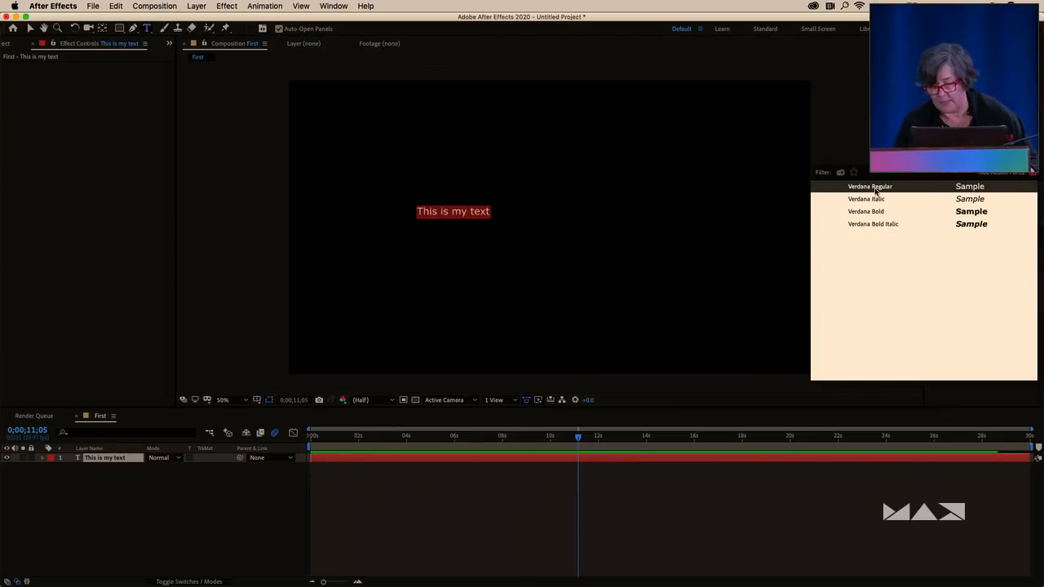
left_click(876, 188)
left_click_drag(946, 187, 1007, 186)
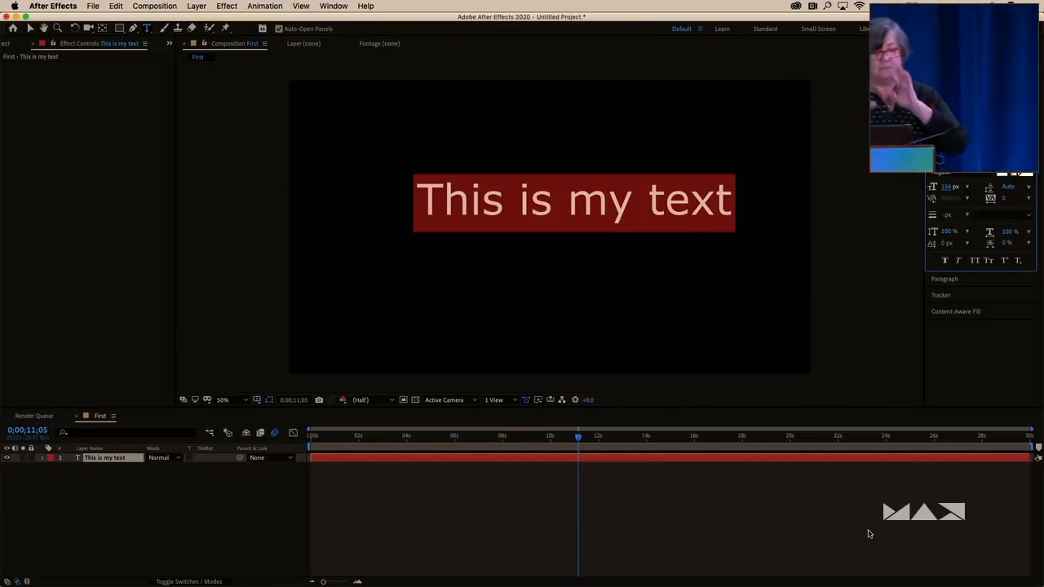
left_click(229, 508)
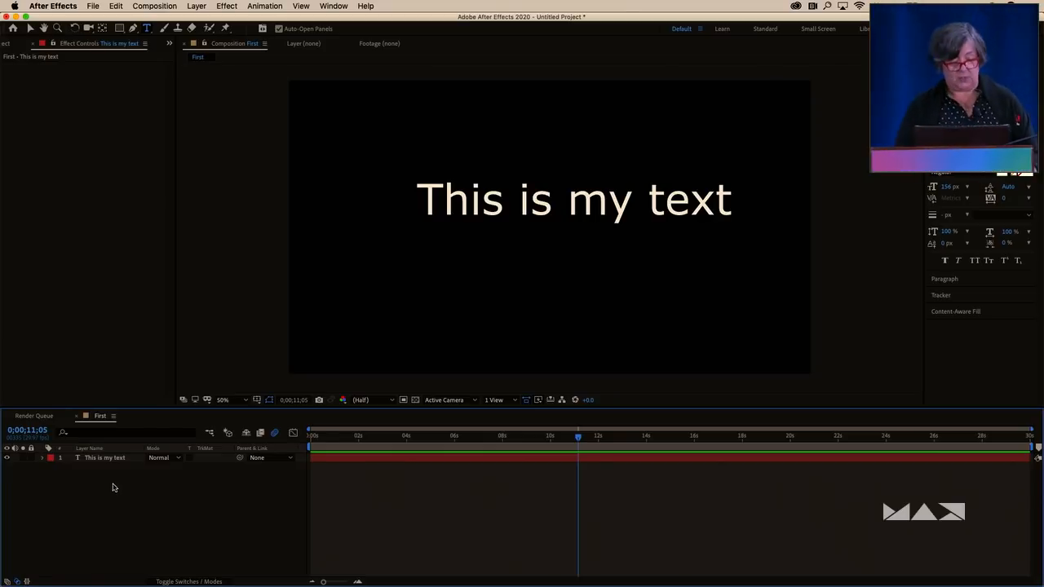
Select the "This is my text" layer and bring up the choice of shape tools
left_click(104, 460)
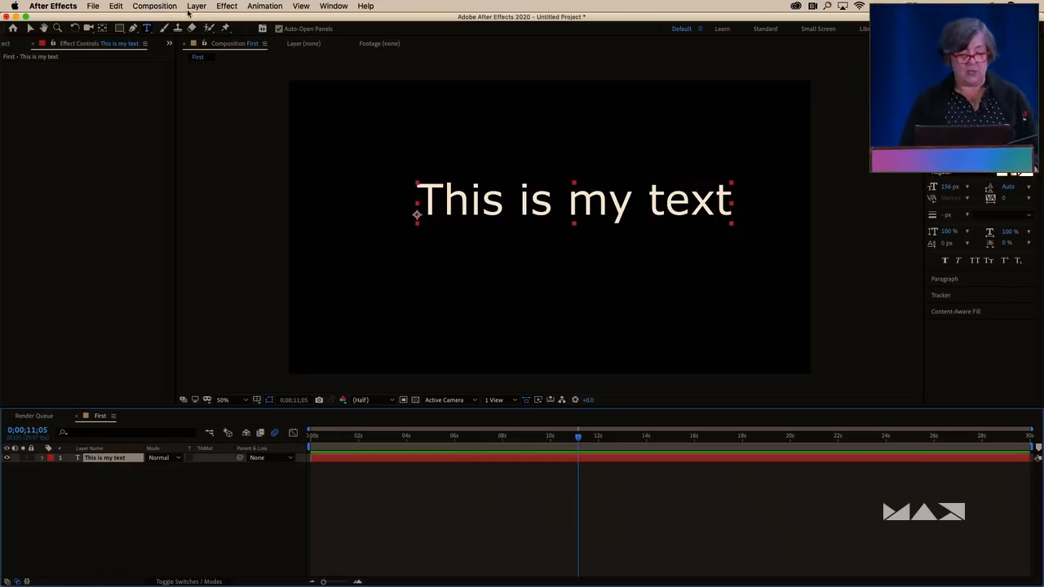
left_click(119, 30)
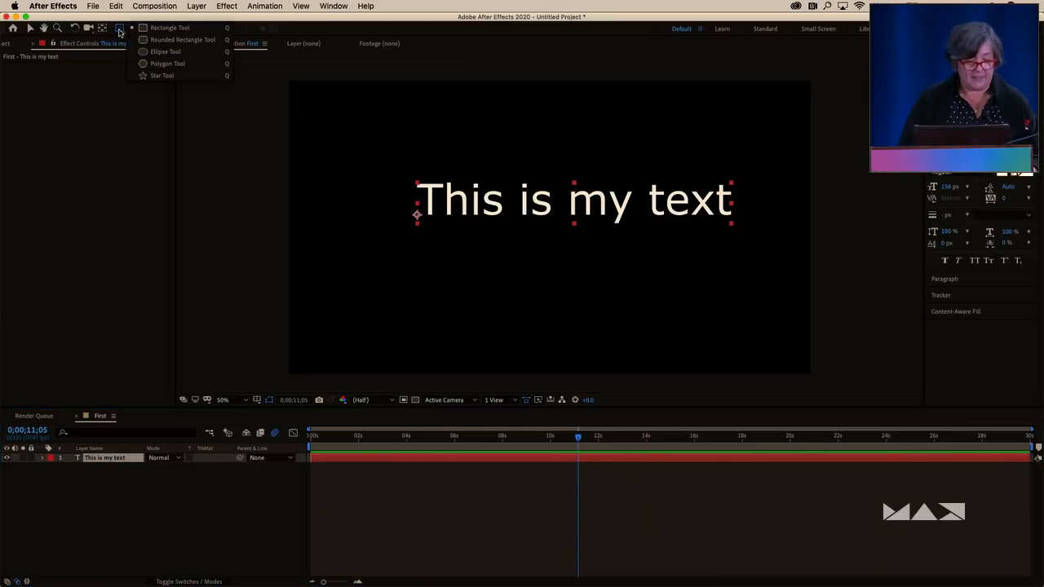
Draw an elliptical mask on the text layer, slightly right of centre and most of the frame's height
left_click(161, 52)
left_click_drag(462, 113, 713, 343)
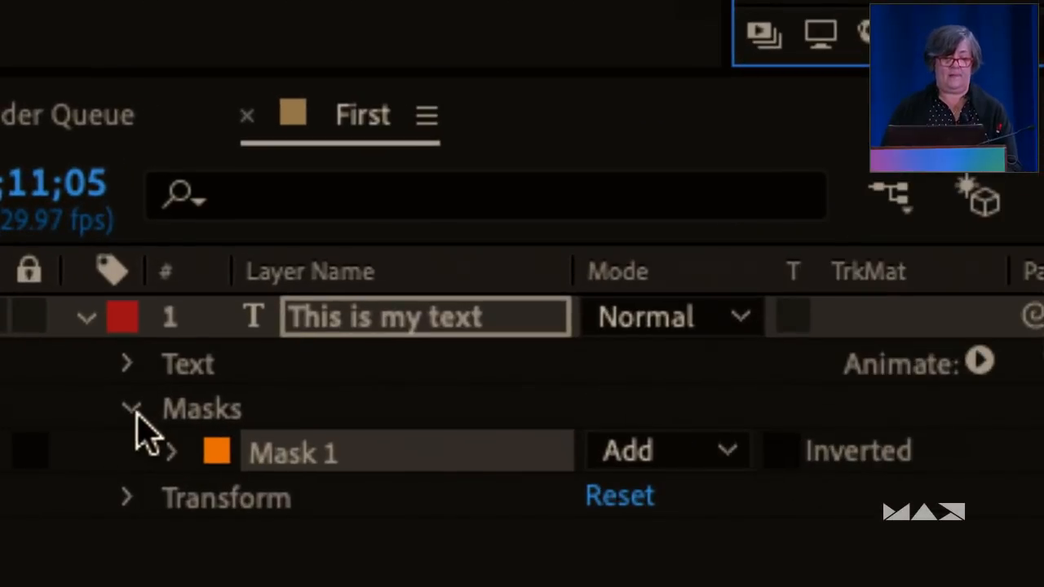
left_click(170, 438)
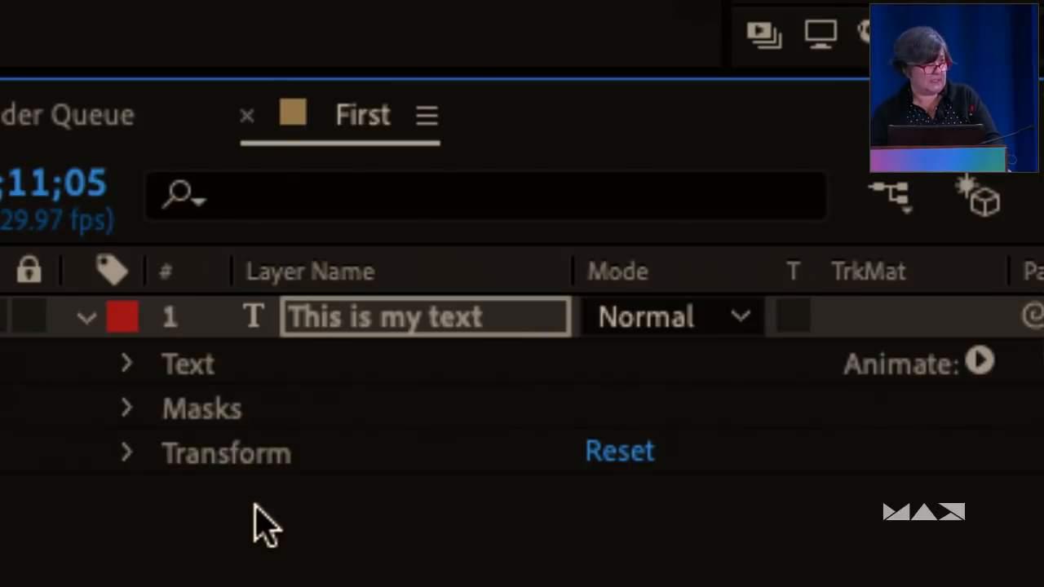
Set the text layer's Path option to Mask 1 so the text runs along the ellipse
left_click(206, 365)
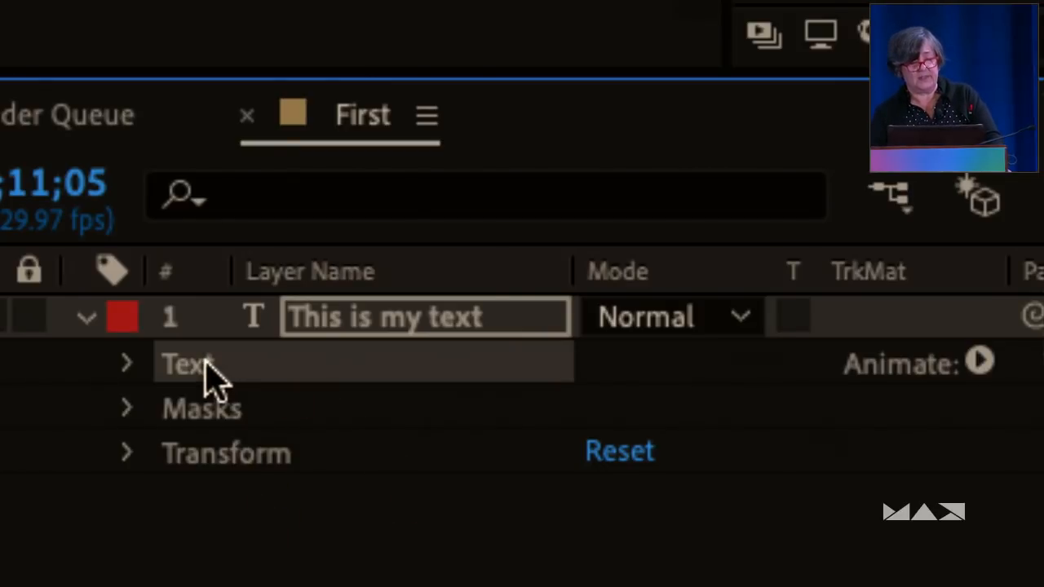
left_click(215, 409)
left_click(231, 455)
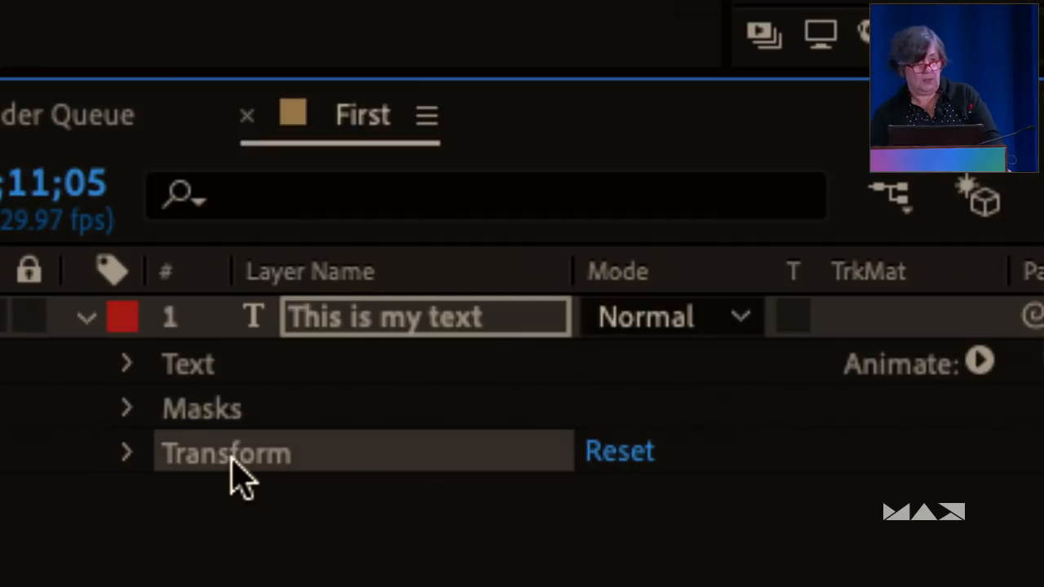
left_click(128, 366)
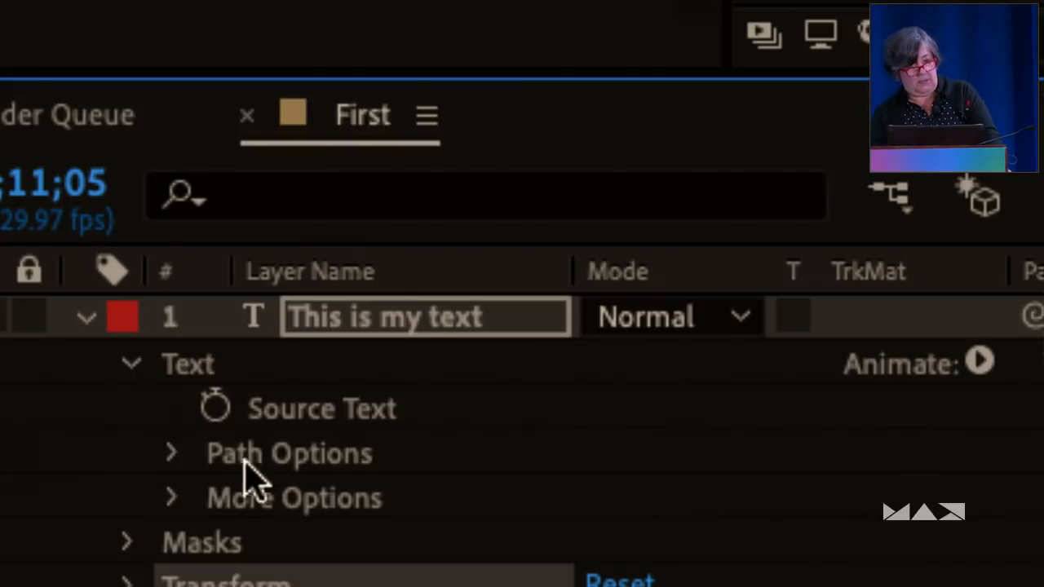
left_click(170, 454)
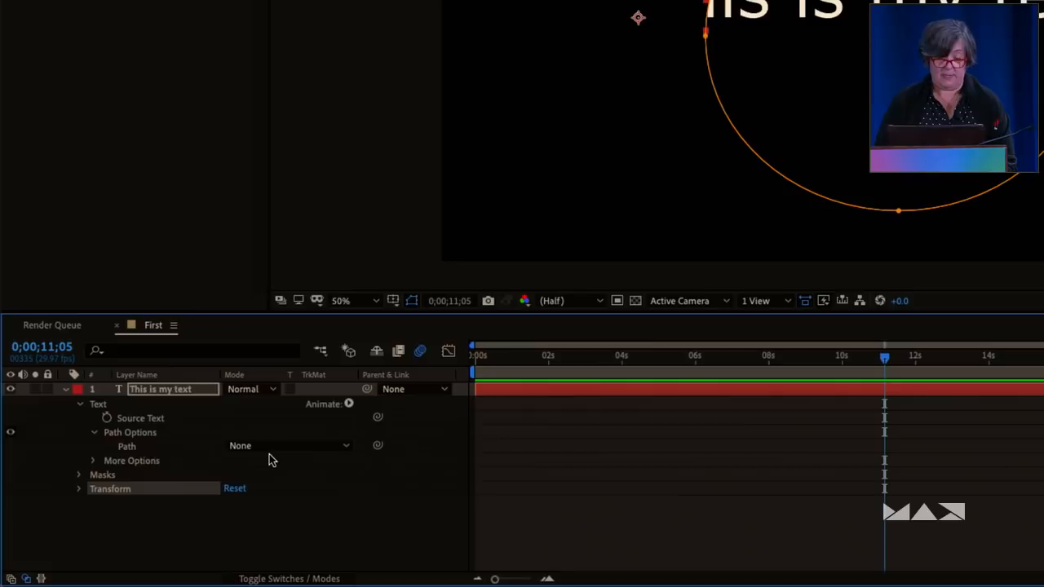
left_click(314, 446)
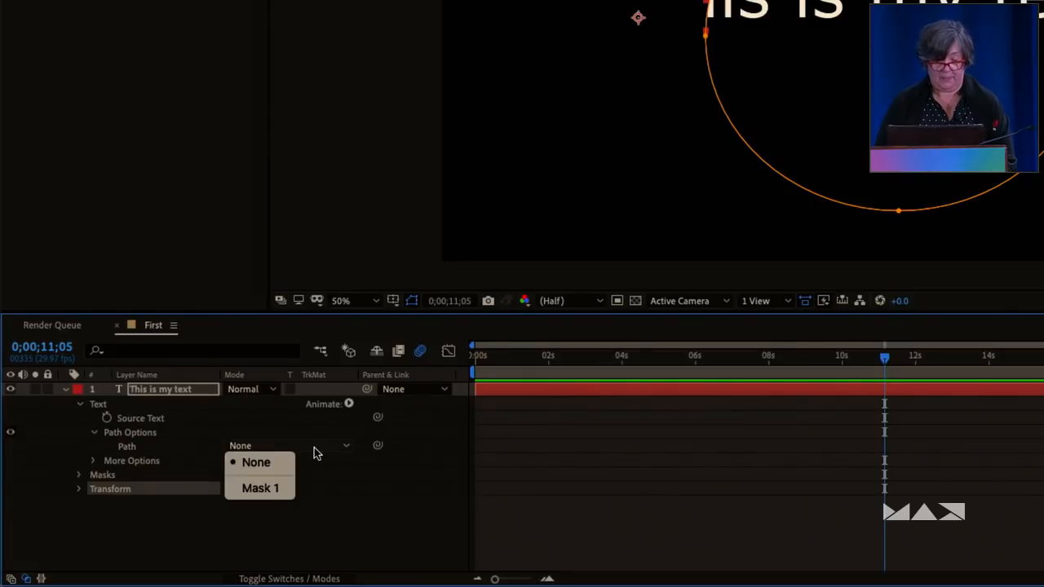
left_click(287, 492)
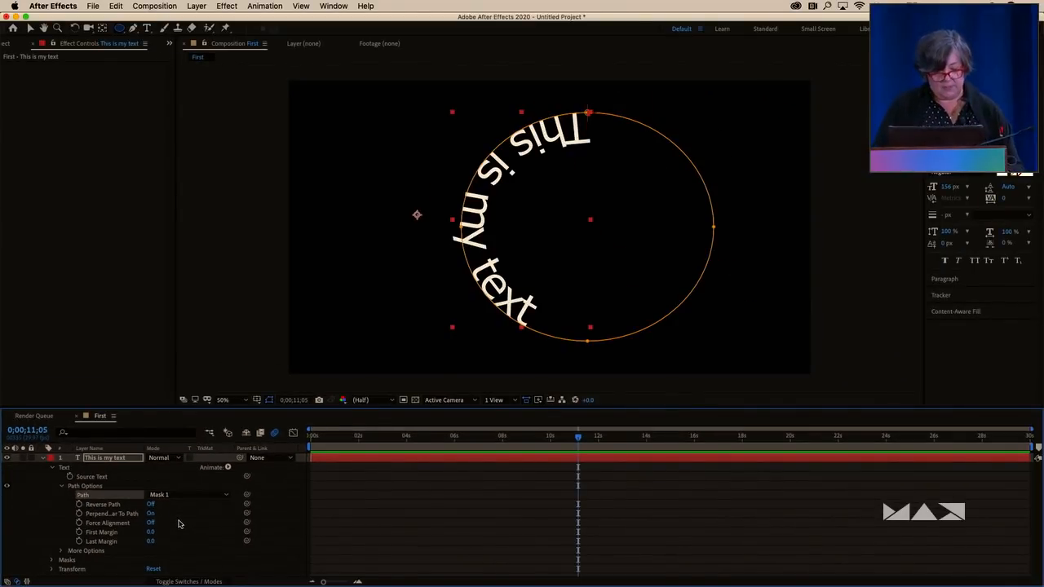
Toggle Reverse Path on and off to compare the text inside and outside the ellipse, leaving it off
left_click(151, 506)
left_click(151, 505)
left_click(151, 506)
left_click(151, 506)
left_click(151, 506)
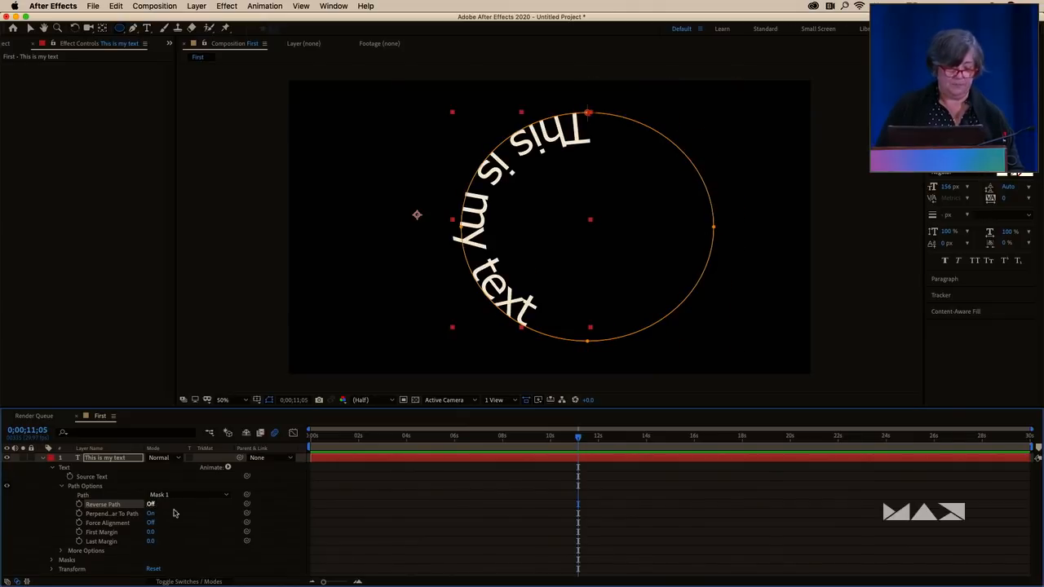
Toggle Perpendicular To Path off and on to compare the letter orientation, leaving it on
left_click(151, 514)
left_click(151, 514)
left_click(151, 514)
left_click(151, 514)
left_click(151, 514)
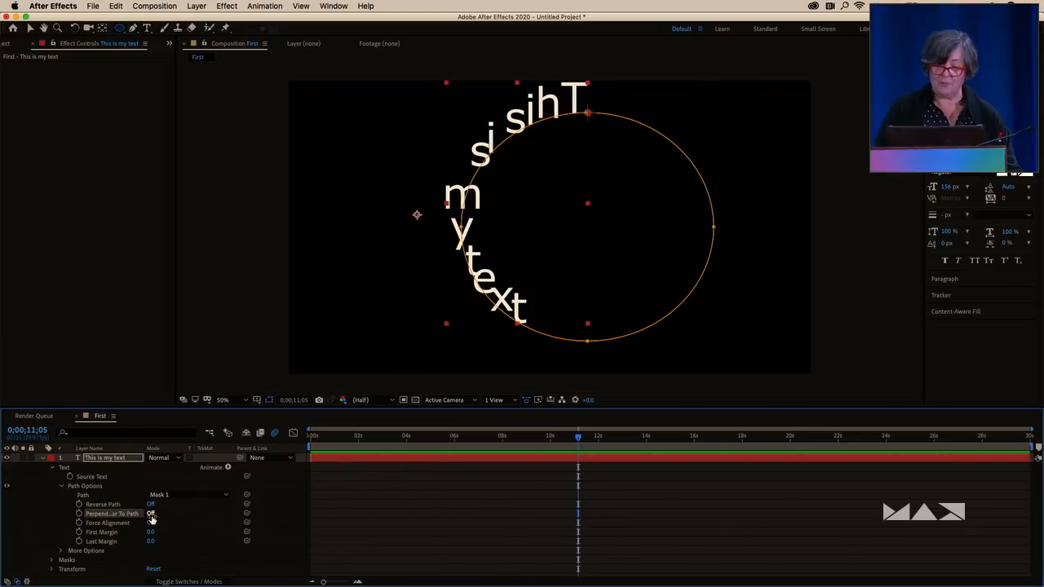
left_click(151, 514)
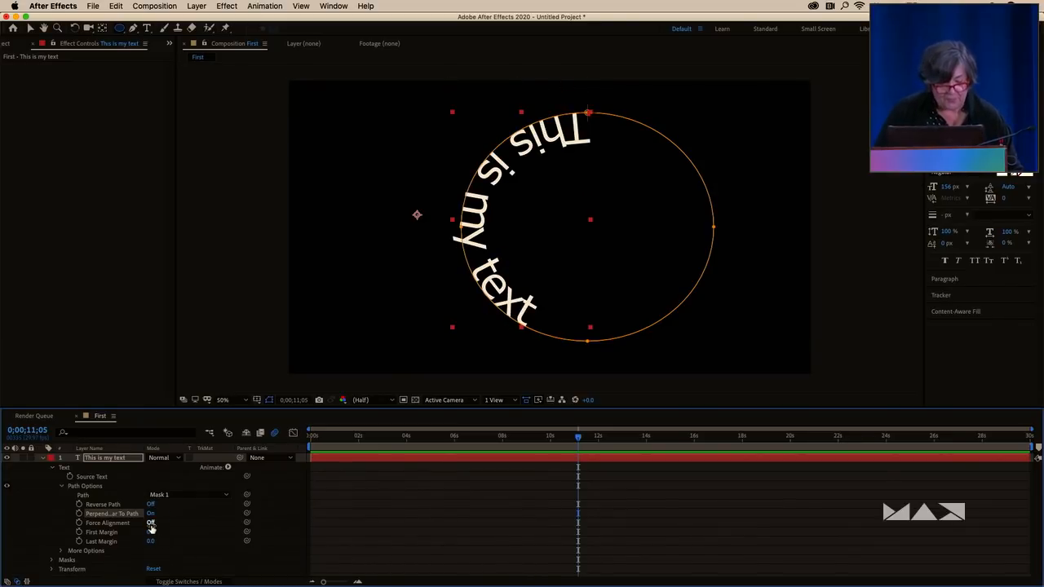
Toggle Force Alignment on and off to compare the letter spacing around the path, leaving it off
left_click(151, 523)
left_click(151, 523)
left_click(150, 524)
left_click(150, 524)
left_click(151, 523)
left_click(151, 523)
Set the path text's First Margin to about 429 and its Last Margin to about 201
left_click_drag(149, 534, 362, 536)
left_click_drag(151, 543, 124, 541)
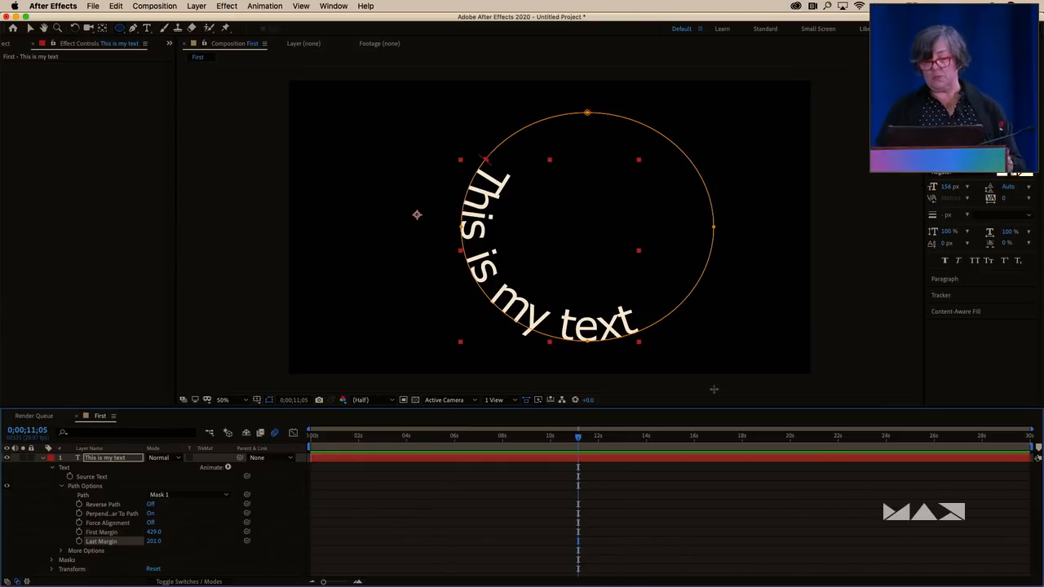
Try center paragraph alignment on the path text, and return it to left alignment
left_click(991, 281)
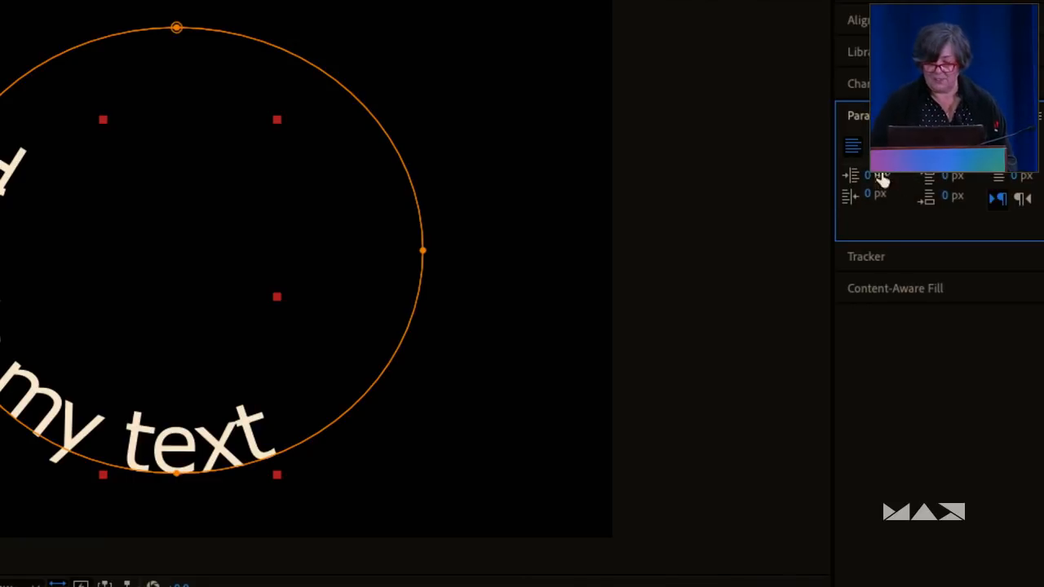
left_click(900, 147)
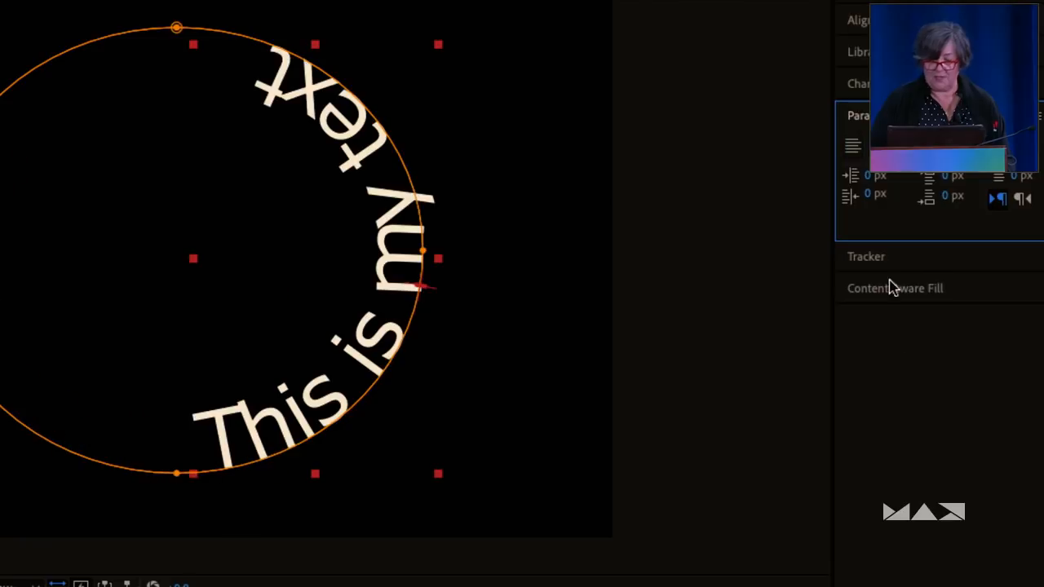
left_click(852, 145)
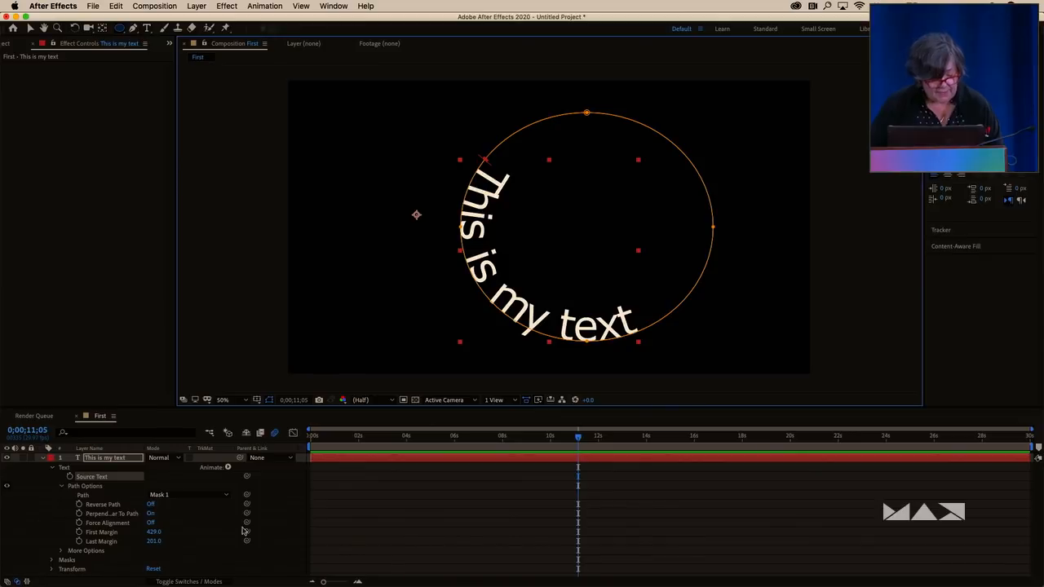
Turn on Force Alignment and keyframe First Margin at 1300 and Last Margin at -1299 at the timeline's start
left_click(150, 523)
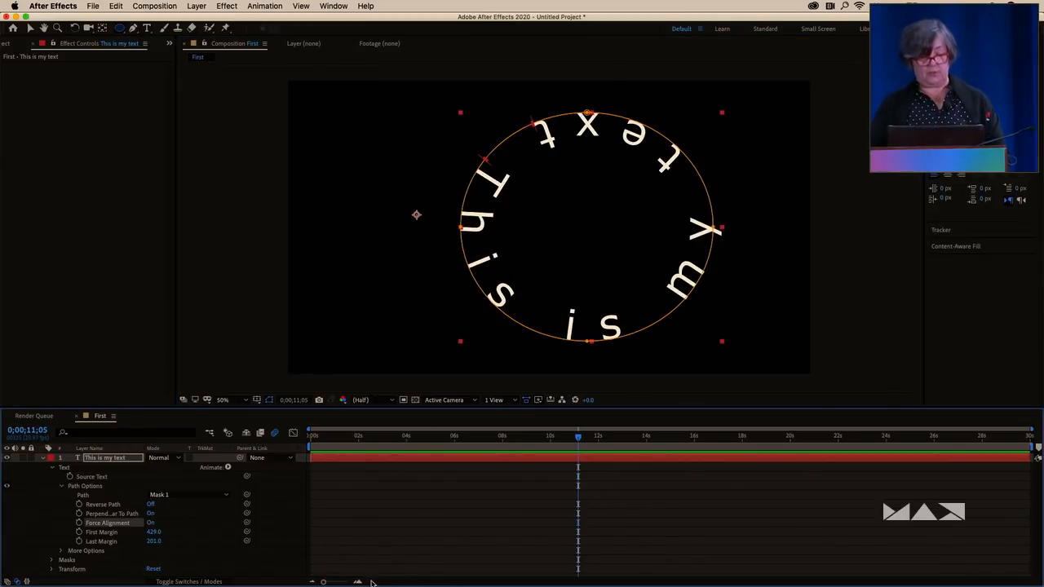
left_click_drag(342, 438, 310, 439)
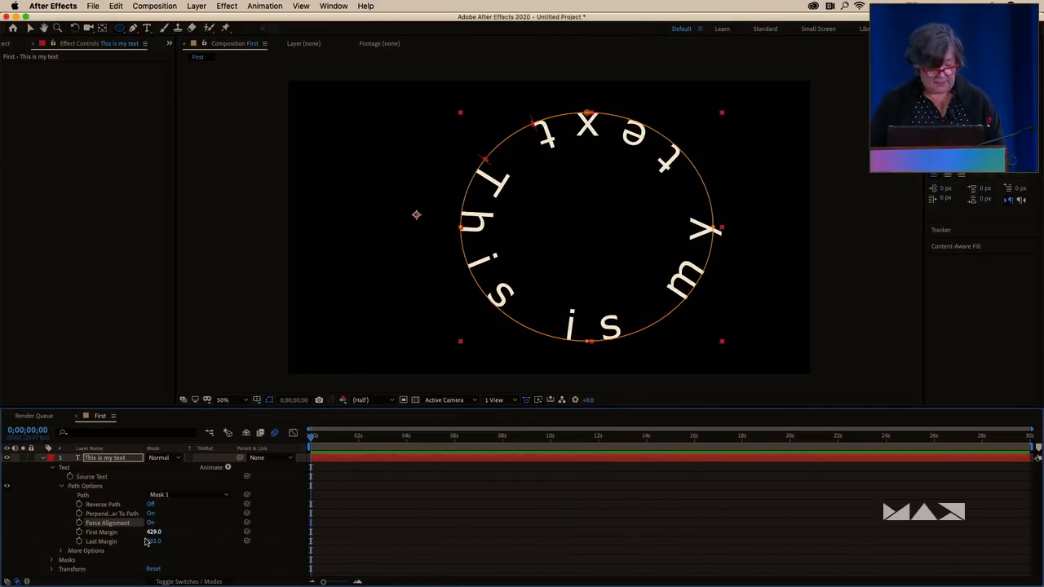
left_click_drag(153, 532, 225, 535)
left_click_drag(161, 545, 84, 548)
mouse_move(152, 532)
left_mouse_down()
mouse_move(163, 532)
mouse_move(154, 544)
left_mouse_up()
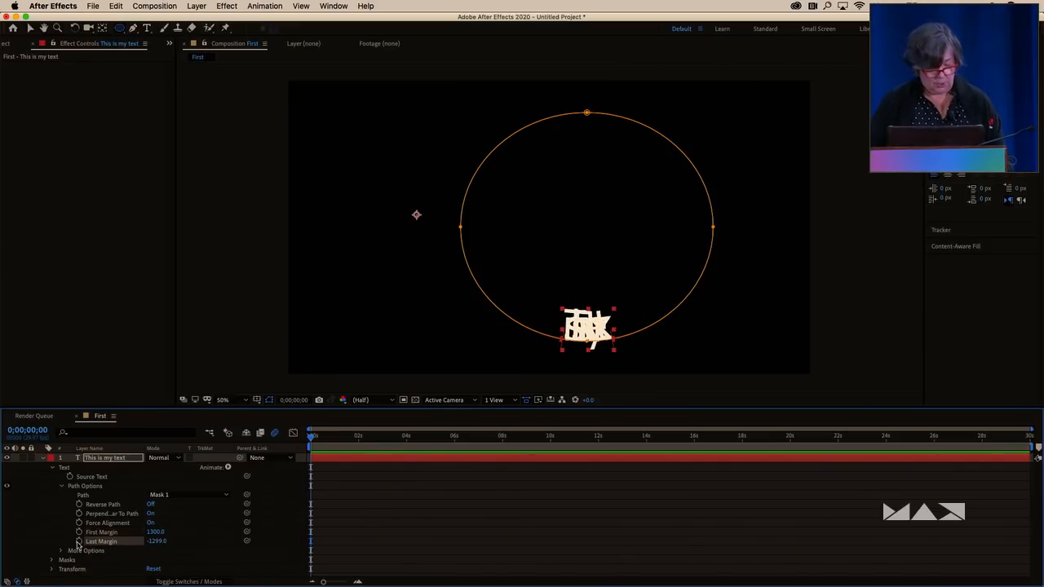
left_click(78, 535)
At 0;00;04;03, keyframe First Margin at 648 and Last Margin at -589, and apply Easy Ease to the margin keyframes
left_click(409, 444)
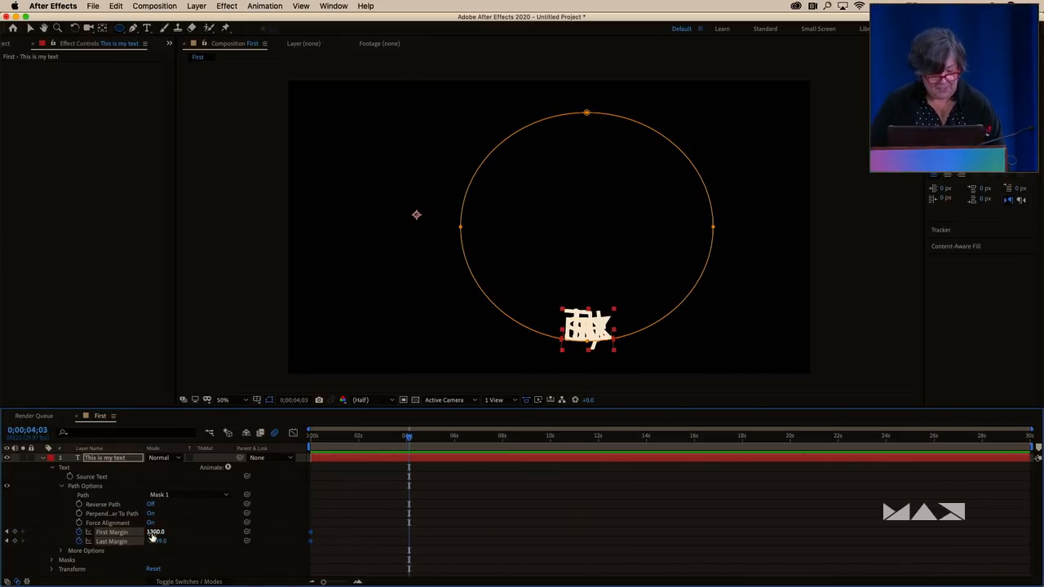
left_click_drag(155, 532, 16, 524)
left_click_drag(157, 545, 274, 504)
key("F9")
Preview the margin animation and move its ending keyframes earlier, to about 0;00;01;08
key("space")
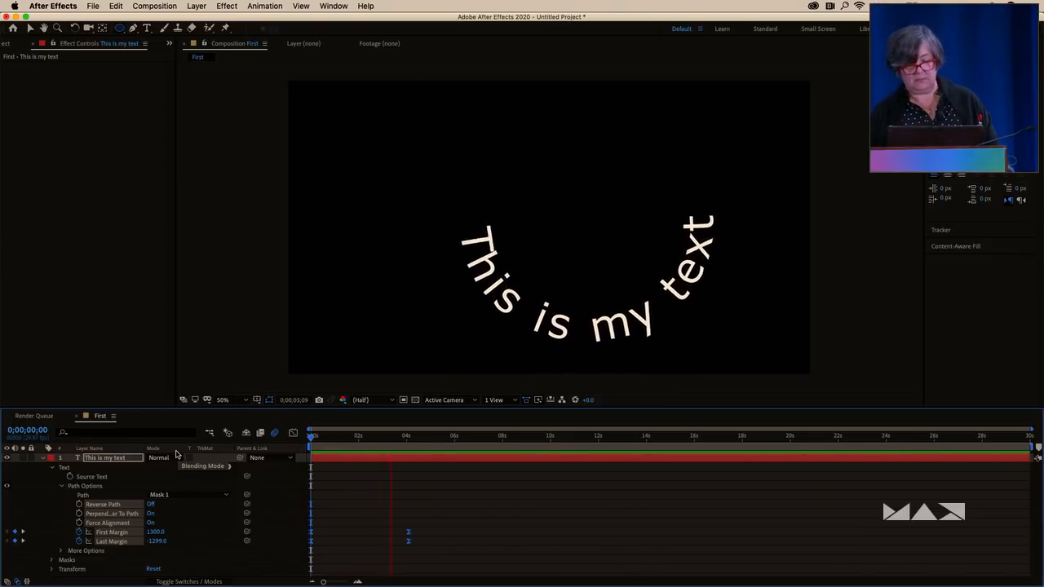
key("space")
left_click(359, 492)
left_click_drag(376, 499, 341, 542)
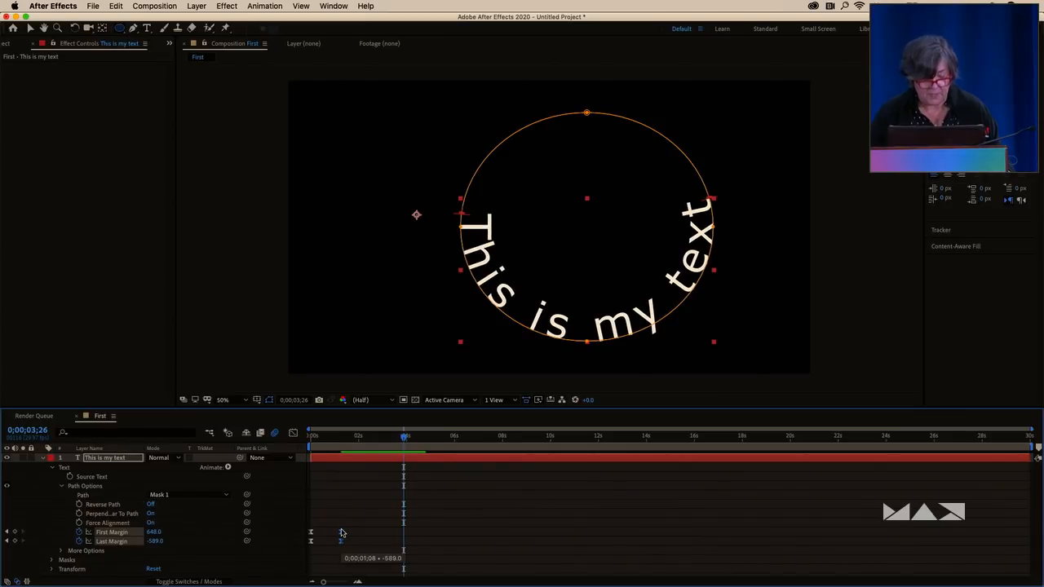
Play back the retimed path text animation from the start of the composition
key("Home")
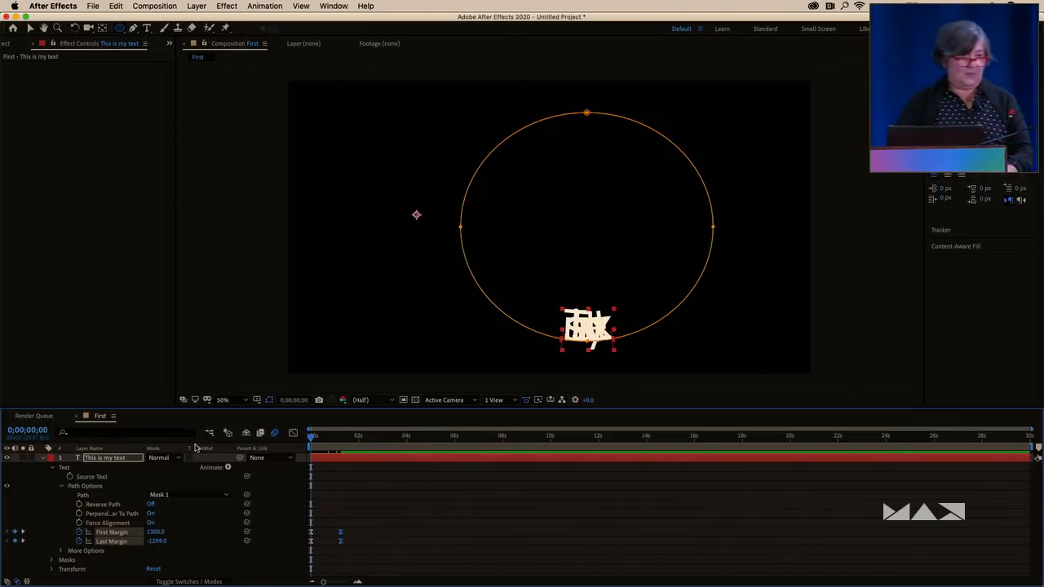
key("space")
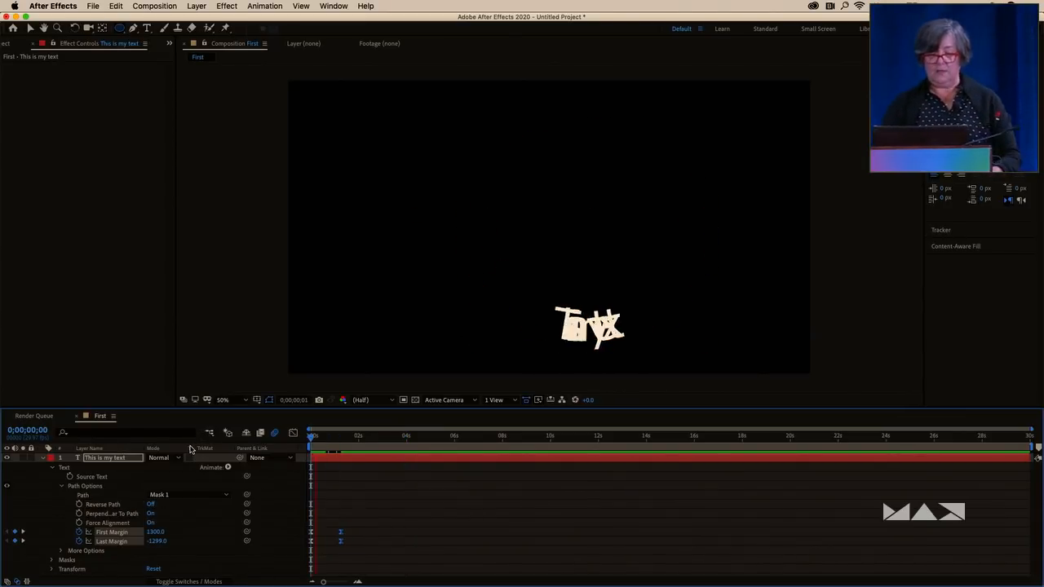
key("space")
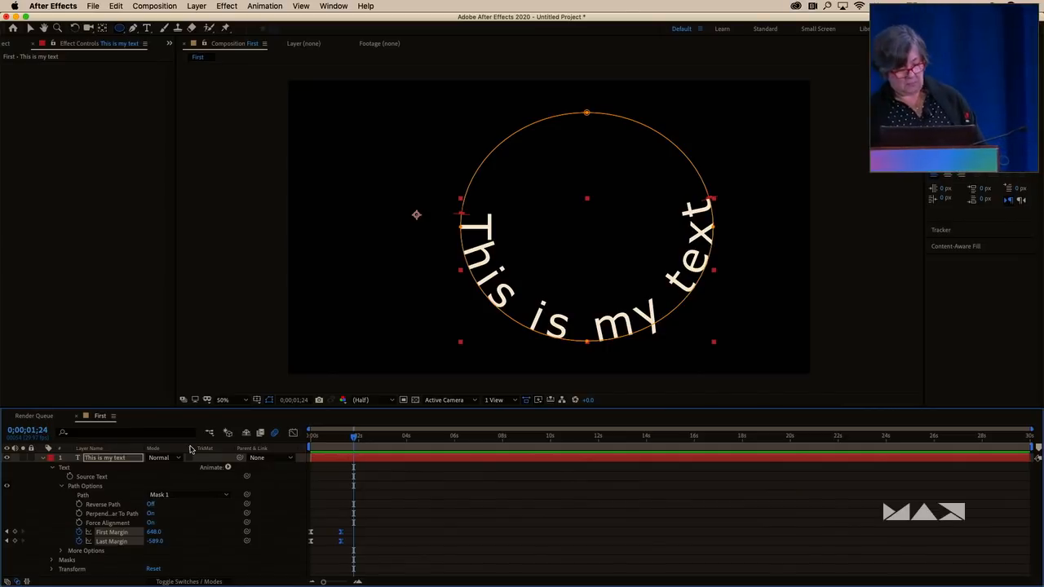
Delete the path text layer and create a new text layer reading "Position" near the middle of the frame
left_click(104, 465)
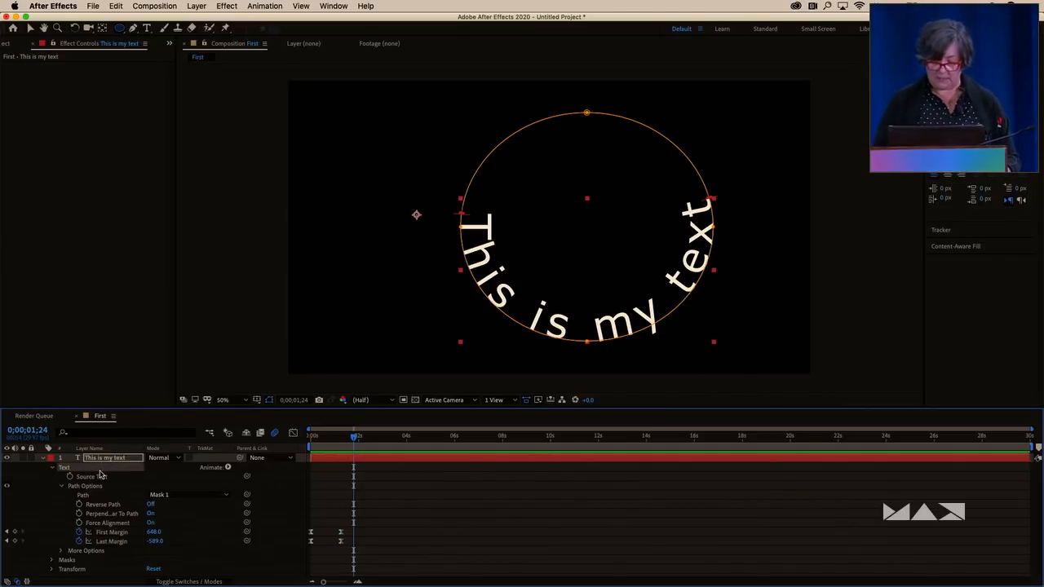
key("Delete")
left_click(147, 27)
left_click(457, 245)
type("Position")
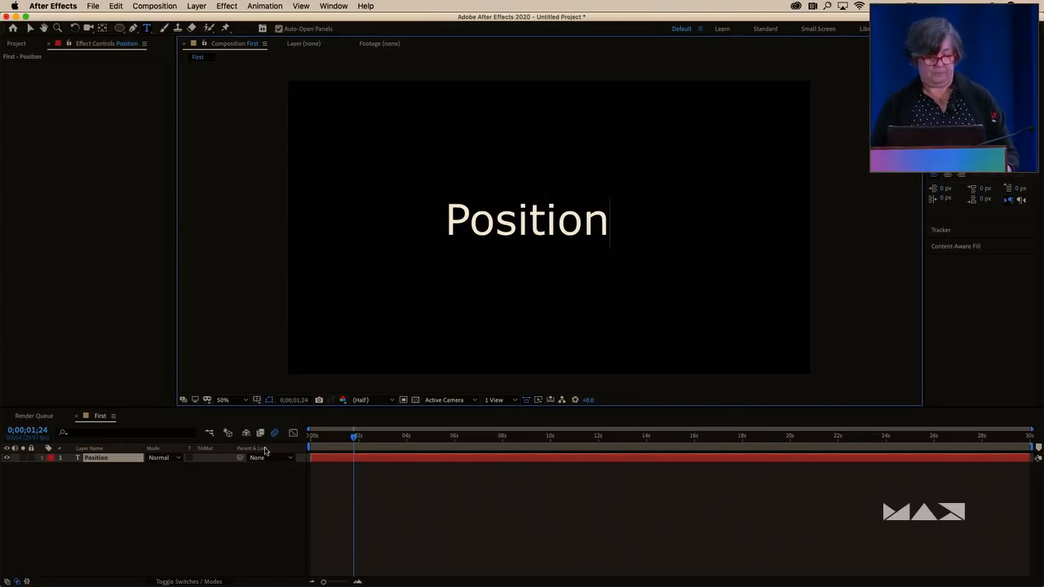
left_click(168, 497)
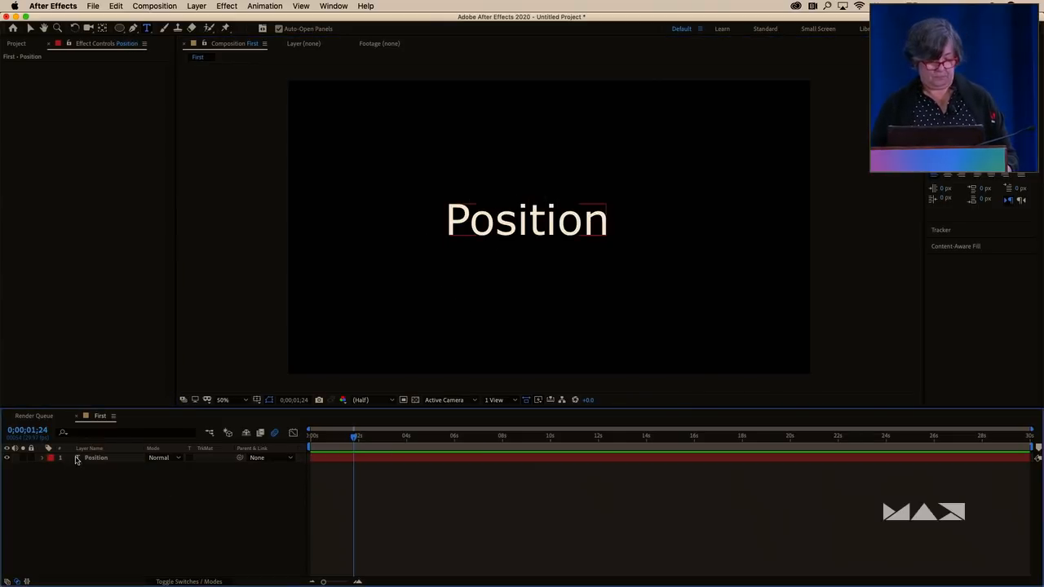
Add a Position text animator to the new layer and set its Position to 0.0, -251.0
left_click(43, 460)
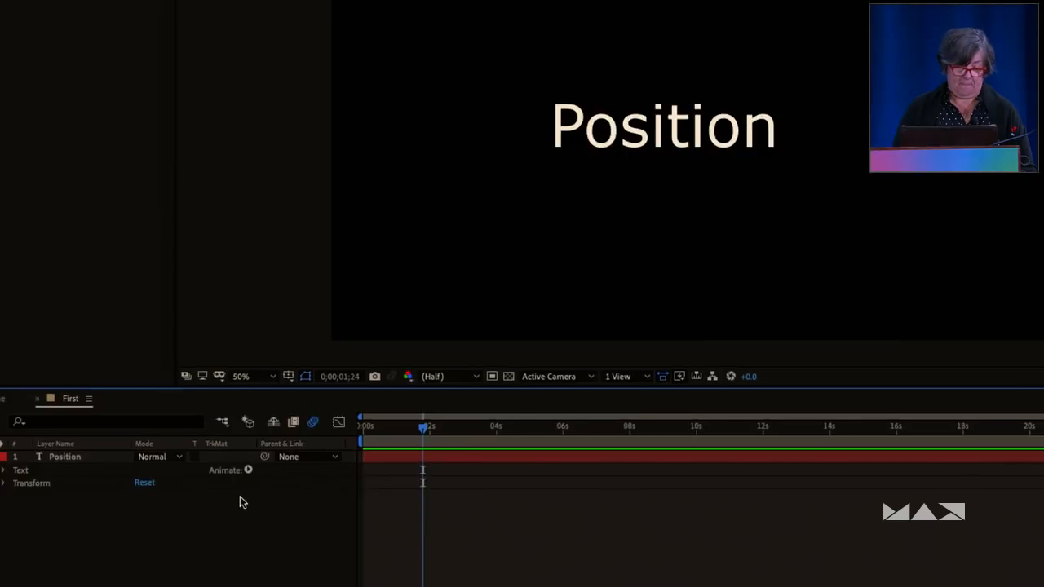
left_click(229, 467)
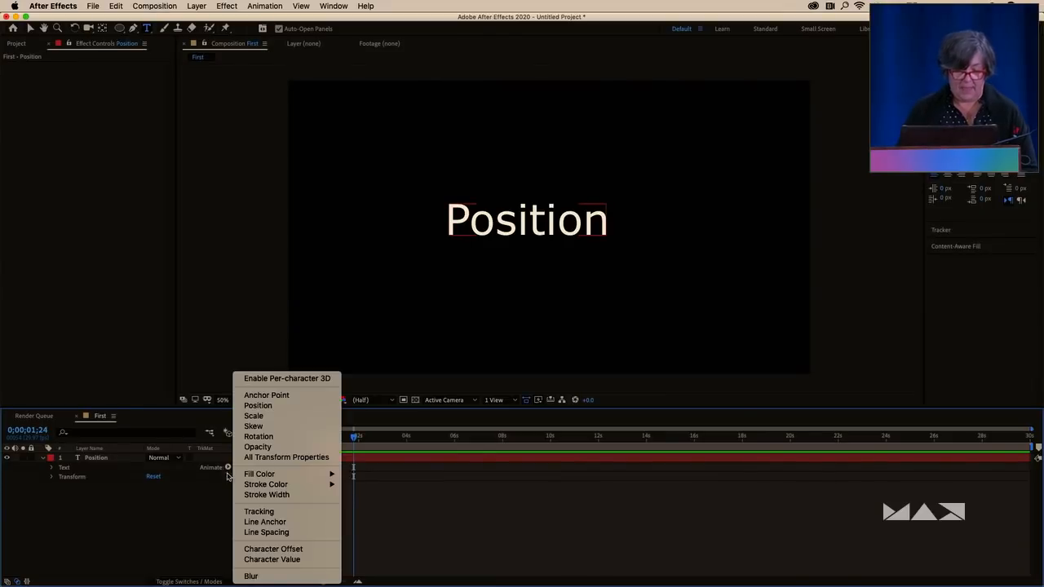
left_click(327, 406)
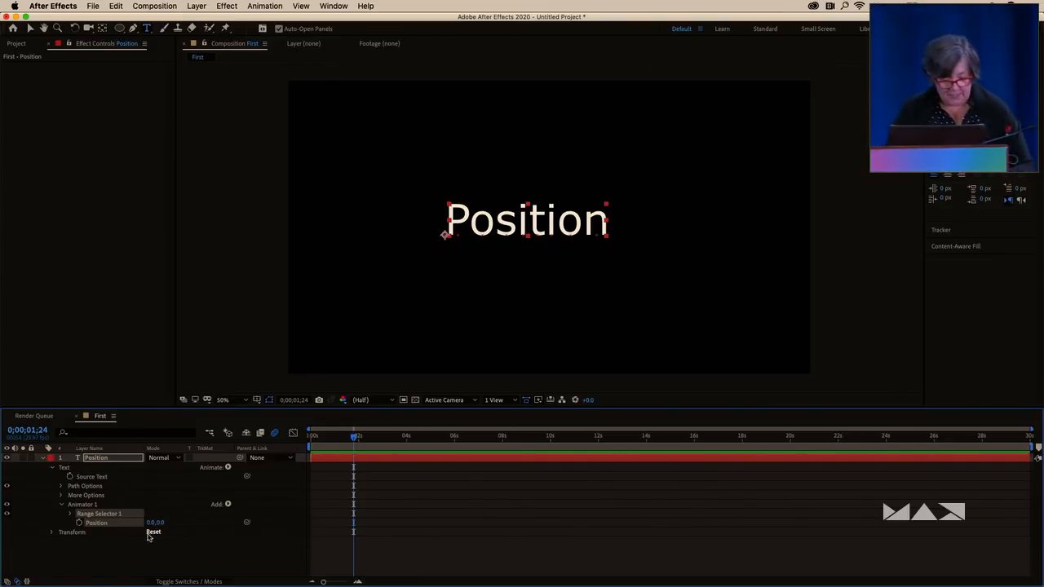
left_click_drag(161, 522, 15, 536)
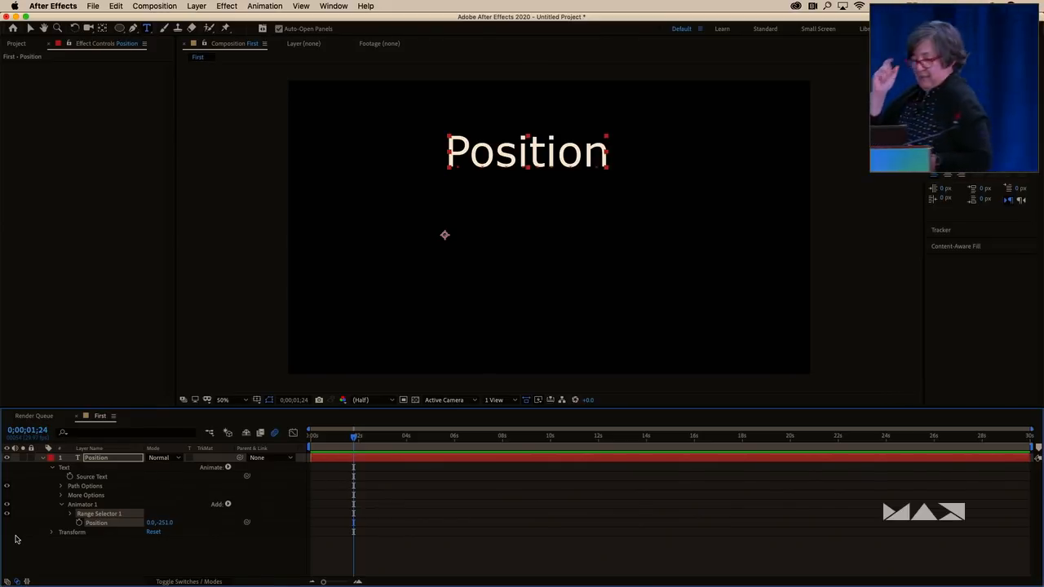
Keyframe Range Selector 1's Start at 0% at the timeline's start and 100% at 0;00;03;10
left_click(71, 515)
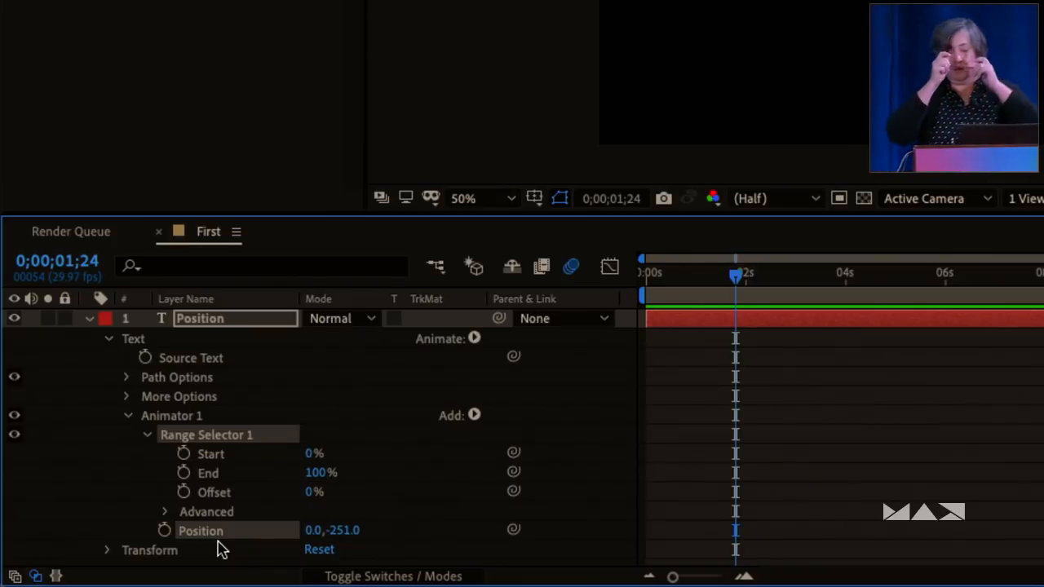
left_click_drag(743, 275, 646, 281)
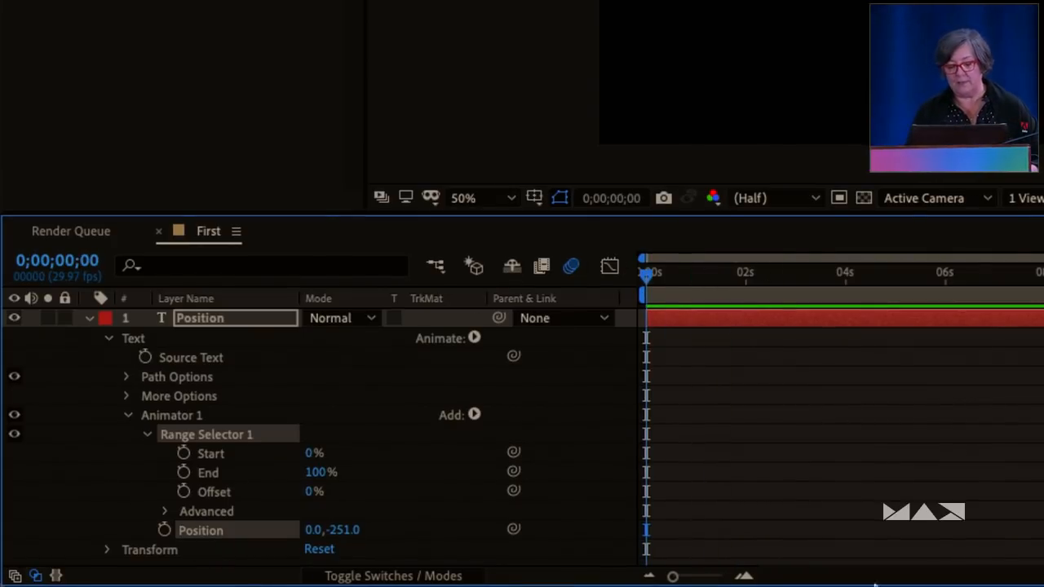
left_click(183, 454)
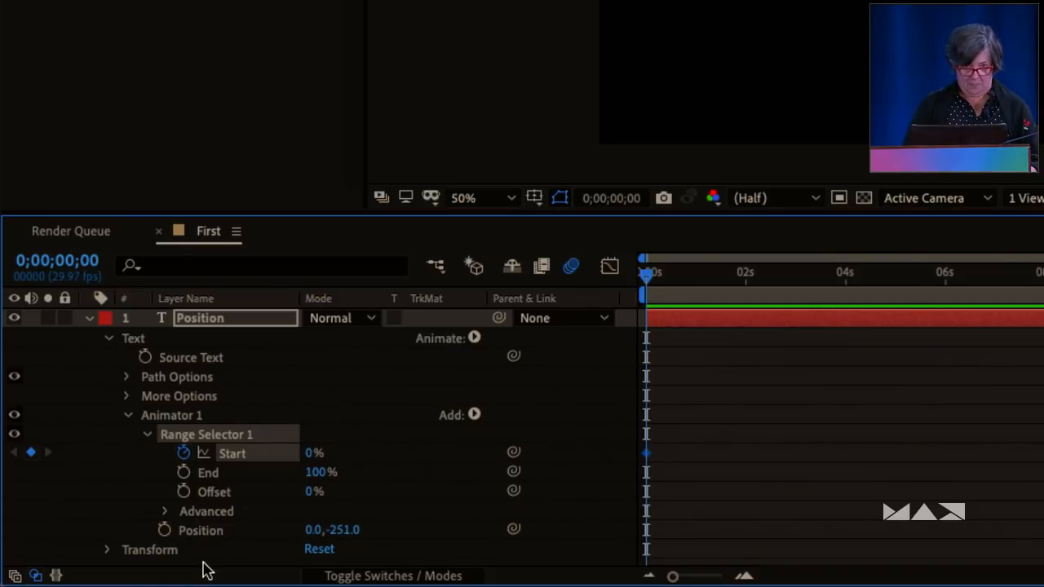
left_click(812, 277)
left_click_drag(308, 453, 461, 449)
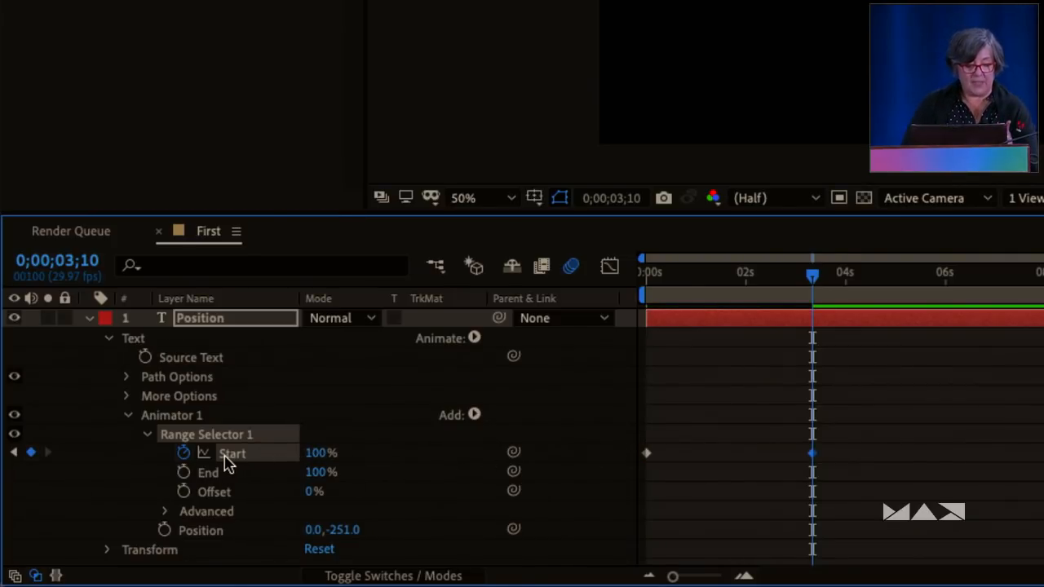
Play back the Position text animation from the start of the composition with the whole frame in view
key("Home")
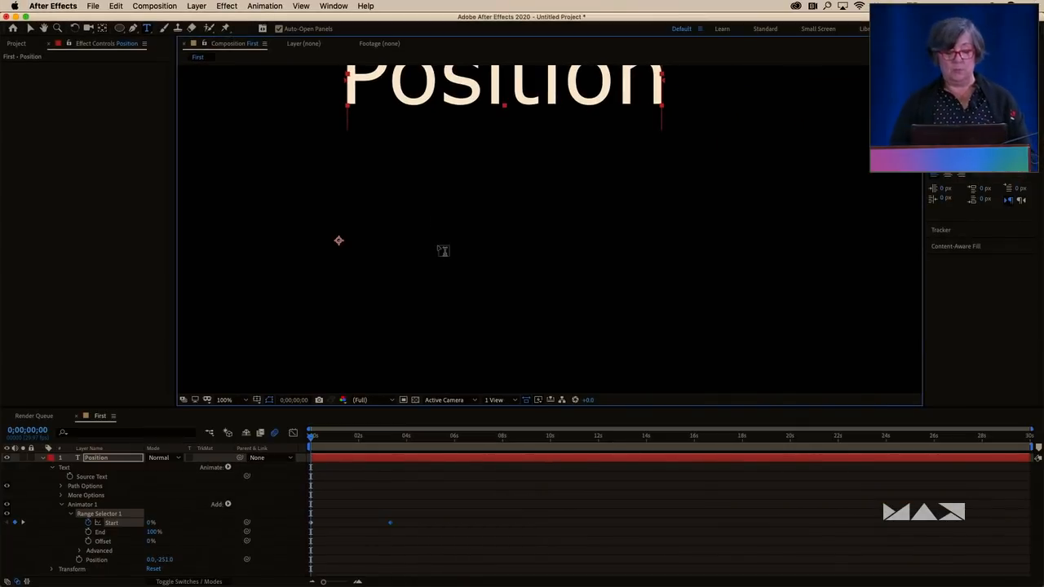
key("period")
key("comma")
key("comma")
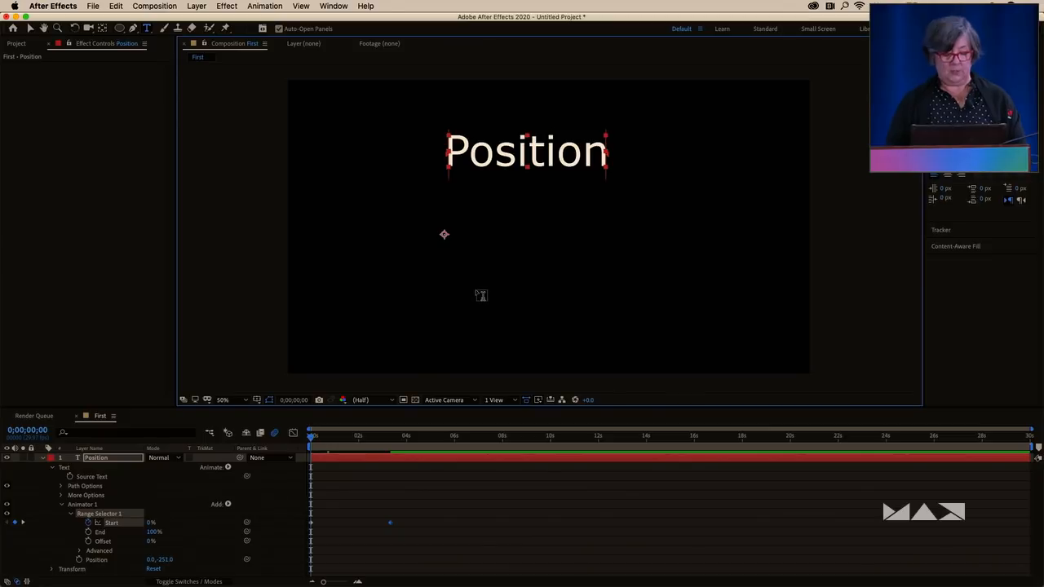
key("space")
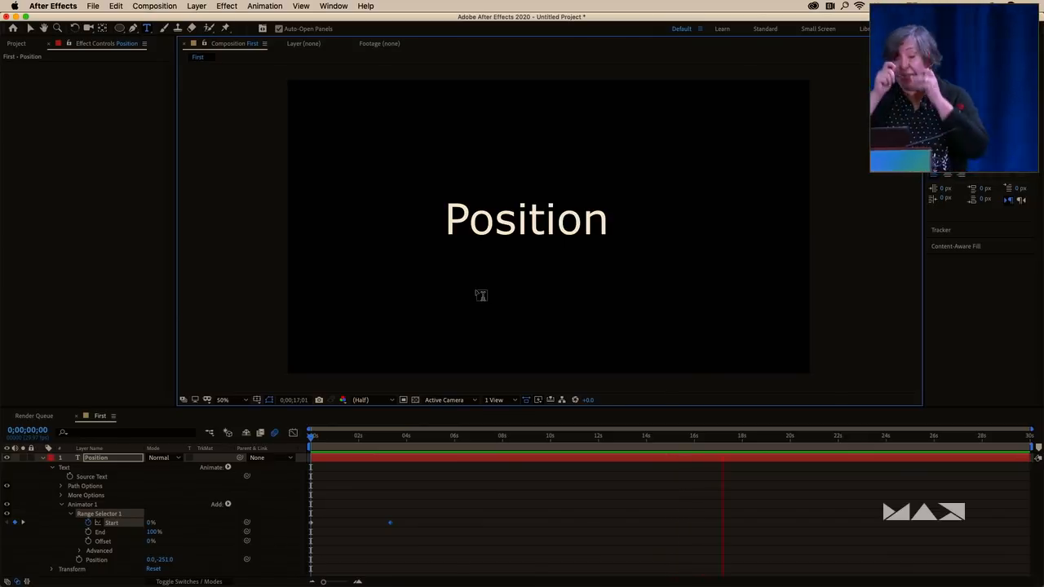
key("space")
Move the ending Start keyframe to just before 2 seconds, apply Easy Ease to both keyframes, and preview the animation
left_click_drag(390, 523, 352, 523)
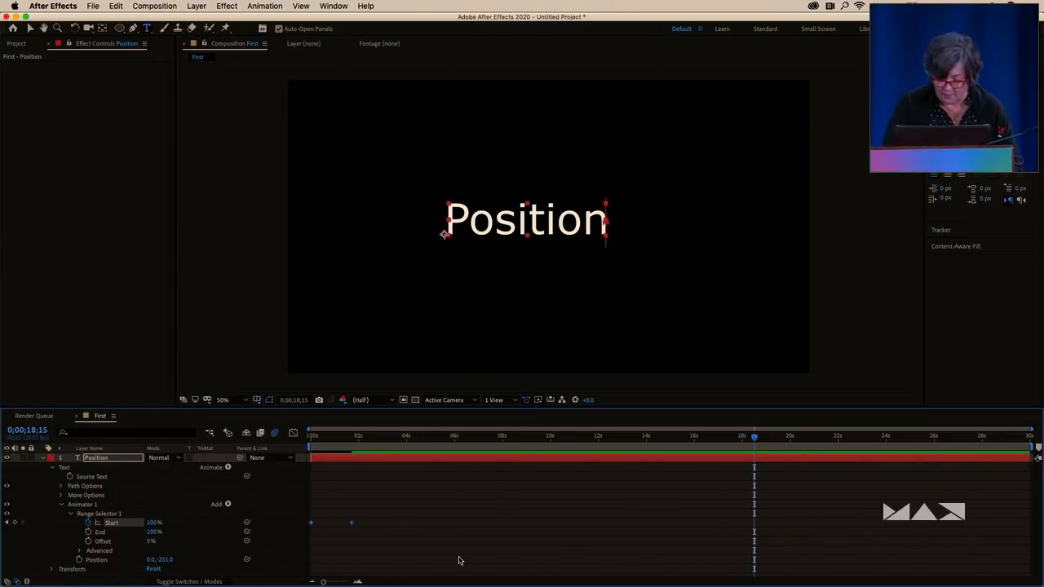
key("Home")
key("space")
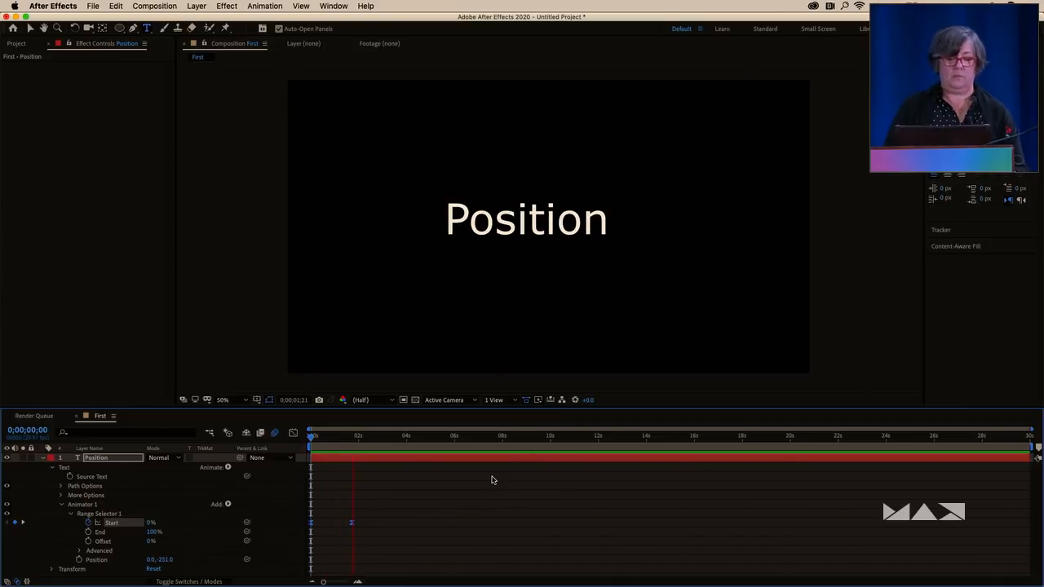
key("space")
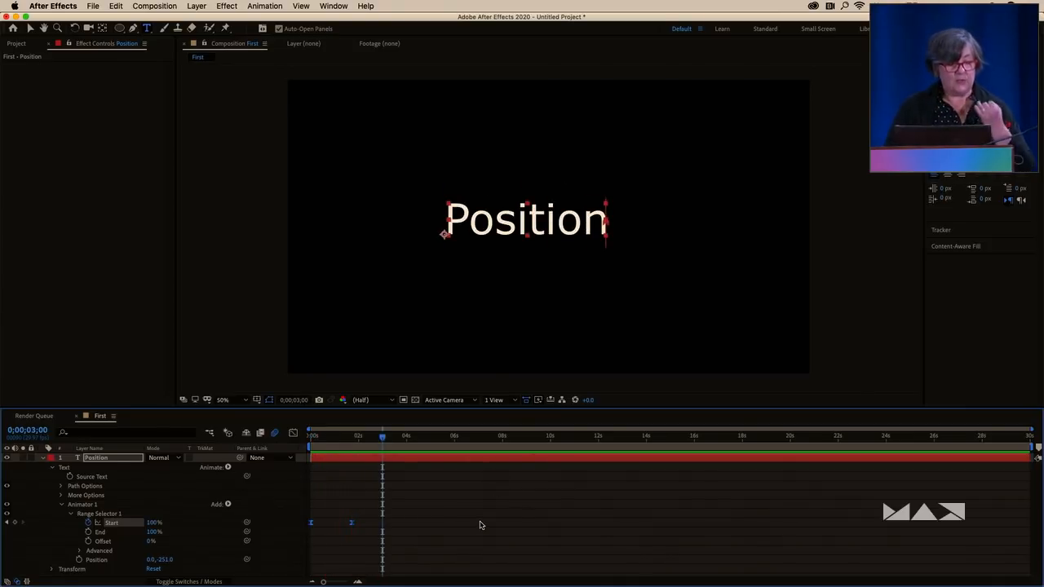
Draw a rectangular mask closely around the word "Position" on its text layer and play the animation from the start
left_click(100, 461)
left_click_drag(119, 28, 152, 29)
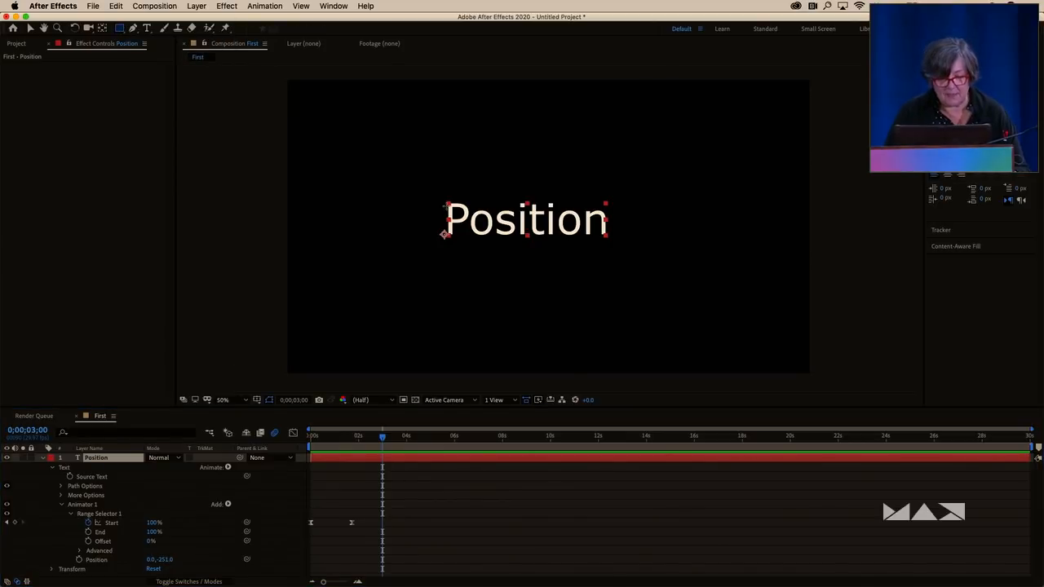
left_click_drag(439, 195, 615, 243)
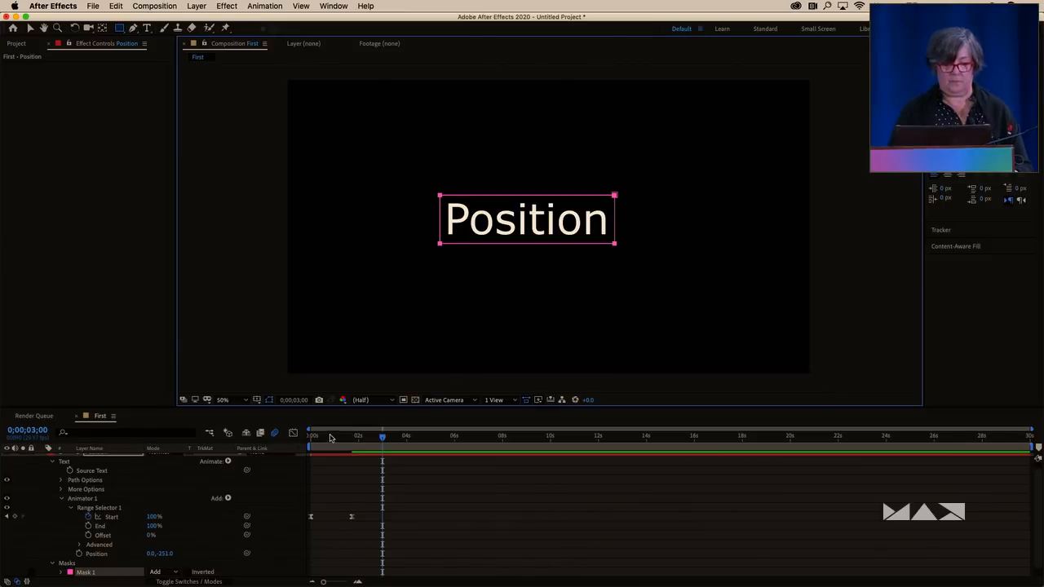
left_click(312, 436)
key("space")
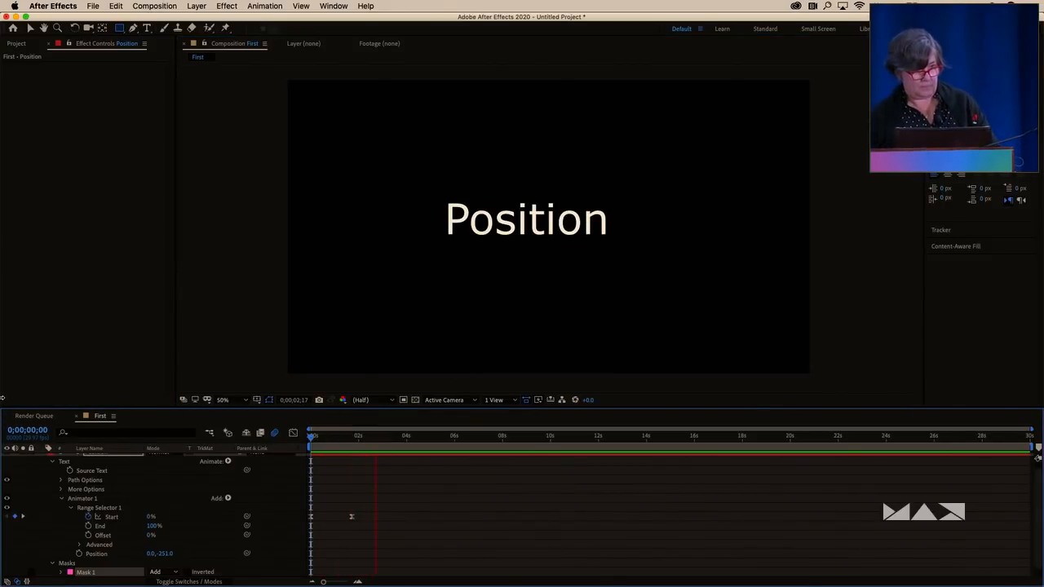
key("space")
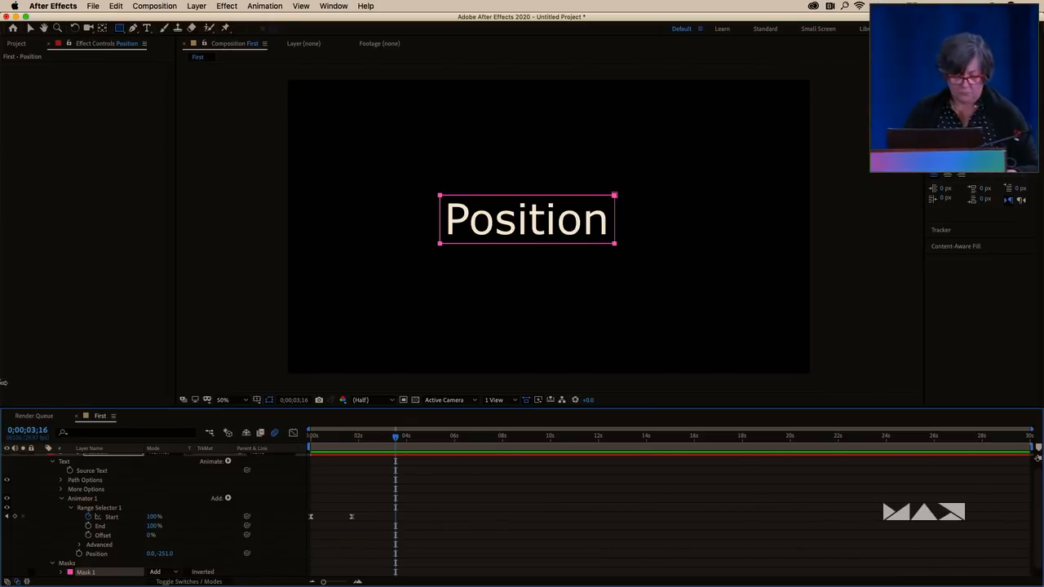
Delete the Position text layer and create a new text layer reading "Rotation" near the middle of the frame
scroll(123, 460, "down", 1)
scroll(130, 485, "up", 2)
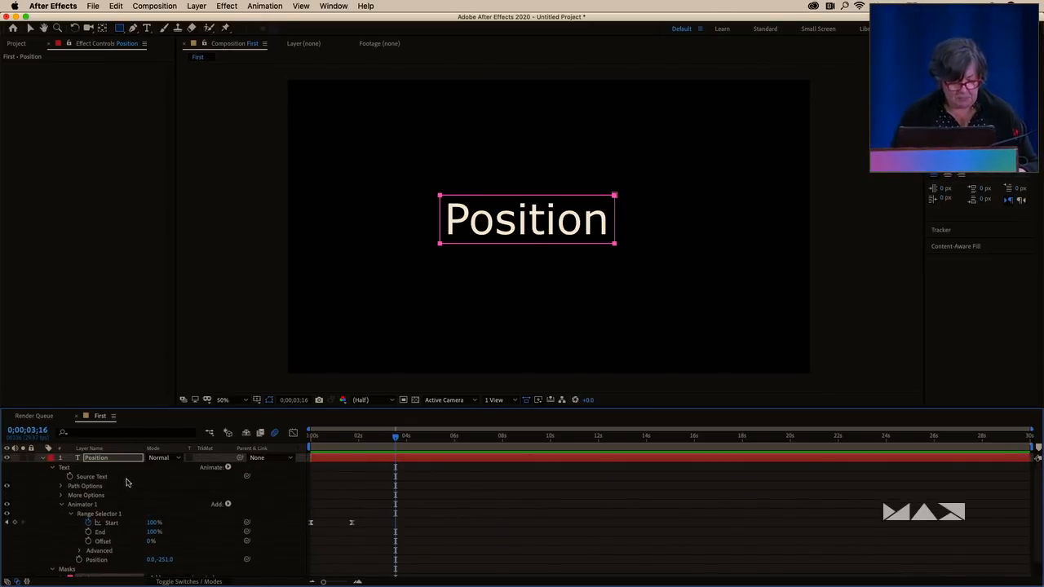
key("Delete")
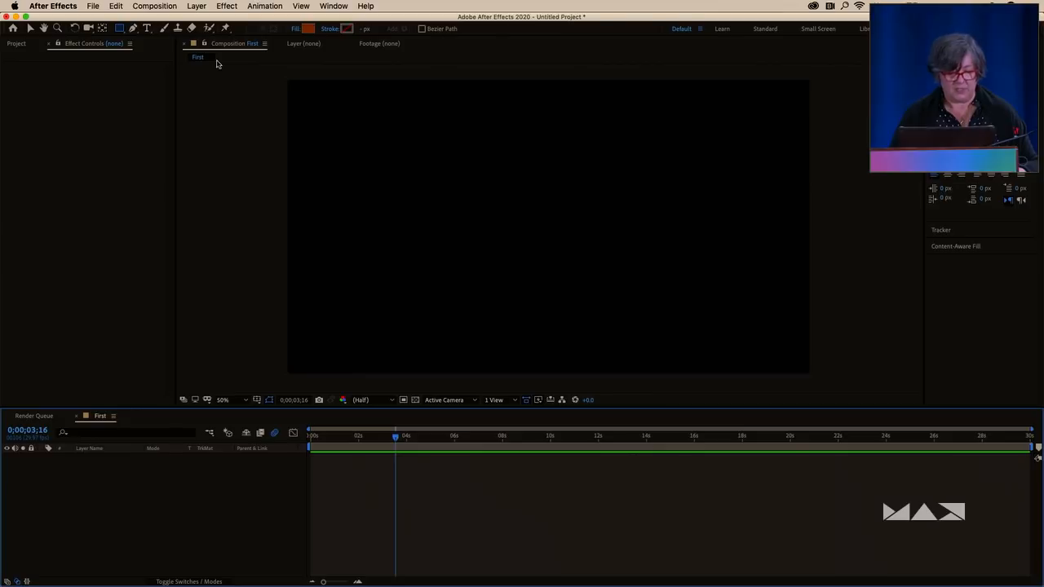
left_click(146, 29)
left_click(437, 233)
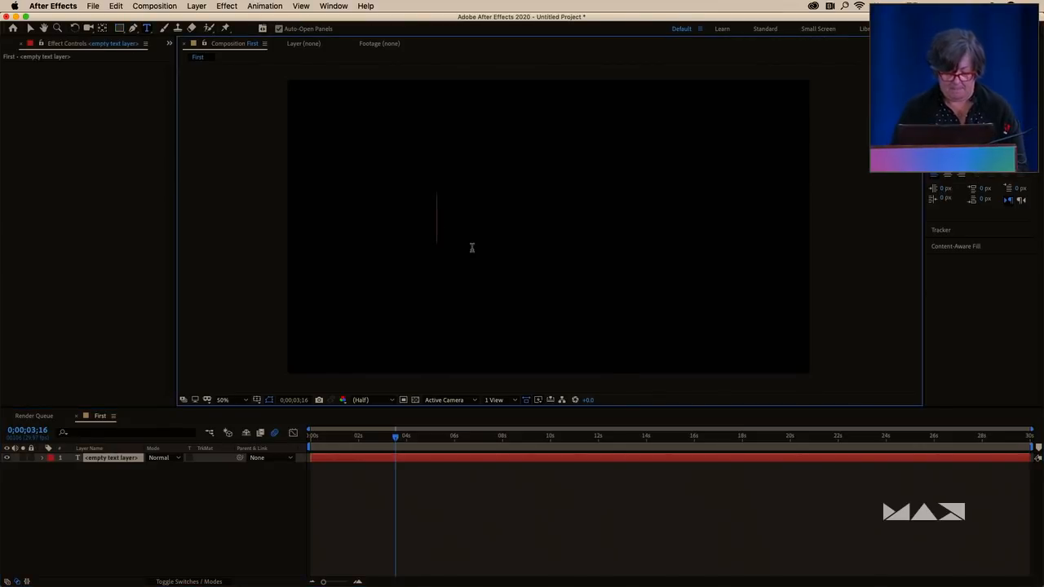
type("Rotation")
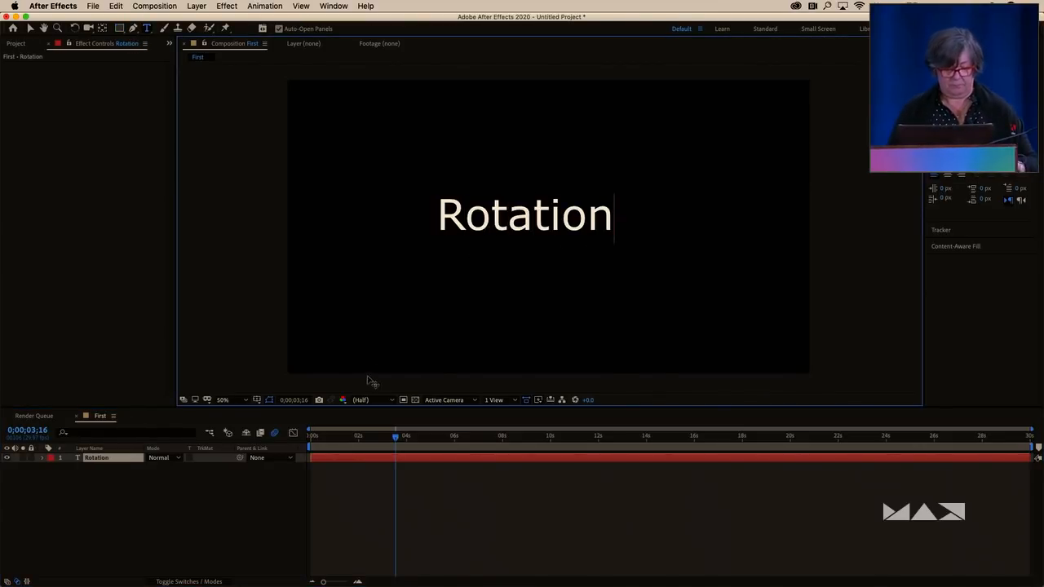
Add a Rotation text animator to the new layer and set its Rotation to 0x+27.0° at the timeline's start
left_click(150, 504)
left_click(44, 457)
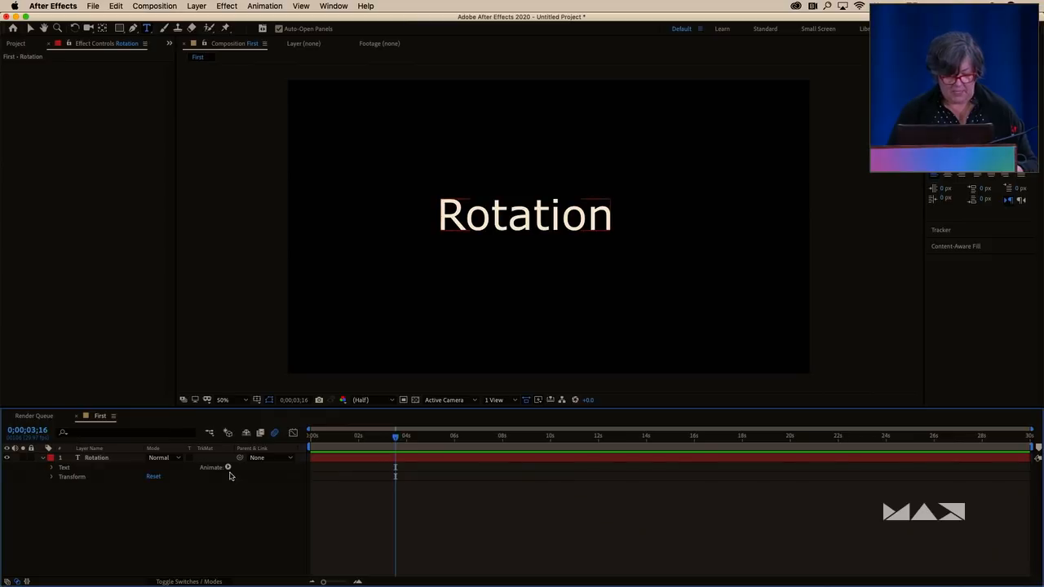
left_click(230, 467)
left_click(275, 438)
key("Home")
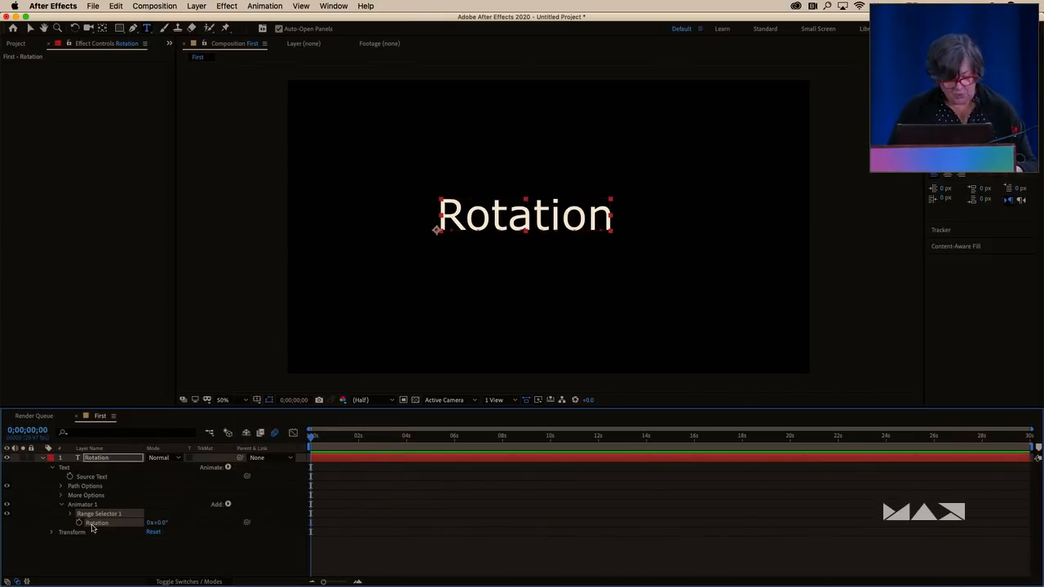
left_click_drag(162, 523, 176, 522)
Keyframe the animator's Rotation at 27° at the timeline's start and at -26° at 0;00;00;24
left_click(337, 438)
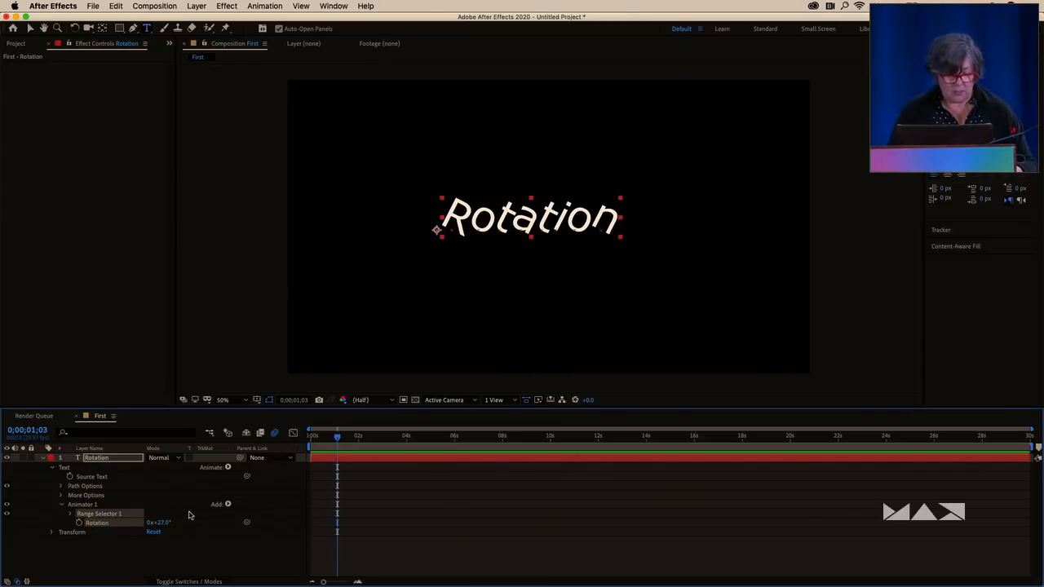
left_click_drag(337, 438, 259, 448)
left_click(79, 522)
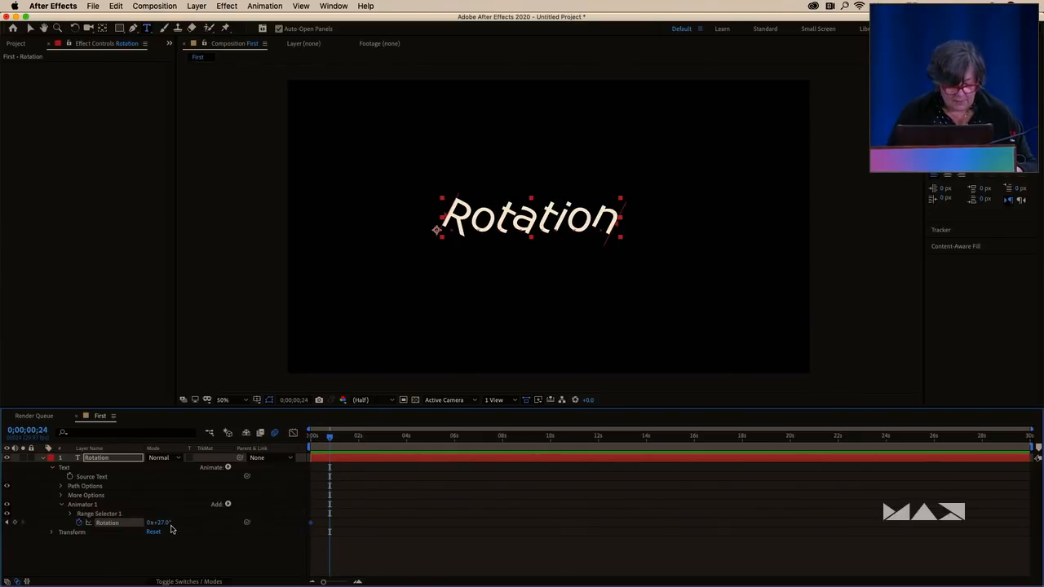
left_click_drag(163, 526, 141, 530)
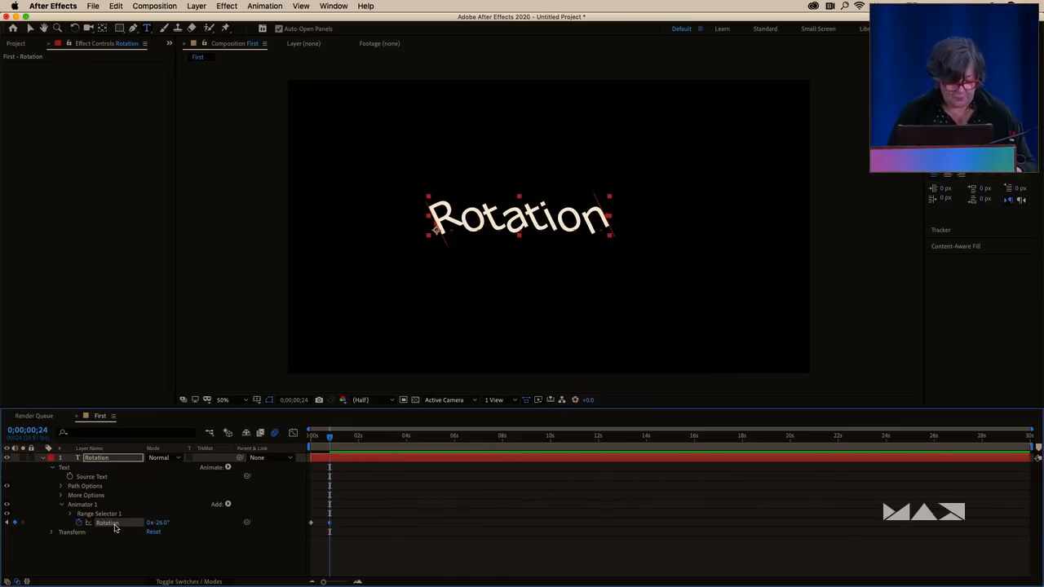
Paste copies of the Rotation keyframes along the timeline to about 10 seconds and play back the rocking letters
left_click_drag(328, 438, 442, 442)
key("super+v")
key("super+v")
key("super+v")
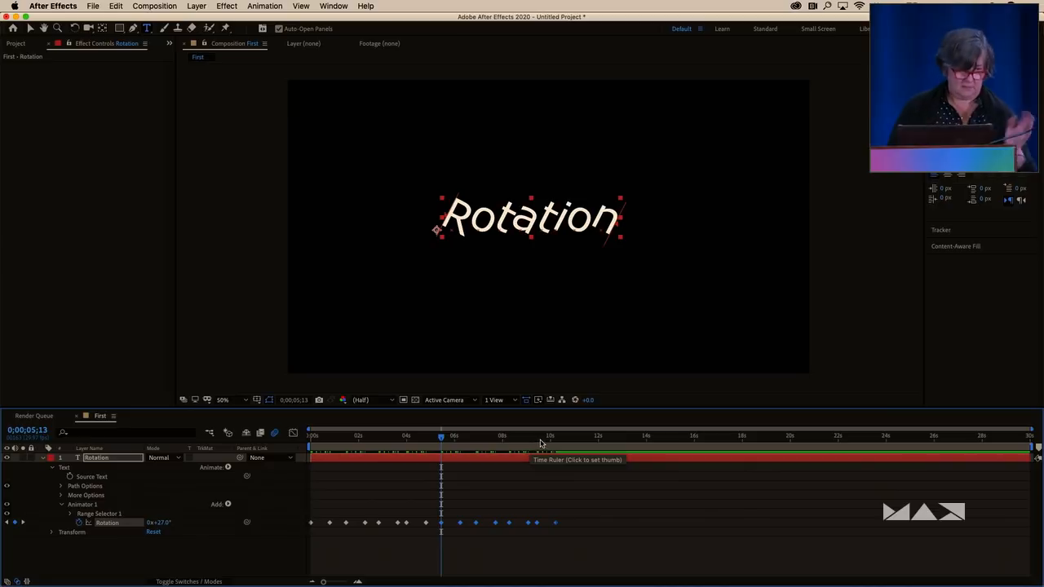
left_click_drag(549, 446, 89, 446)
key("space")
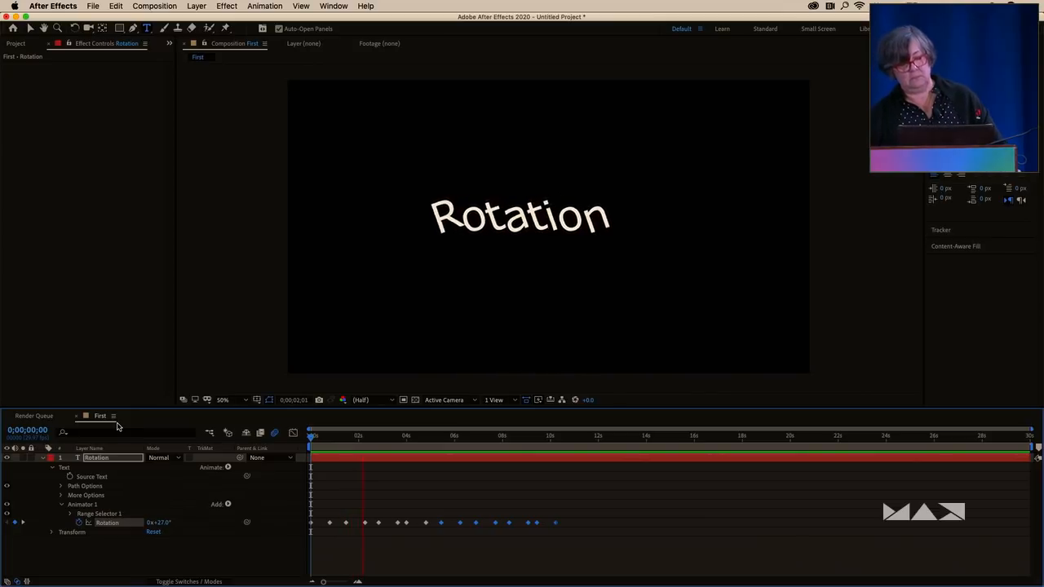
key("space")
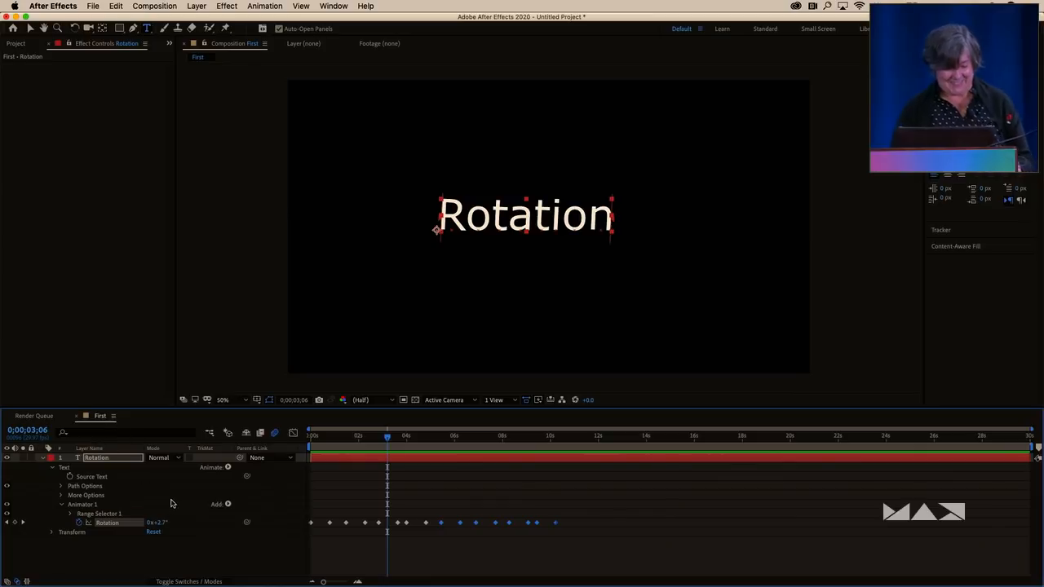
Reduce Range Selector 1's End to 12% so that the rotation affects only the letter R
left_click(60, 505)
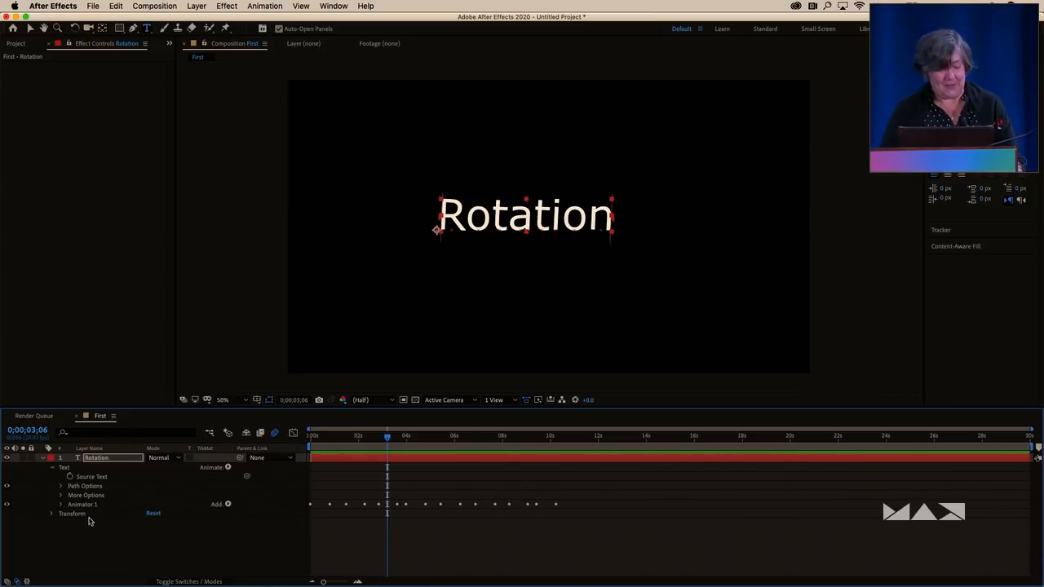
left_click(61, 496)
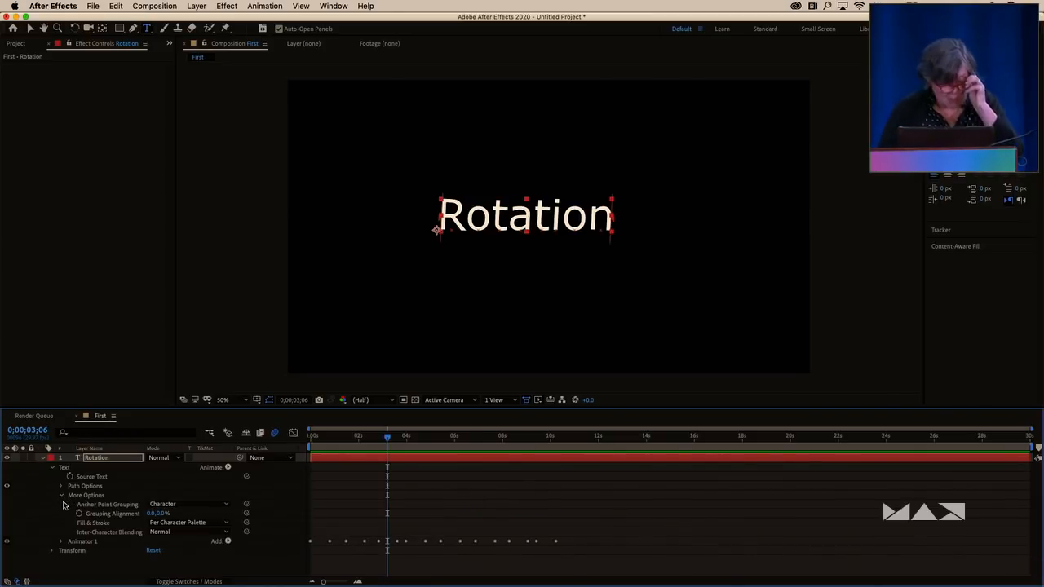
left_click(62, 495)
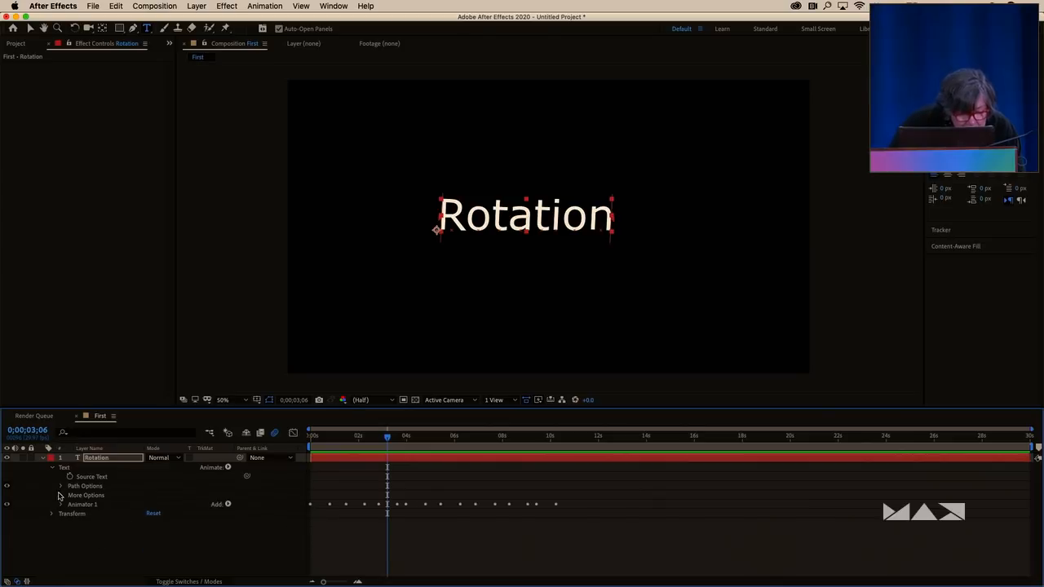
left_click(61, 505)
left_click(71, 514)
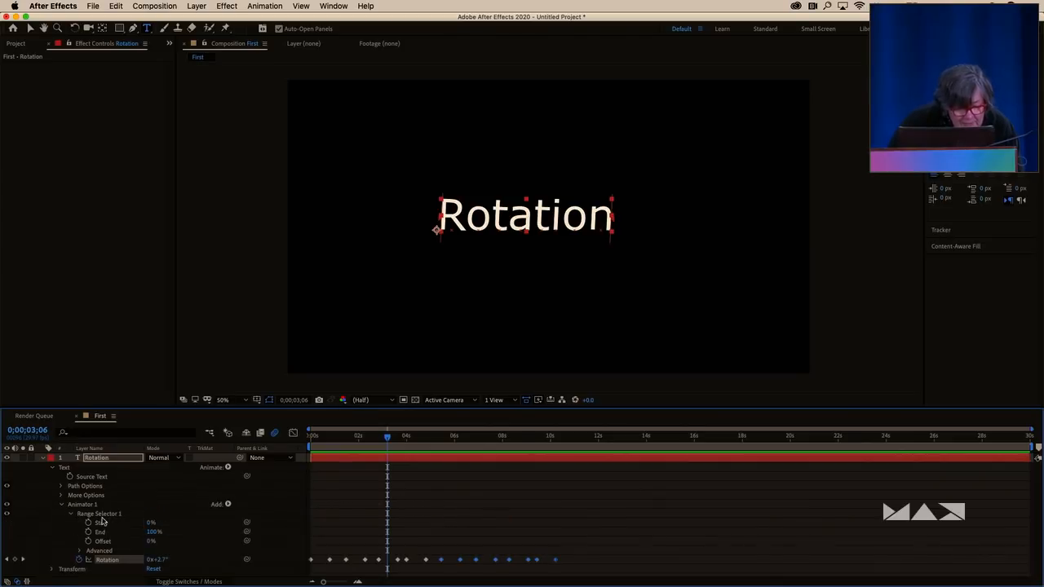
left_click(101, 524)
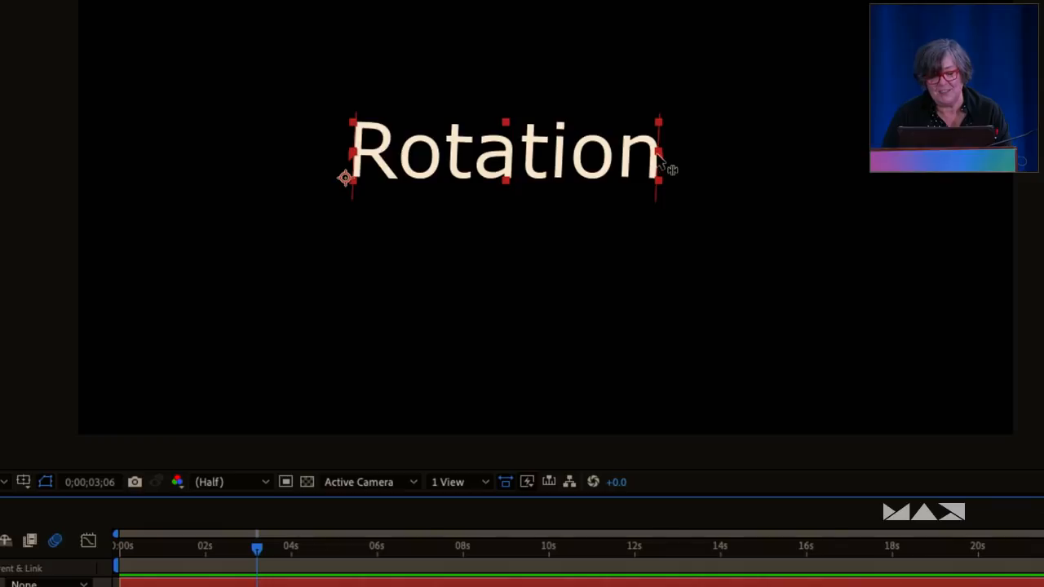
left_click_drag(659, 155, 401, 158)
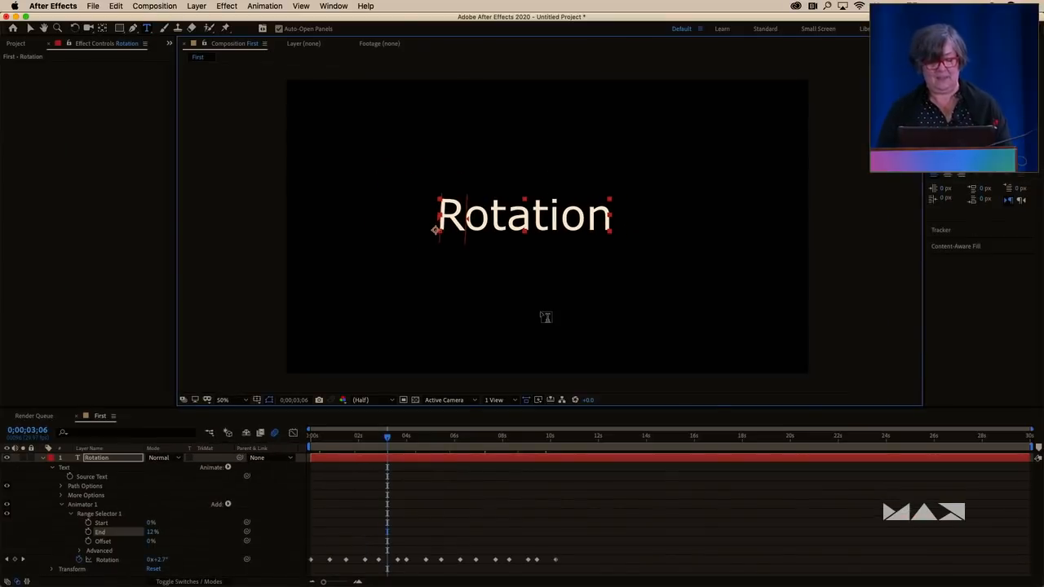
Play back the single-letter rotation from the start of the composition
left_click_drag(359, 441, 147, 441)
key("space")
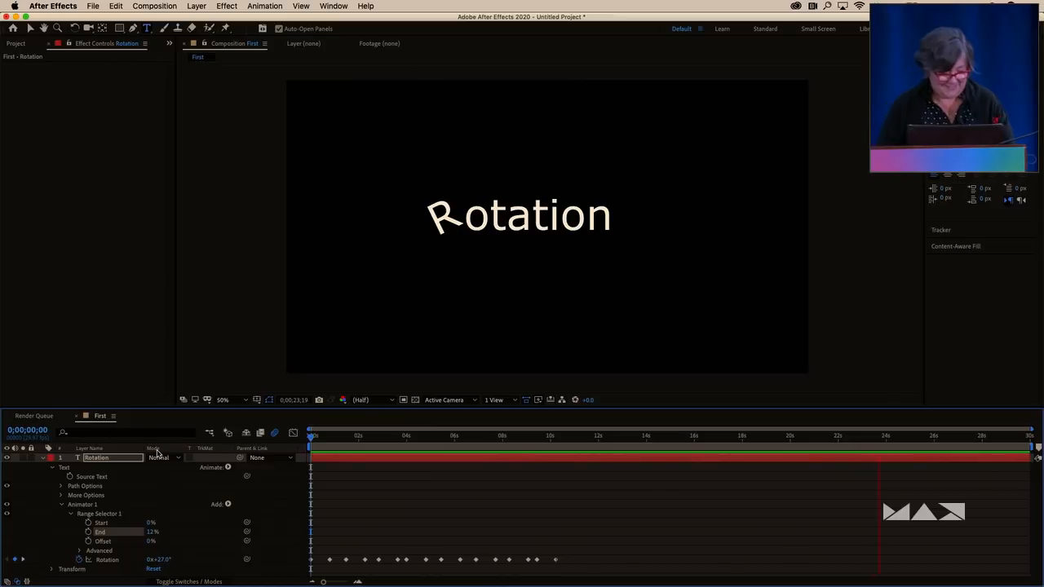
key("space")
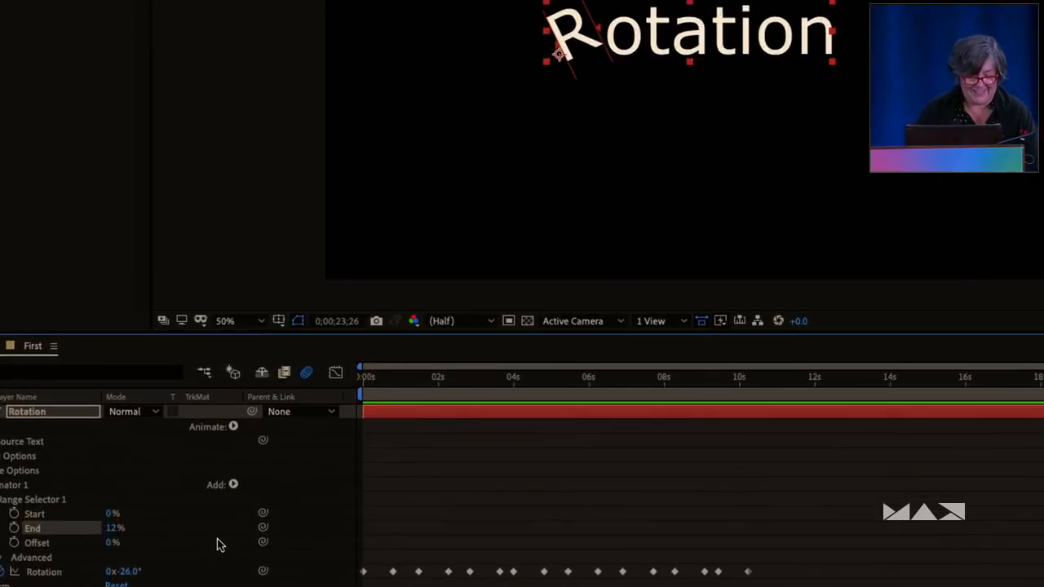
Add a second Range selector to Animator 1, expand its settings, and select its Start property
left_click(243, 454)
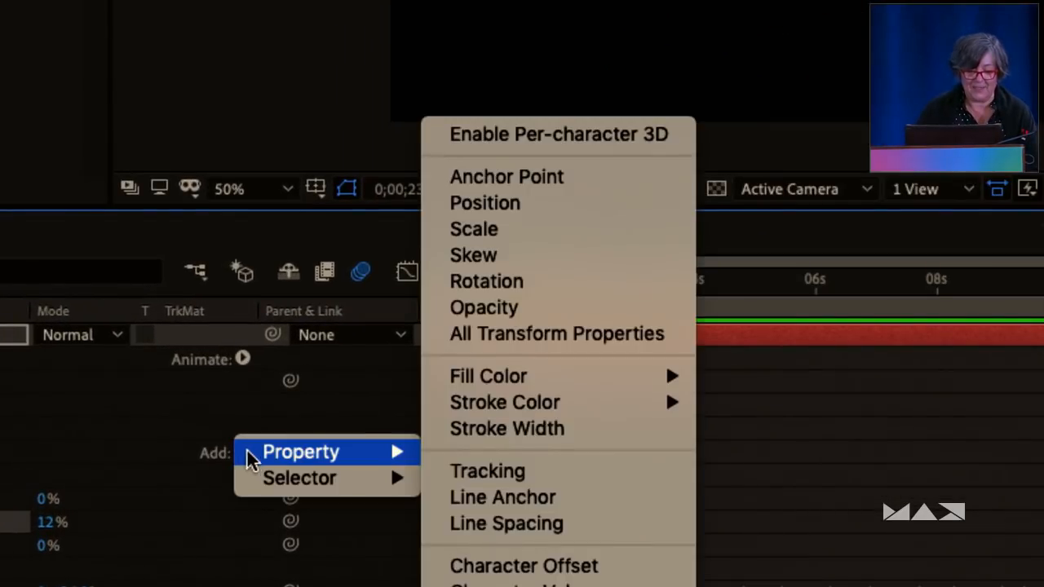
mouse_move(408, 486)
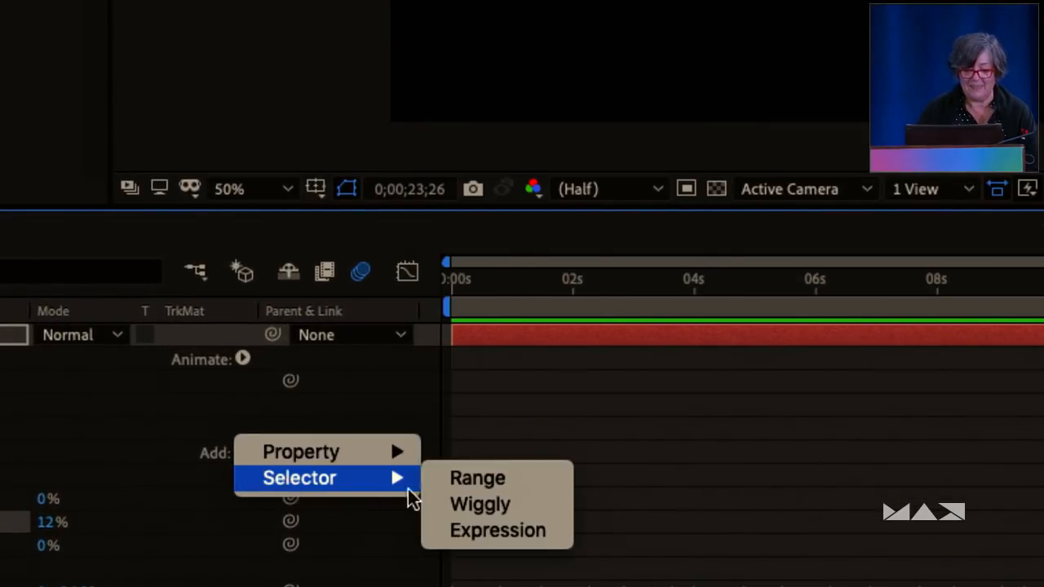
left_click(531, 490)
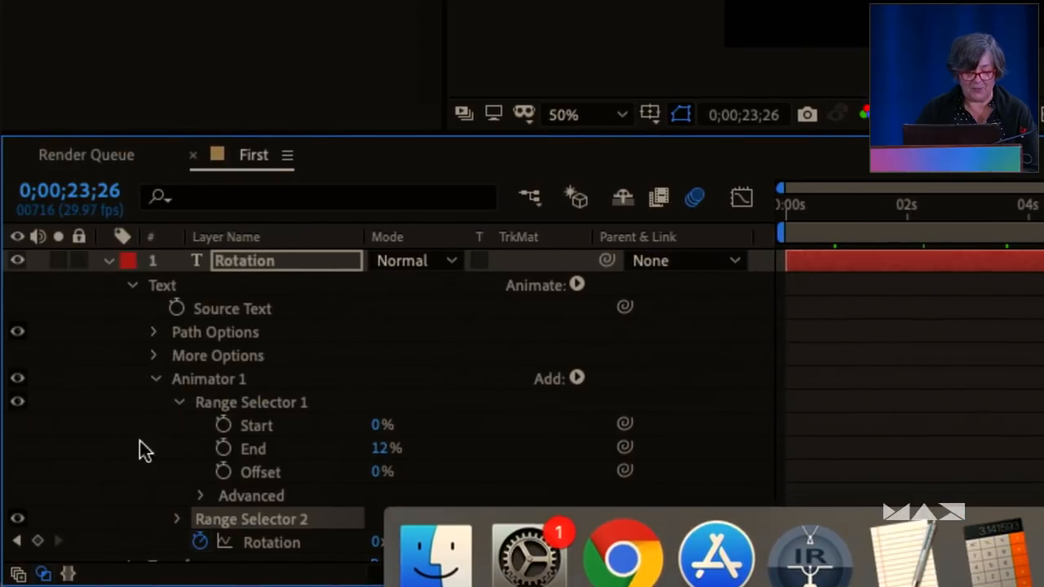
left_click(177, 520)
scroll(174, 481, "down", 2)
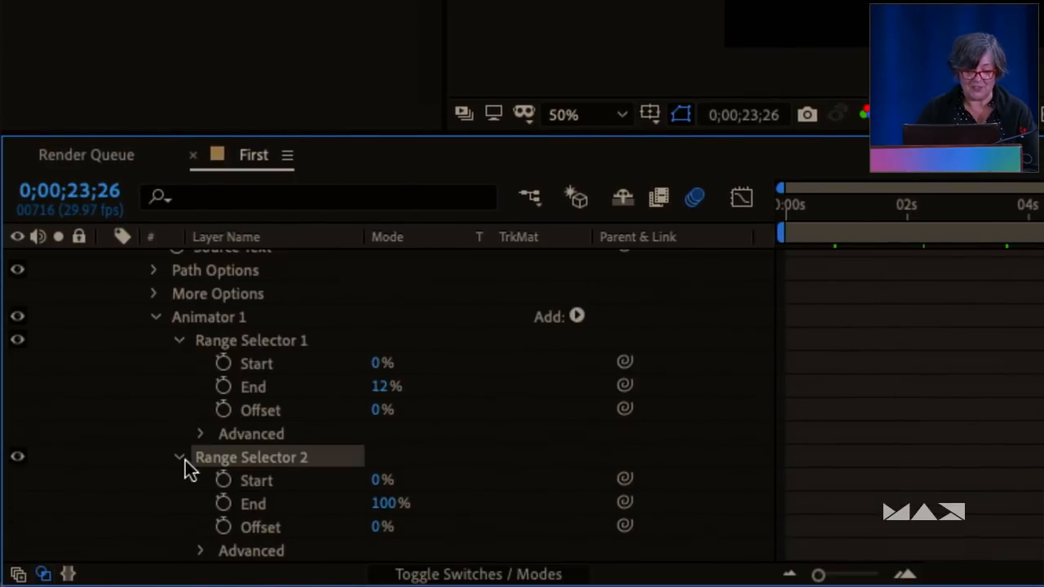
left_click(259, 483)
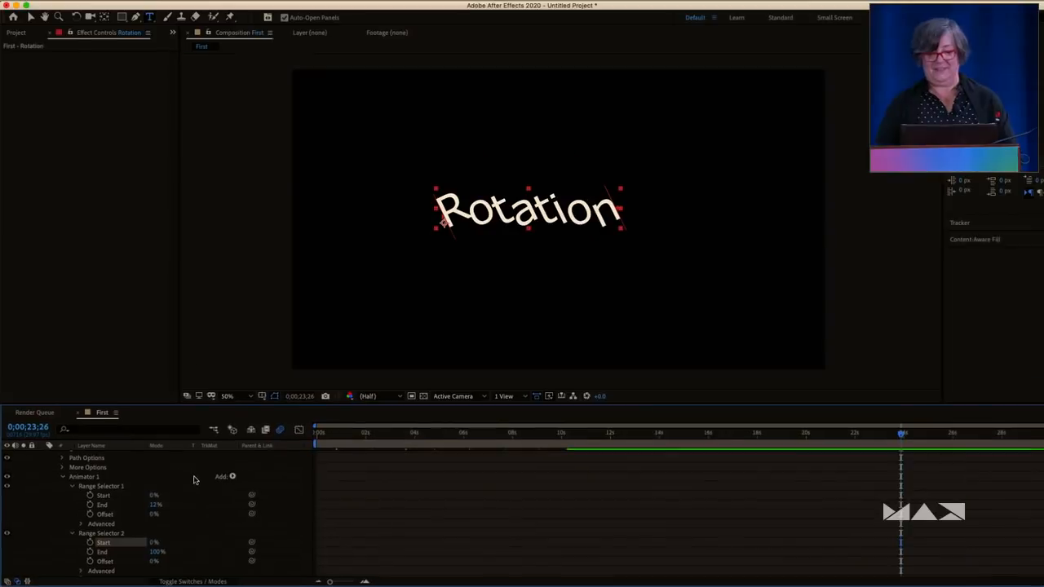
Limit Range Selector 2 to the second letter t with Start 50% and End 62%, and play back the rotation from the beginning
left_click_drag(436, 230, 528, 218)
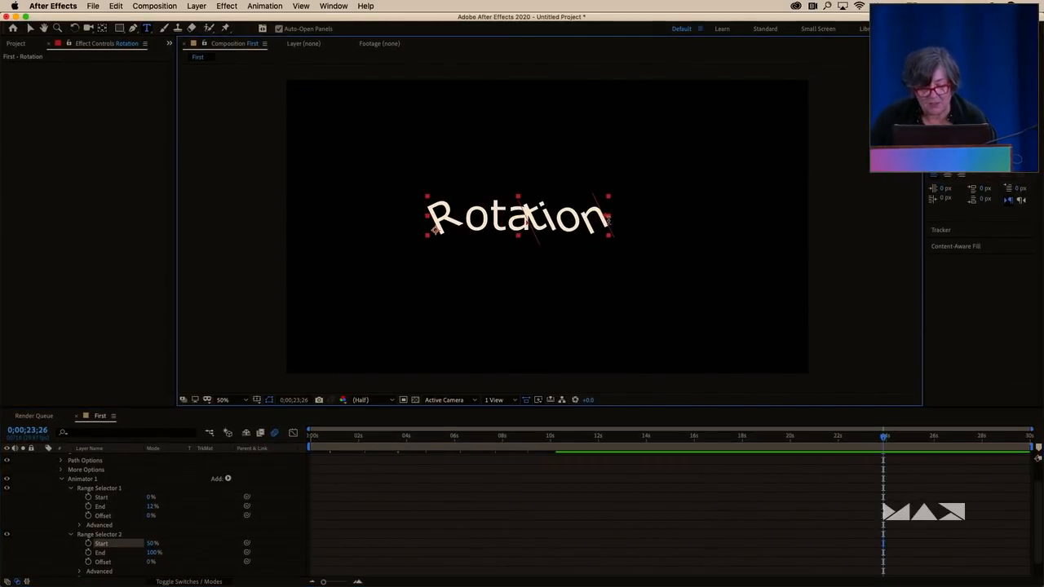
left_click_drag(610, 219, 541, 219)
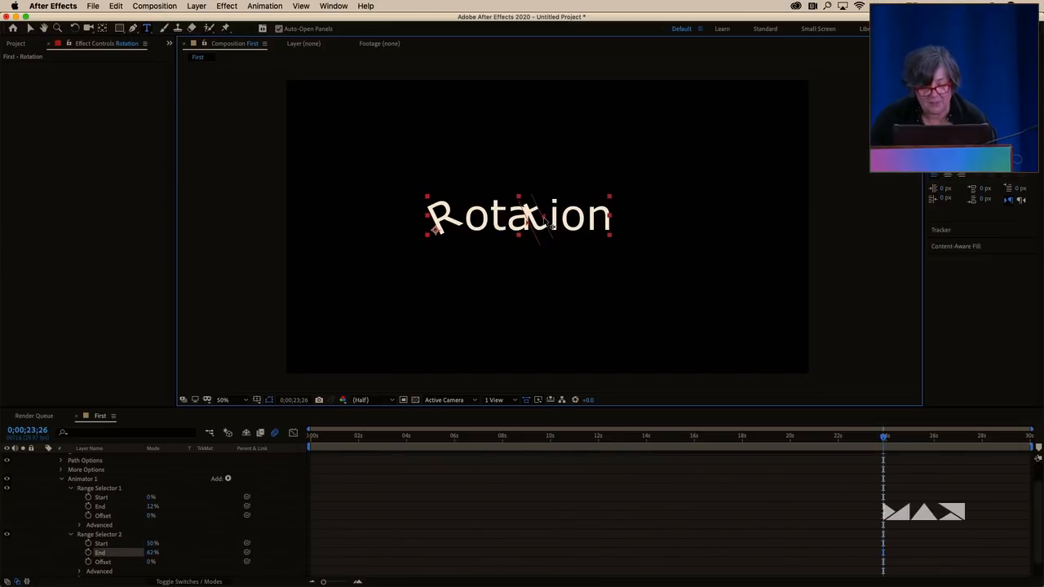
left_click_drag(364, 440, 203, 443)
key("space")
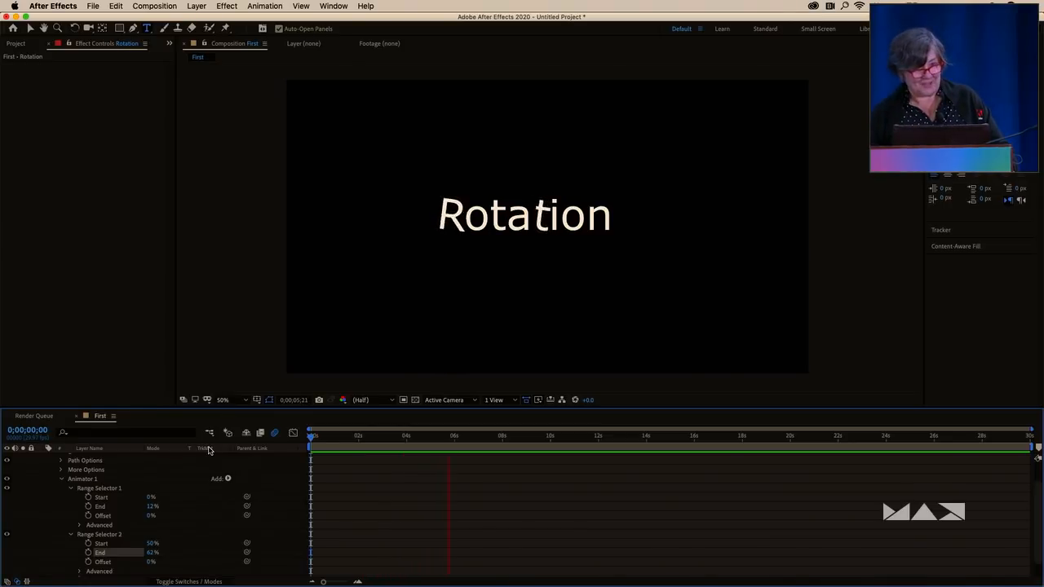
key("space")
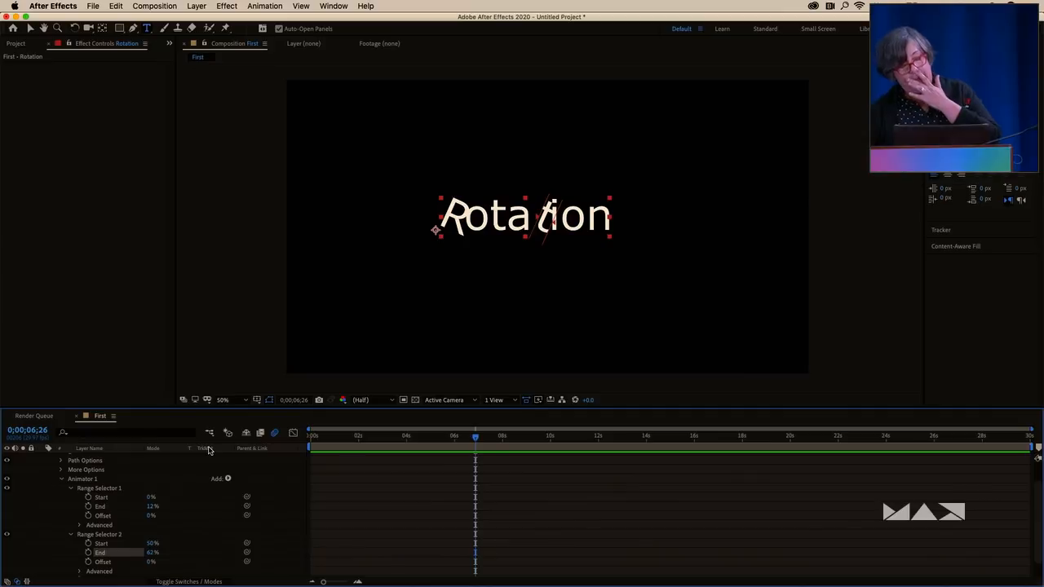
Delete the Rotation text layer and return the current time to the start of the composition
scroll(163, 491, "up", 3)
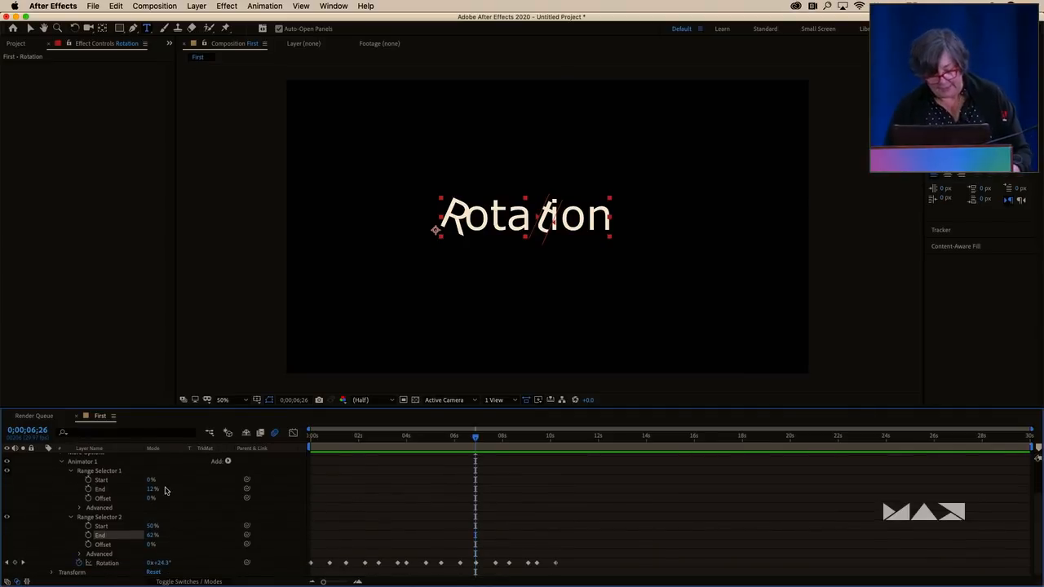
double_click(97, 459)
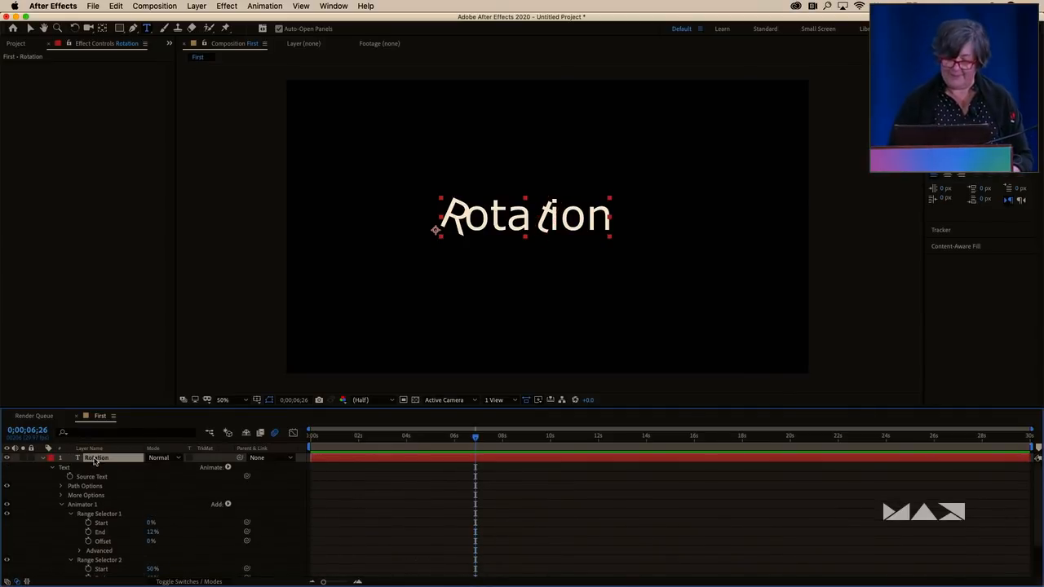
key("Delete")
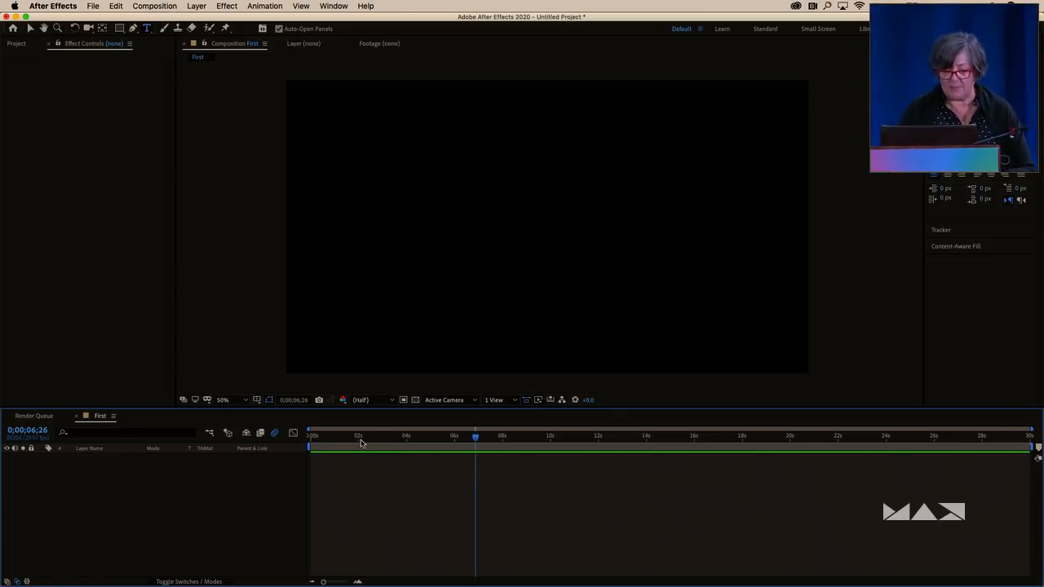
key("Home")
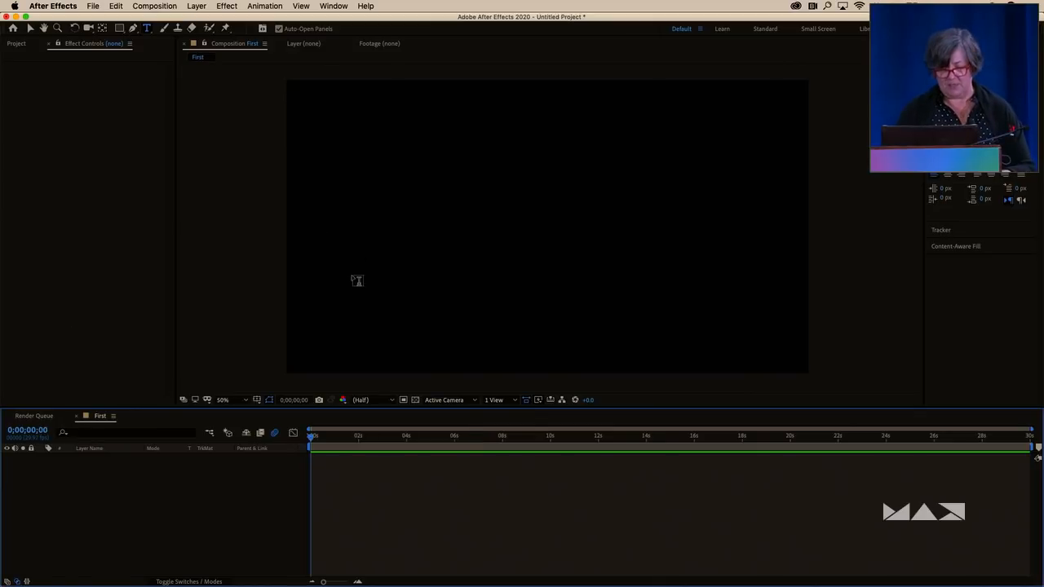
Create a text layer reading "I don't want to work" and move it so the whole line fits within the frame
left_click(397, 256)
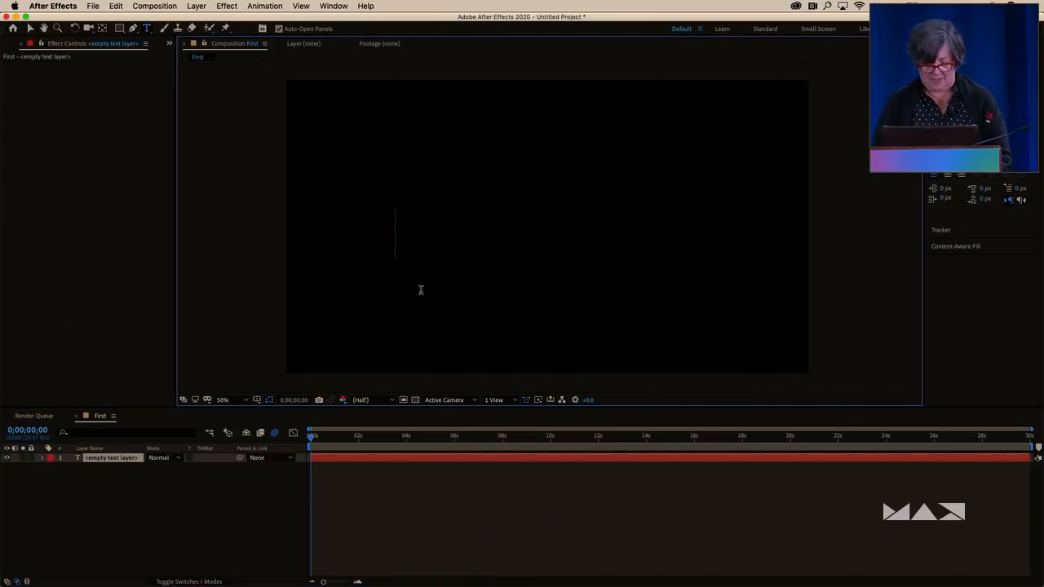
type("I don't wan")
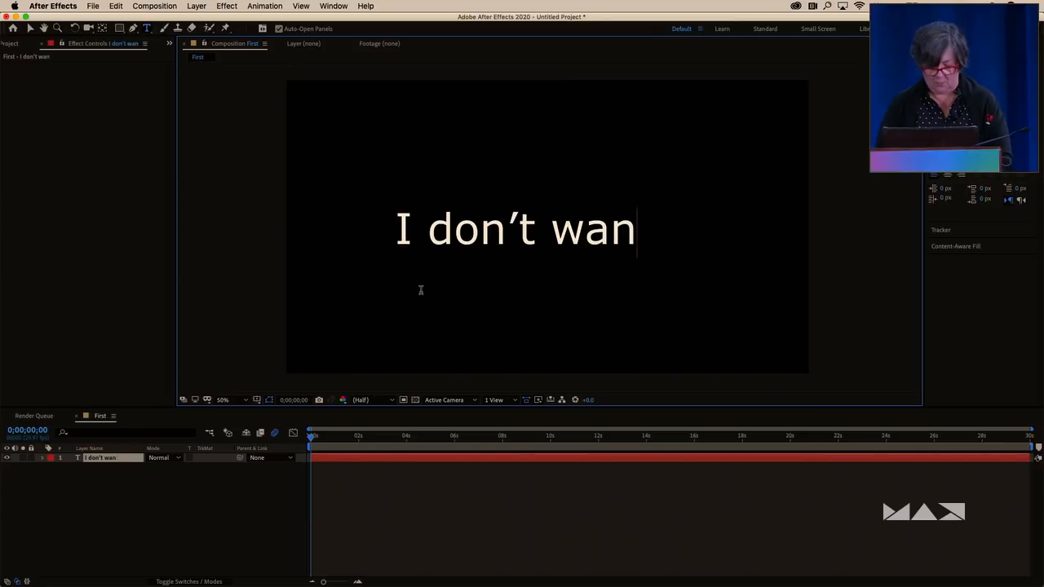
type("t to work")
left_click(93, 460)
left_click(29, 28)
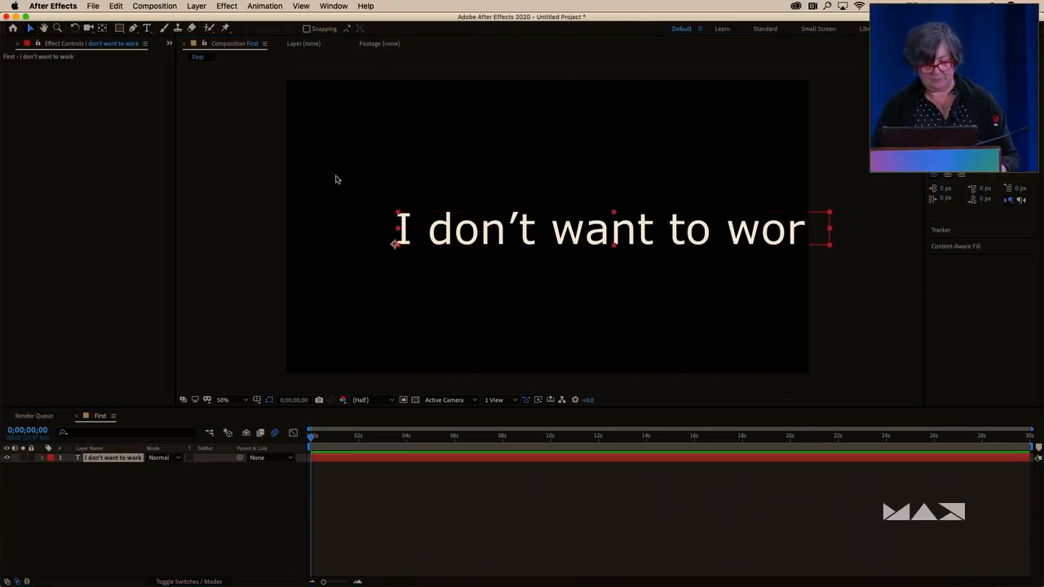
left_click_drag(490, 237, 434, 246)
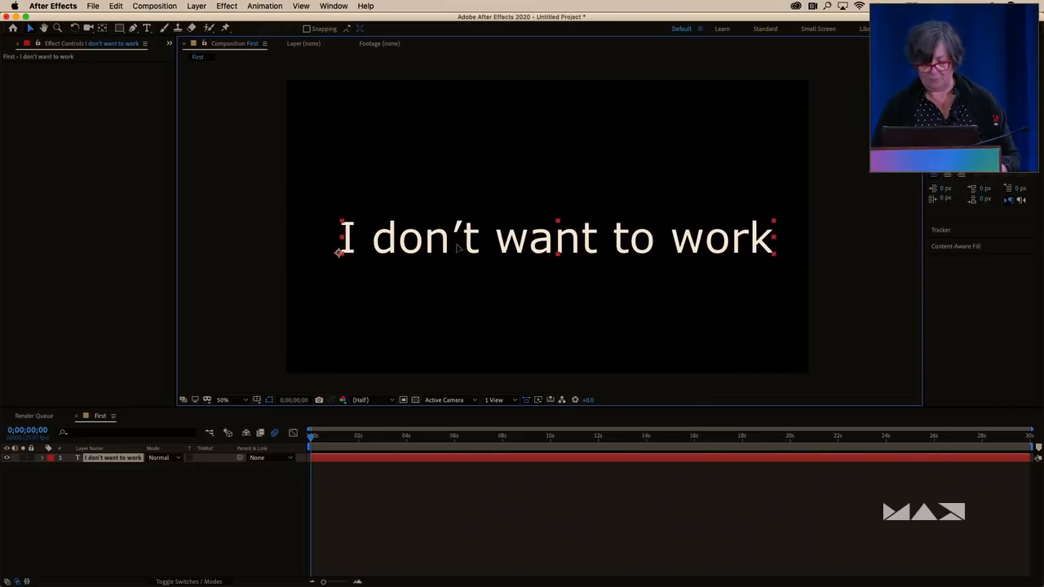
left_click(188, 536)
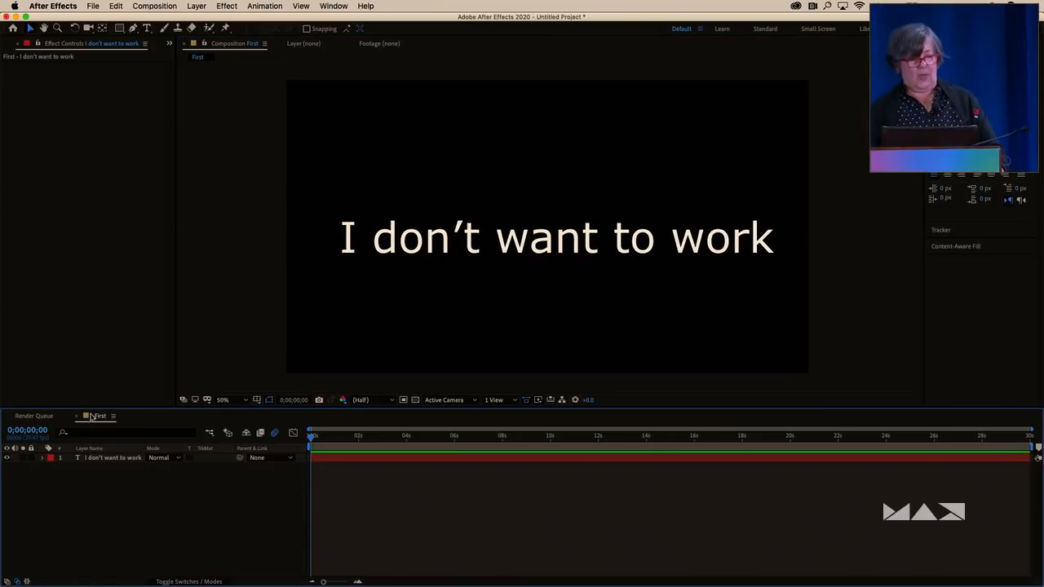
Add an RGB Fill Color animator to the new text layer and set its color to bright green
left_click(43, 458)
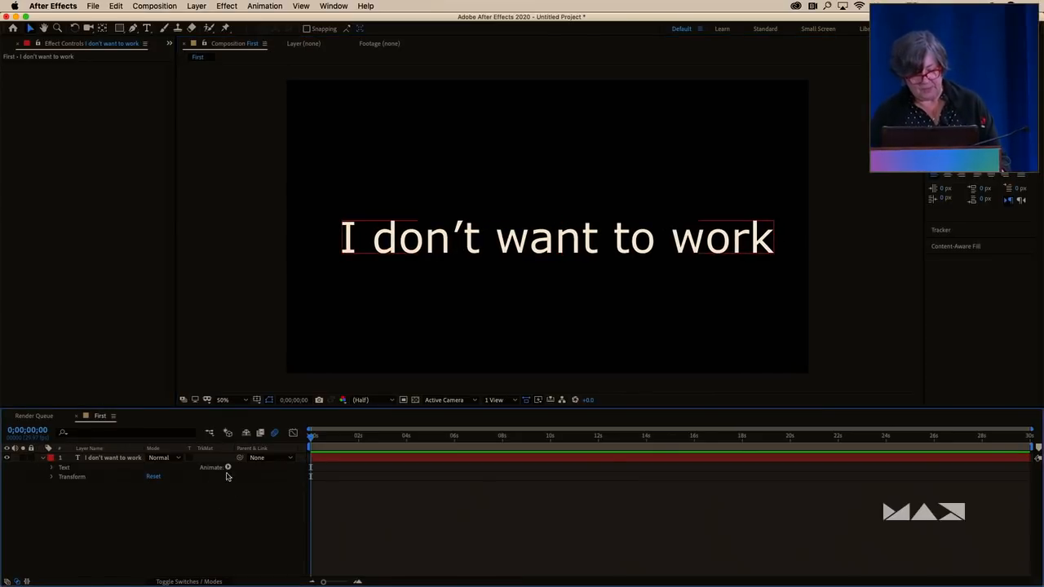
left_click(230, 468)
mouse_move(309, 474)
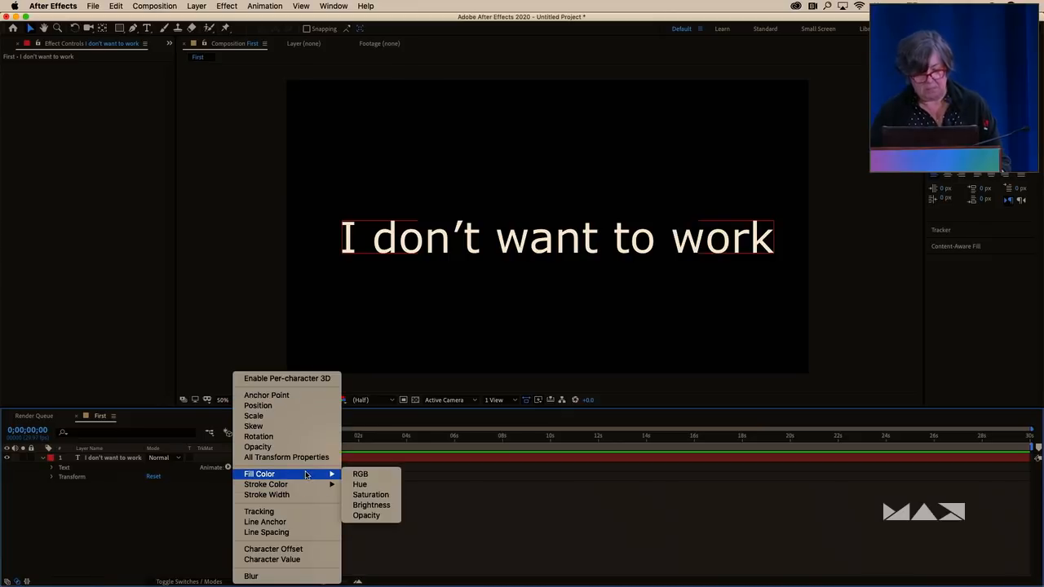
left_click(369, 476)
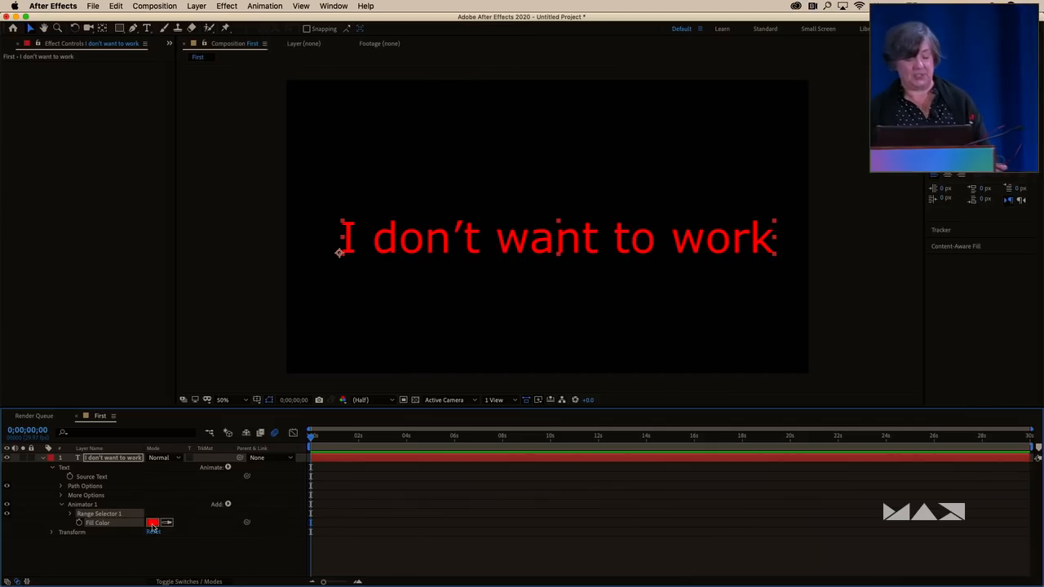
left_click(153, 523)
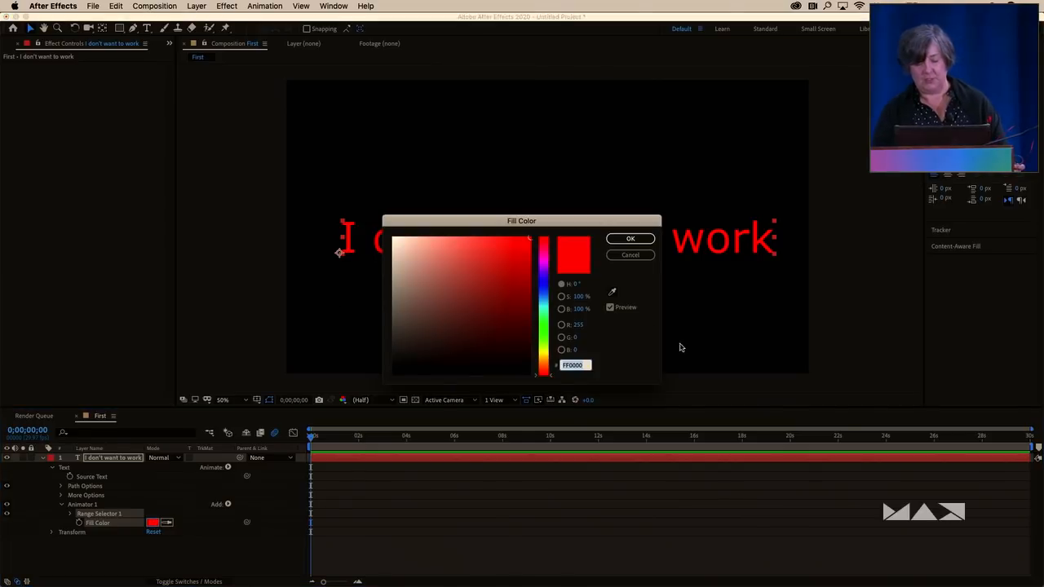
left_click(547, 333)
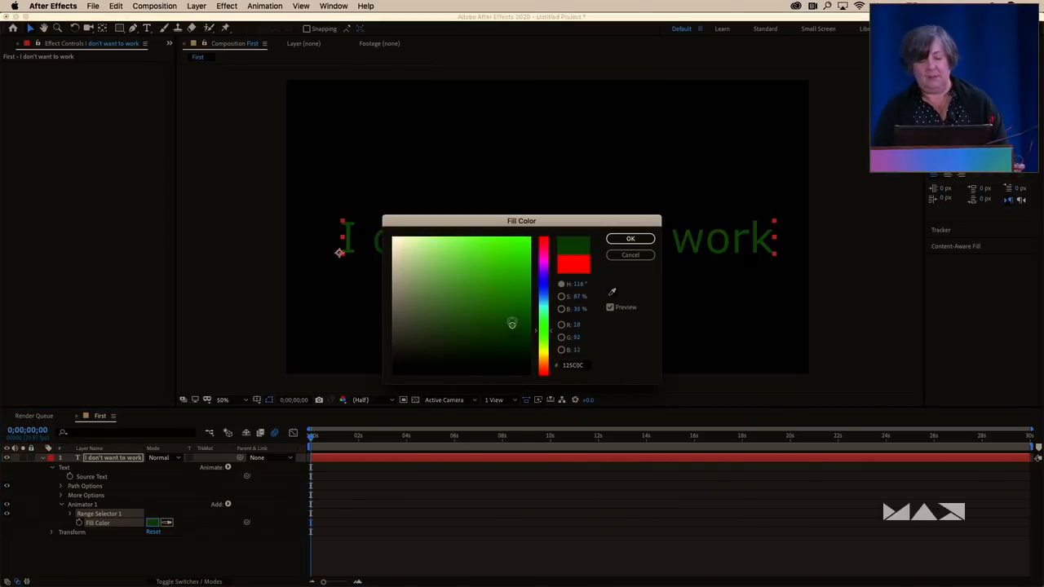
left_click(631, 238)
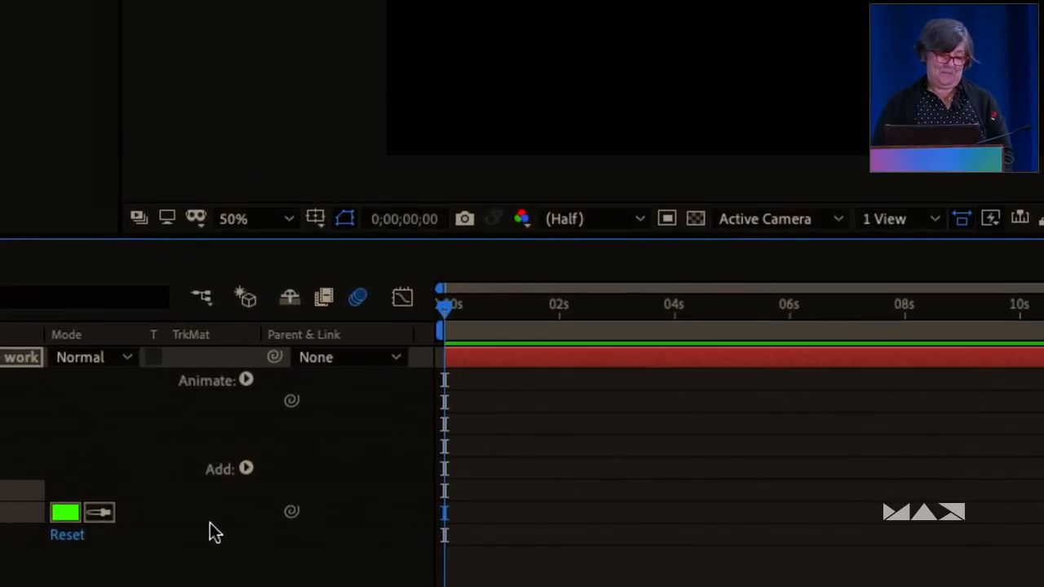
Add a Wiggly selector to Animator 1 and play back the changing letter colors
left_click(248, 408)
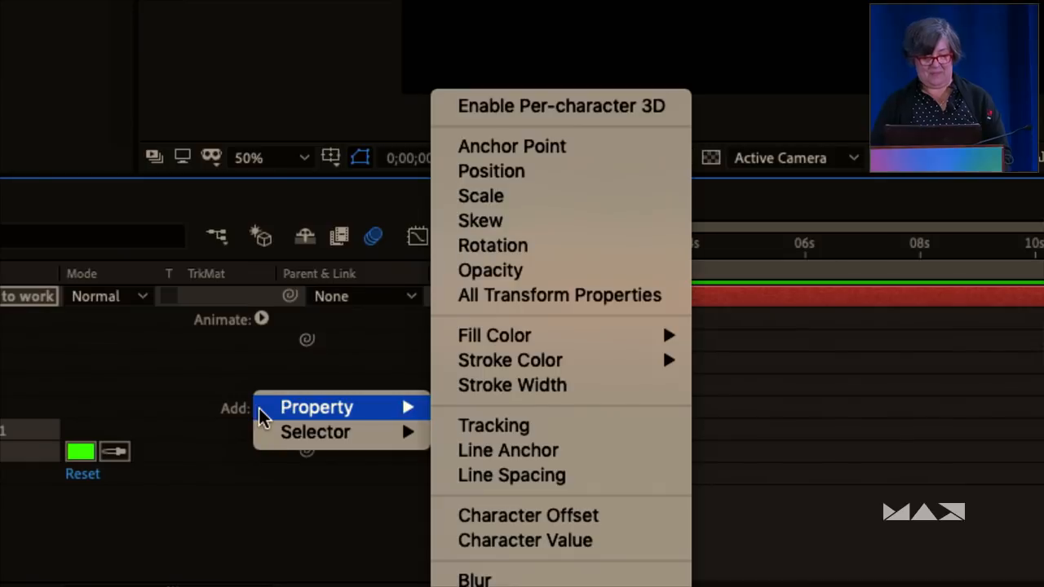
mouse_move(289, 437)
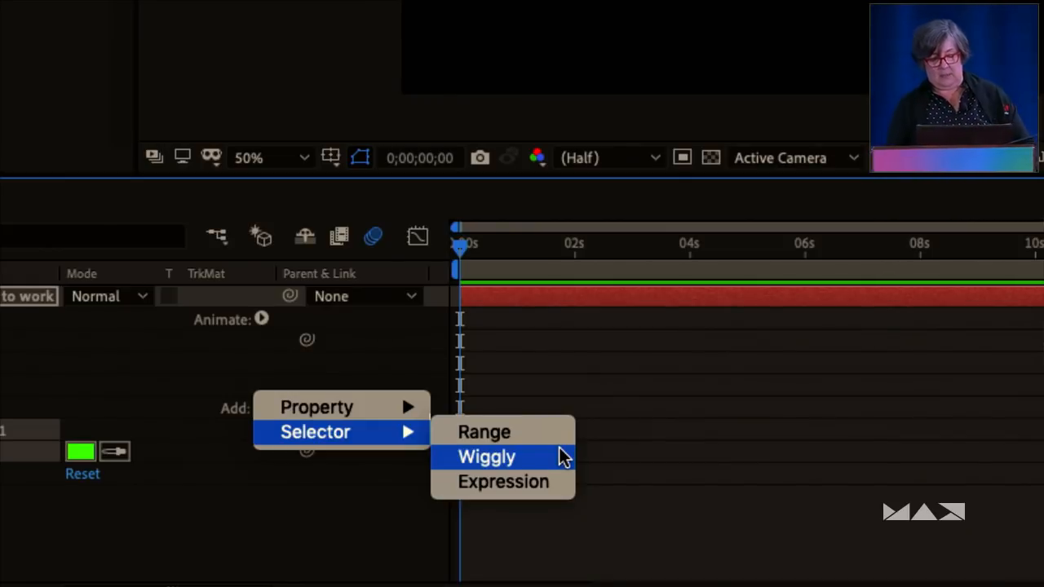
left_click(563, 457)
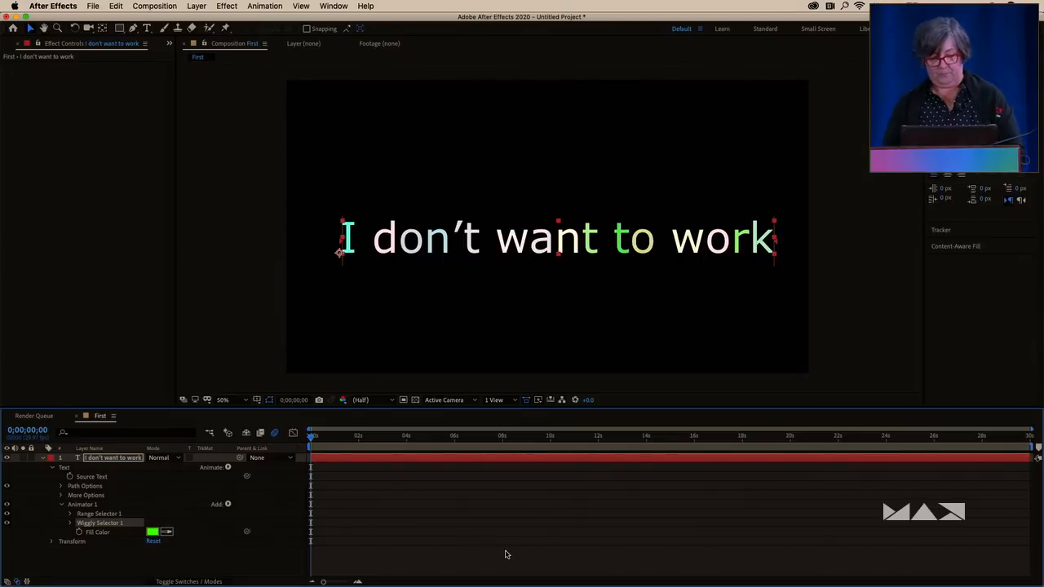
key("space")
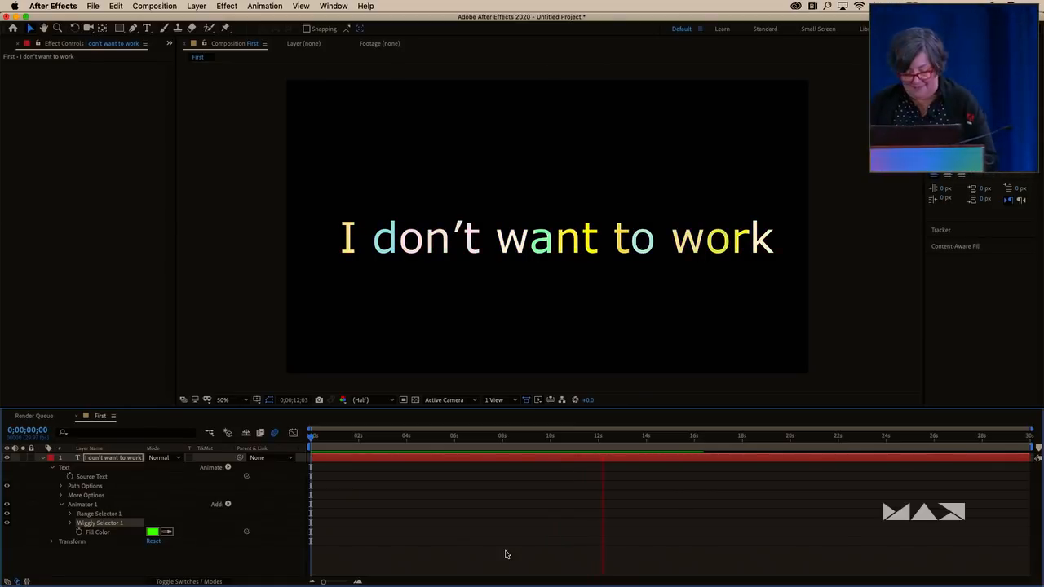
key("space")
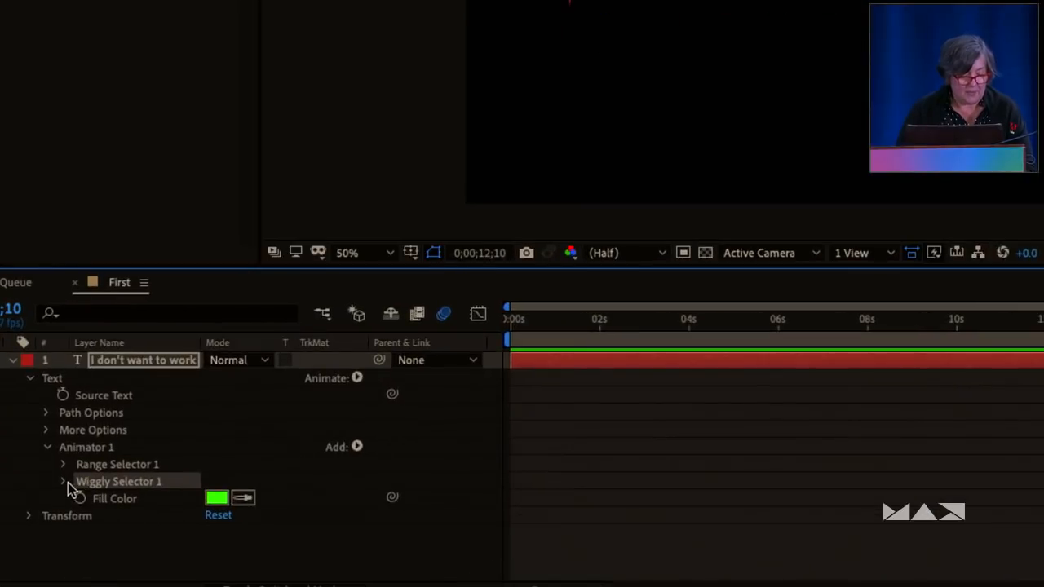
Set Wiggly Selector 1's Wiggles/Second to 20 and play back the color changes from the start
left_click(64, 482)
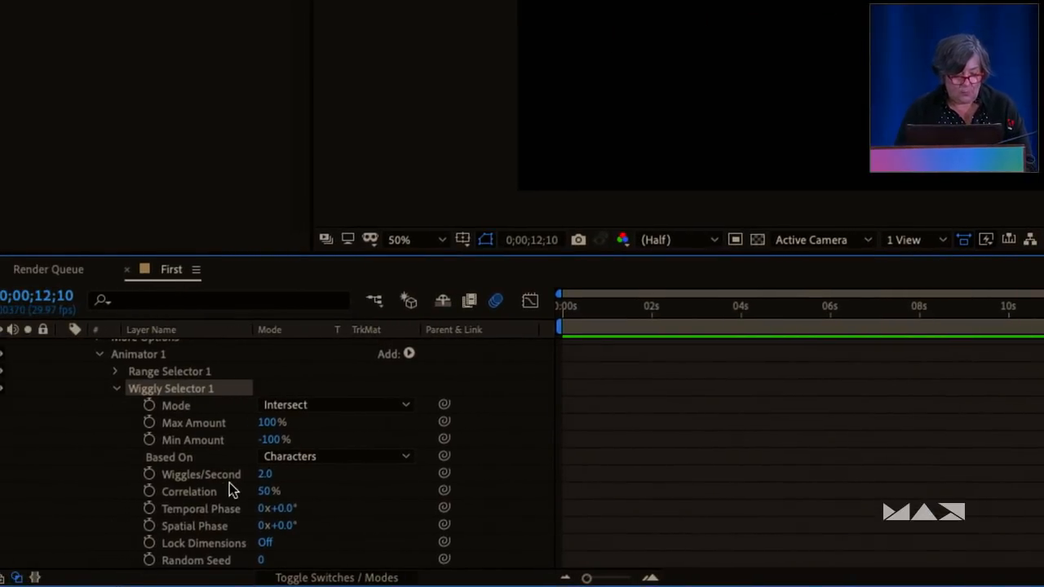
left_click(265, 475)
type("20")
left_click(55, 522)
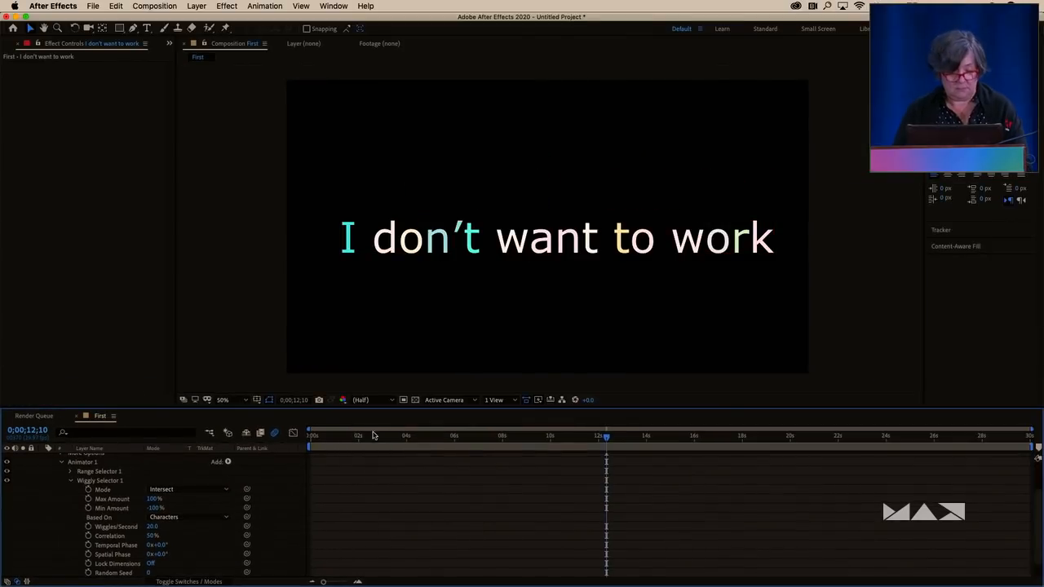
key("space")
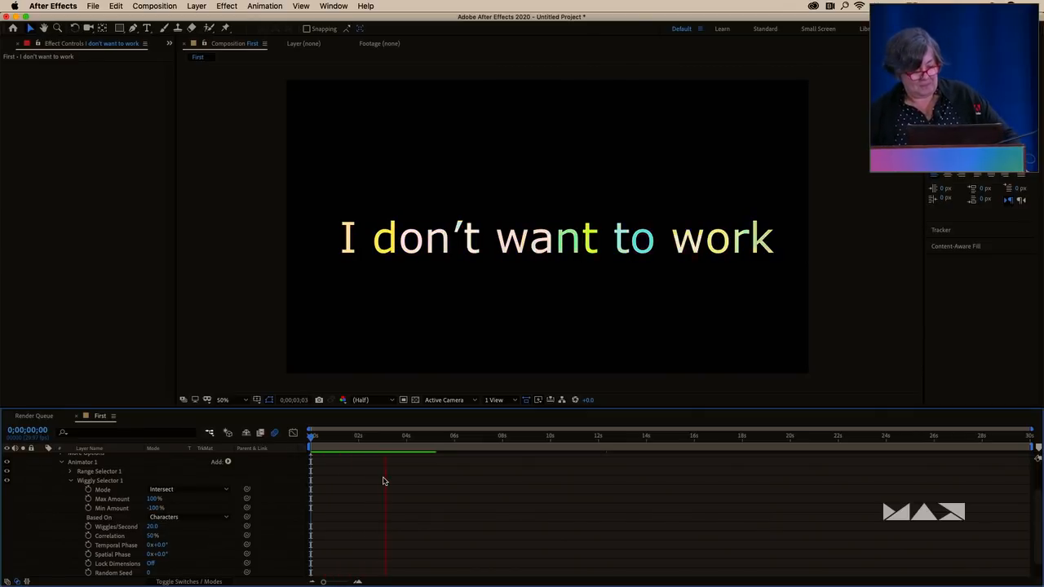
key("space")
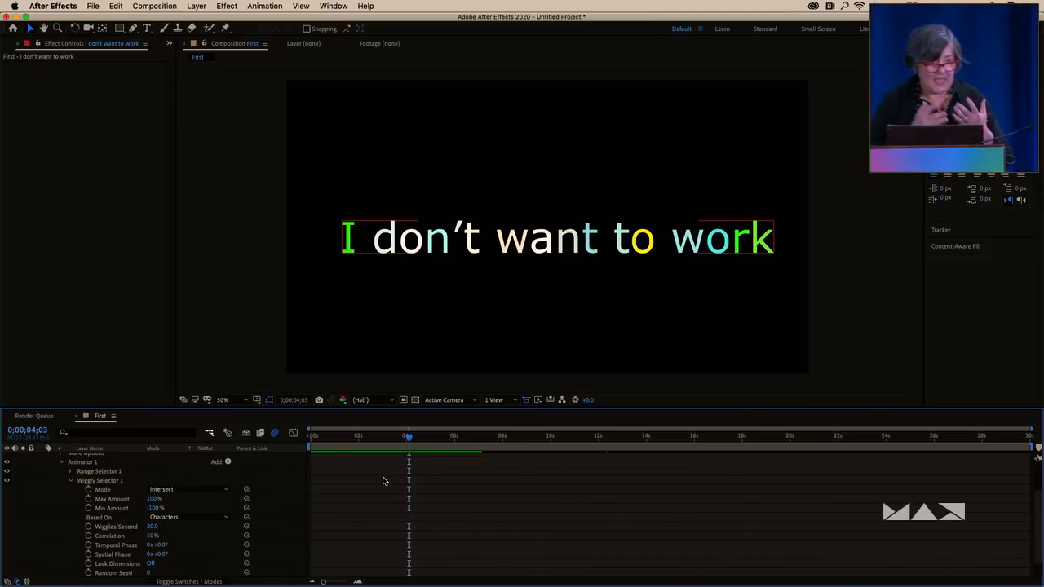
Add a Scale property of 164% to Animator 1 and play back the combined color and size wiggle
left_click(86, 462)
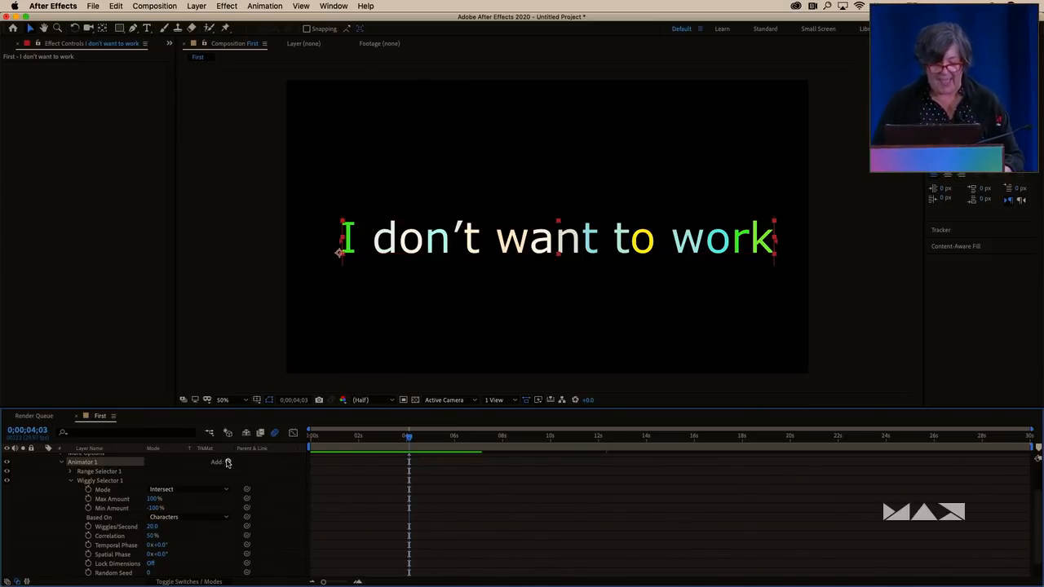
left_click(227, 462)
mouse_move(266, 459)
left_click(353, 417)
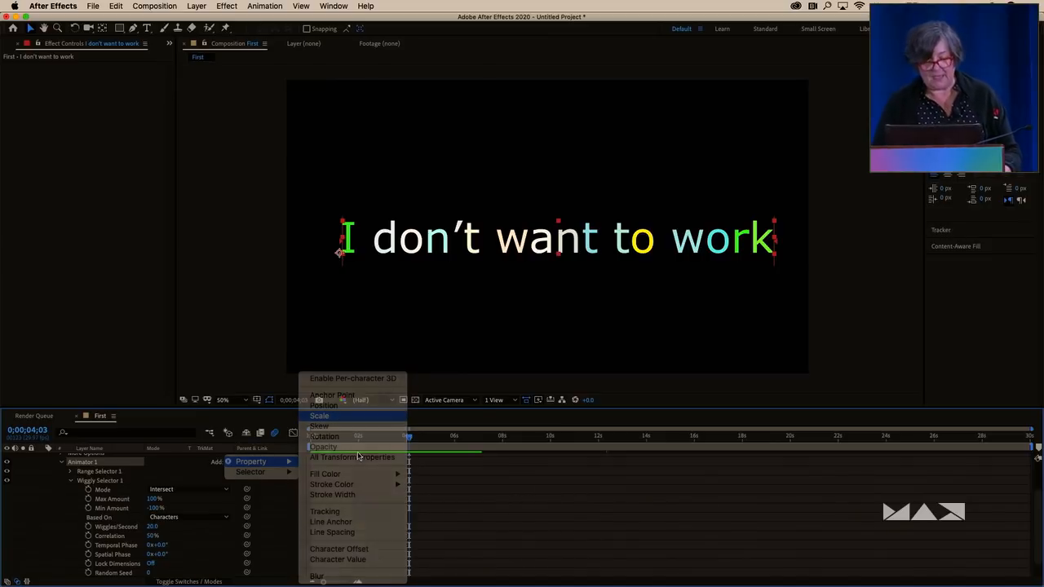
left_click(186, 573)
type("164")
key("Return")
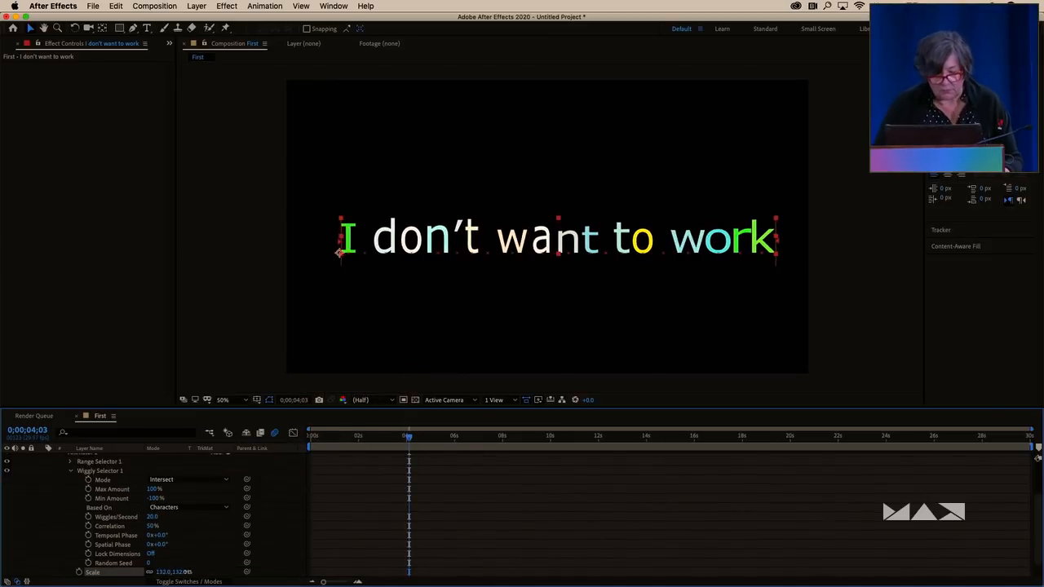
key("space")
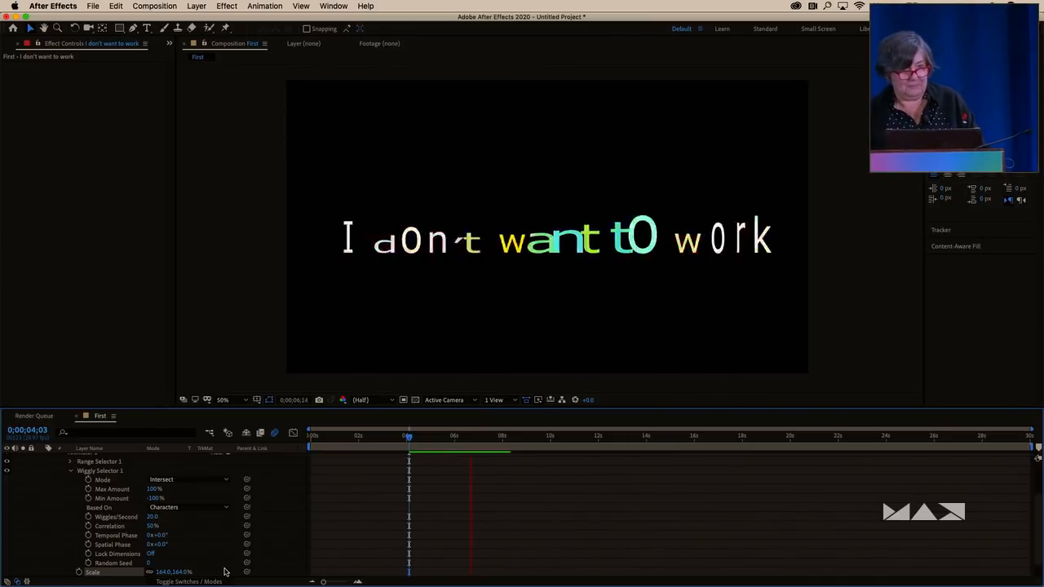
key("space")
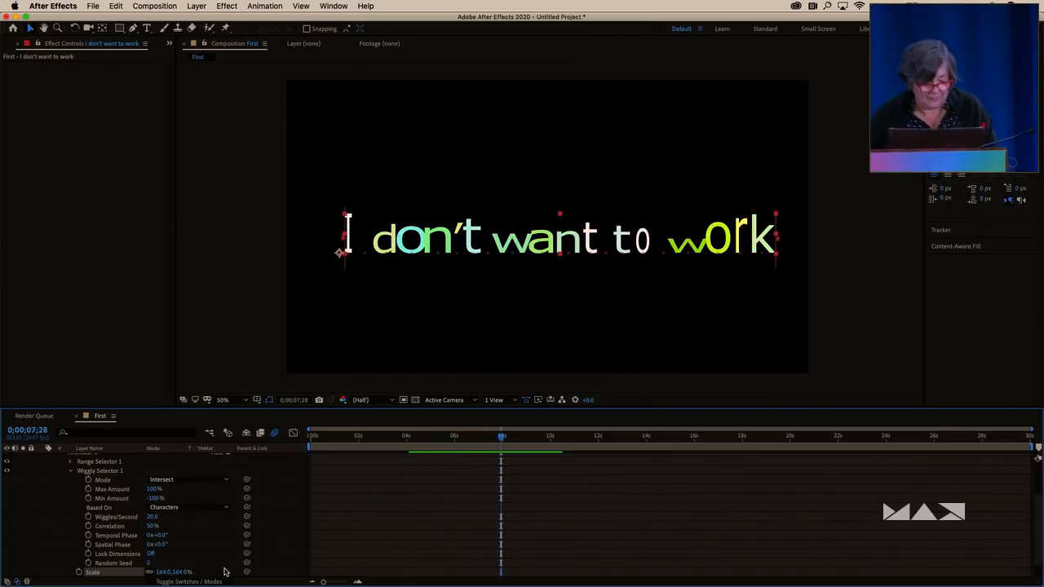
Set Wiggly Selector 1's Wiggles/Second to 2
left_click(153, 517)
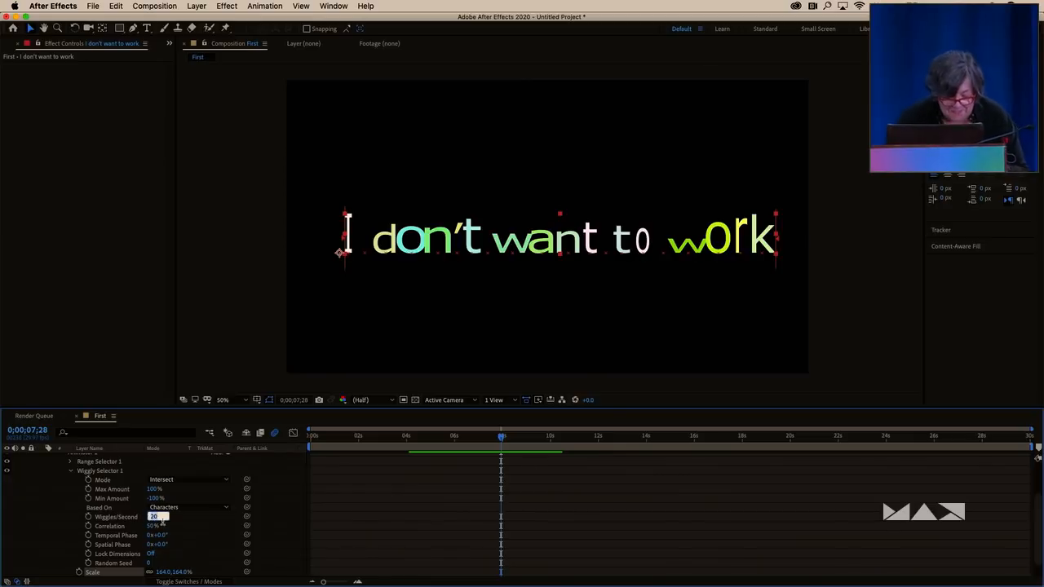
type("2")
left_click(227, 538)
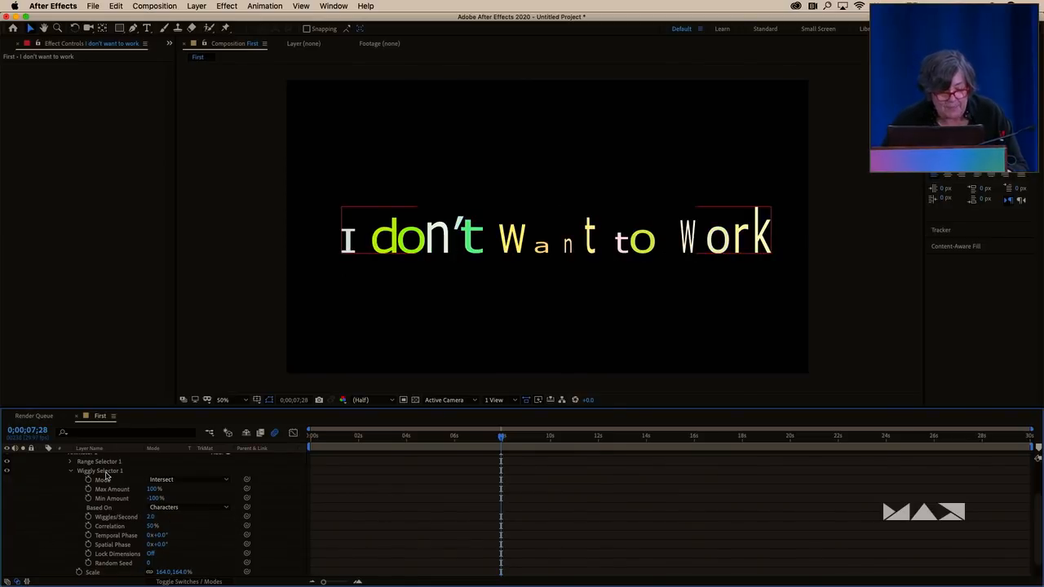
Add an Opacity property of 0% to Animator 1 and play back the combined wiggle from the start
scroll(118, 488, "up", 3)
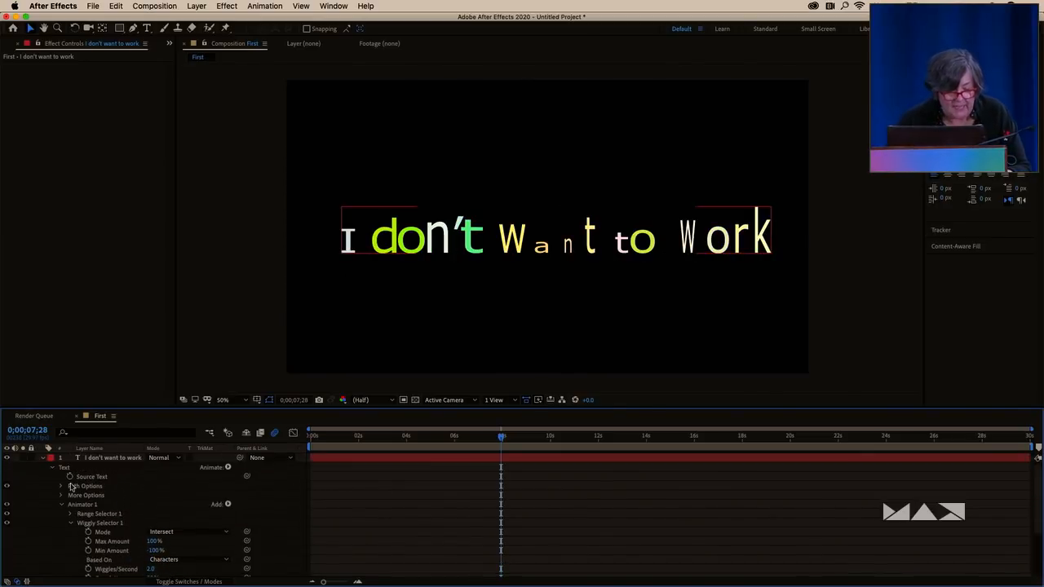
left_click(84, 506)
left_click(228, 504)
mouse_move(257, 505)
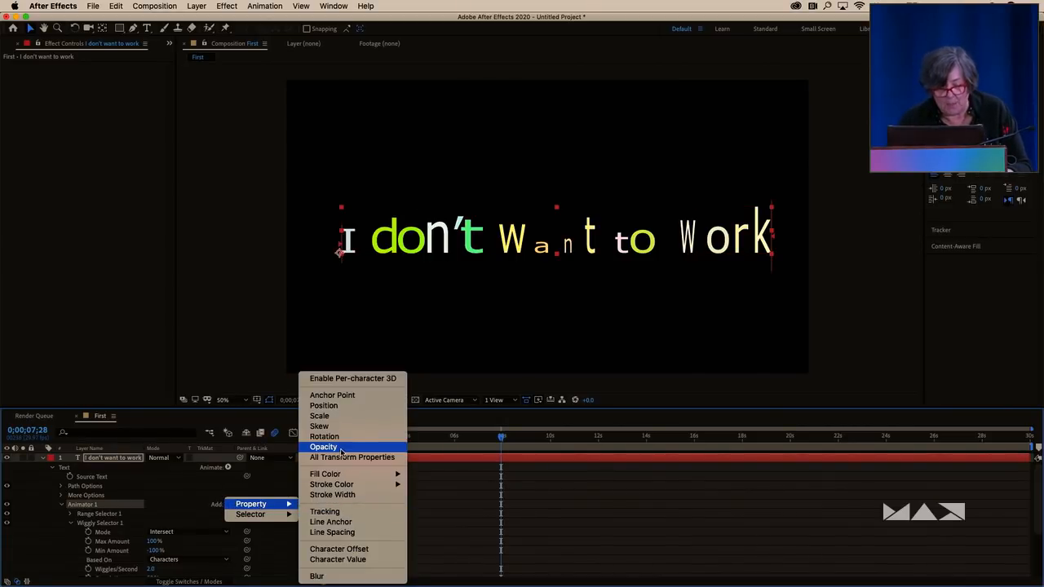
left_click(325, 447)
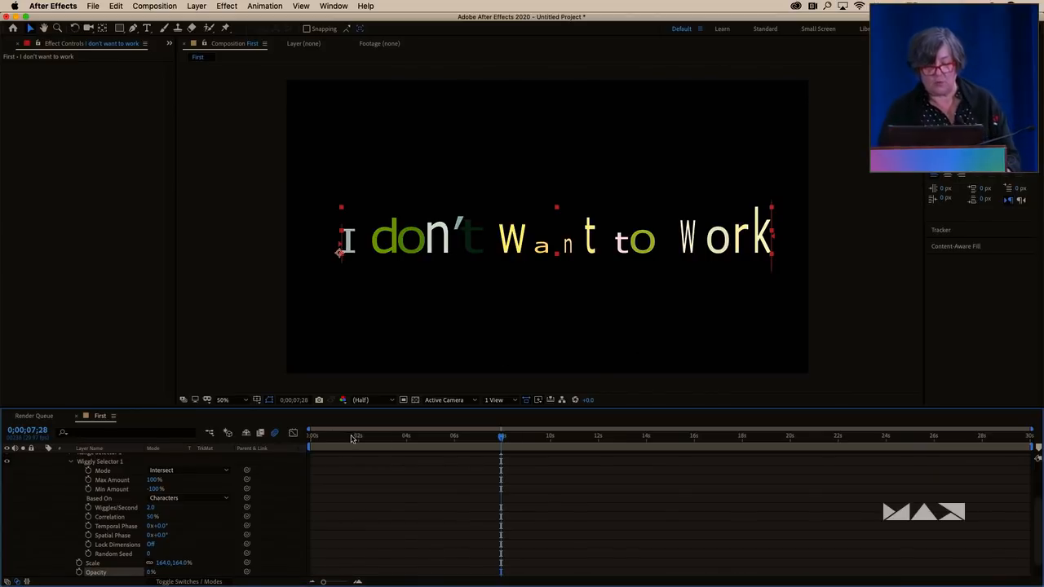
left_click_drag(351, 437, 170, 451)
key("space")
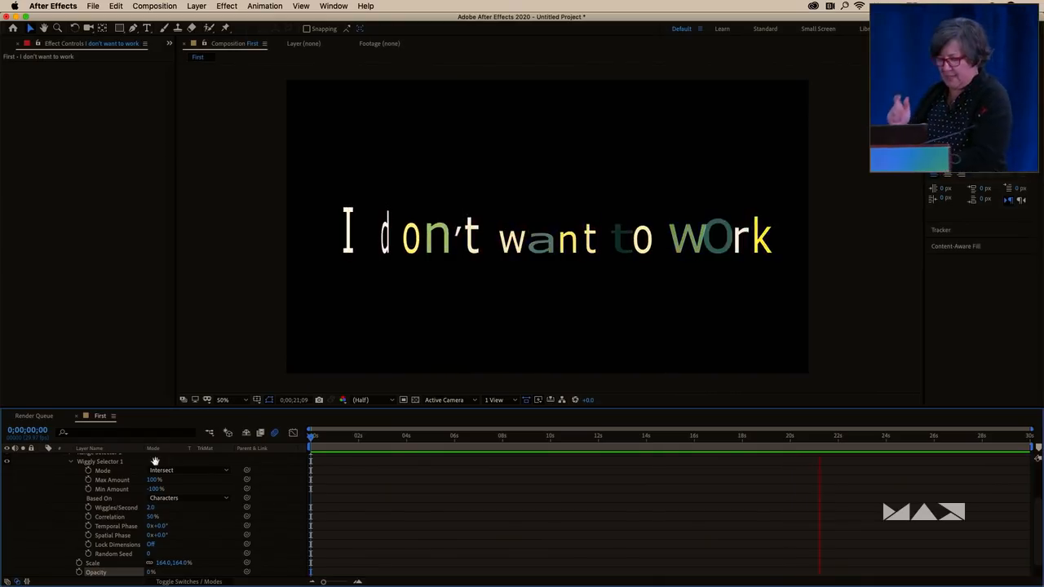
key("space")
Delete the text layer, and clear the First composition and the Solids folder from the project
scroll(183, 483, "up", 4)
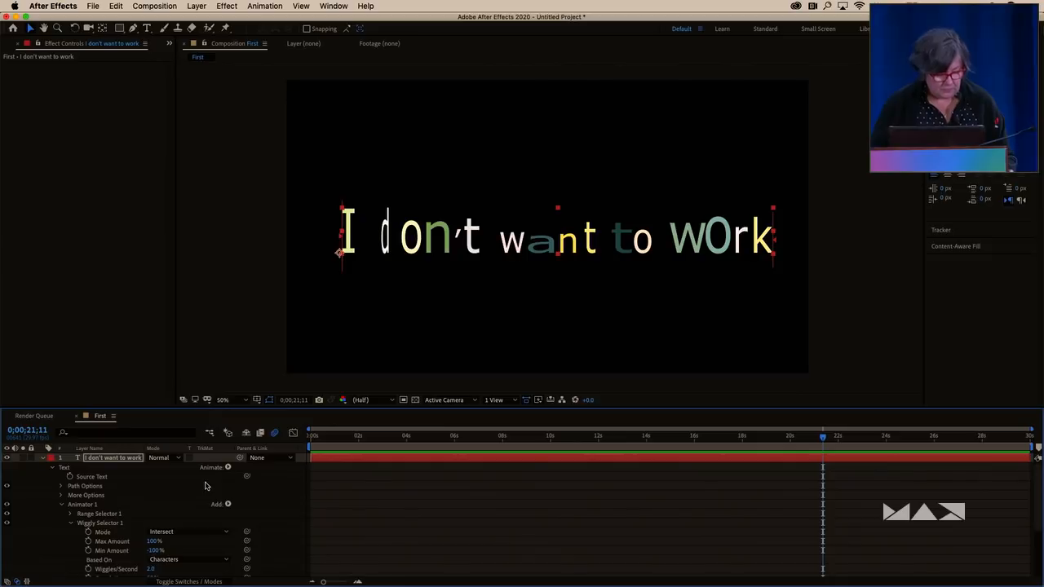
left_click(103, 461)
key("Delete")
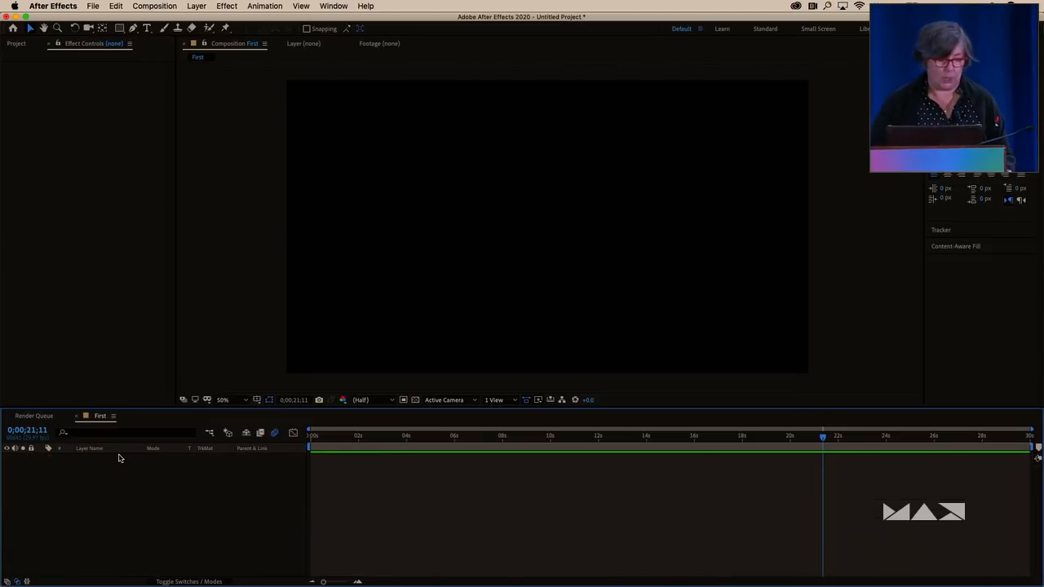
left_click(5, 43)
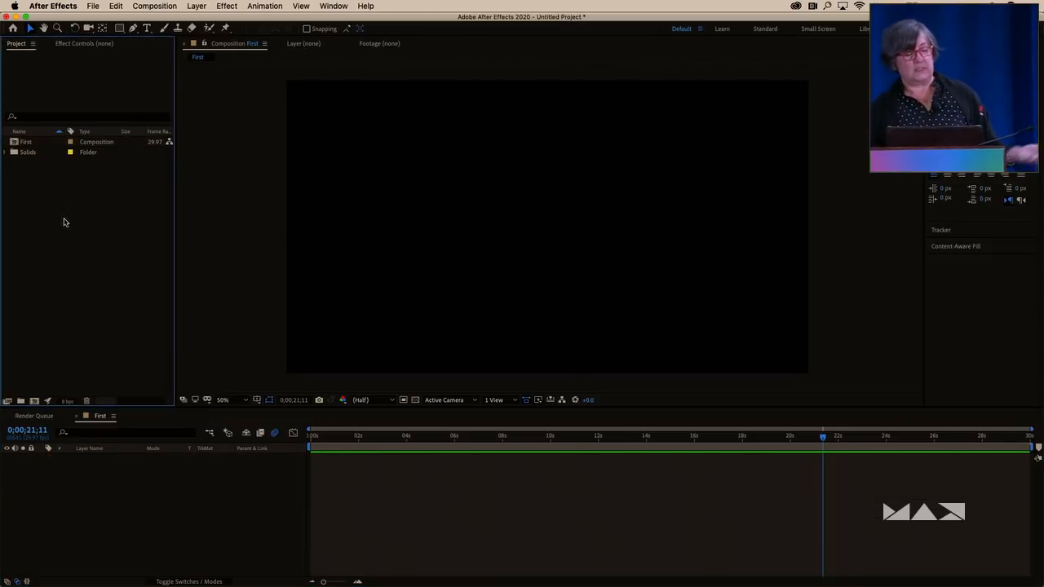
left_click_drag(63, 224, 2, 89)
key("Delete")
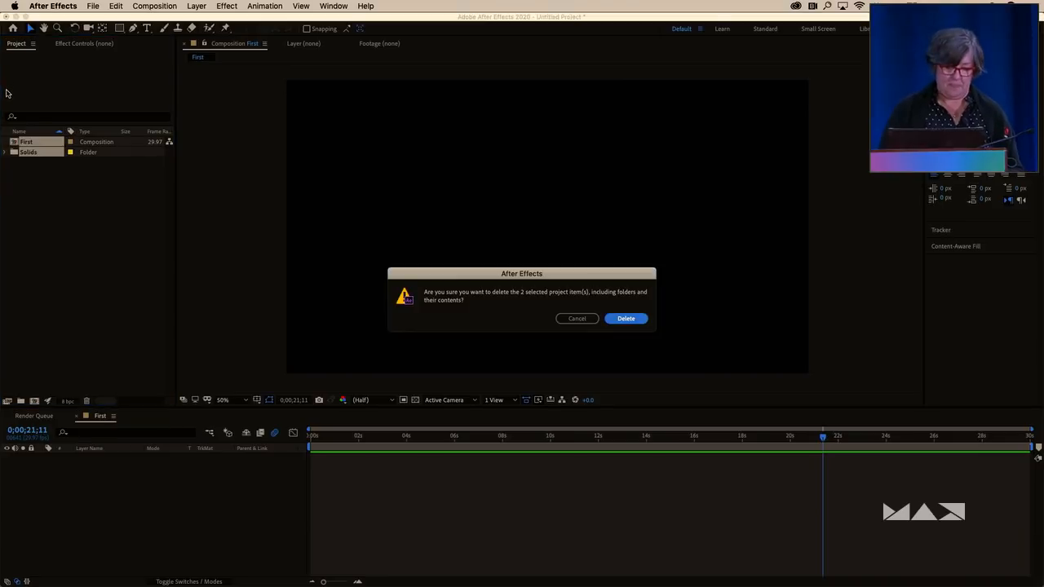
left_click(619, 319)
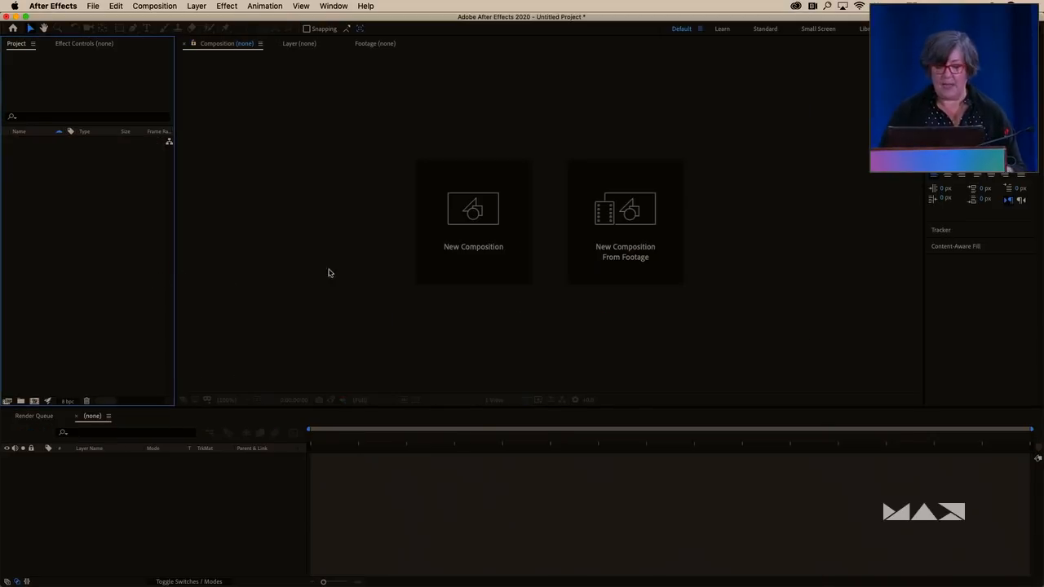
Import Ilustrator logo.ai as a composition with its footage dimensions set to Layer Size
key("super+i")
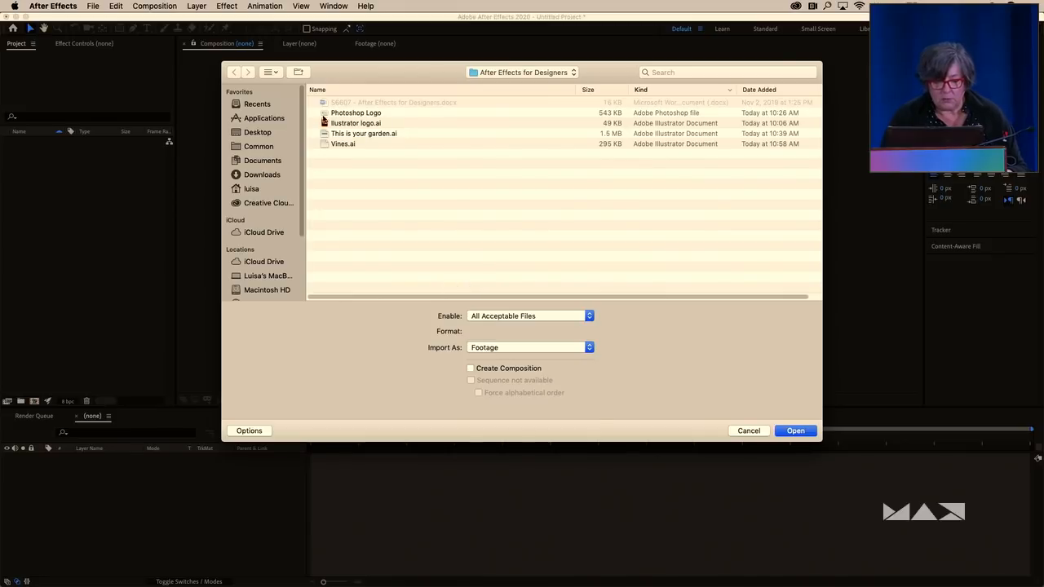
left_click(325, 123)
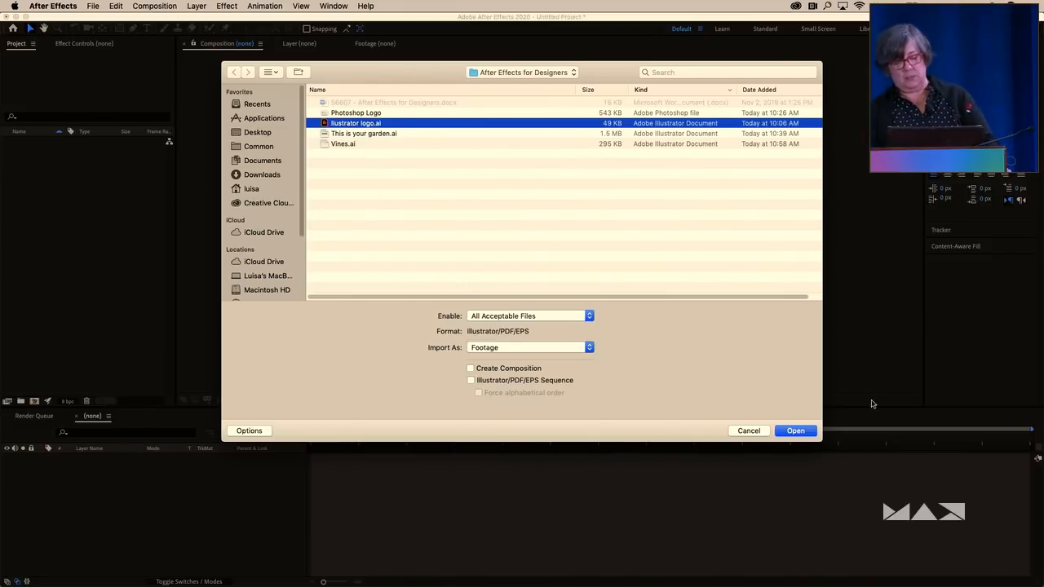
left_click(797, 430)
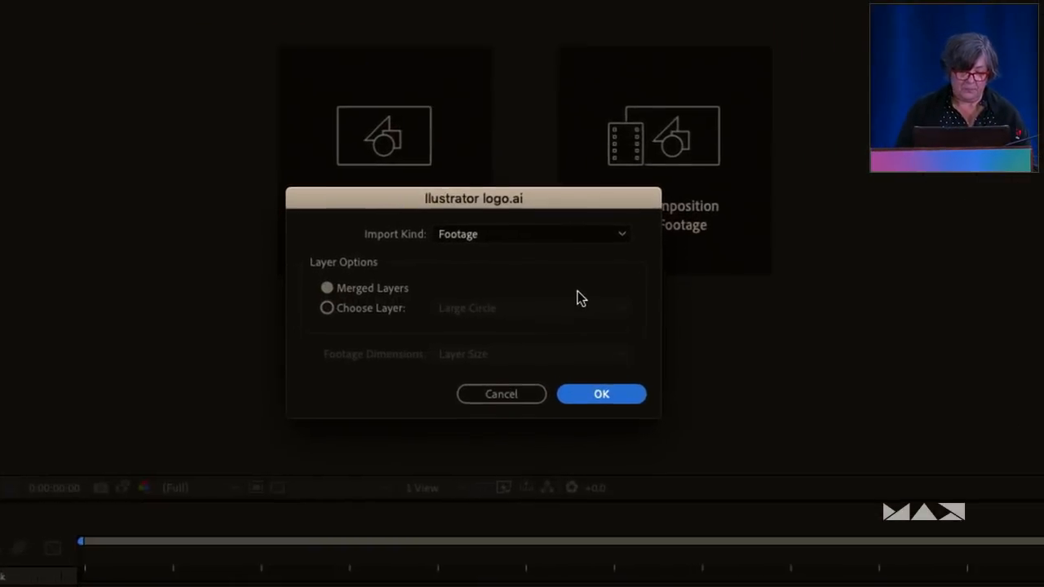
left_click(488, 212)
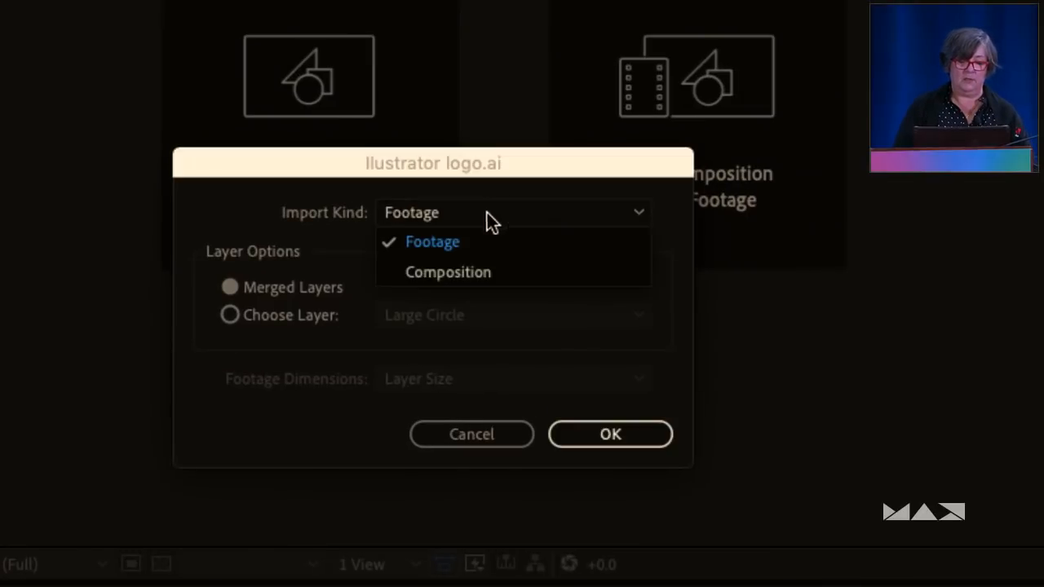
left_click(498, 265)
left_click(490, 380)
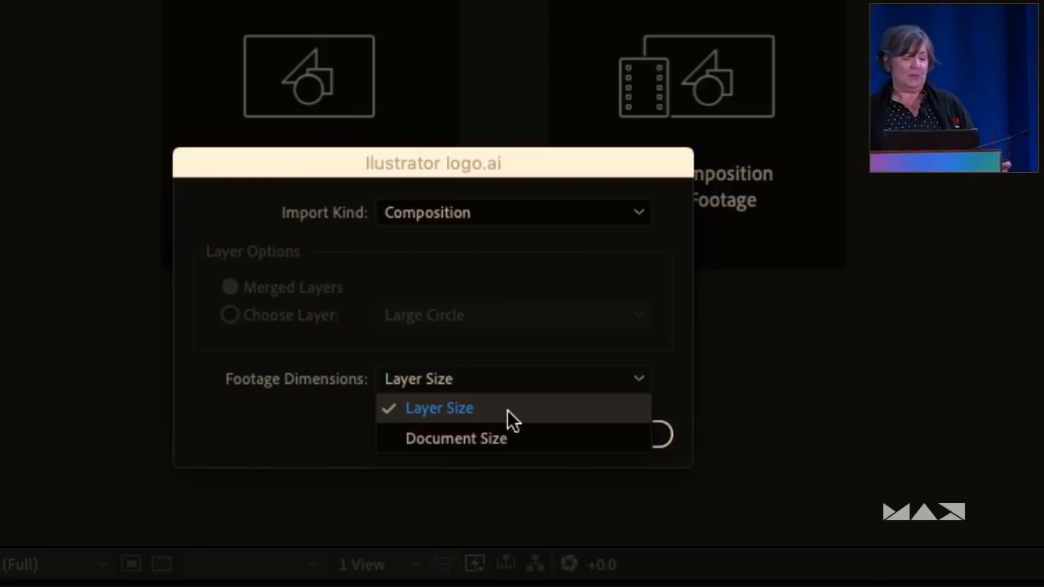
left_click(507, 409)
left_click(625, 441)
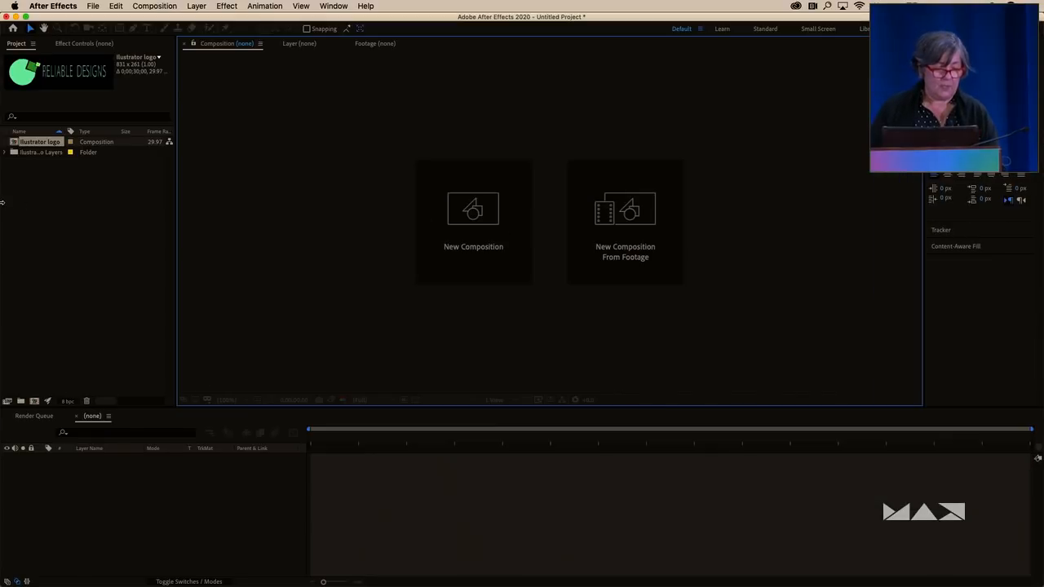
Open the Ilustrator logo composition and change its settings to the HDTV 1080 29.97 preset
double_click(33, 142)
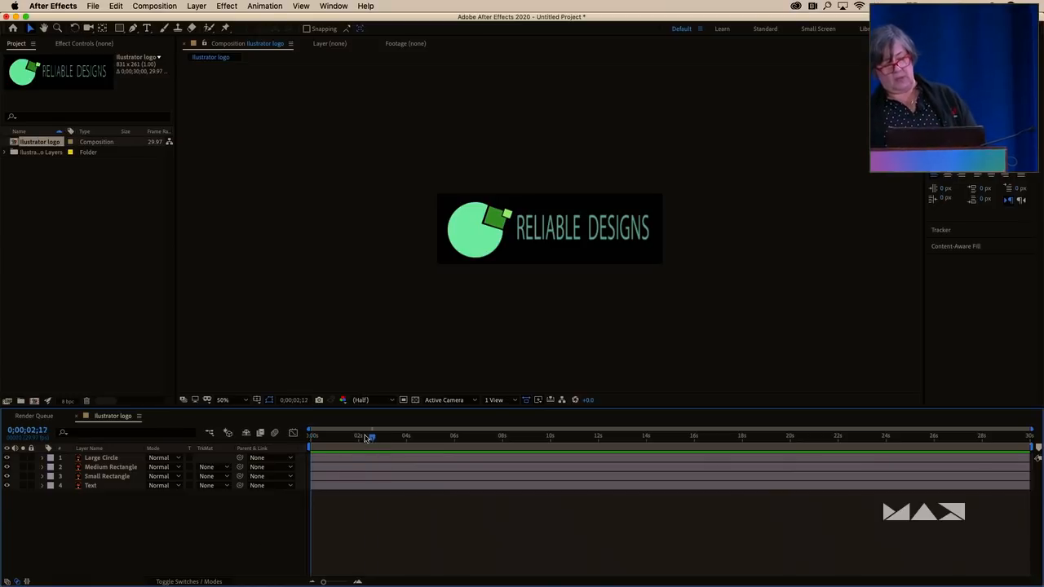
left_click(161, 8)
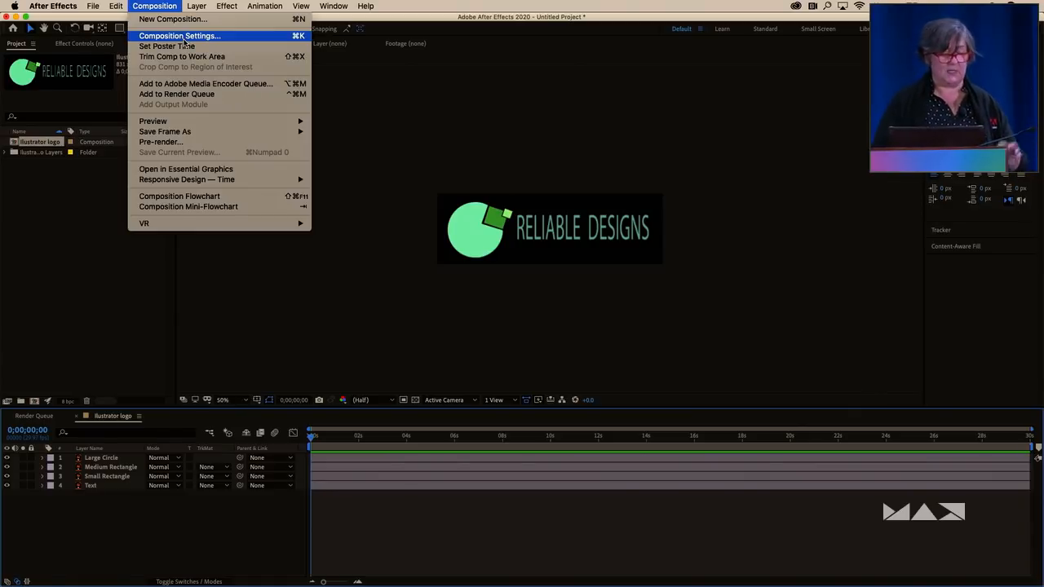
left_click(185, 37)
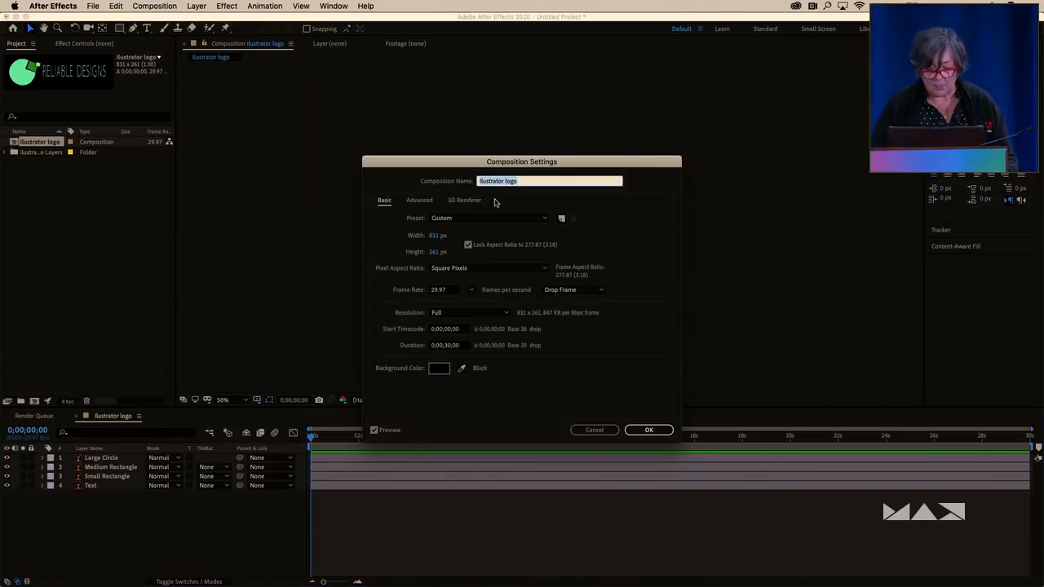
left_click(471, 218)
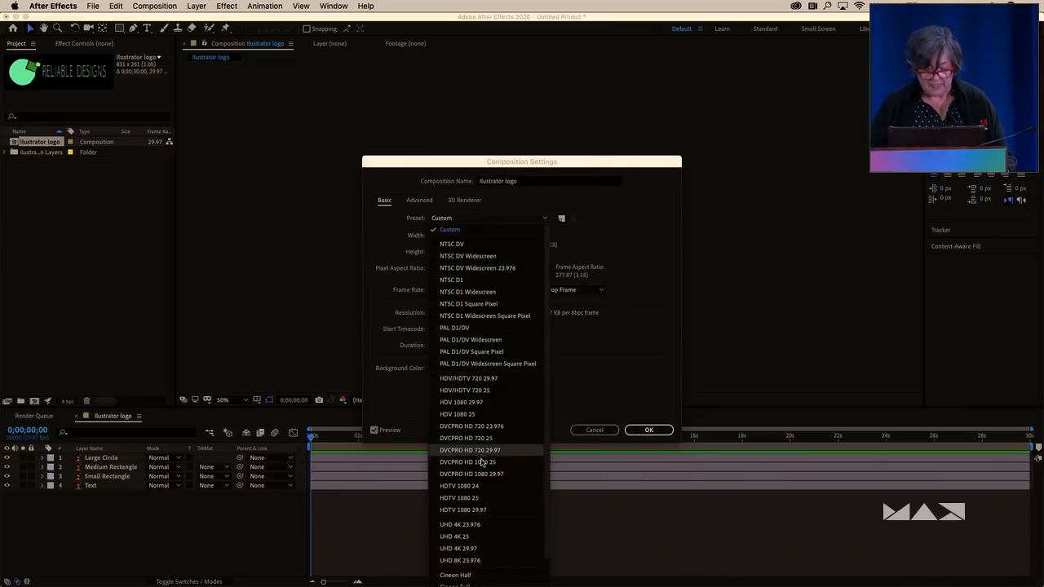
left_click(507, 510)
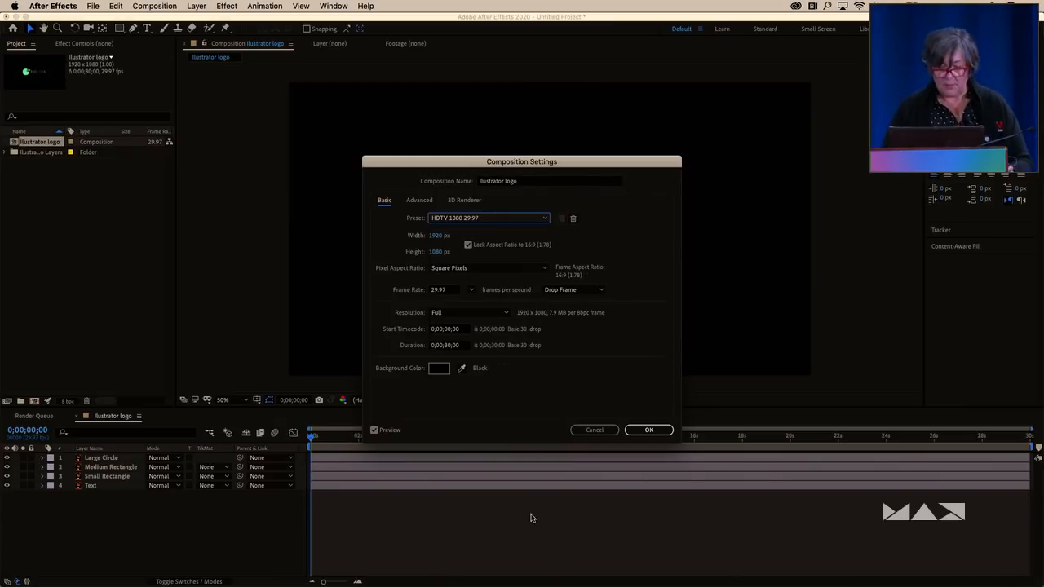
left_click(649, 430)
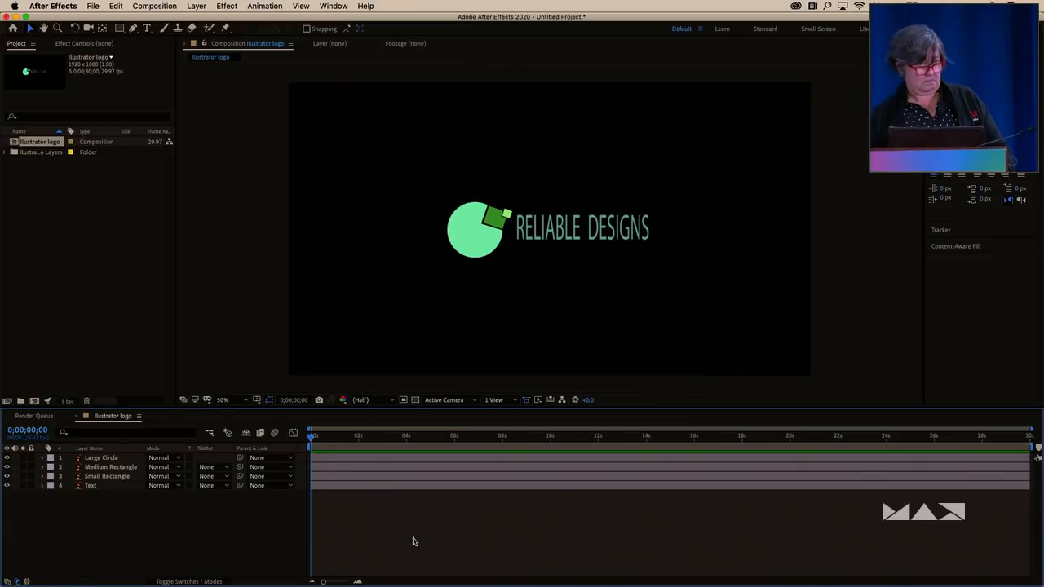
Move all four logo layers together to the lower-left area of the composition frame
left_click_drag(400, 148, 763, 326)
left_click(637, 369)
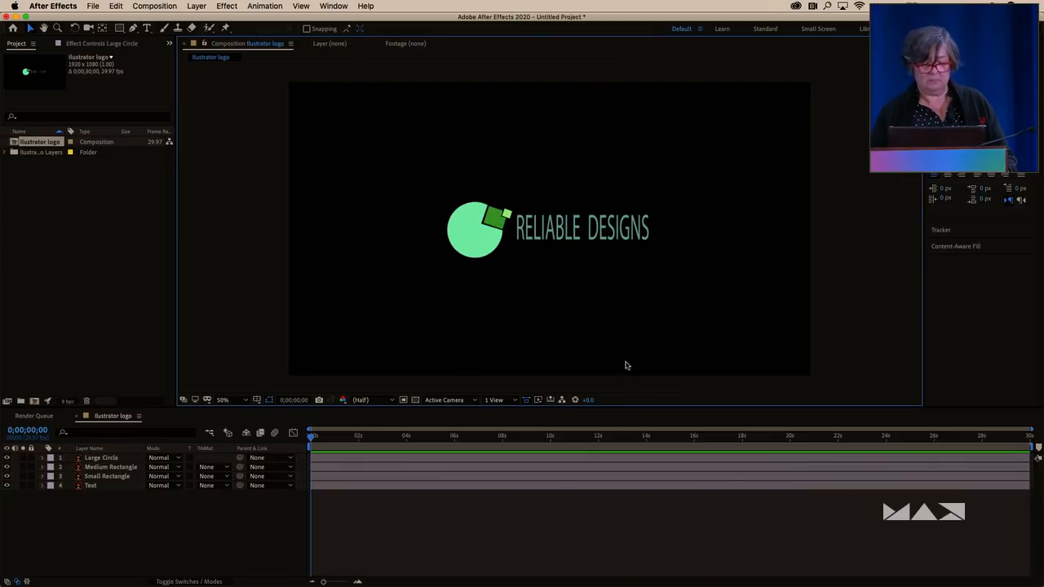
left_click_drag(350, 121, 881, 381)
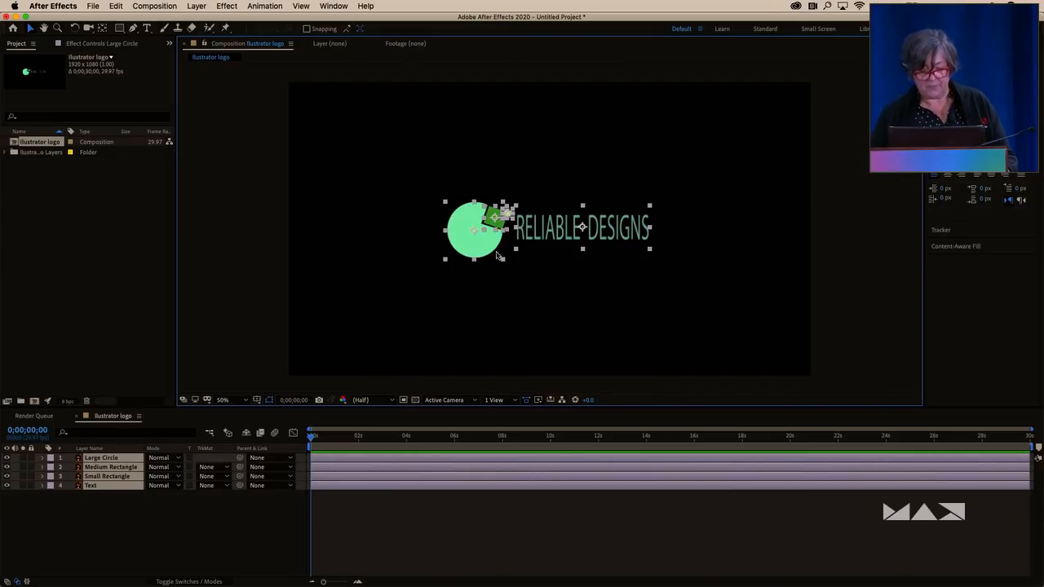
left_click_drag(477, 253, 354, 349)
left_click(545, 567)
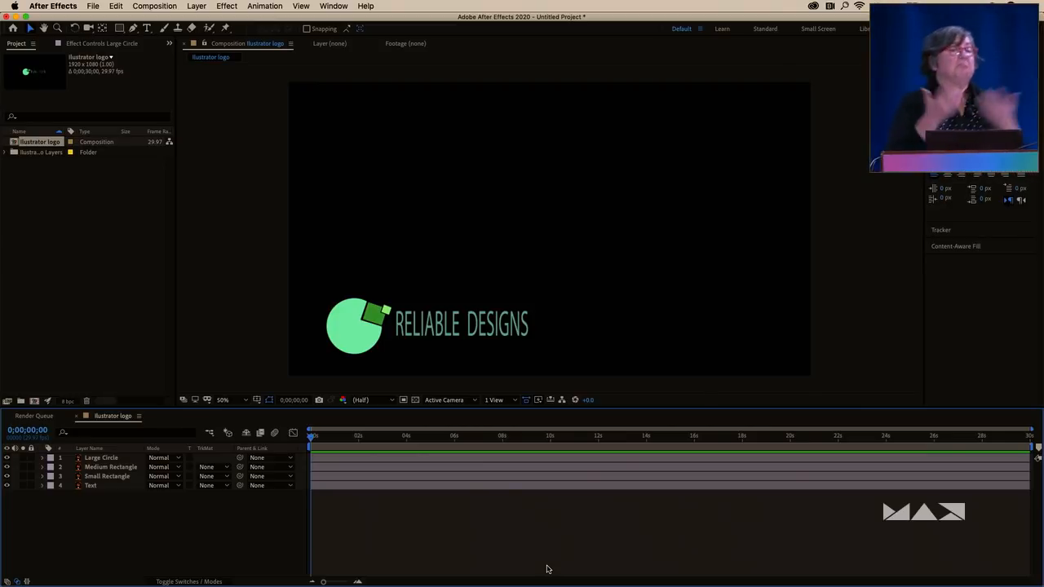
Set Position keyframes for all four logo layers at 0;00;04;20
left_click_drag(207, 512, 78, 449)
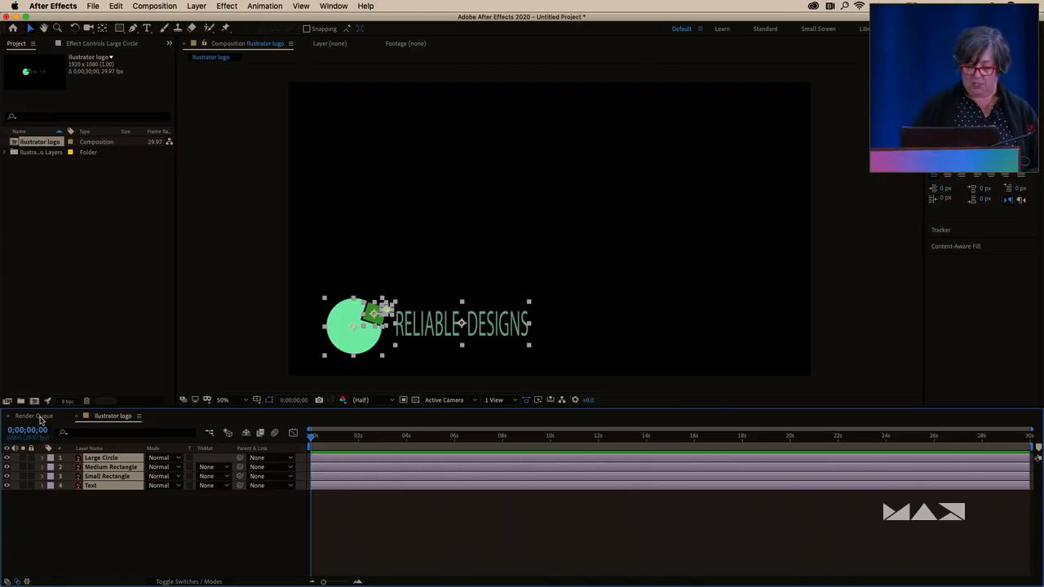
key("p")
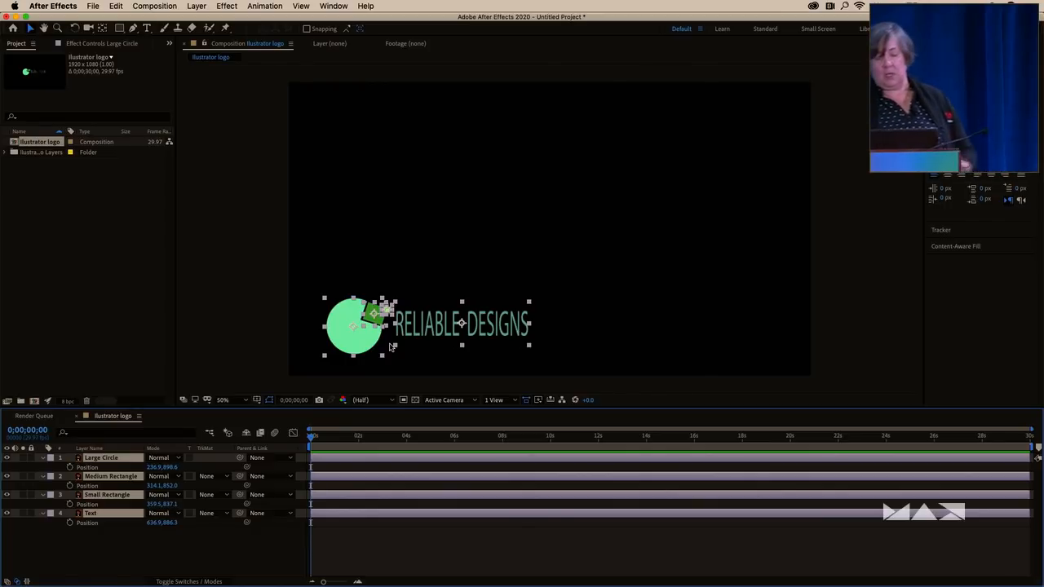
left_click(422, 439)
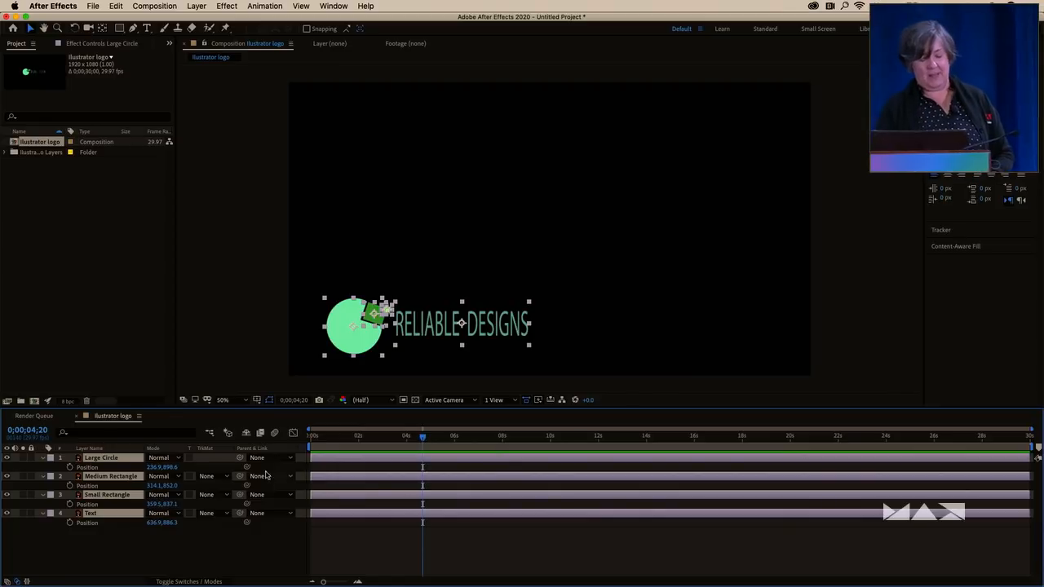
left_click(69, 486)
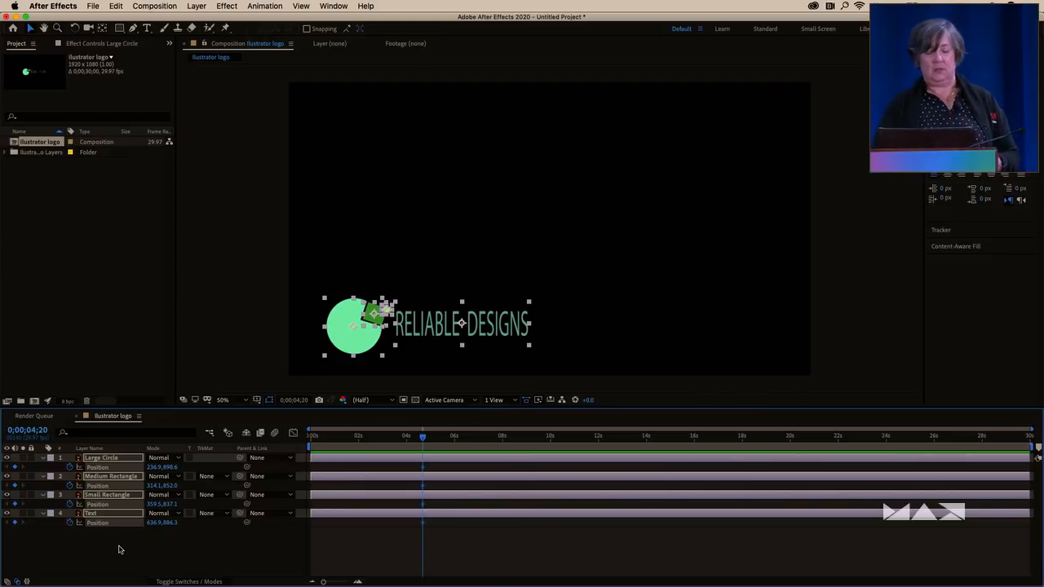
At the composition's start, move the large circle and small rectangle off the frame's left side, the medium rectangle below it, and the text above it
left_click(342, 543)
left_click(342, 438)
key("Home")
left_click(347, 333)
left_click_drag(341, 341, 241, 272)
left_click_drag(375, 314, 584, 384)
left_click_drag(387, 311, 252, 356)
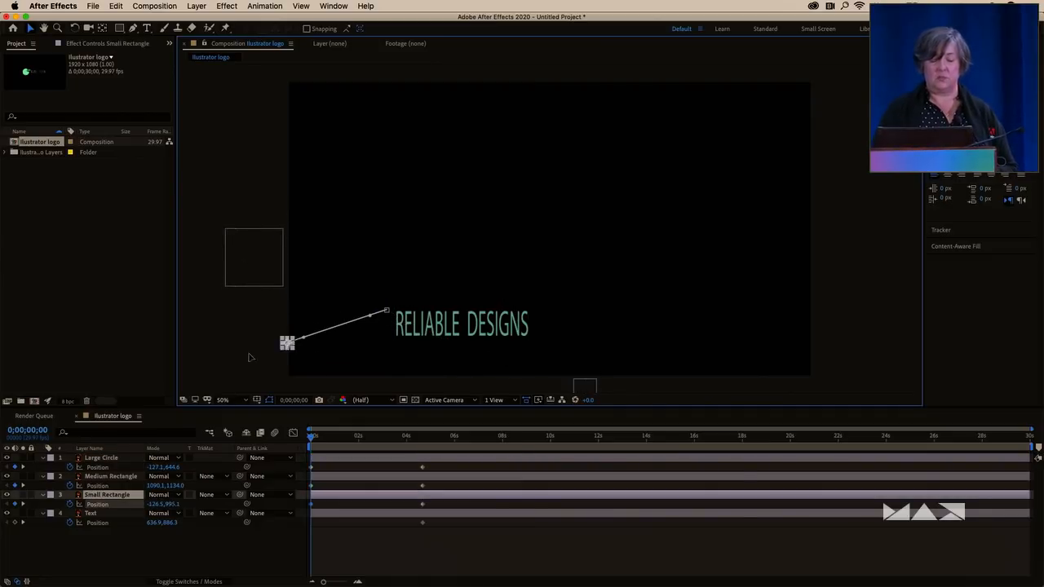
left_click_drag(462, 324, 532, 65)
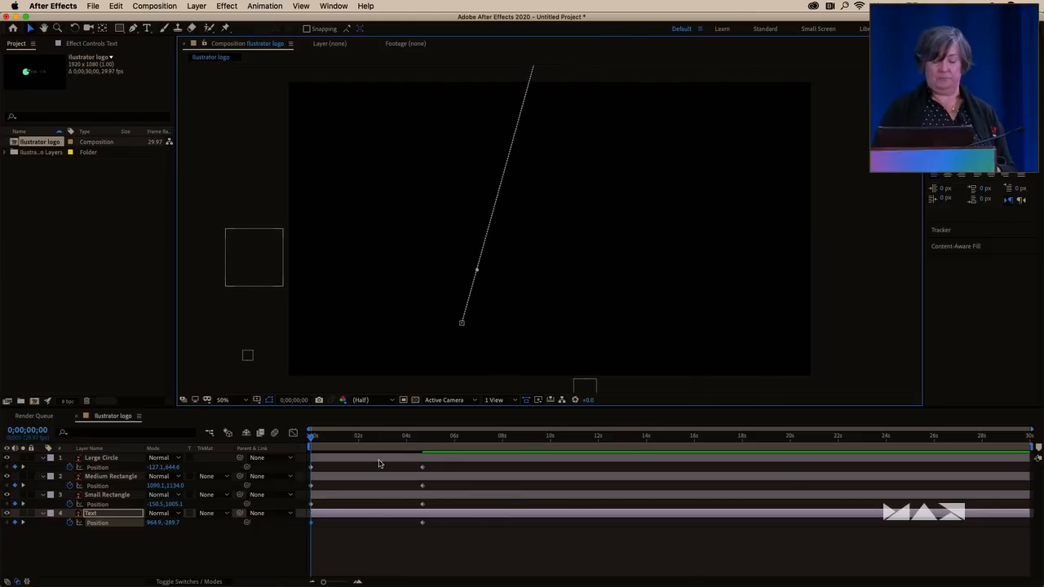
Apply Easy Ease to all the Position keyframes and play back the logo animation from the start
left_click_drag(506, 552, 287, 443)
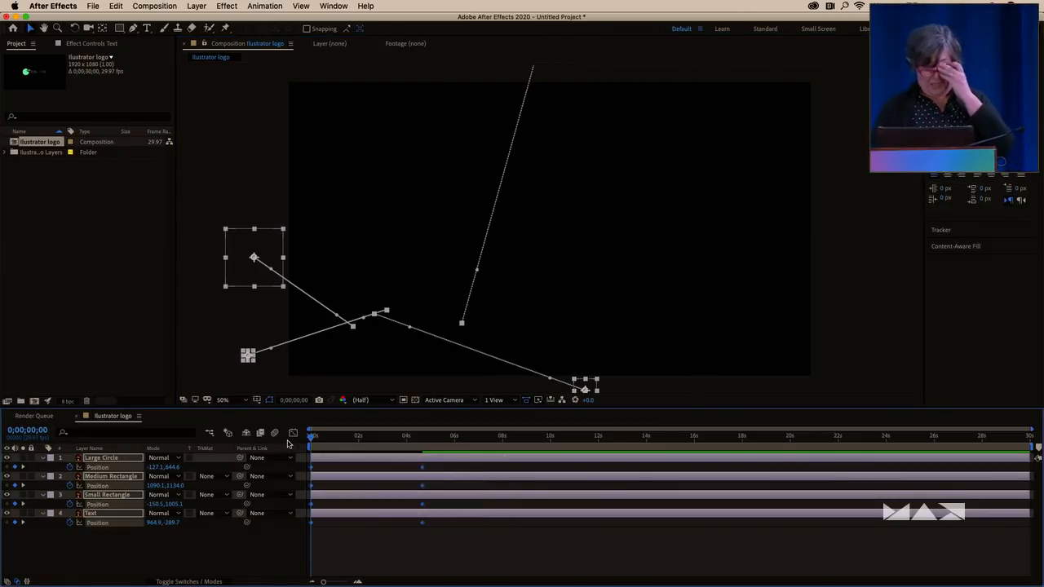
key("F9")
left_click(422, 531)
left_click_drag(346, 439, 191, 441)
key("space")
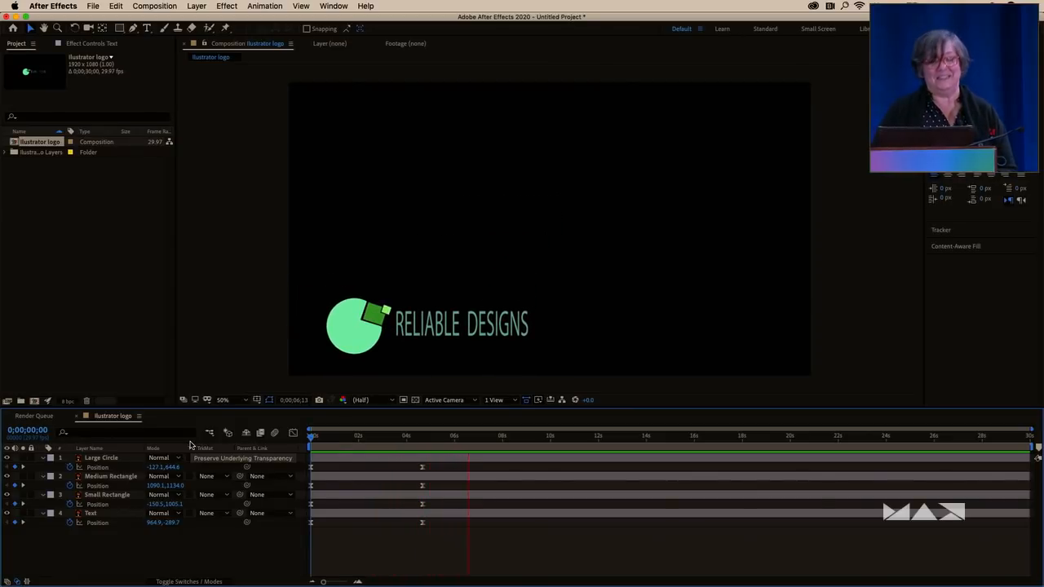
key("space")
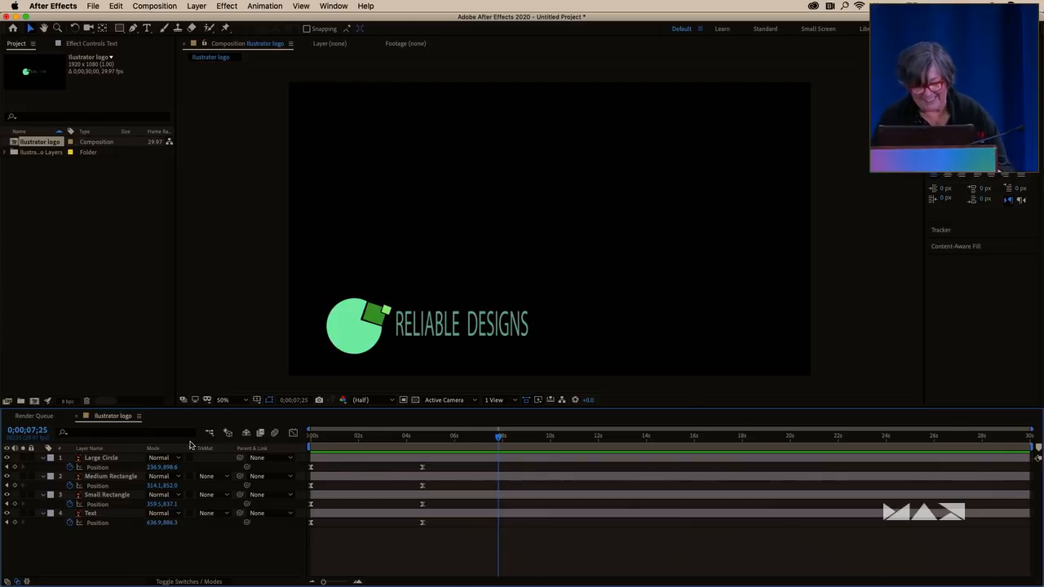
Move the four layers' ending Position keyframes earlier, to just before 2 seconds, and play back the faster animation from the start
left_click_drag(440, 544, 350, 472)
left_click(391, 553)
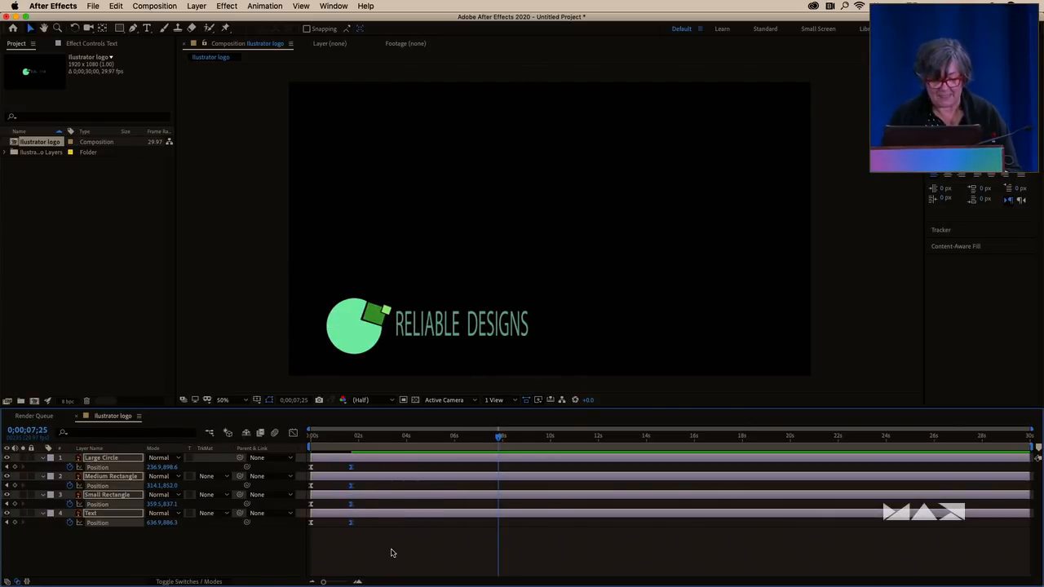
key("Home")
key("space")
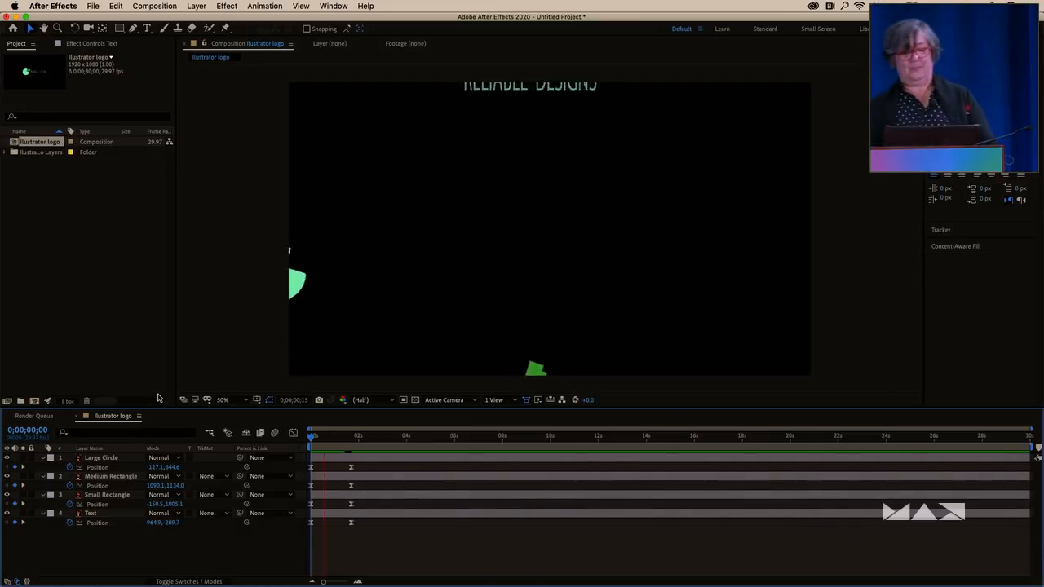
Stop the playback and delete the existing logo composition and its layers folder from the project
key("space")
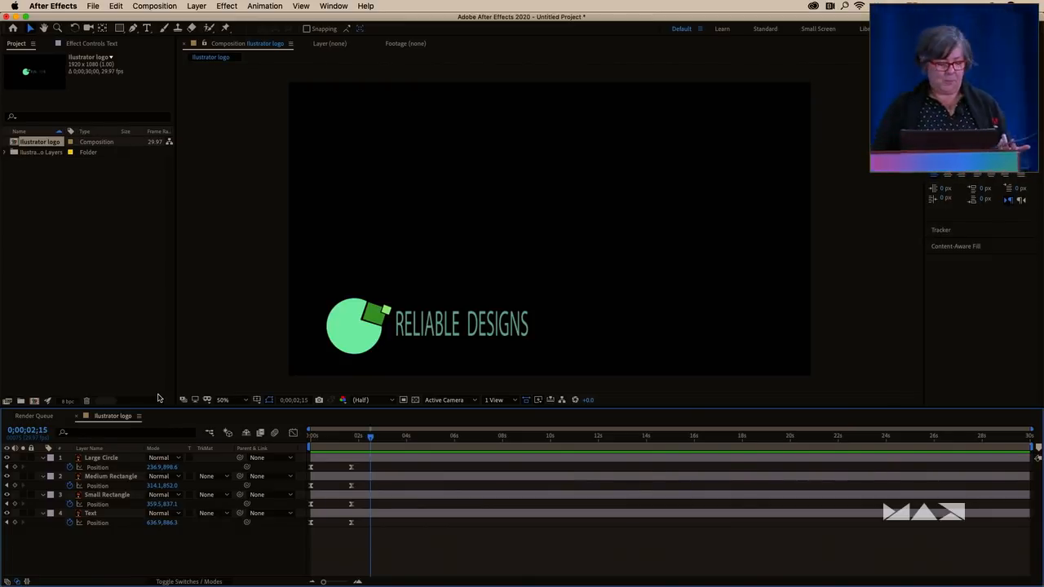
left_click(82, 165)
key("super+a")
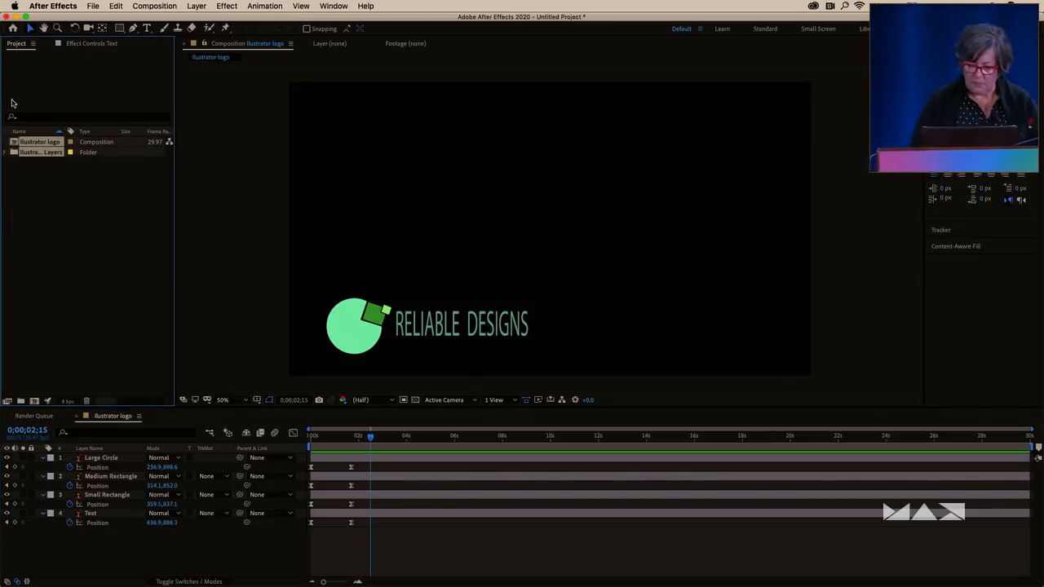
key("Delete")
left_click(628, 319)
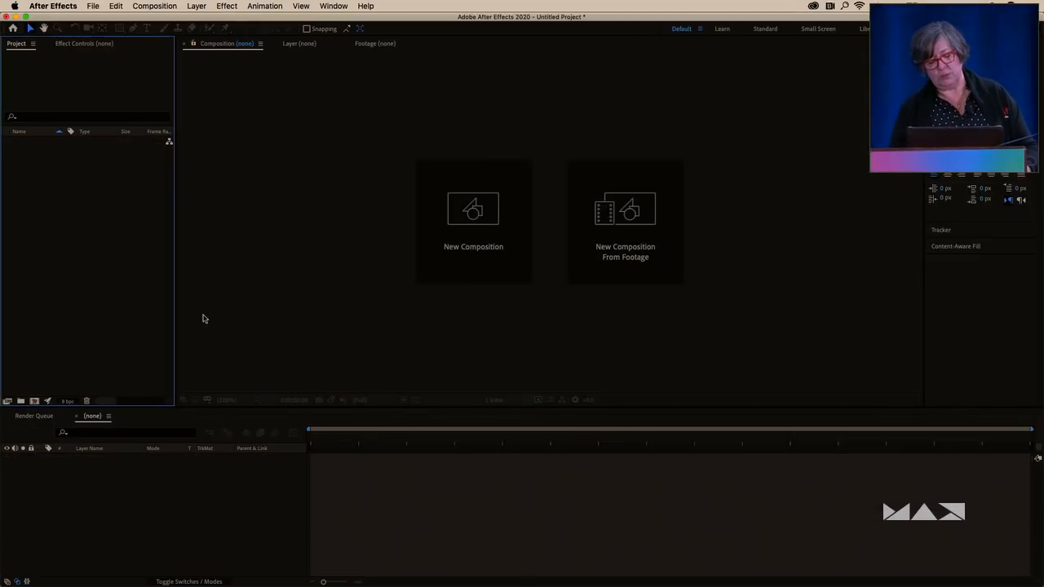
Import Ilustrator logo.ai as footage with its layers merged
double_click(83, 197)
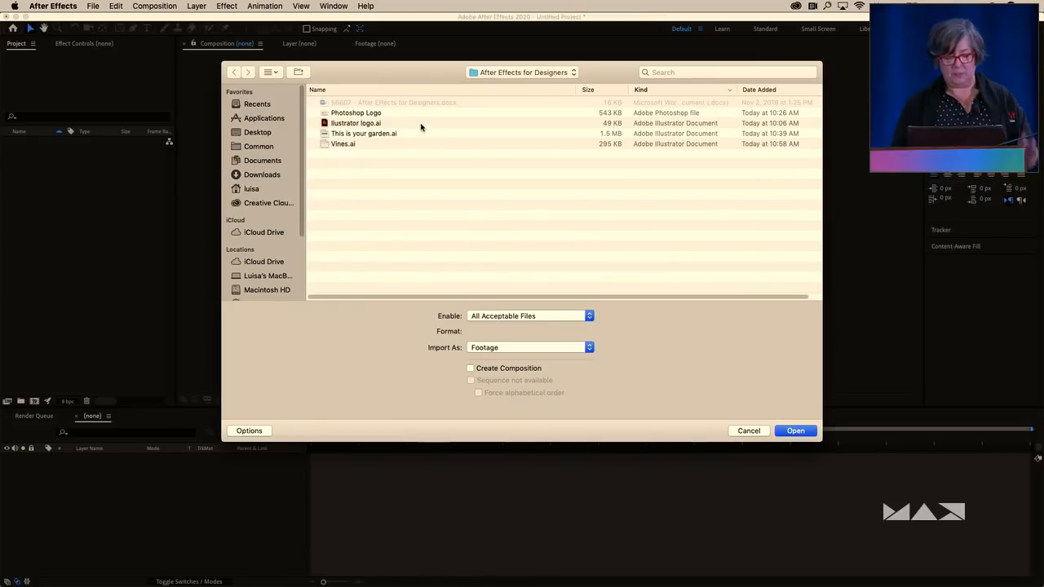
left_click(334, 123)
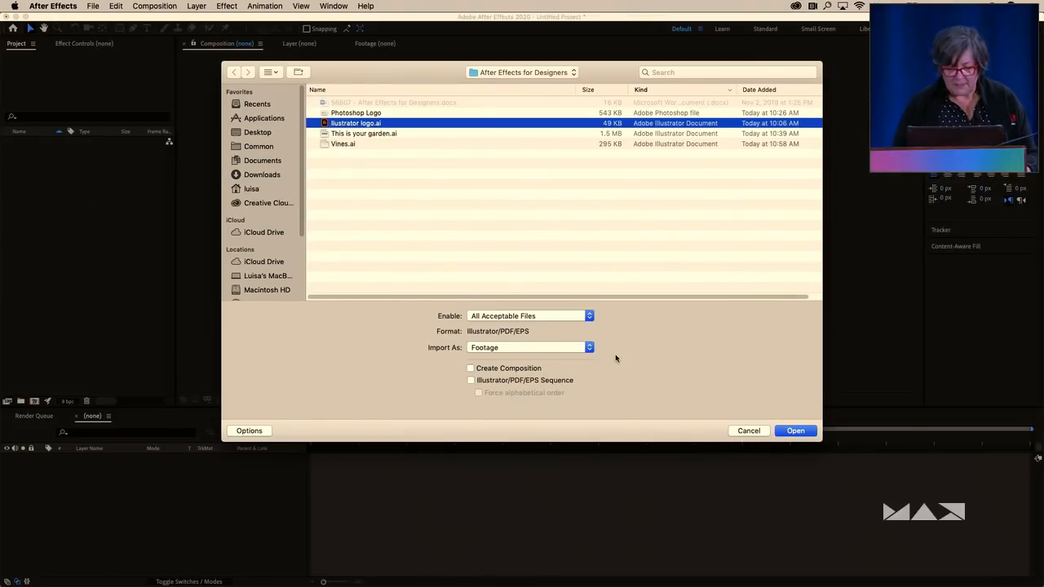
left_click(794, 430)
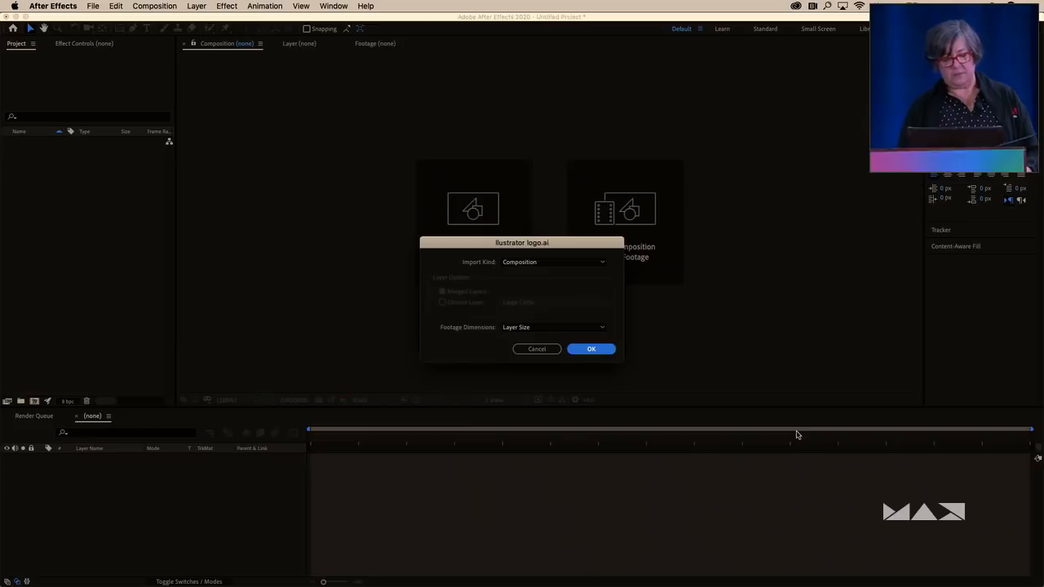
left_click(538, 262)
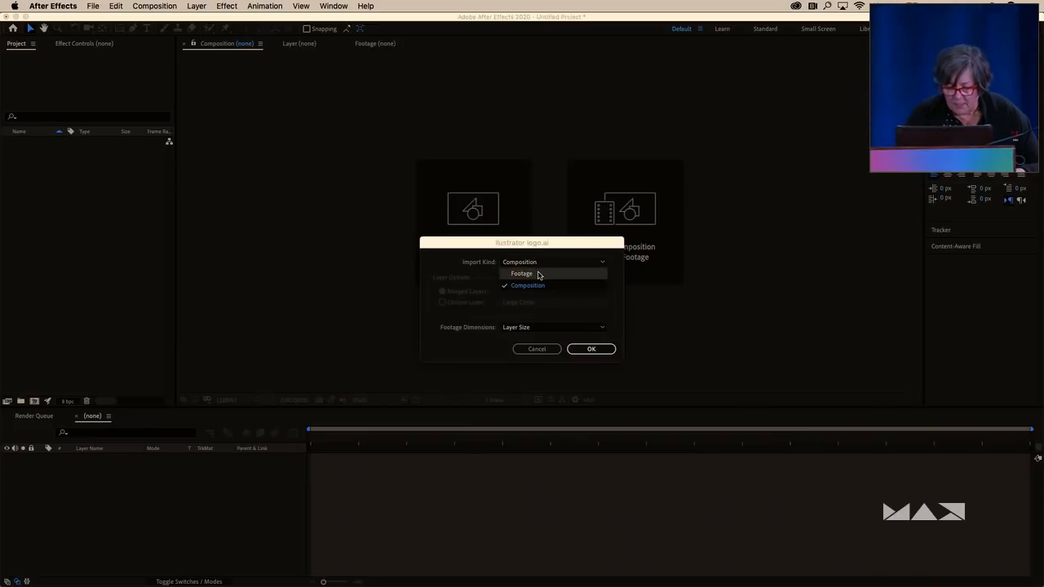
left_click(522, 274)
left_click(442, 292)
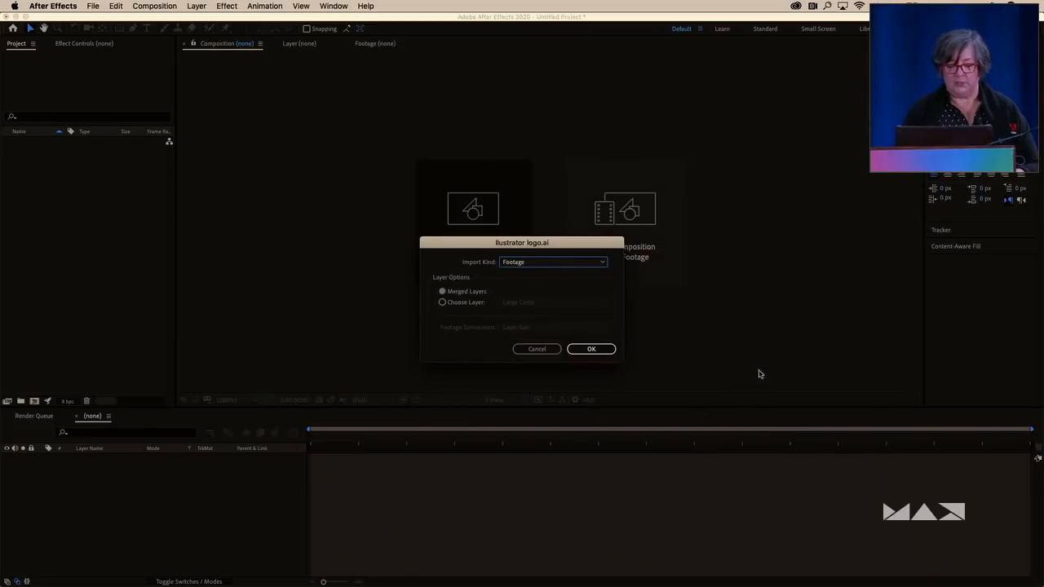
left_click(586, 348)
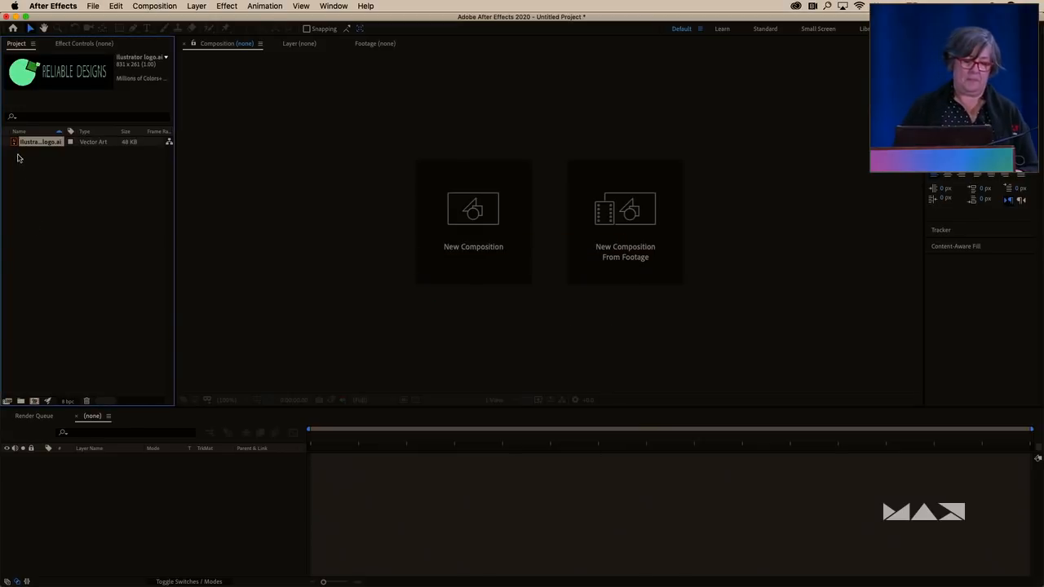
Create a 30-second HDTV 1080 29.97 composition, add the imported logo, and move it to the left side of the frame
key("super+n")
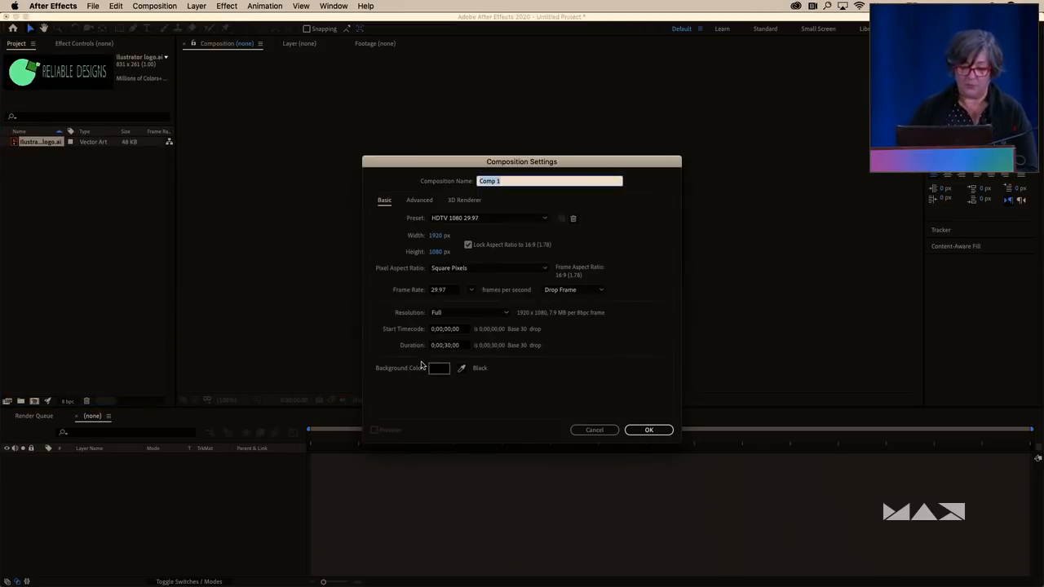
left_click(645, 431)
left_click_drag(15, 153, 295, 474)
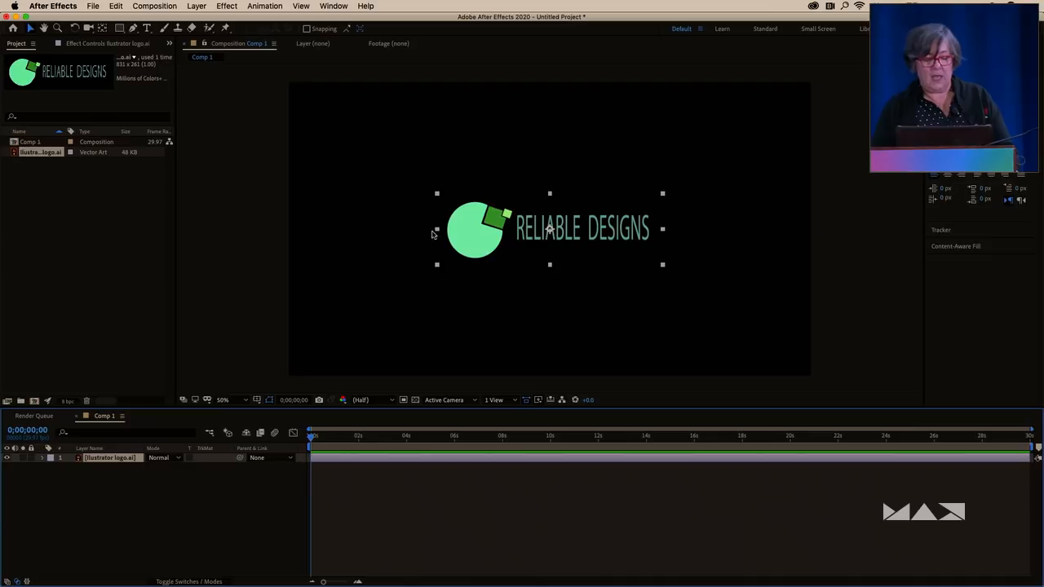
left_click_drag(480, 237, 345, 262)
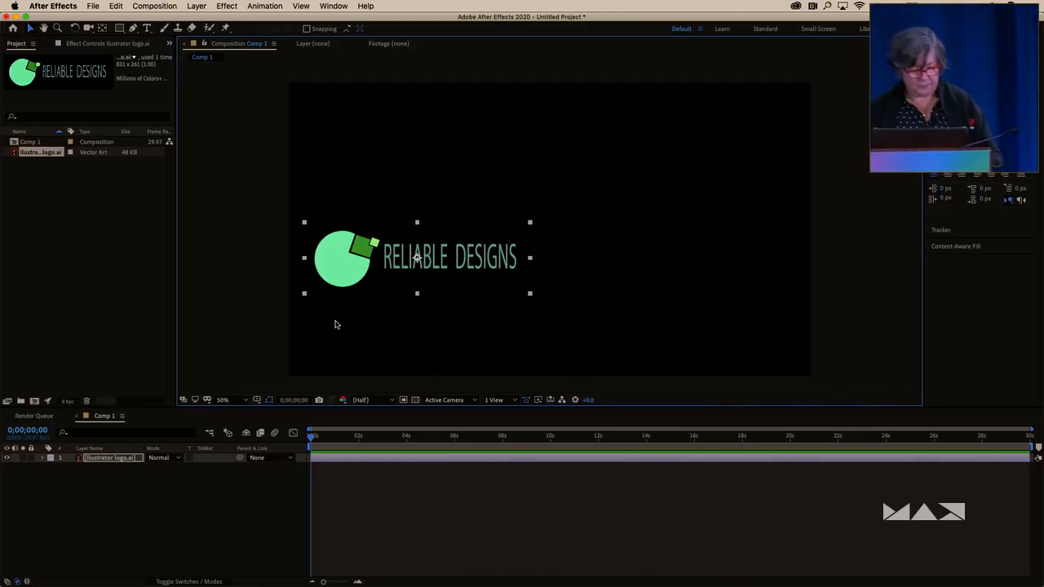
Keyframe the logo's Position at the start and at 472,915 at 0;00;02;04, and play back the downward move
left_click(152, 488)
left_click(111, 458)
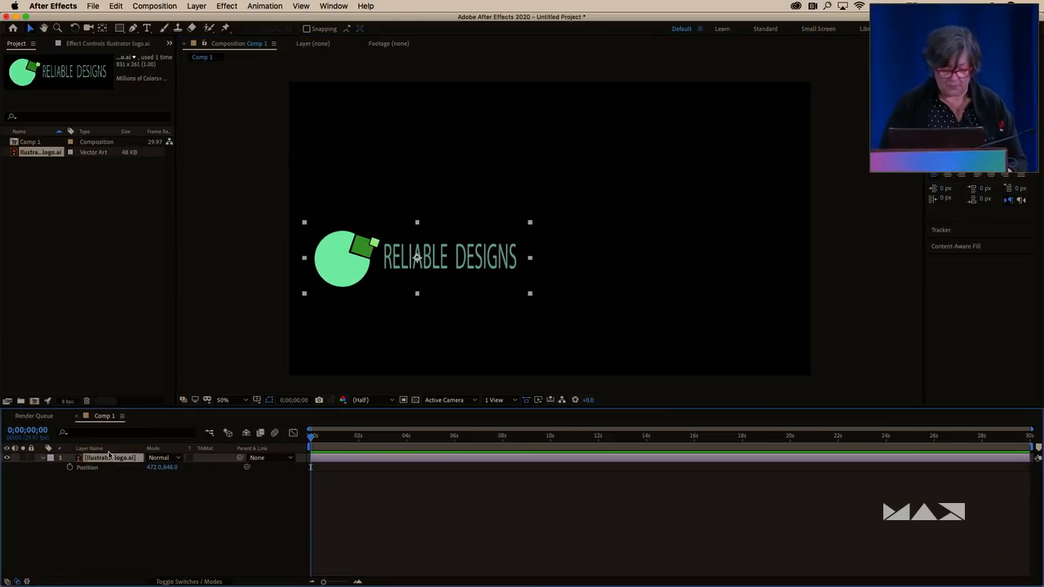
key("p")
left_click(361, 433)
left_click_drag(171, 466, 292, 458)
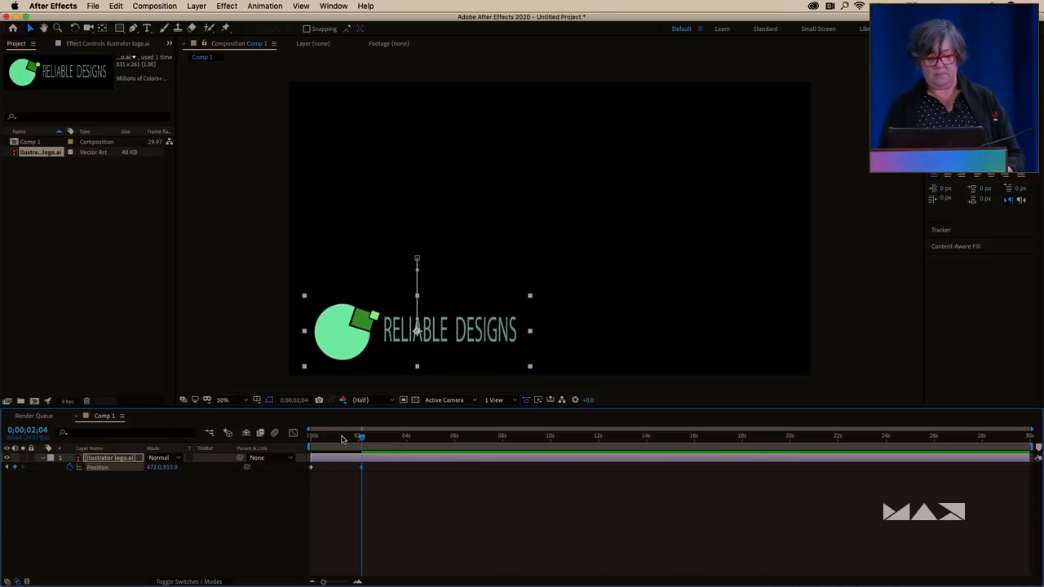
key("space")
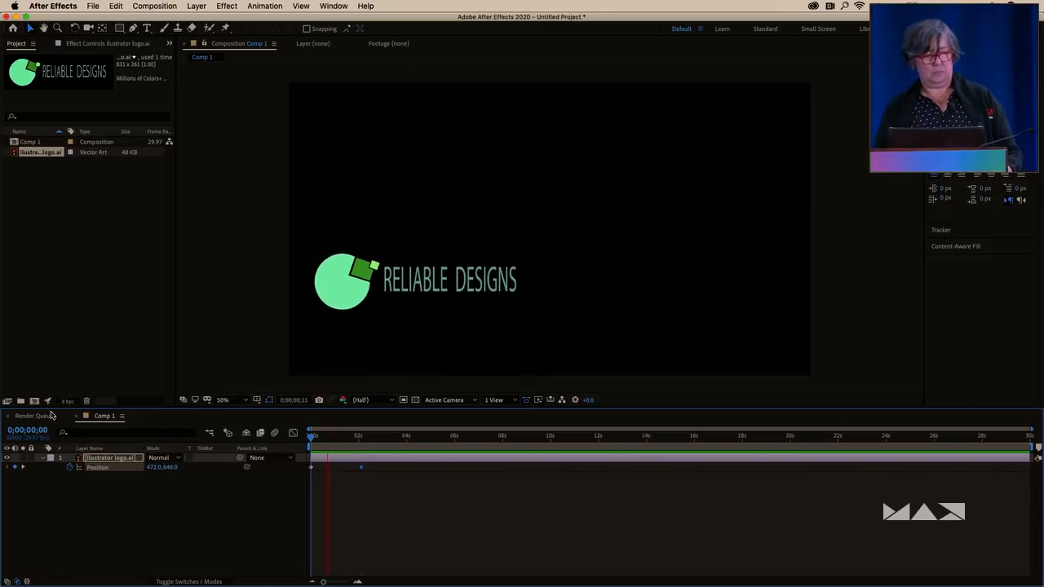
key("space")
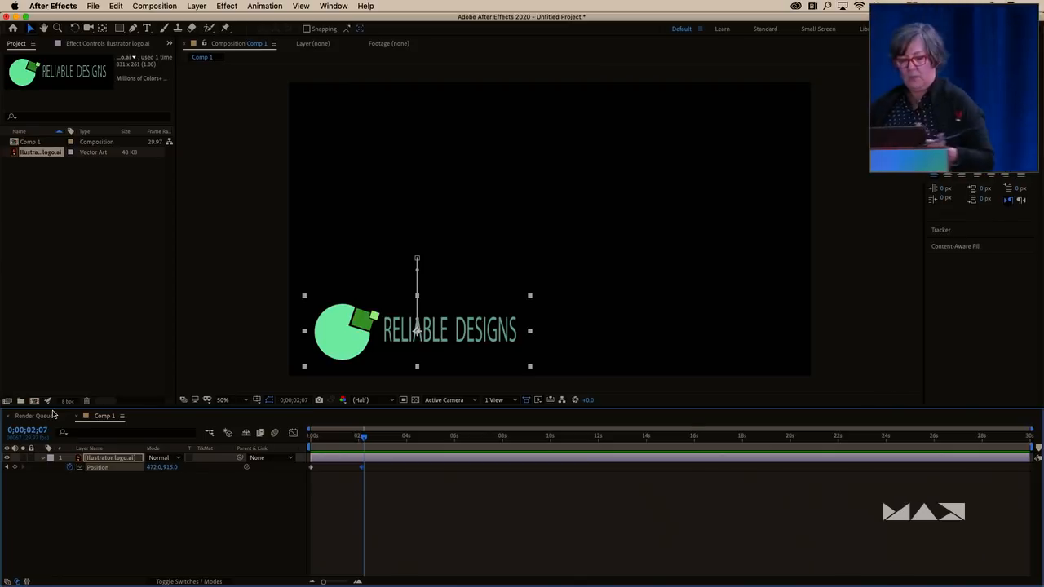
Draw a rectangular mask closely around the logo on its layer and play back the animation from the start
key("q")
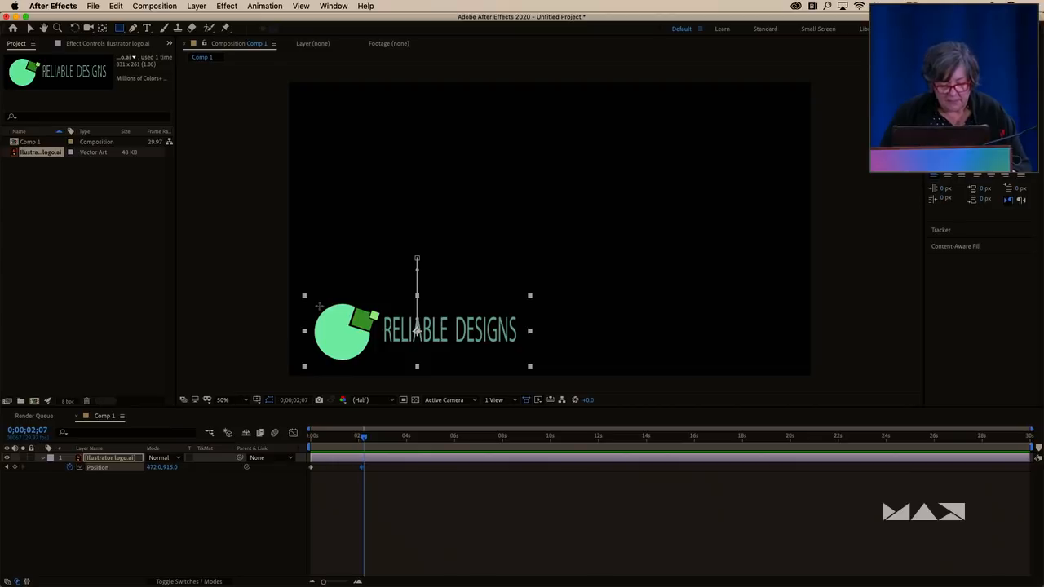
left_click_drag(306, 300, 523, 358)
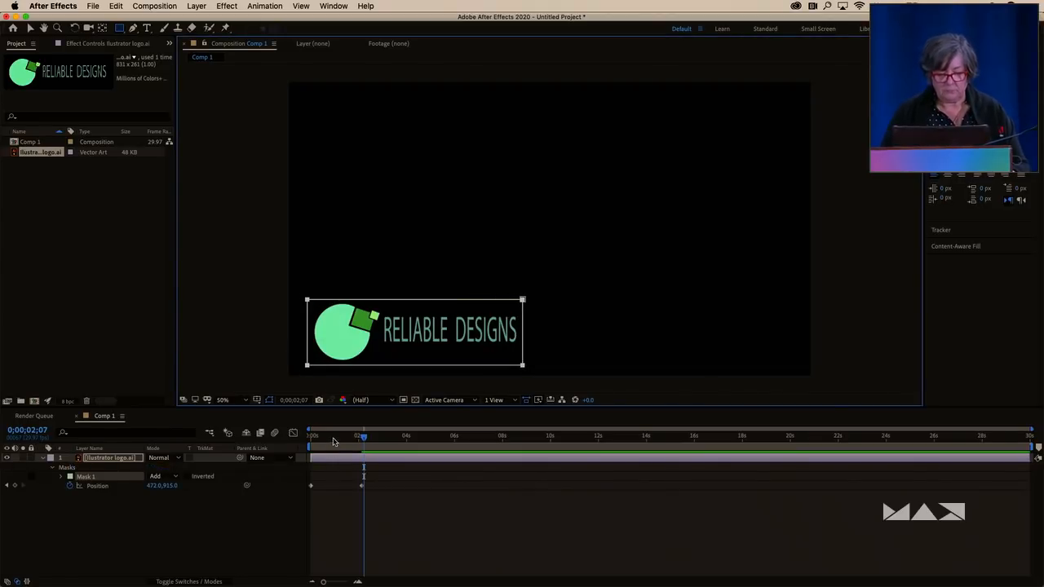
left_click_drag(332, 438, 236, 435)
key("space")
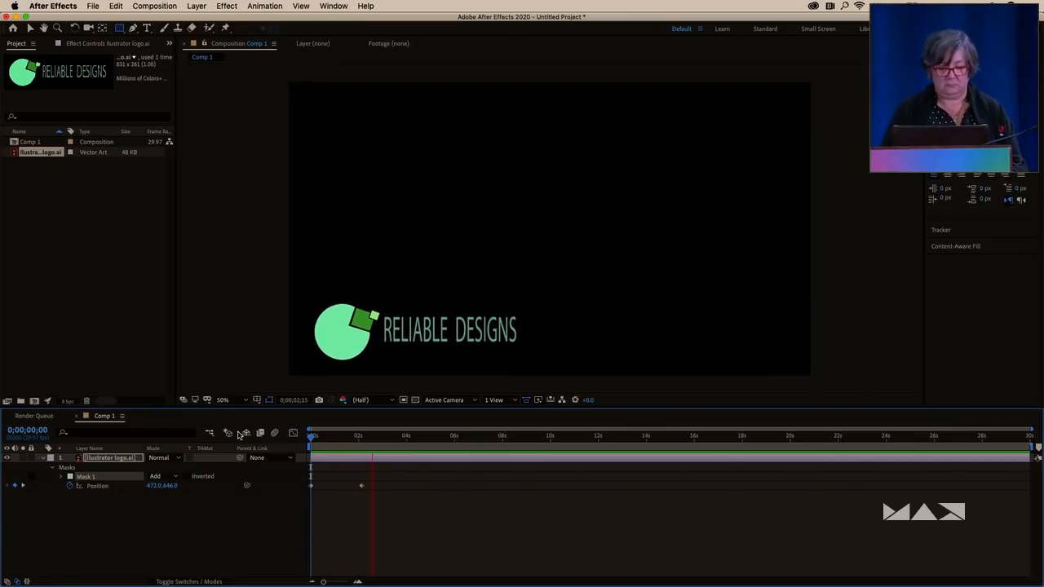
key("space")
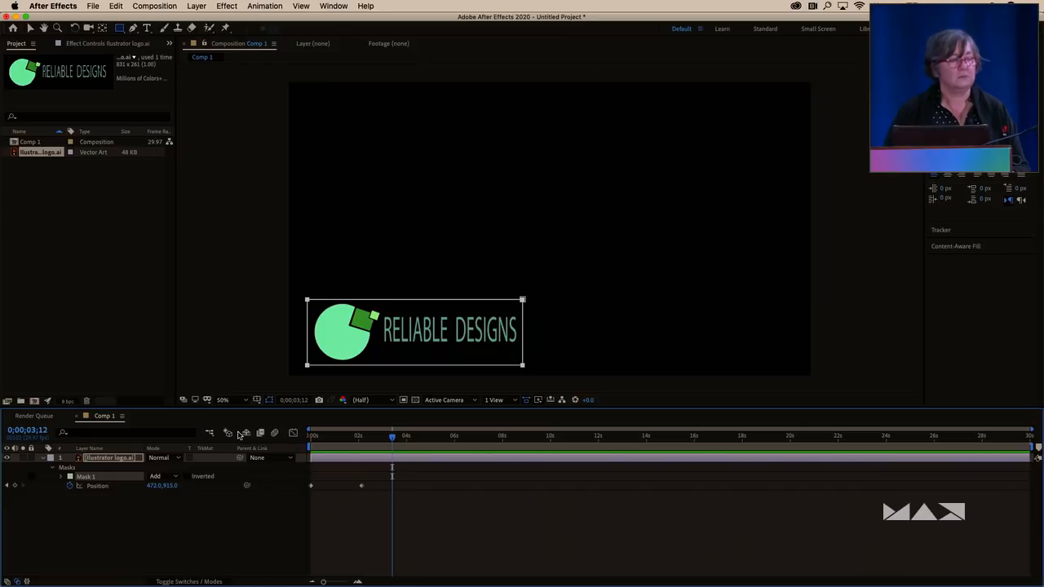
Reveal the logo layer's mask and transform properties, remove all its Position keyframes, and collapse the layer
left_click(55, 470)
left_click(43, 458)
left_click(43, 459)
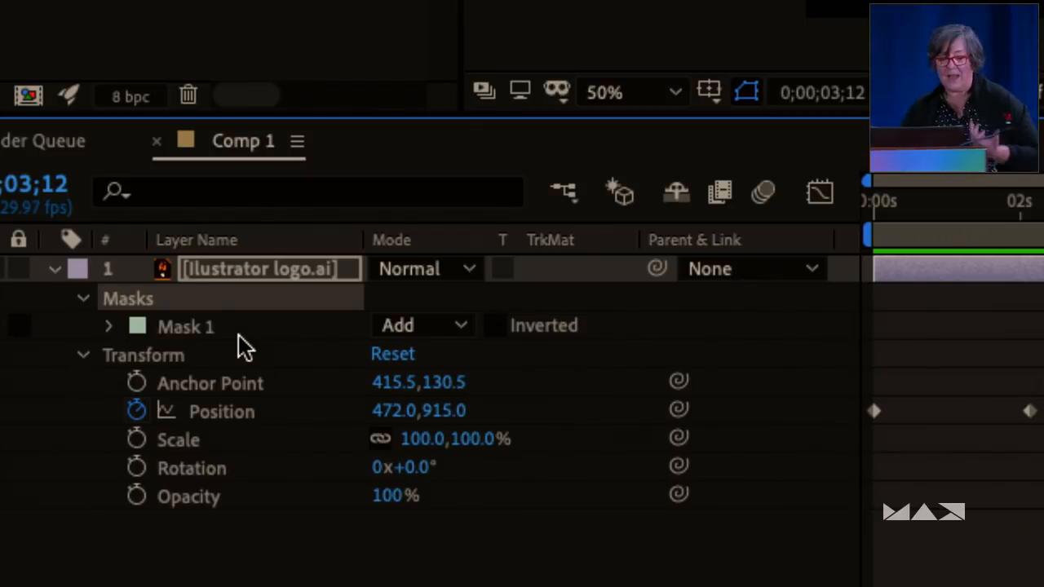
left_click(136, 414)
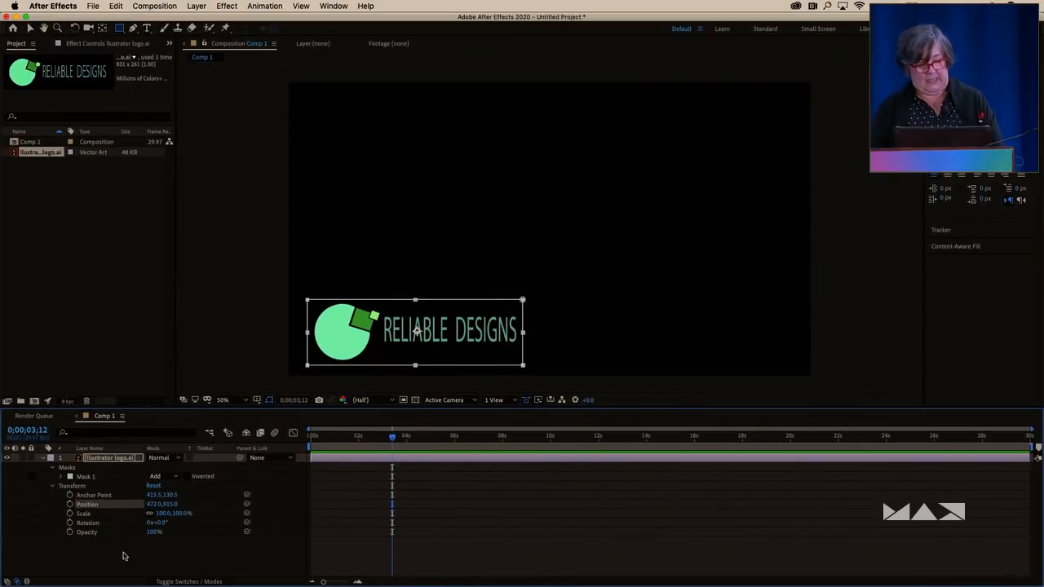
left_click(168, 543)
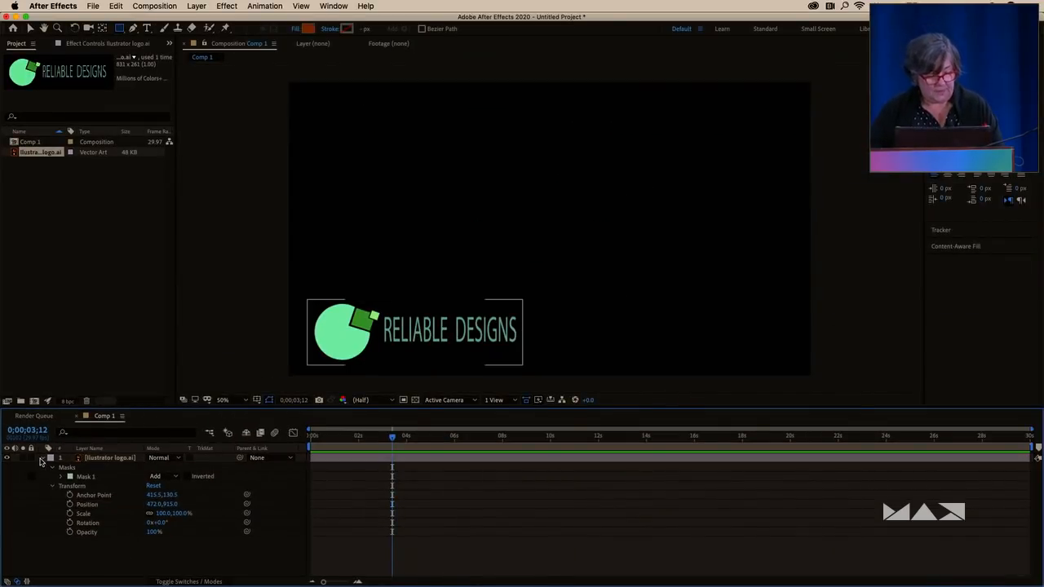
left_click(42, 458)
Pre-compose the masked logo layer as "Logo", moving all attributes into the new composition
left_click(106, 459)
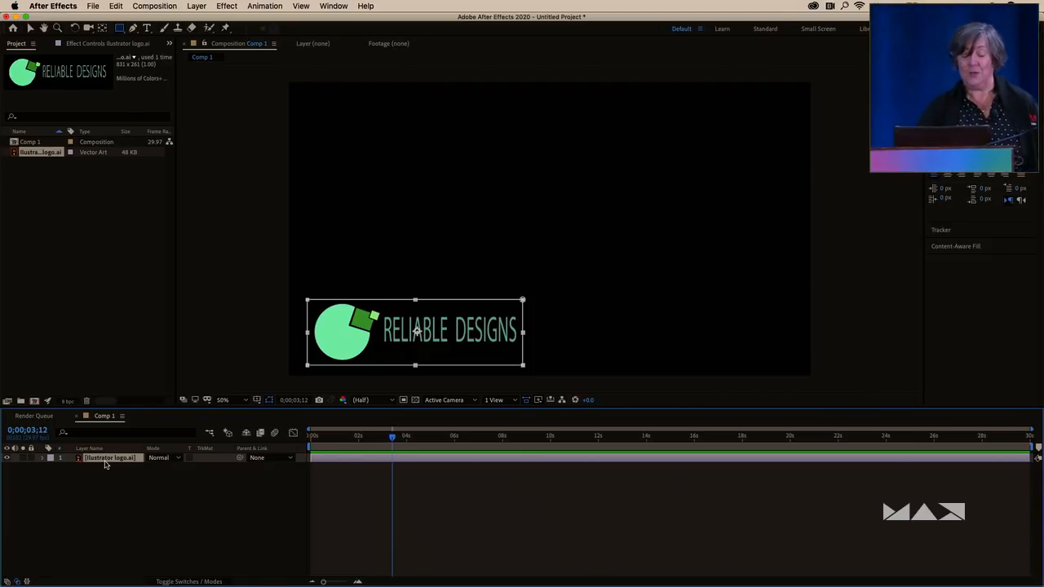
left_click(115, 474)
left_click(106, 459)
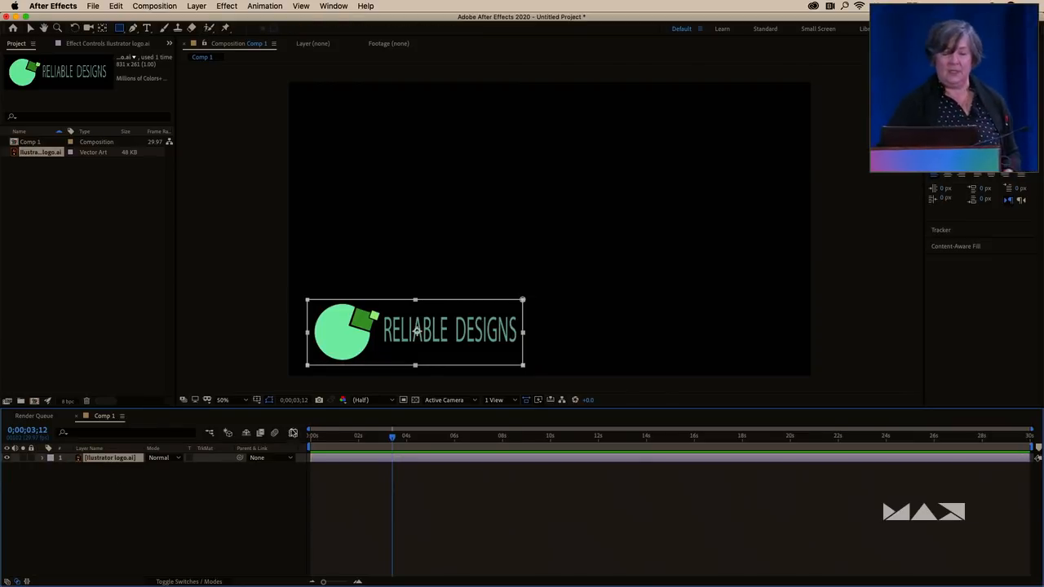
left_click(196, 7)
mouse_move(199, 20)
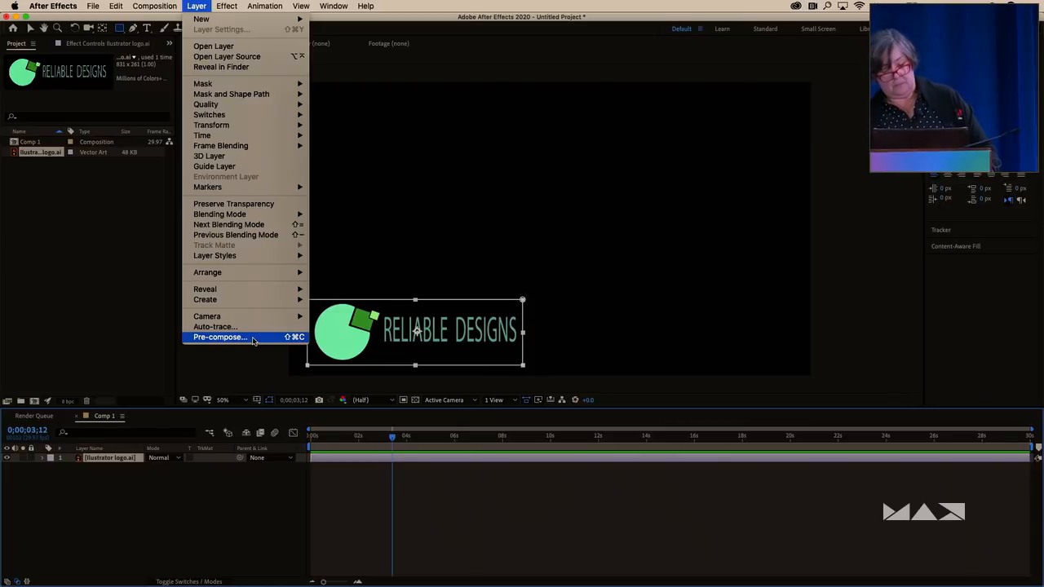
left_click(253, 339)
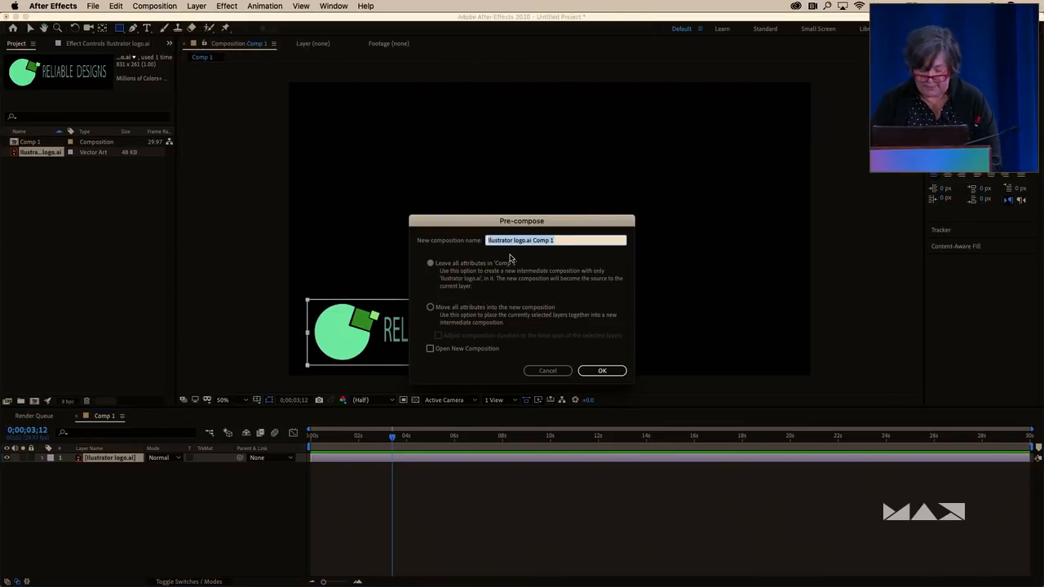
type("Logo")
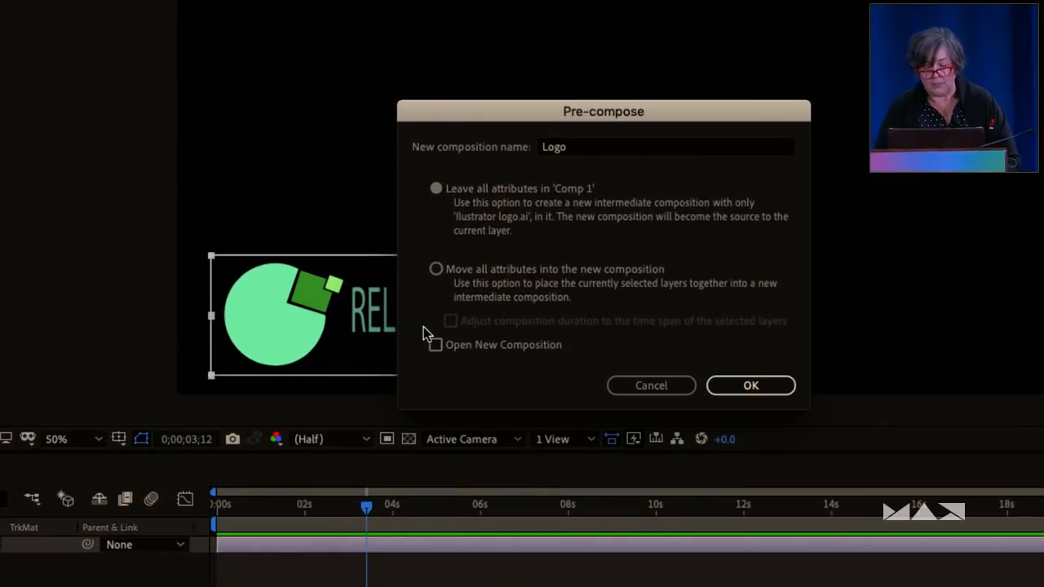
left_click(446, 270)
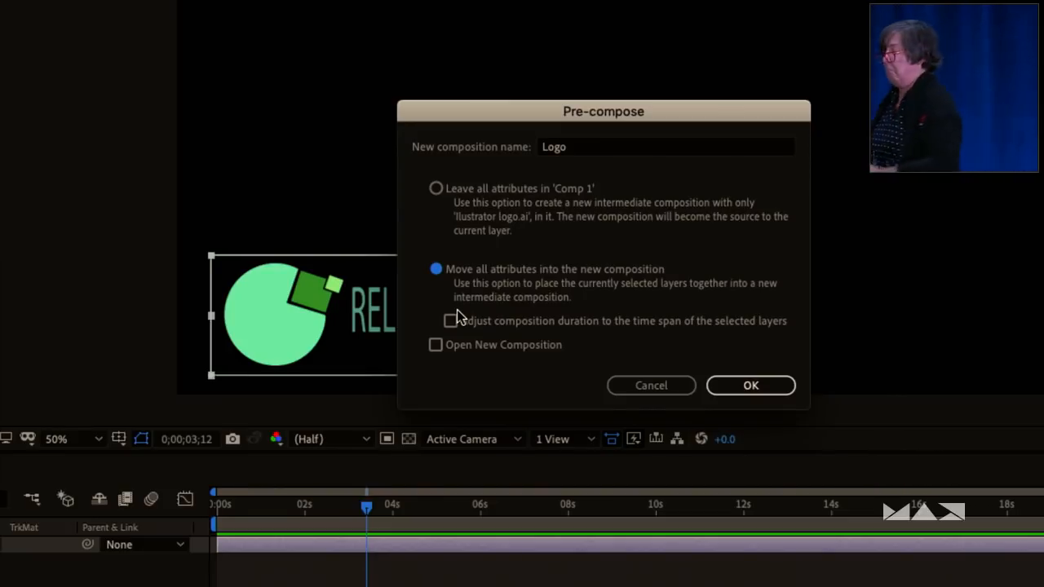
left_click(757, 388)
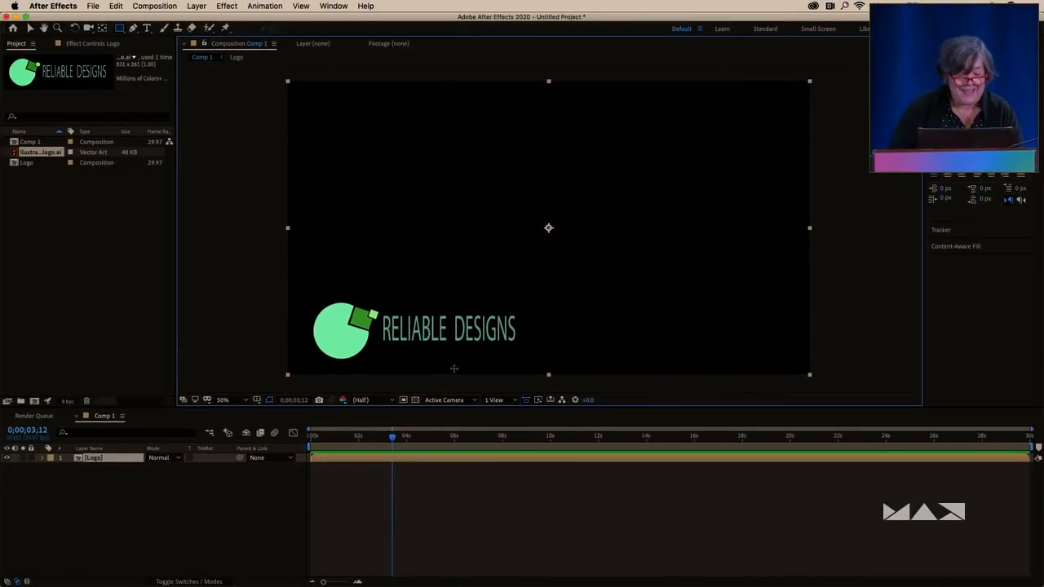
Inside the Logo precomp, animate the artwork's Position from higher in the frame at the start to 472,911 at 0;00;03;11
left_click_drag(353, 438, 166, 449)
double_click(78, 457)
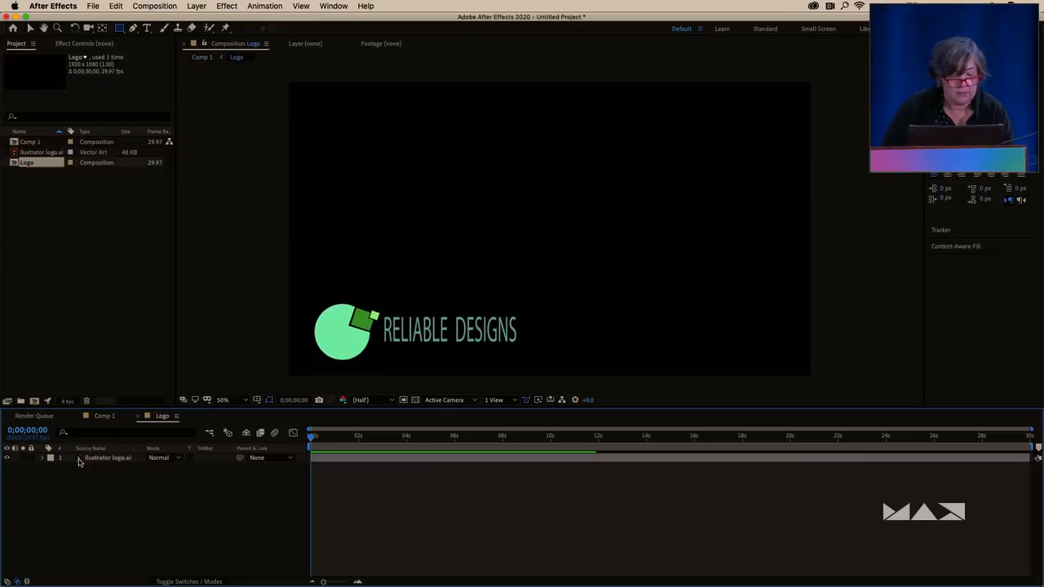
left_click(88, 458)
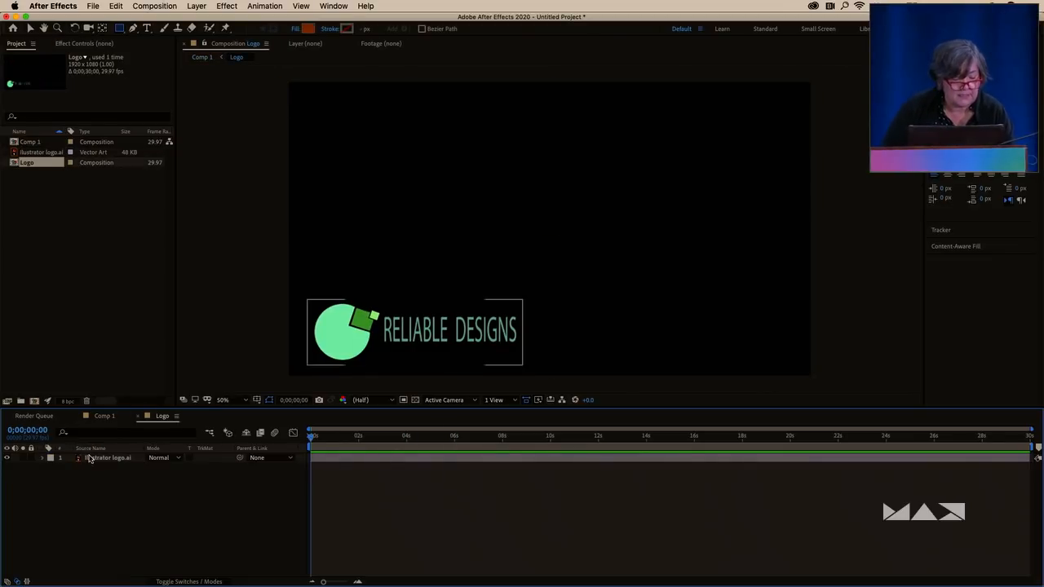
key("p")
left_click_drag(174, 472, 98, 471)
left_click(391, 438)
left_click_drag(168, 467, 245, 467)
left_click_drag(359, 464, 349, 463)
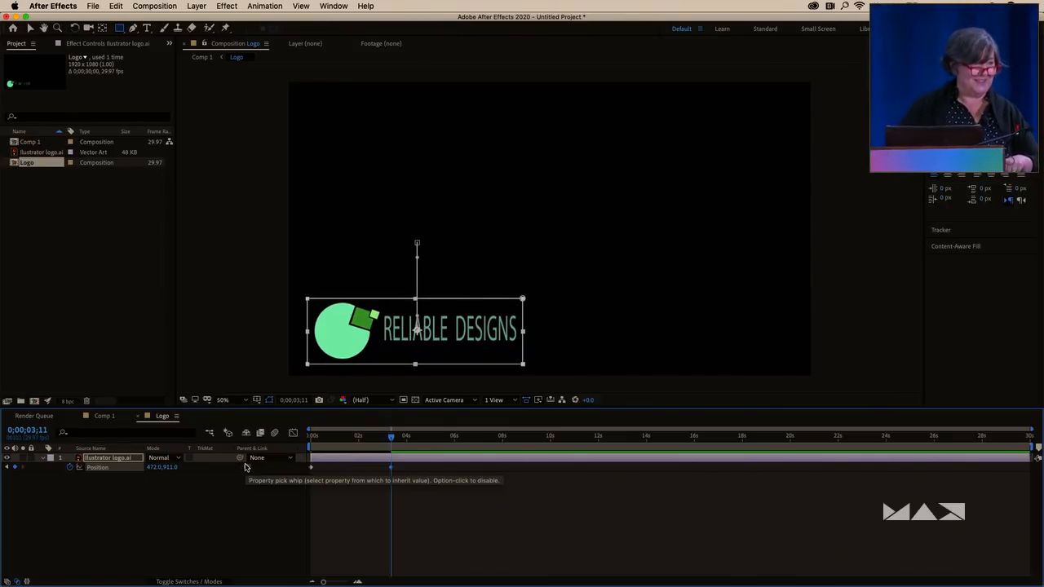
In Comp 1, draw a rectangular mask closely around the logo on the Logo precomp layer and play the animation from the start
left_click(105, 416)
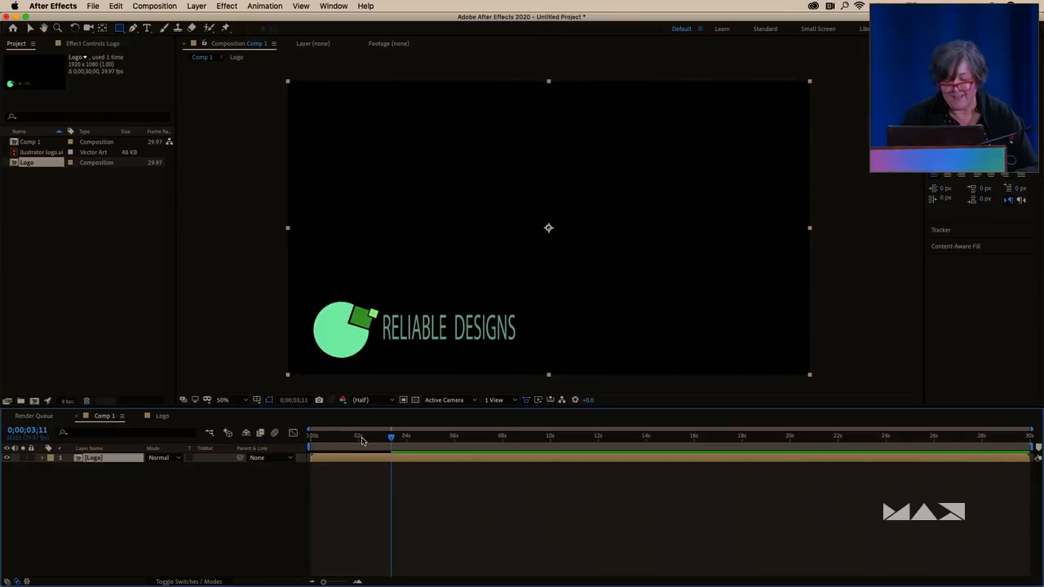
key("space")
key("space")
left_click(119, 30)
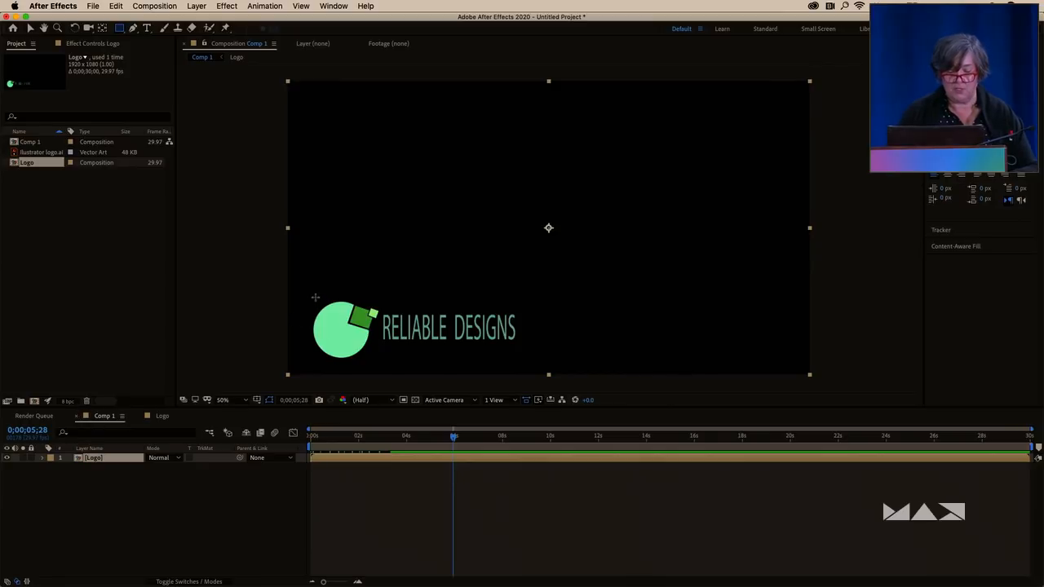
left_click_drag(311, 294, 524, 361)
left_click_drag(350, 441, 94, 442)
key("space")
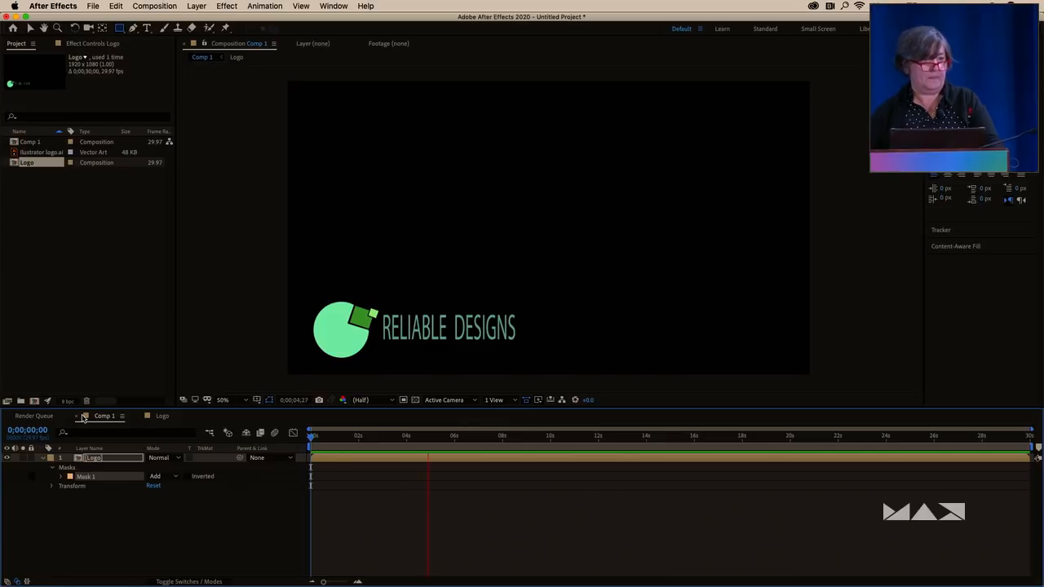
key("space")
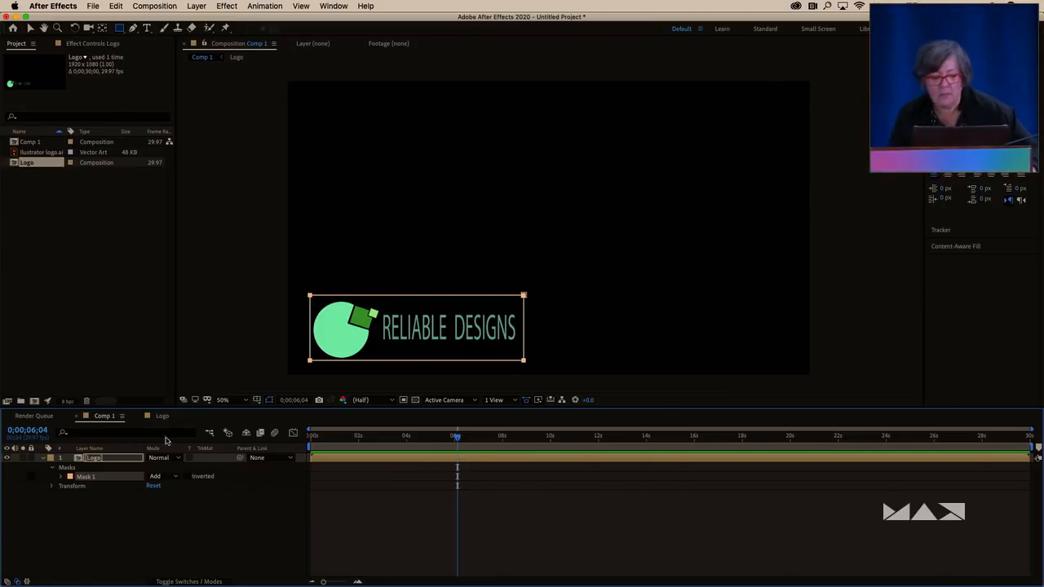
Delete all items from the project, including both compositions and the Illustrator logo footage
left_click_drag(94, 220, 11, 112)
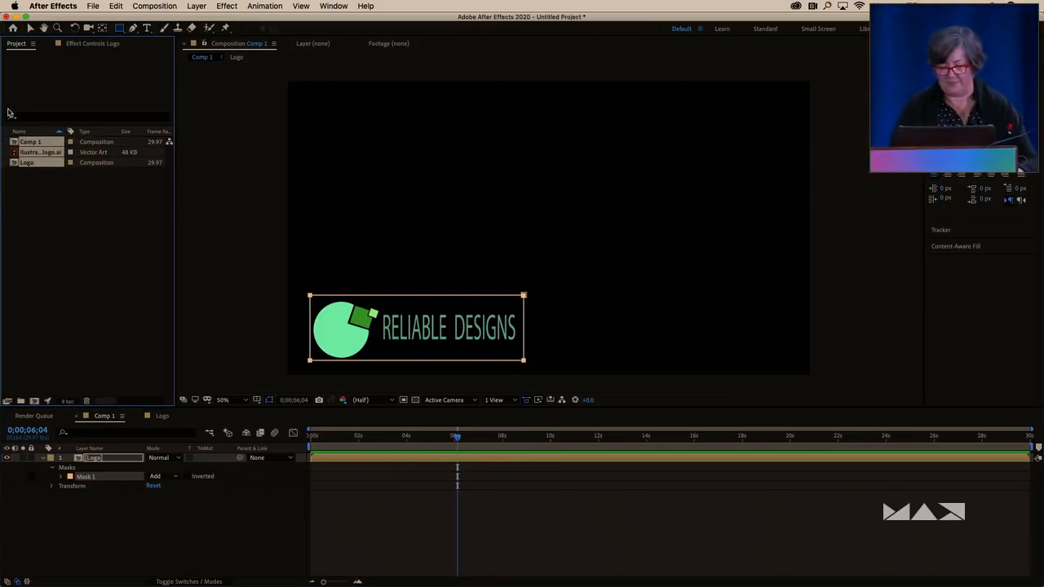
key("Delete")
left_click(626, 319)
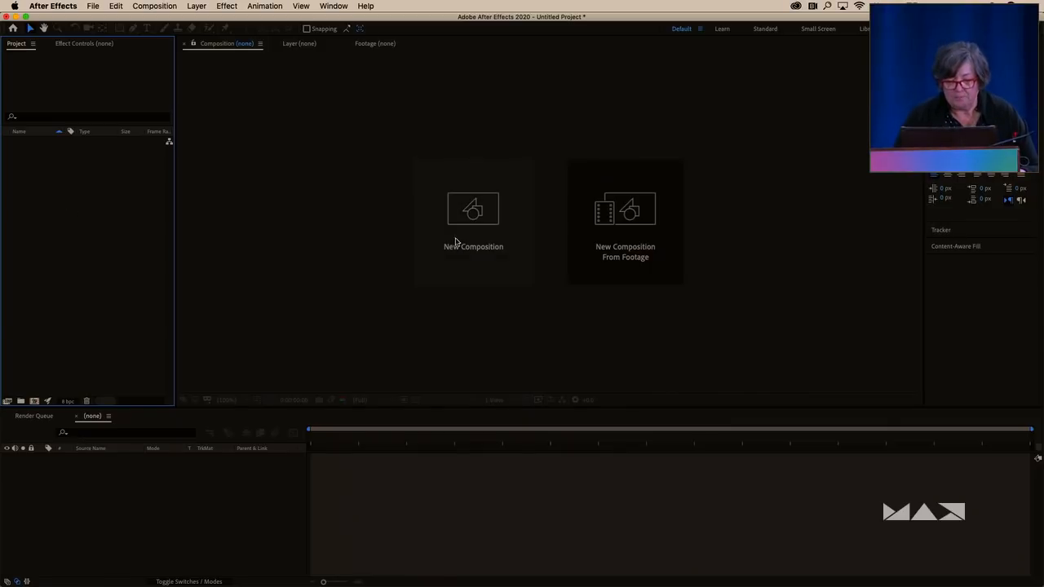
Import Photoshop Logo as Composition - Retain Layer Sizes with editable layer styles, and open the resulting composition
double_click(34, 236)
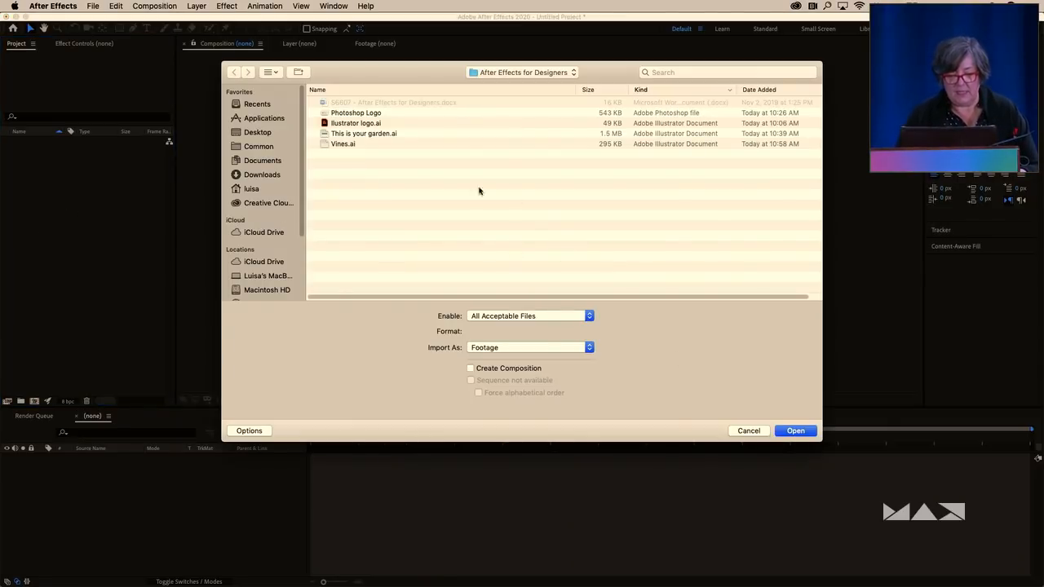
left_click(350, 114)
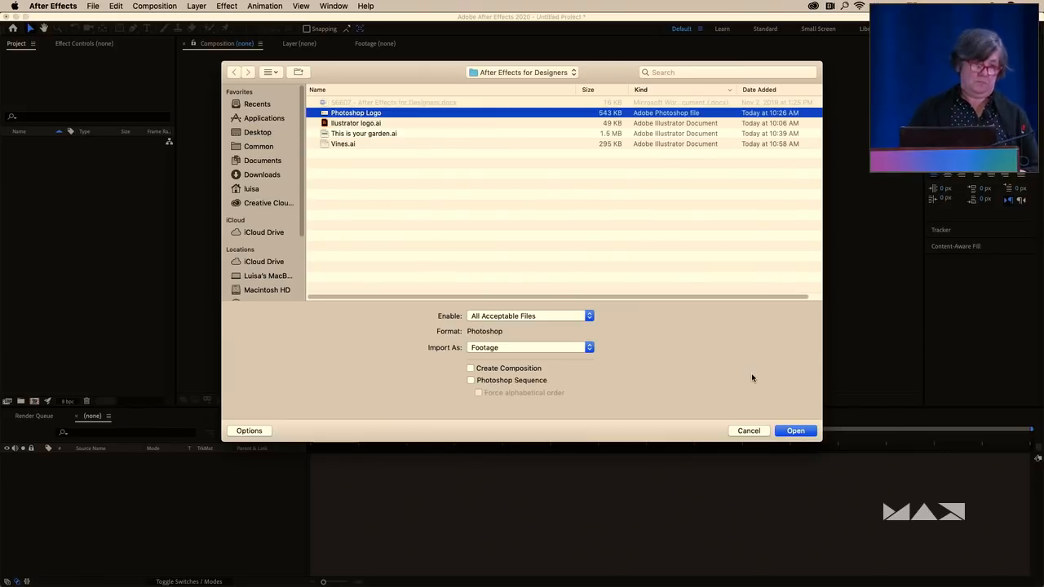
left_click(799, 437)
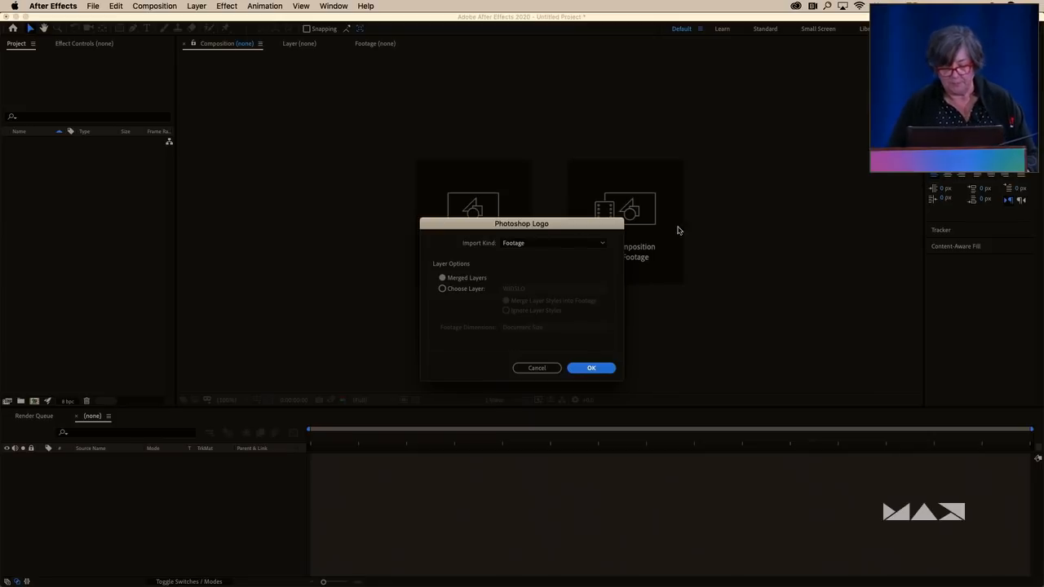
left_click(541, 244)
left_click(547, 279)
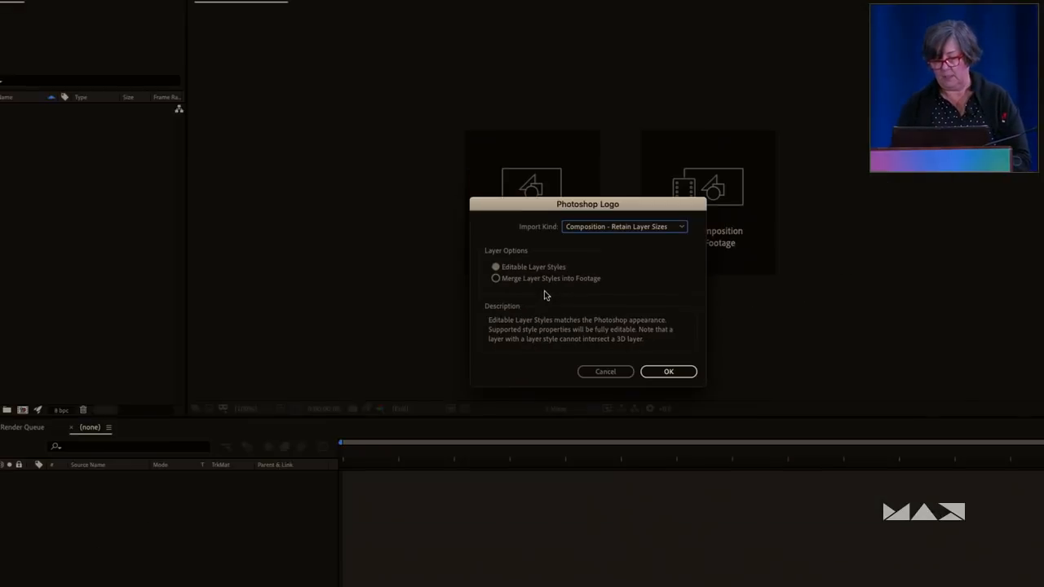
left_click(602, 371)
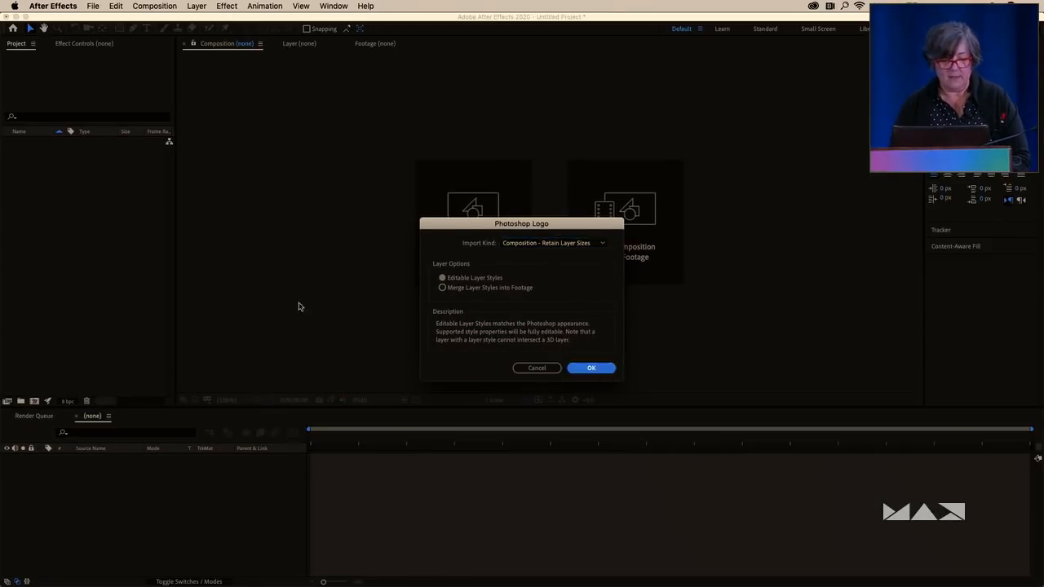
double_click(18, 146)
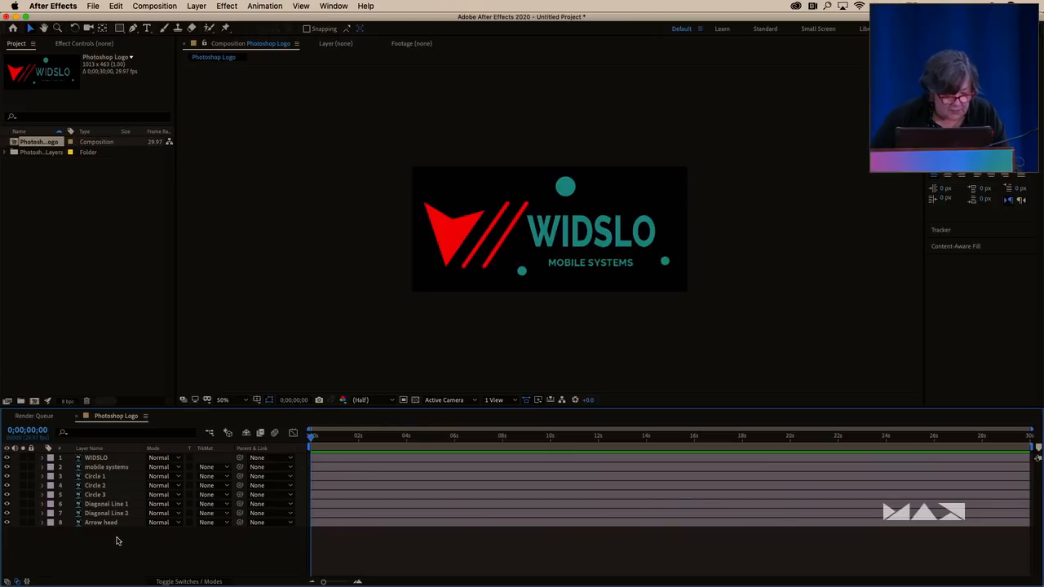
Convert the WIDSLO and mobile systems Photoshop layers to editable text
left_click(112, 458)
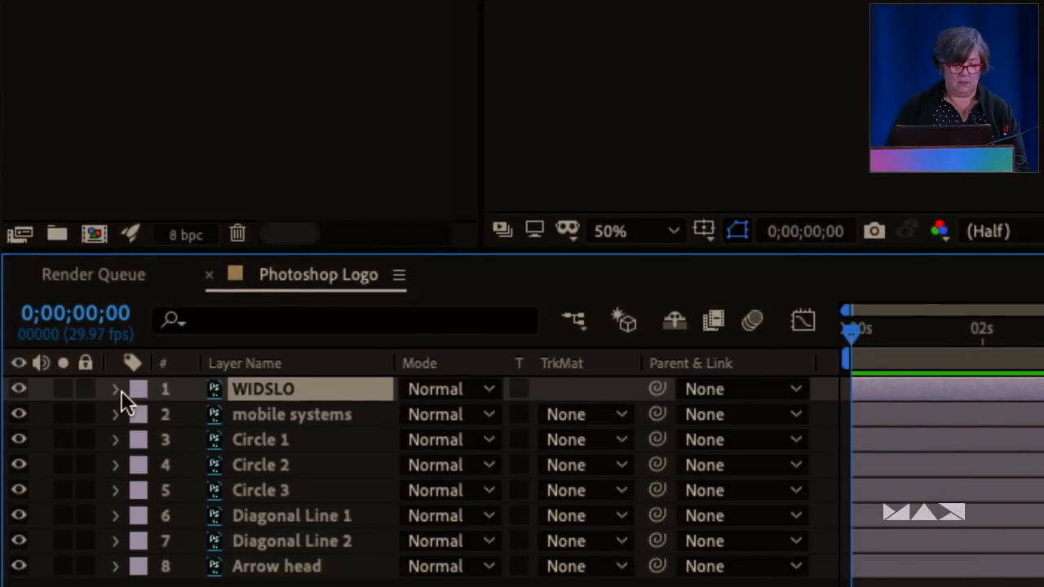
left_click(118, 390)
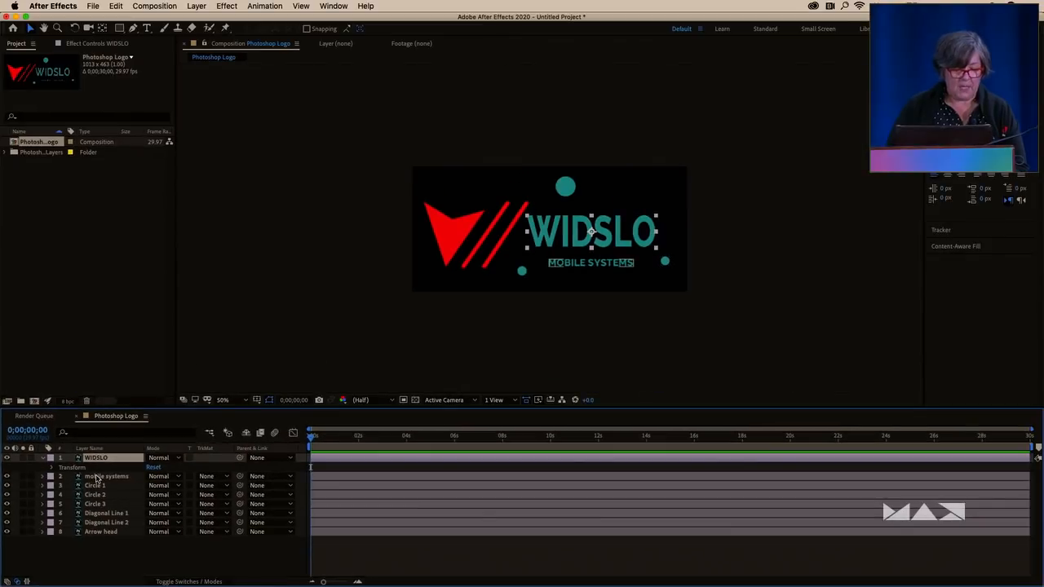
right_click(97, 459)
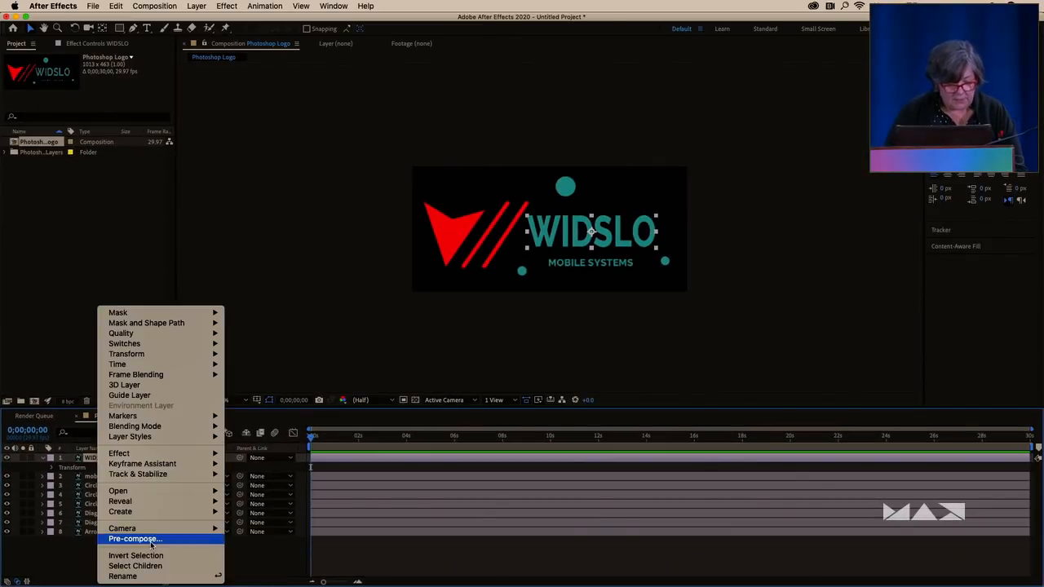
mouse_move(169, 515)
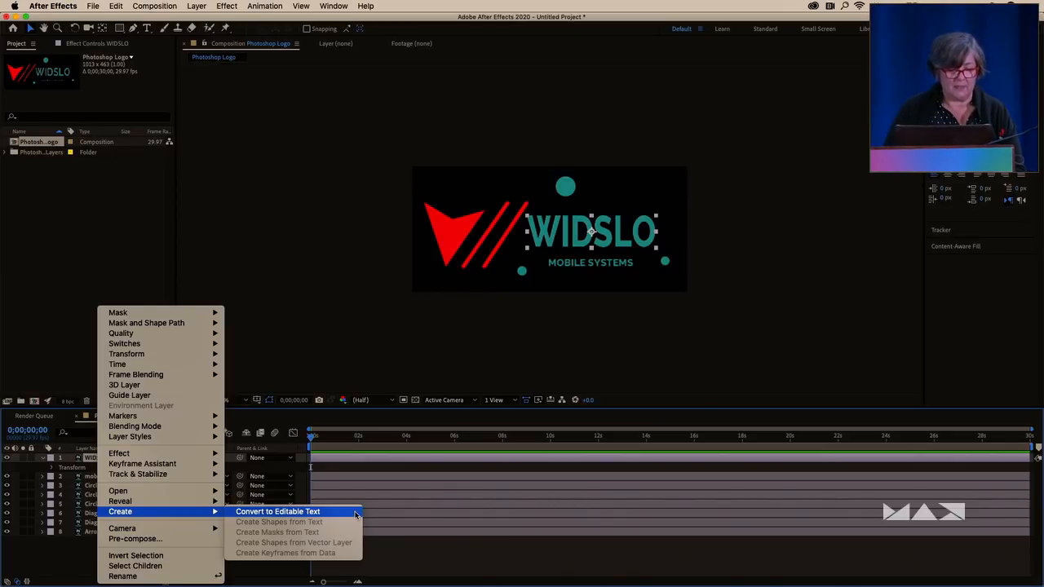
left_click(278, 512)
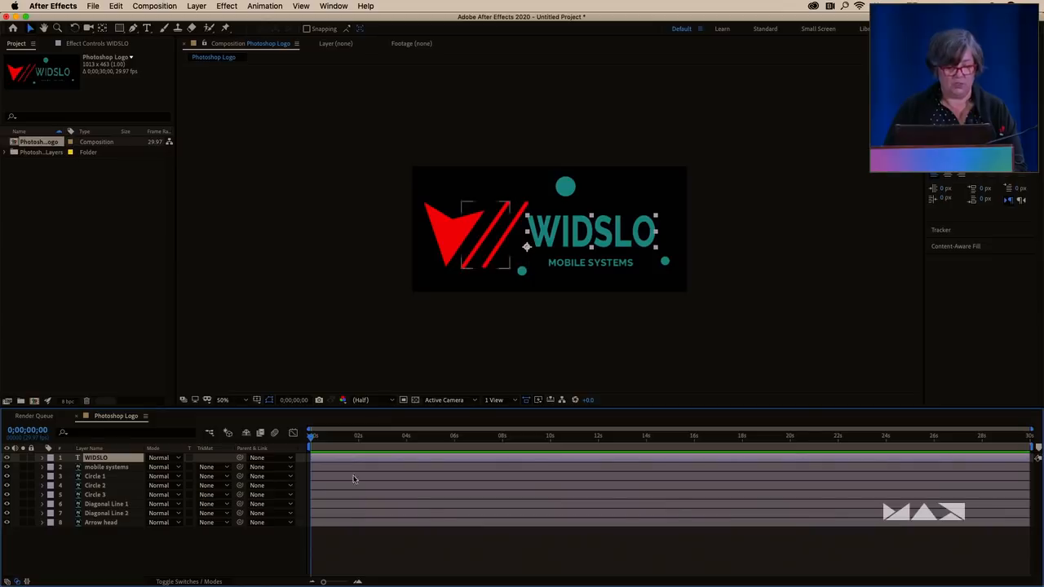
right_click(94, 469)
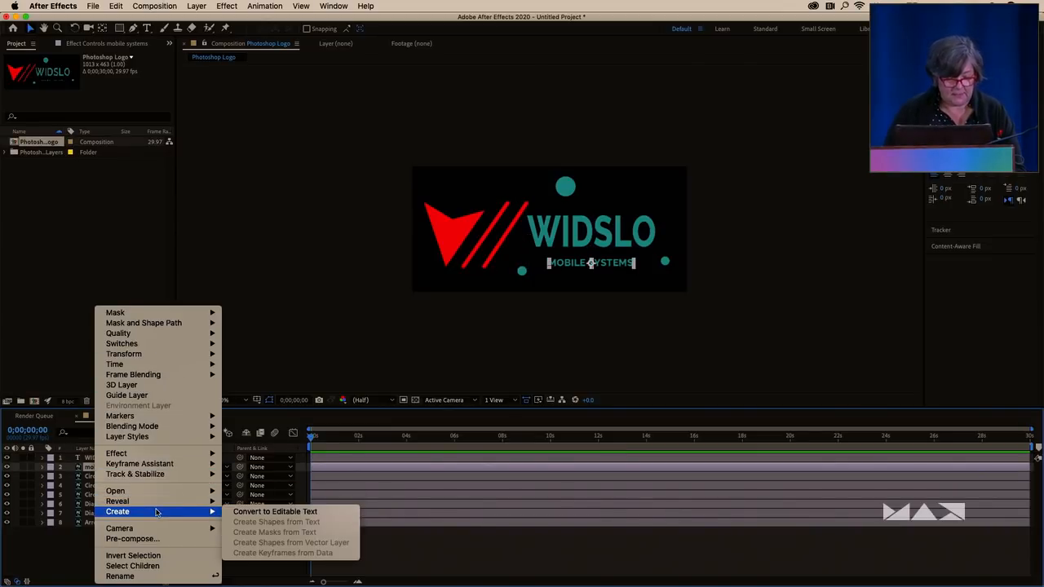
left_click(277, 511)
mouse_move(284, 582)
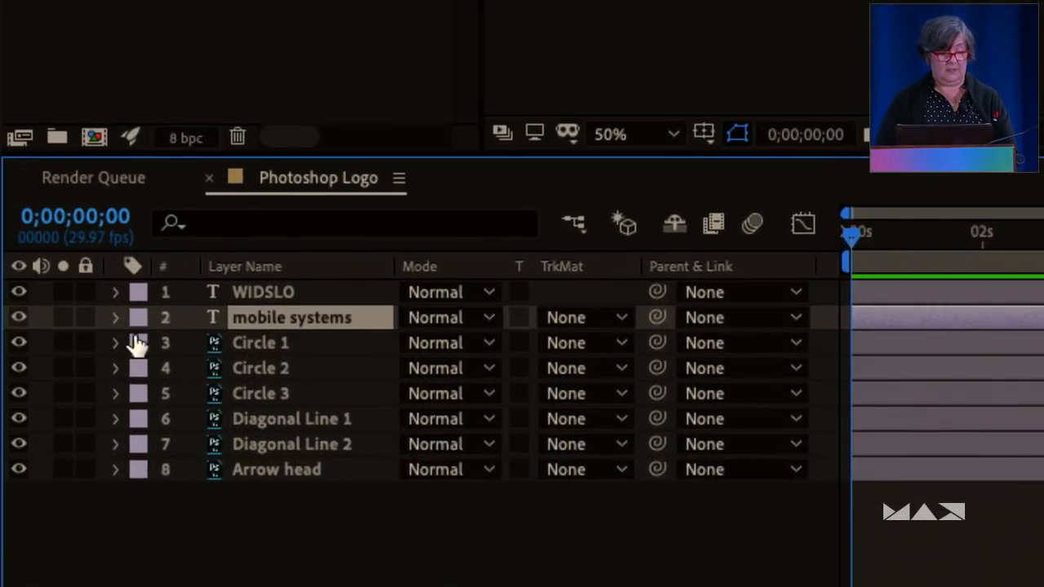
Expand the WIDSLO text layer and examine which text animator properties are available for it
left_click(115, 292)
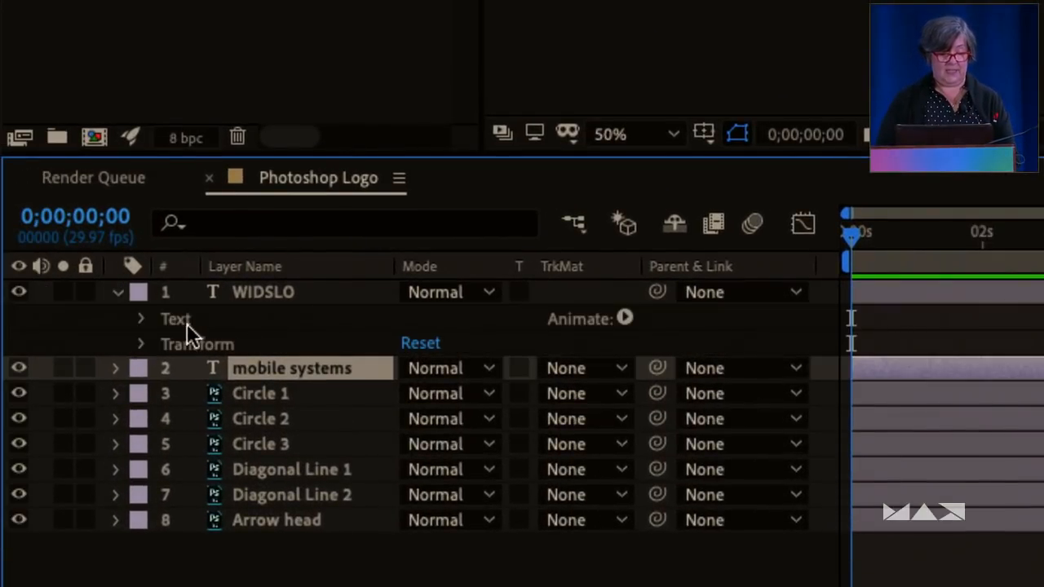
left_click(625, 318)
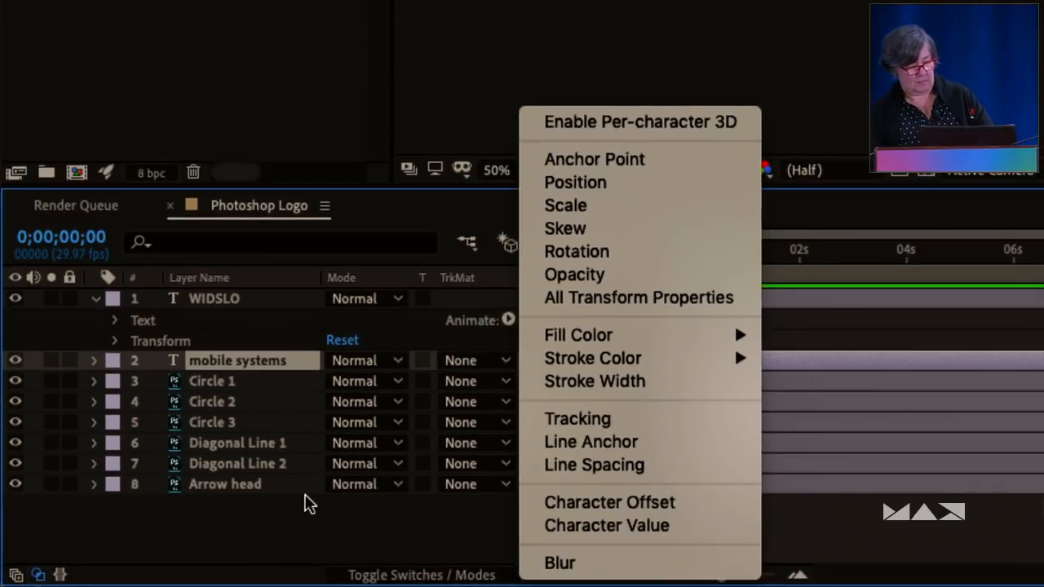
left_click(373, 476)
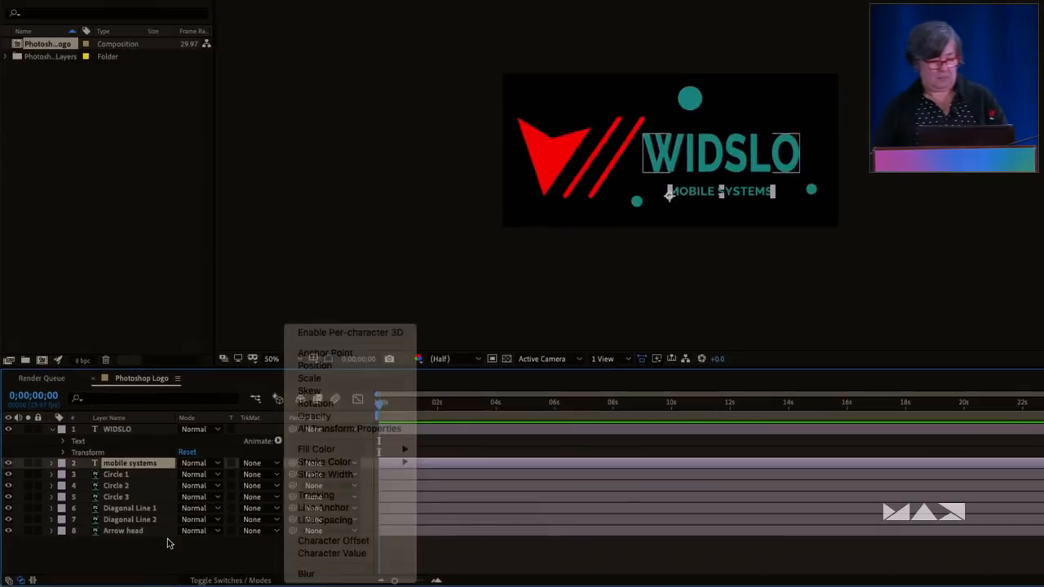
Delete all layers in the Photoshop Logo composition, and remove the composition and its layers folder from the project
key("super+a")
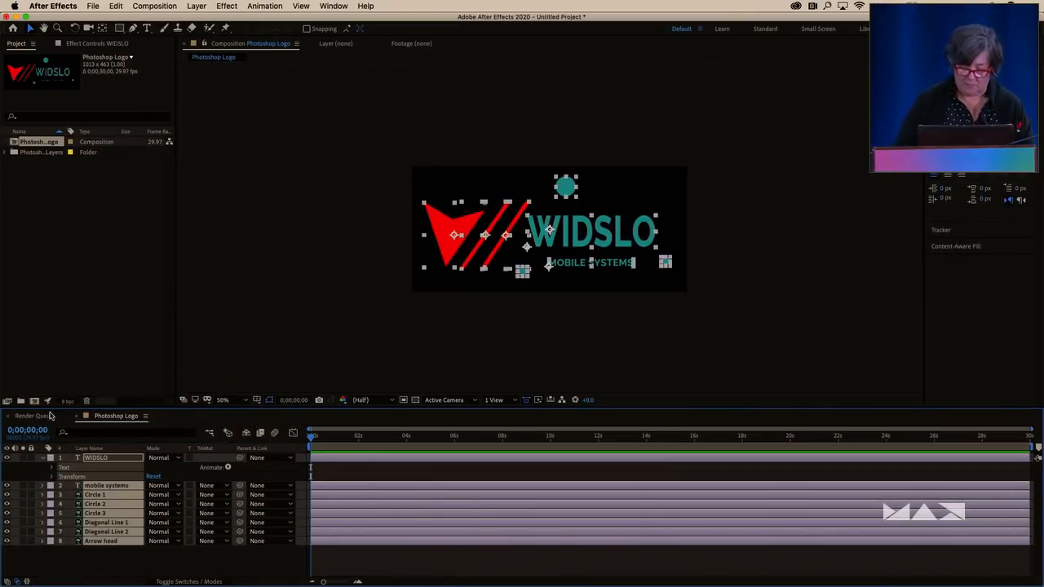
key("Delete")
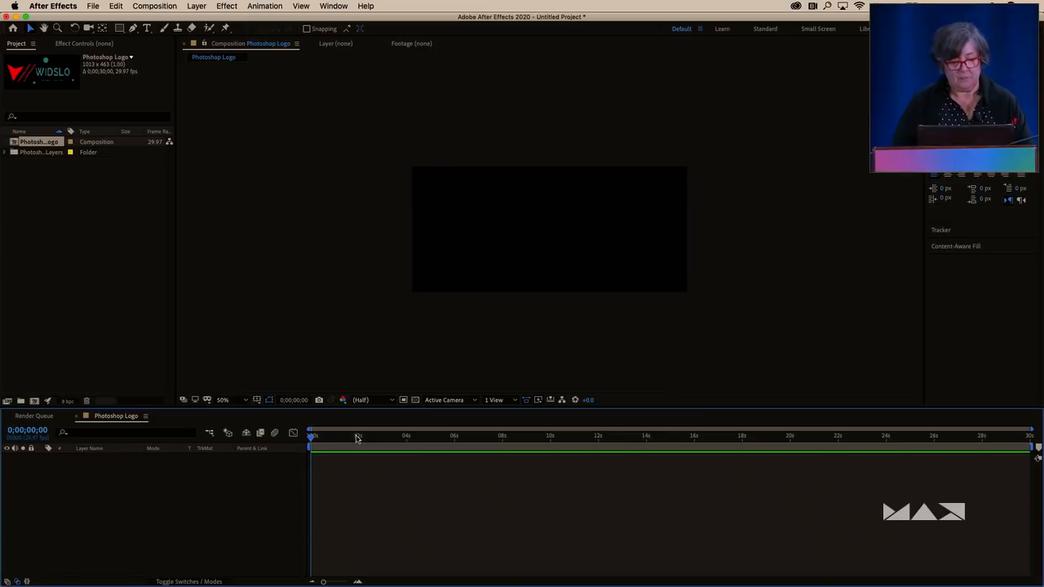
left_click_drag(37, 145, 49, 153)
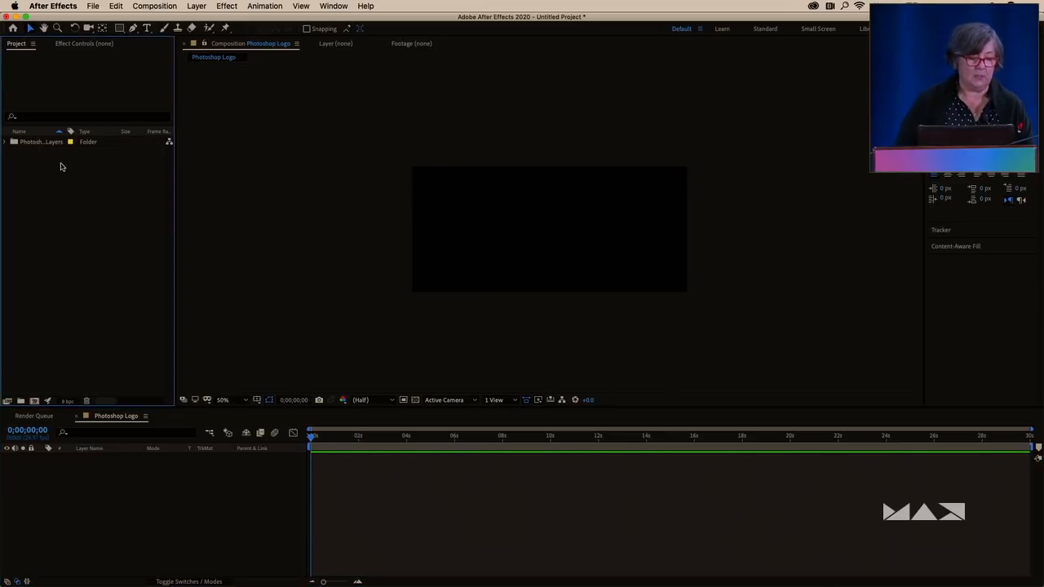
left_click(35, 142)
key("Delete")
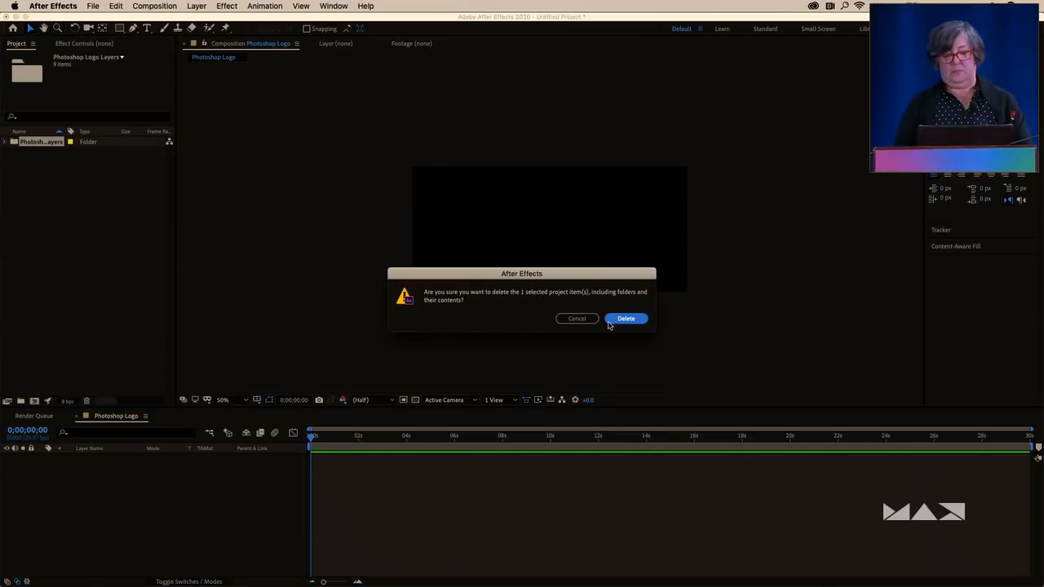
left_click(632, 317)
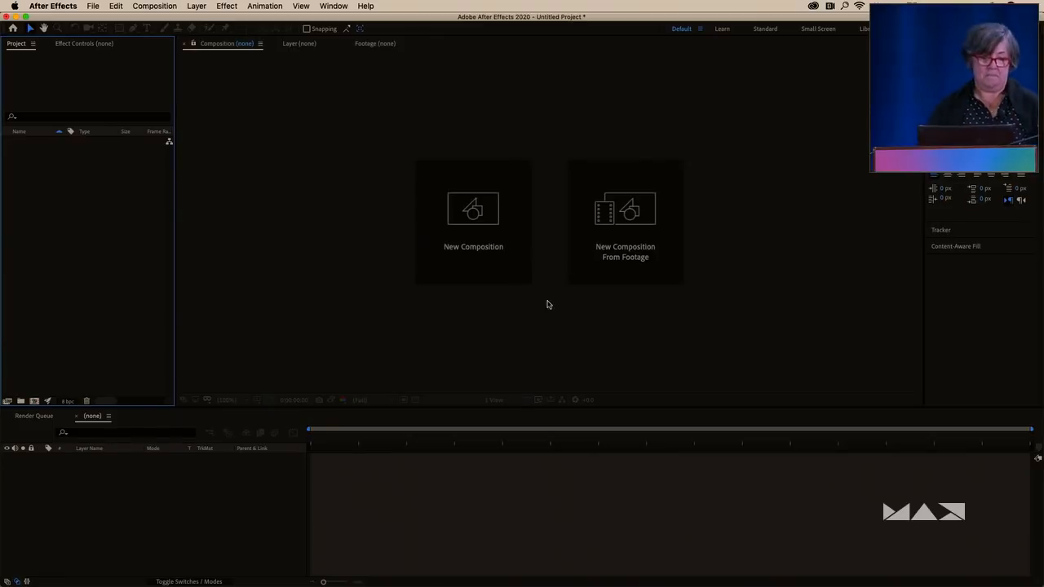
Import Photoshop Logo again as footage with merged layers
double_click(80, 192)
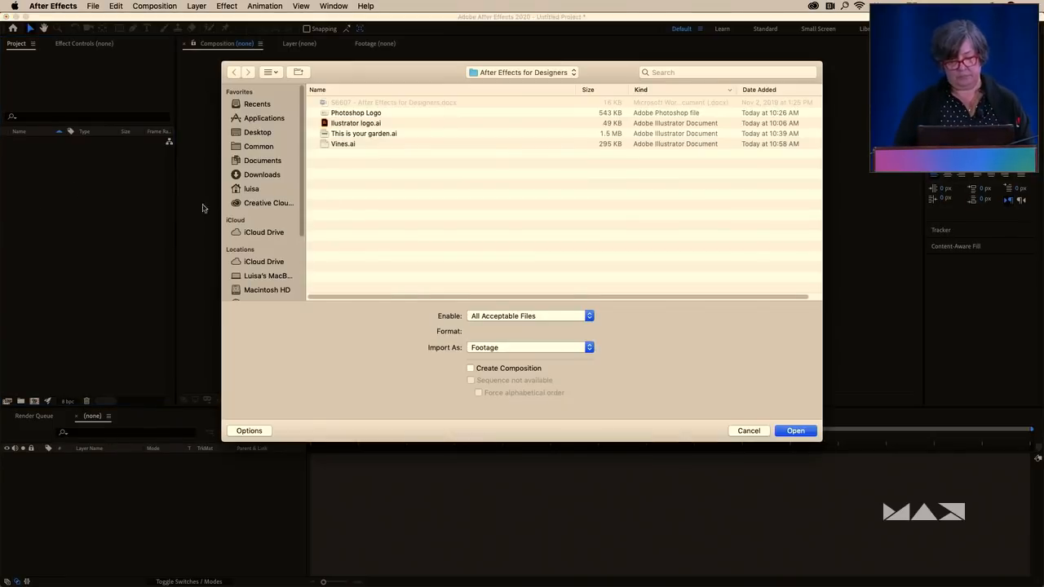
left_click(360, 115)
left_click(795, 431)
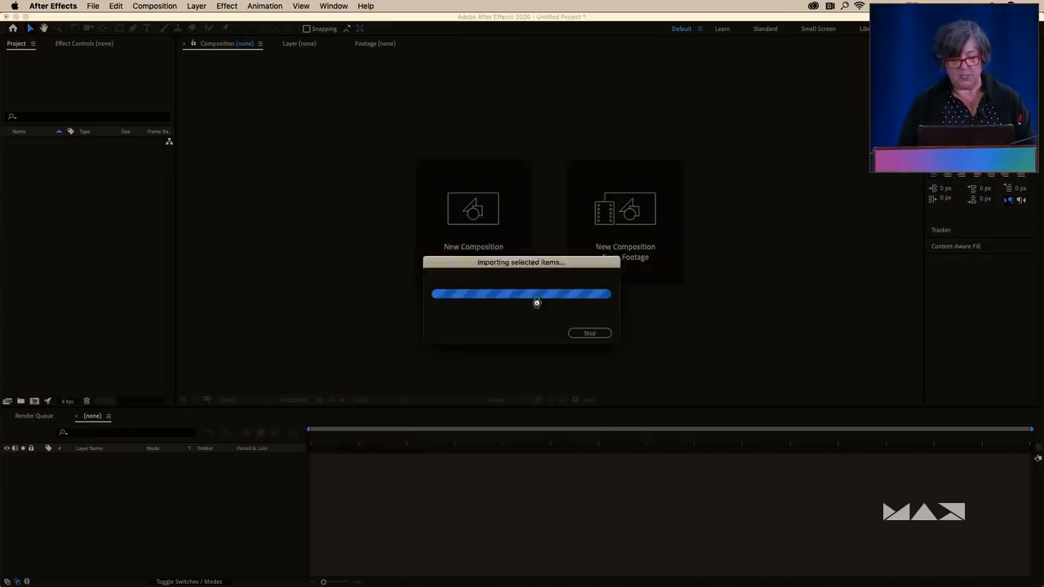
left_click(525, 247)
left_click(526, 254)
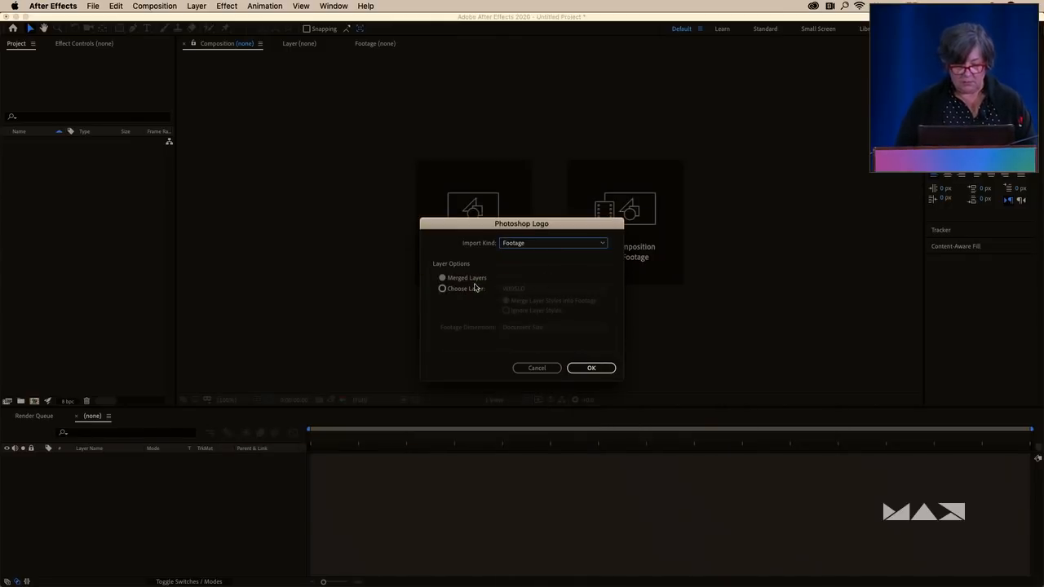
left_click(592, 368)
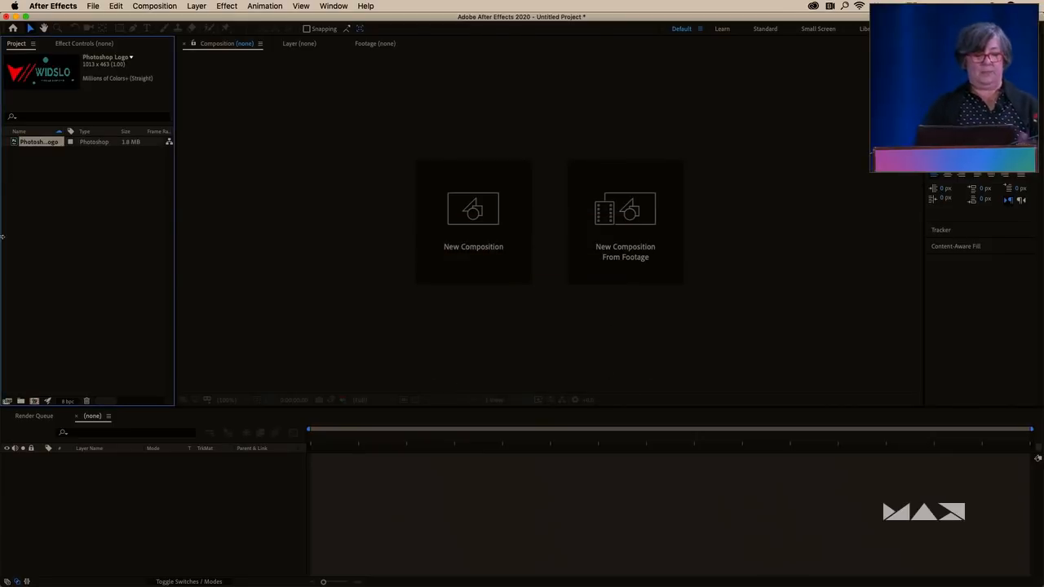
Create a 1920 x 1080 composition, Comp 1, with the HDTV 1080 29.97 preset and add the Photoshop Logo footage to it
key("super+n")
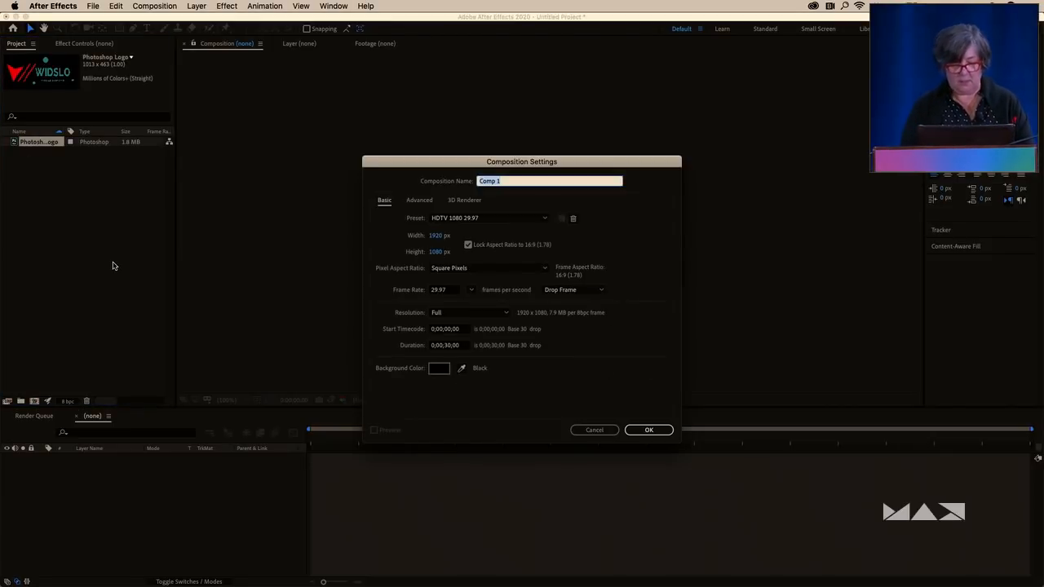
key("Return")
left_click_drag(12, 152, 139, 502)
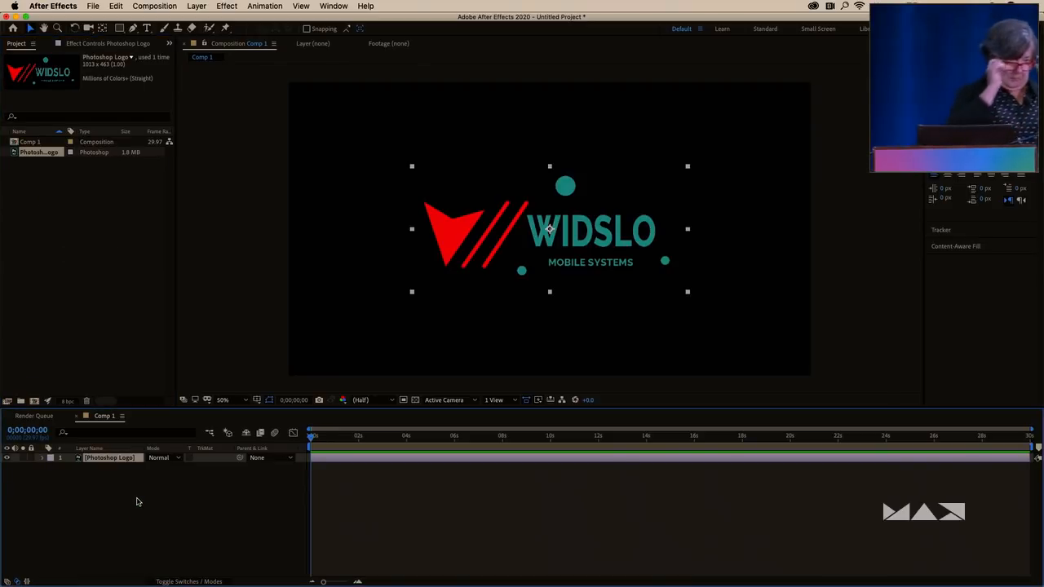
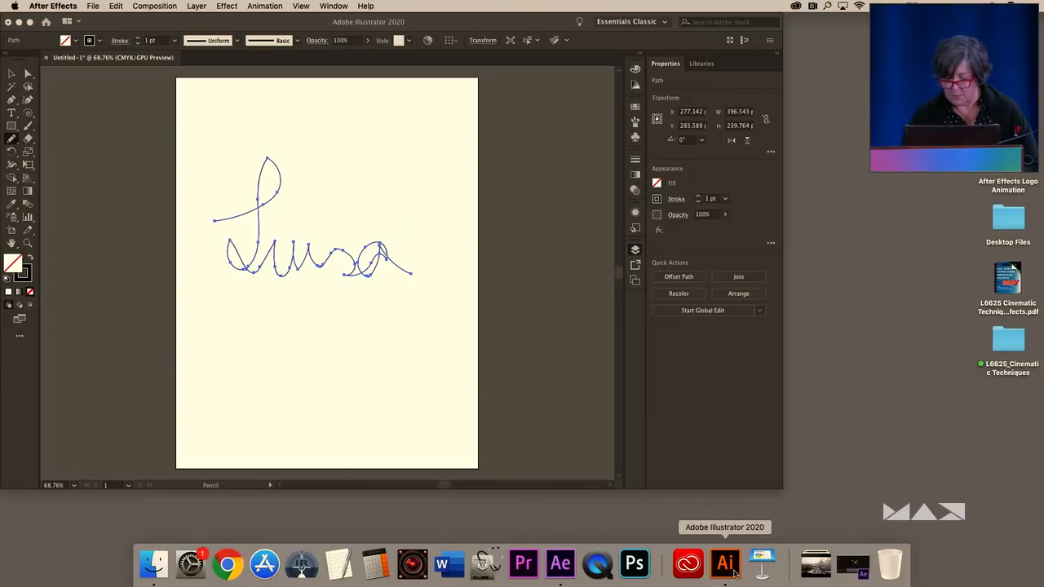
Switch to Illustrator, copy the handwritten path, minimize the document window and return to After Effects
left_click(726, 563)
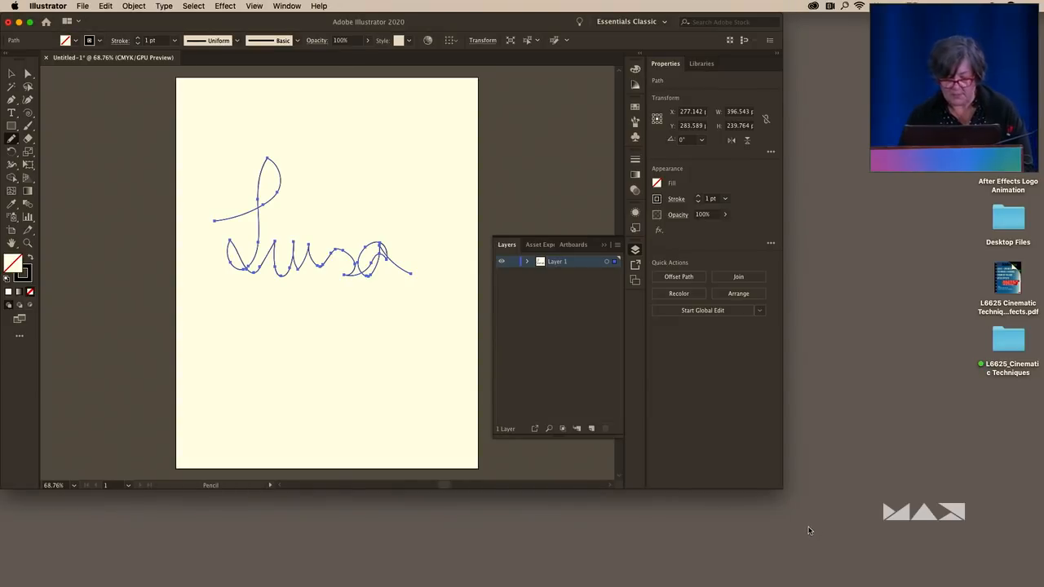
key("super+Tab")
key("super+Tab")
key("super+Tab")
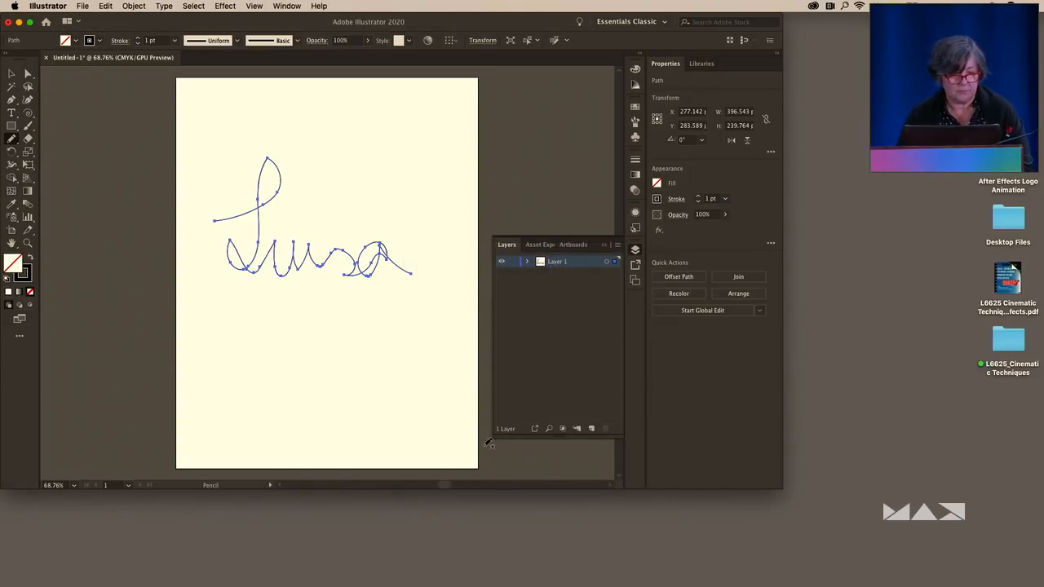
key("super+c")
key("super+m")
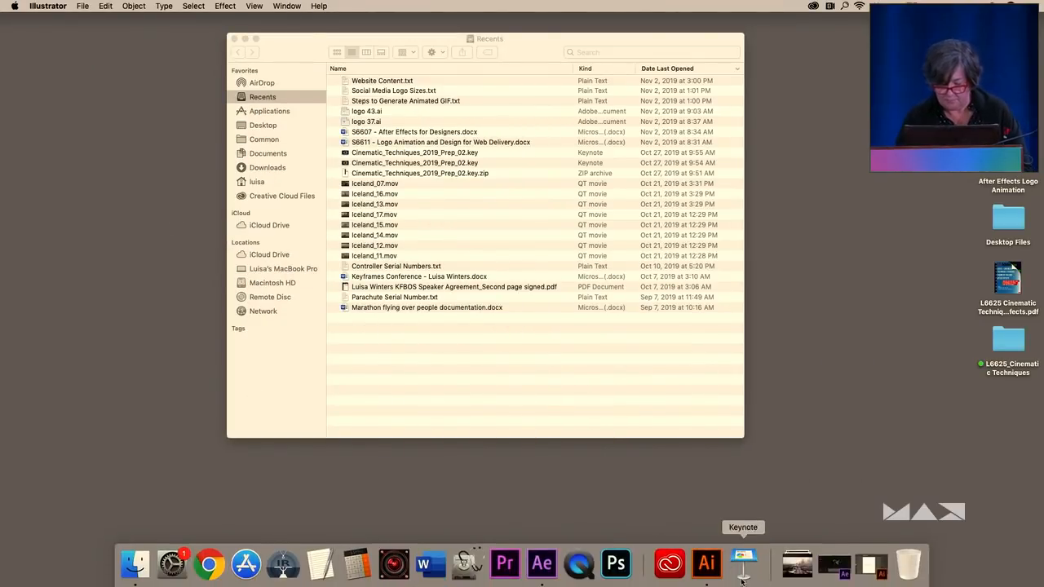
right_click(542, 564)
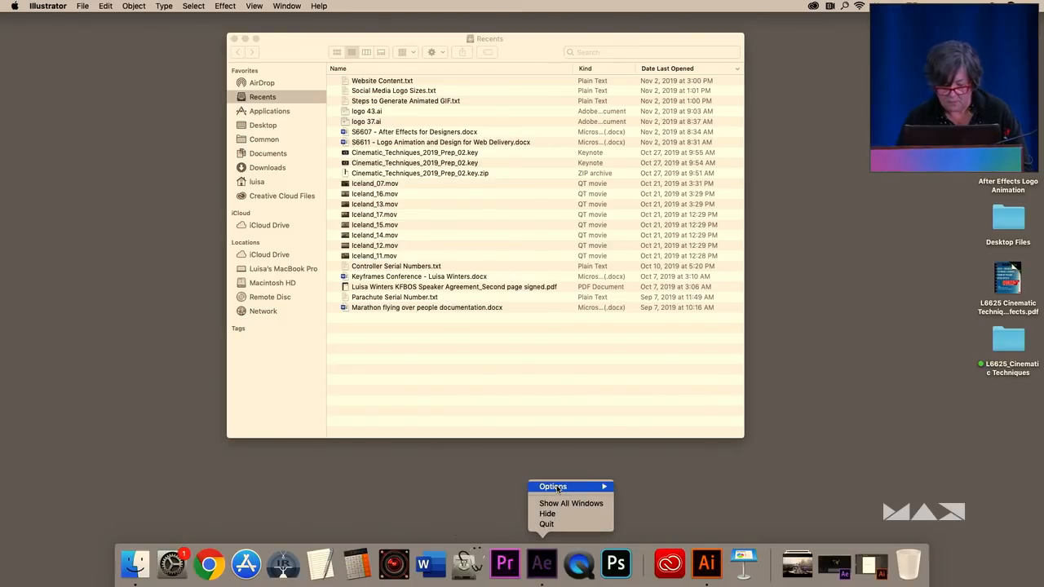
left_click(545, 575)
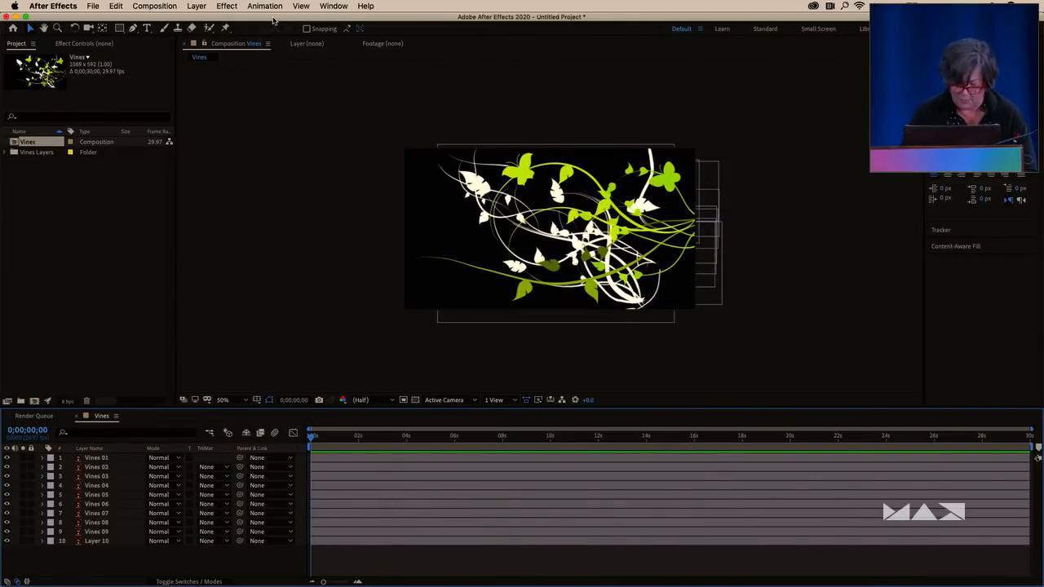
Create a 1920 x 1080 composition, Comp 1, with the HDTV 1080 29.97 preset and go back to the Vines composition
key("super+n")
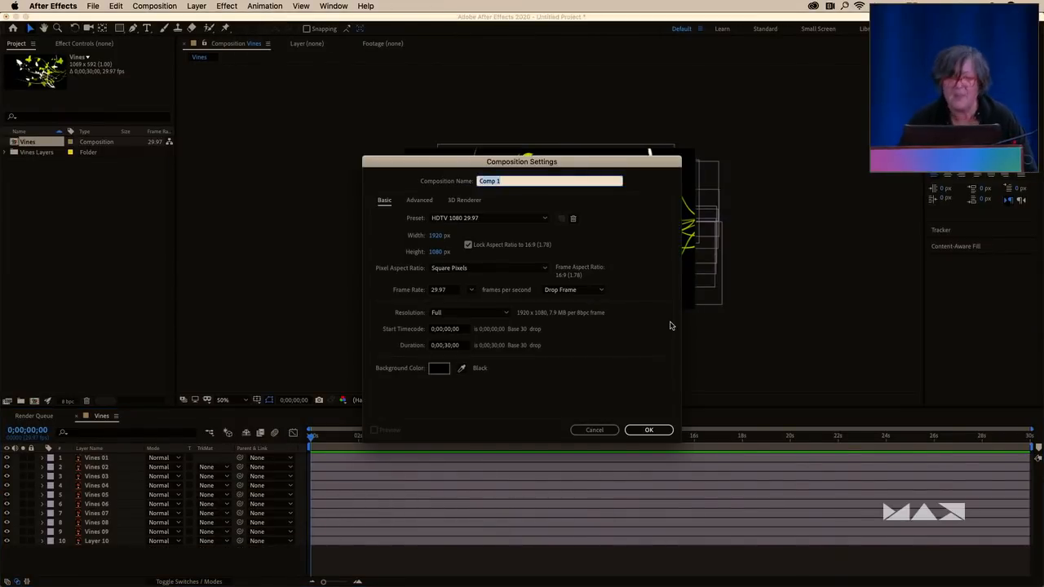
left_click(648, 430)
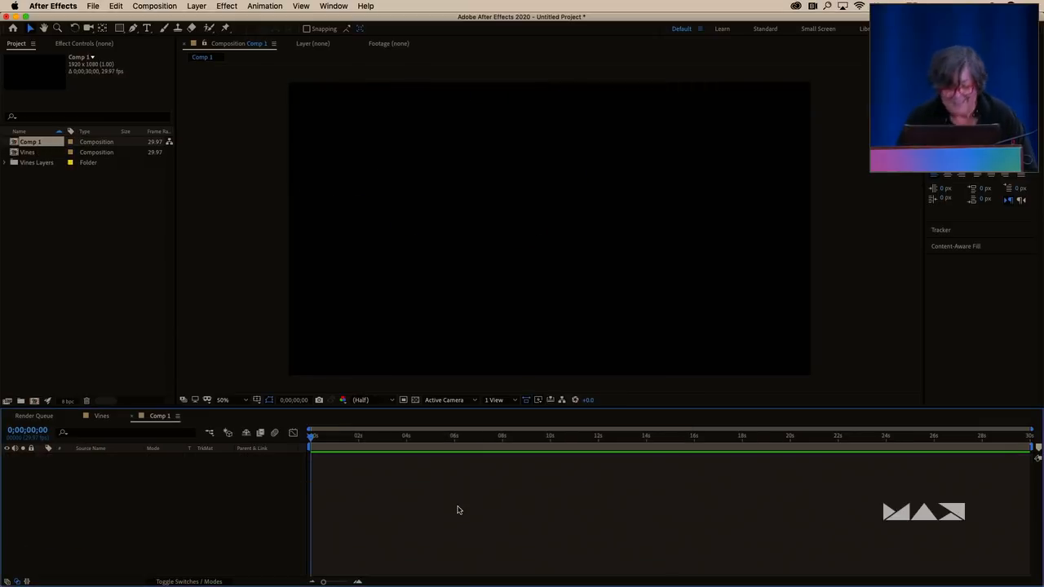
left_click(99, 417)
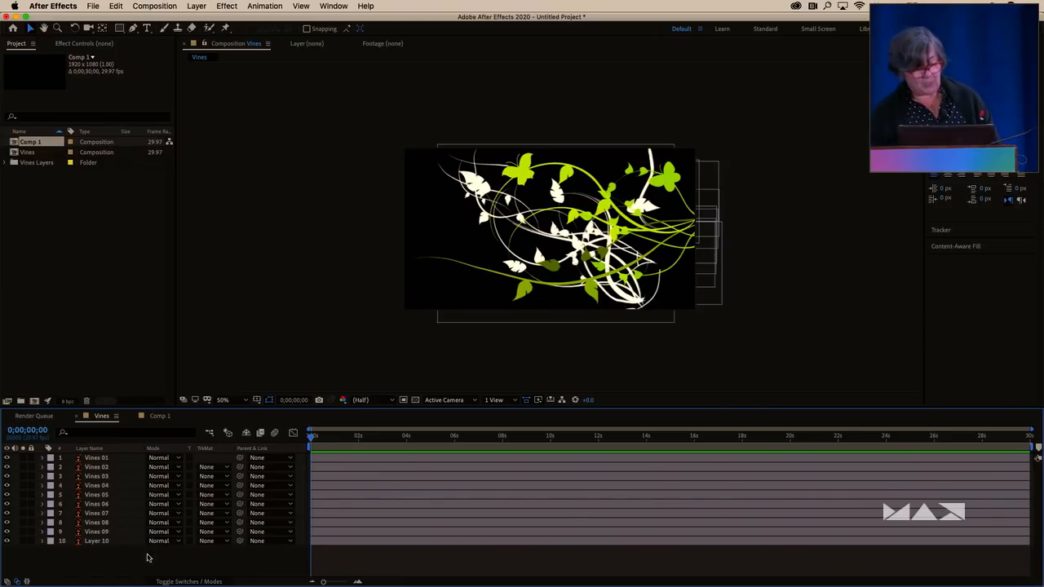
Scale the Vines 01 layer up to 1100% and turn on continuous rasterization for it
left_click(189, 583)
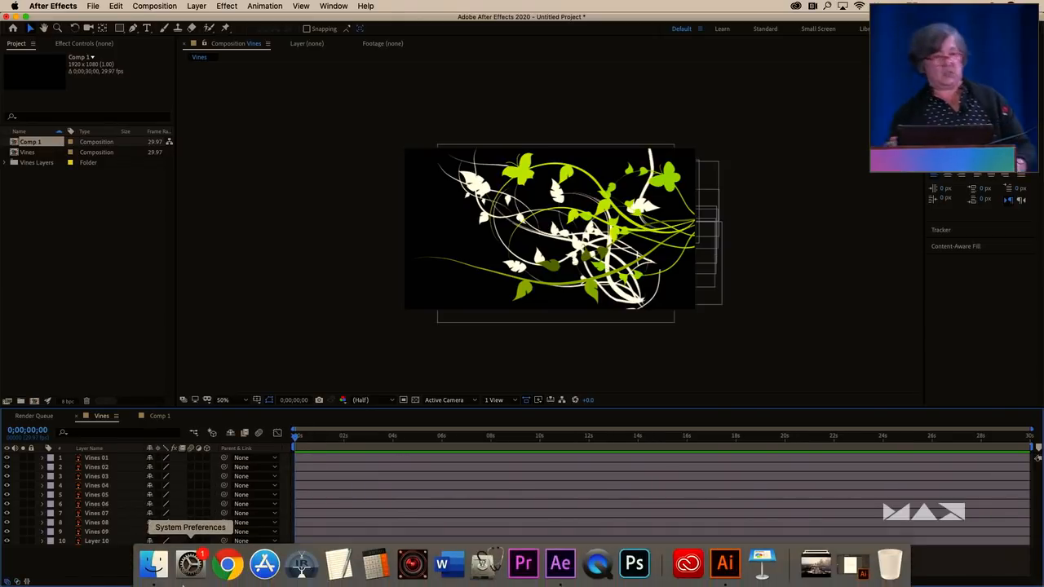
mouse_move(184, 582)
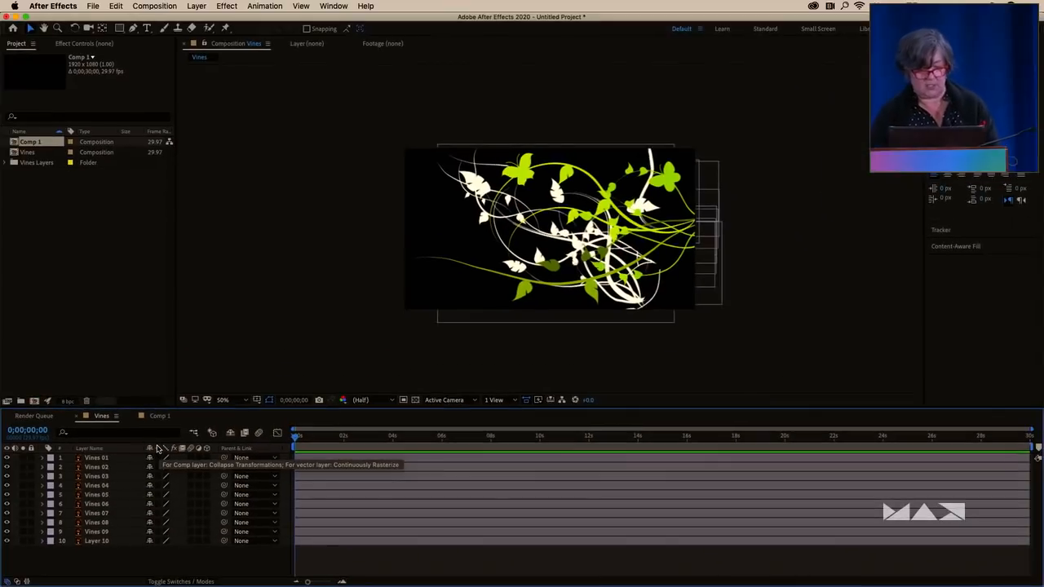
left_click(102, 459)
key("s")
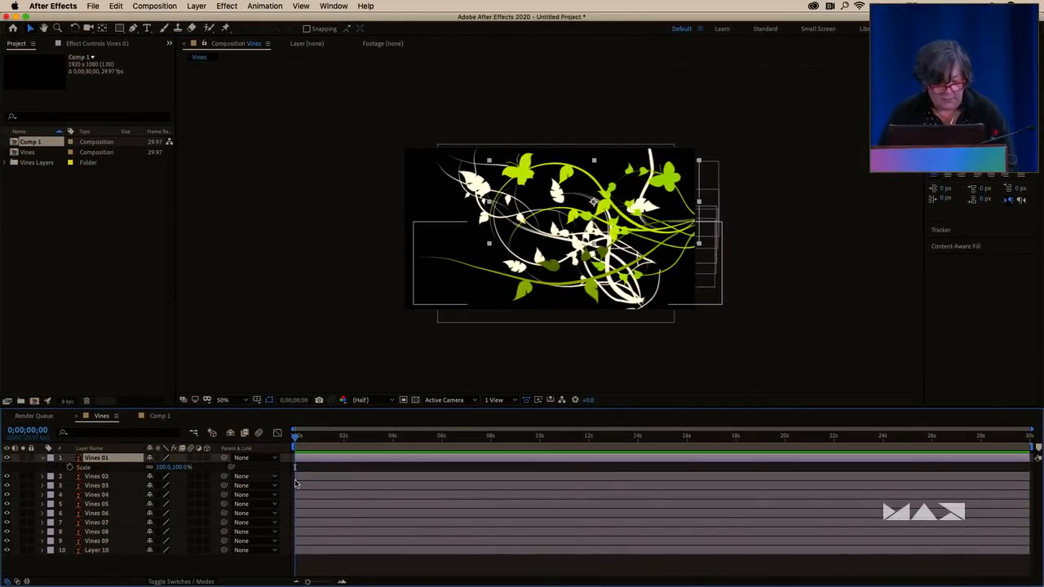
left_click_drag(167, 468, 221, 468)
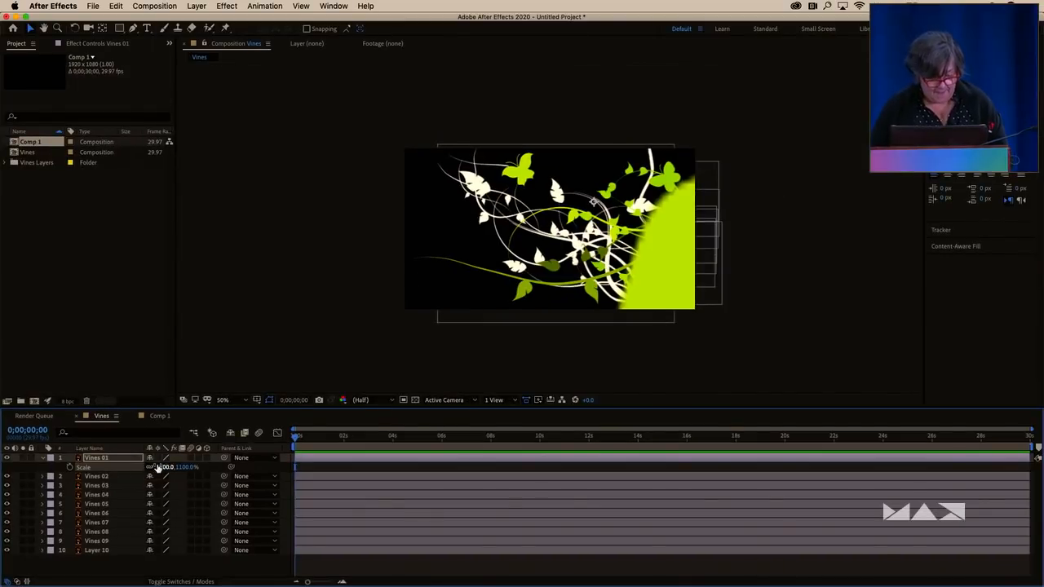
left_click(158, 459)
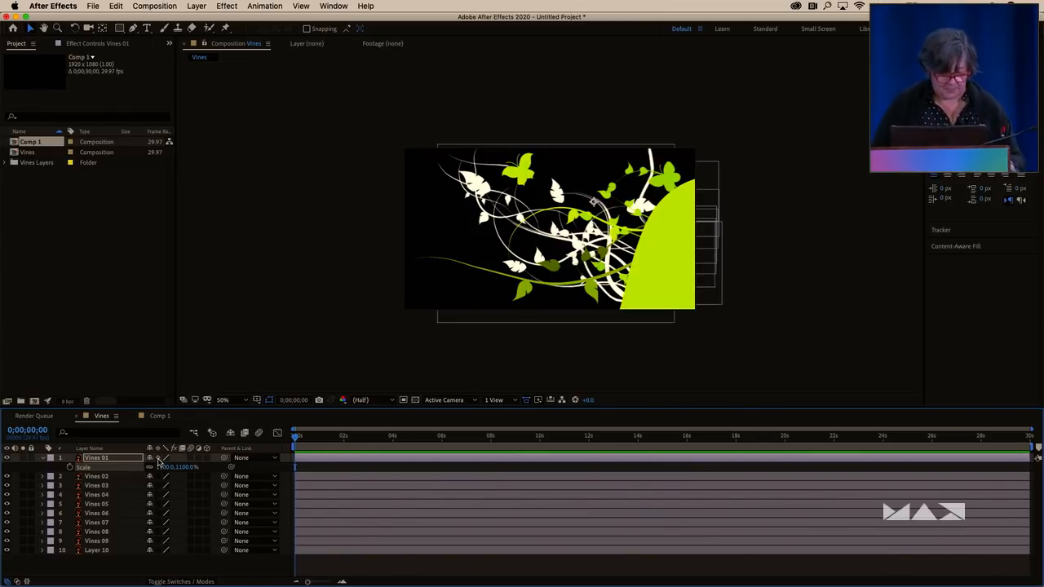
Reset the scale of Vines 01 and make all layers in the Vines composition 3D
right_click(83, 469)
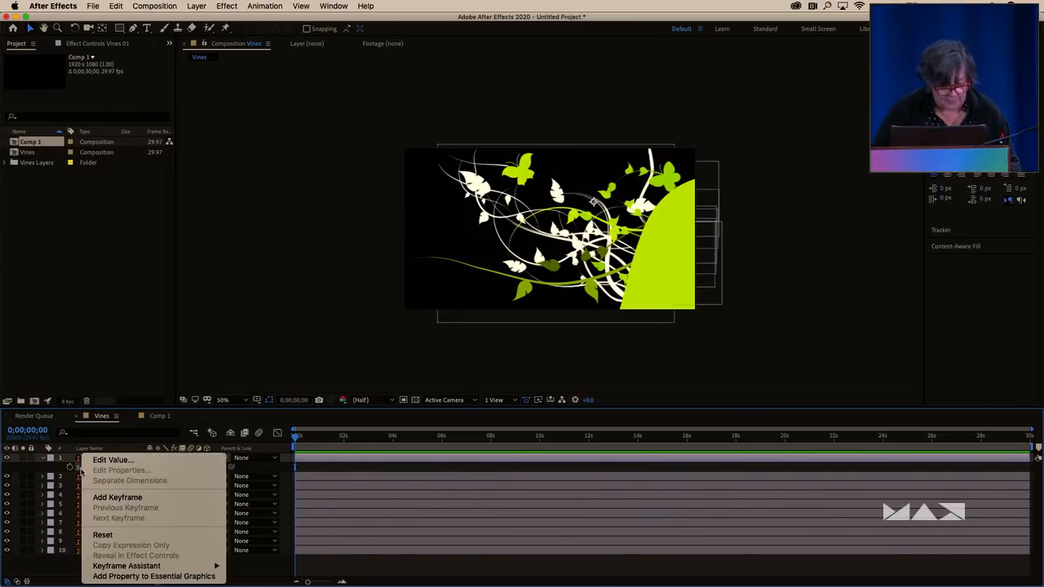
left_click(105, 536)
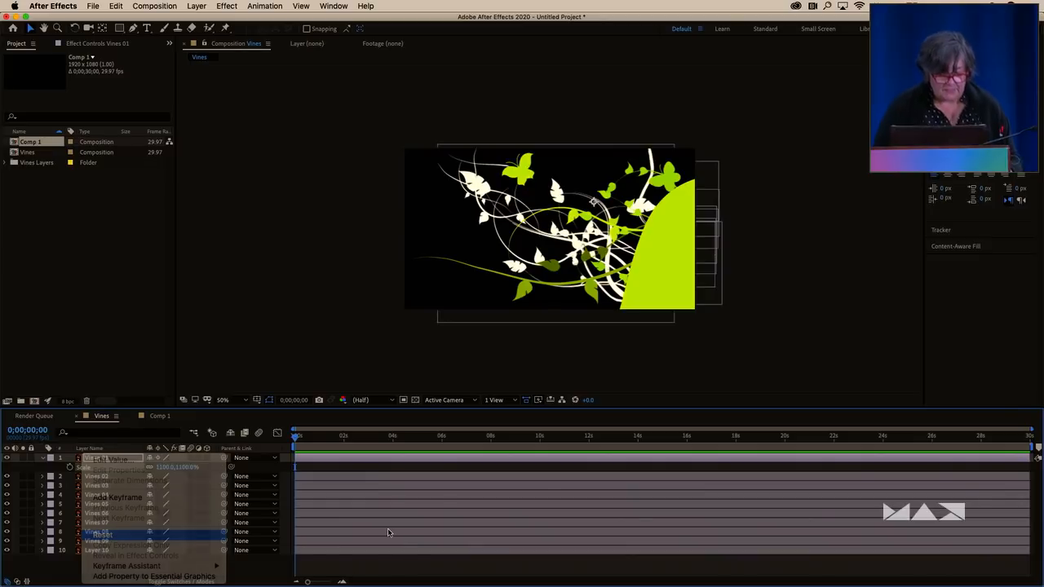
left_click(45, 459)
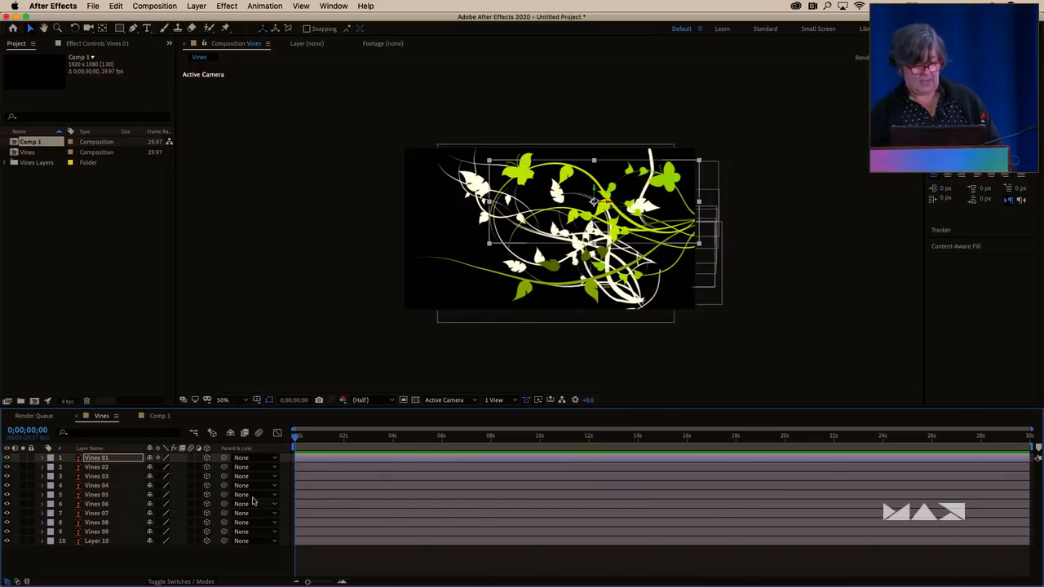
Create a comp-sized 1069 x 592 solid in white (FFFFFF) in the Vines composition
left_click(238, 554)
key("super+y")
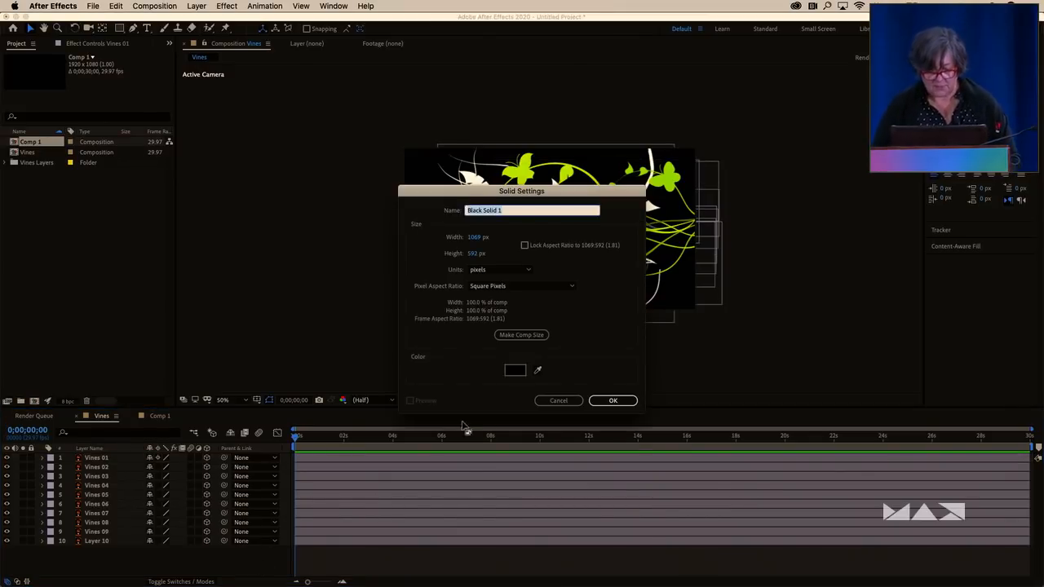
left_click(515, 370)
left_click_drag(499, 340, 343, 206)
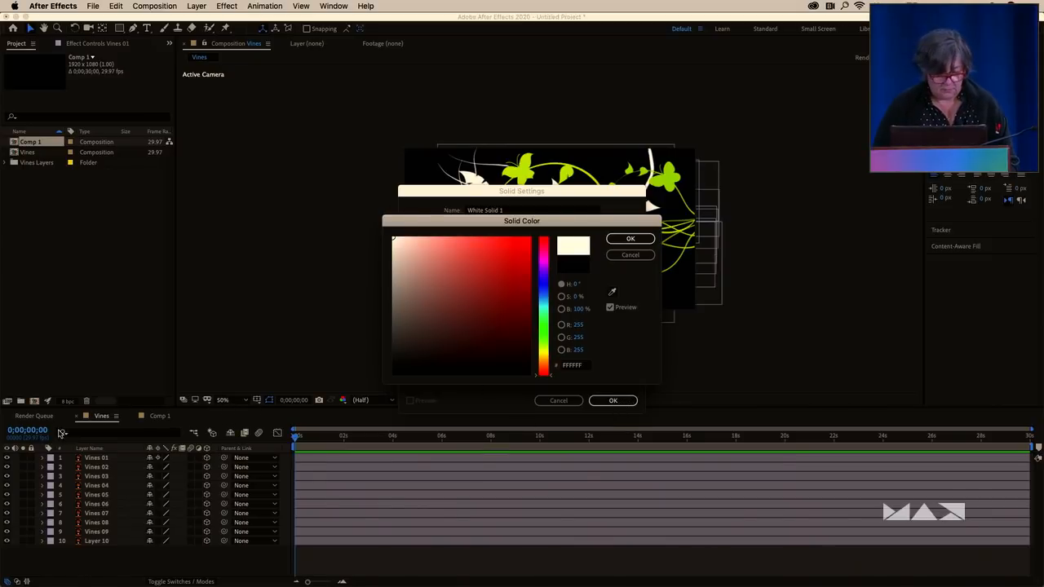
left_click(631, 239)
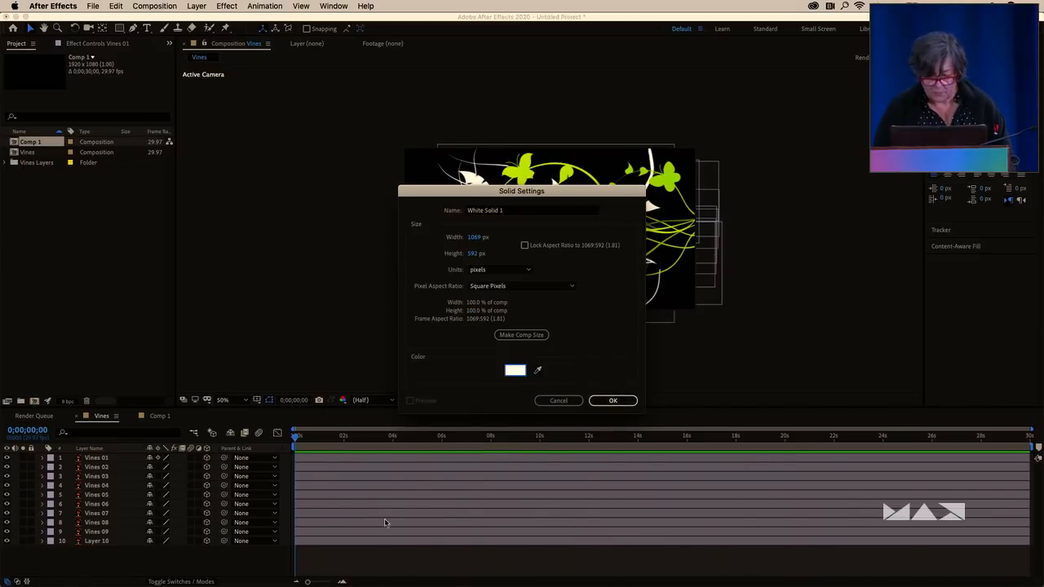
left_click(613, 401)
Place the white solid beneath all other layers as a 3D layer and scale it to 344%
left_click_drag(105, 458, 101, 561)
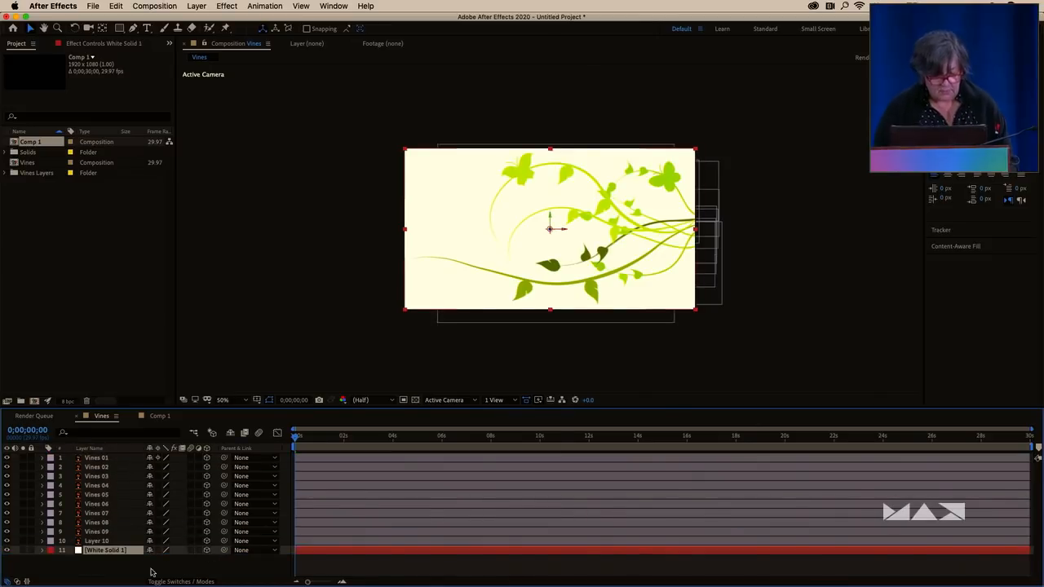
key("s")
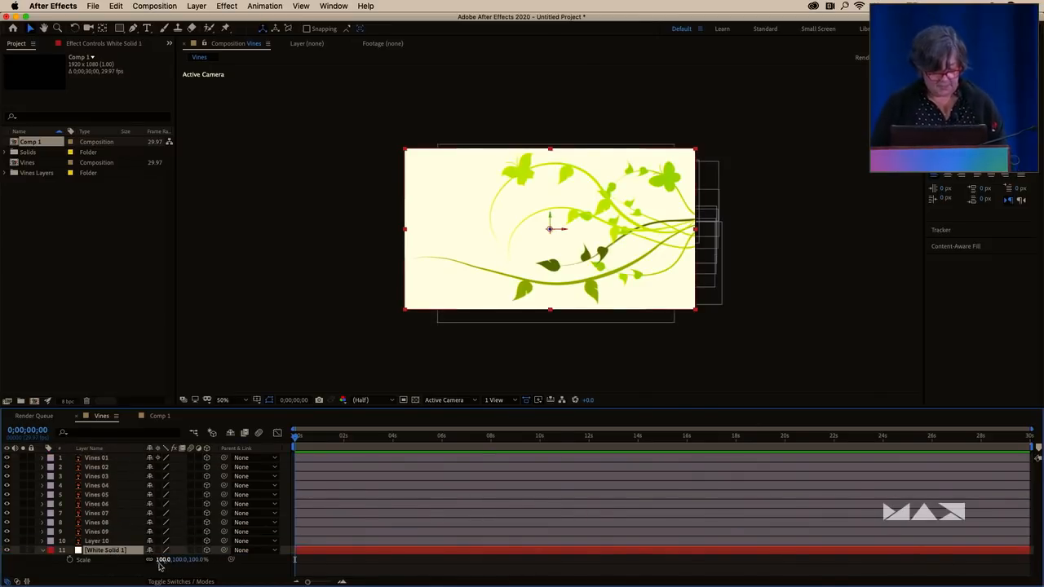
left_click_drag(180, 563, 284, 556)
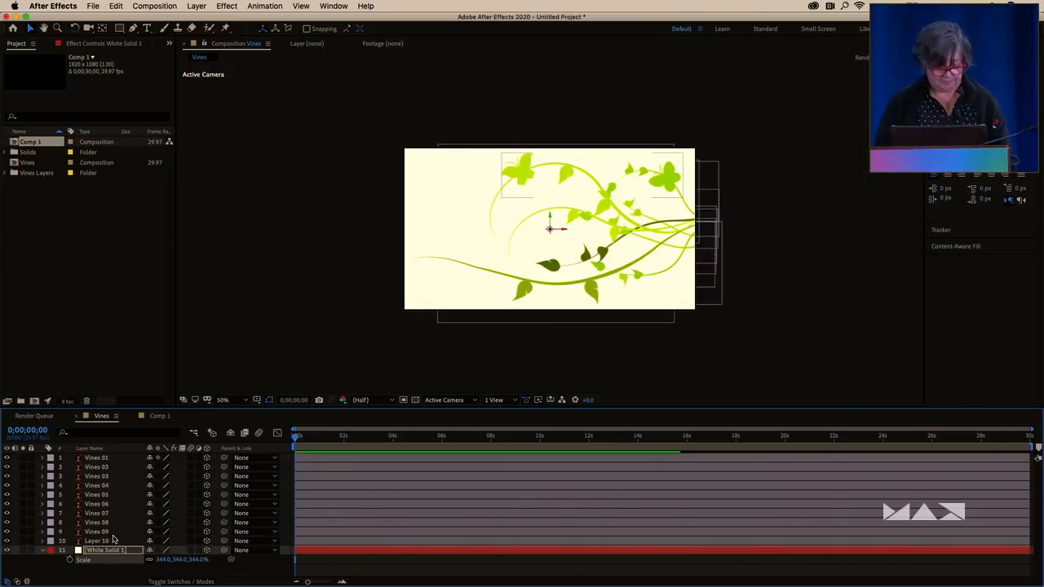
Reveal Position on all layers and set the Z values of Vines 01 to 06 to -154, -83, -49, -91, -94 and -86
key("super+a")
key("p")
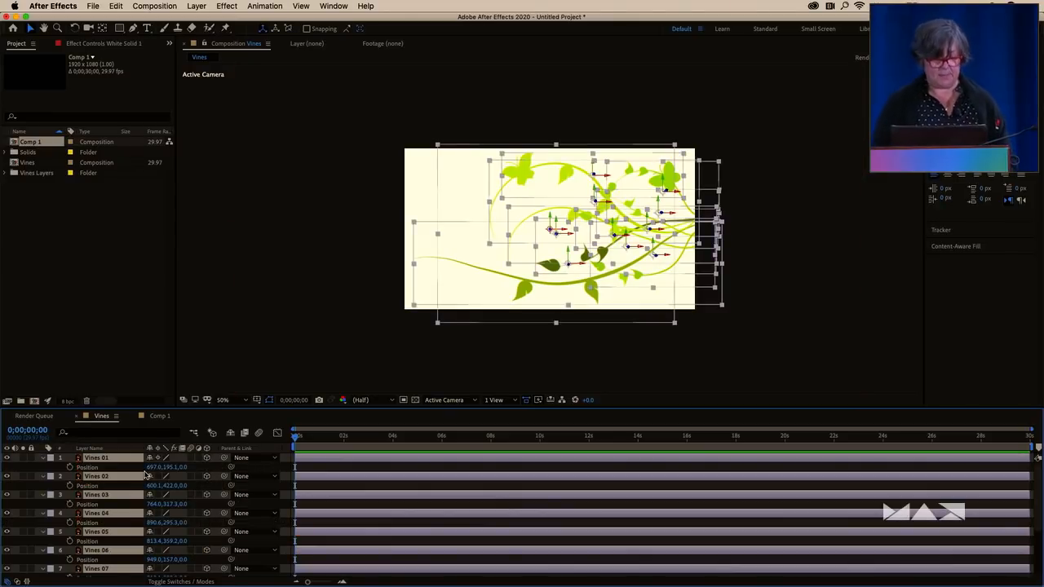
left_click(324, 471)
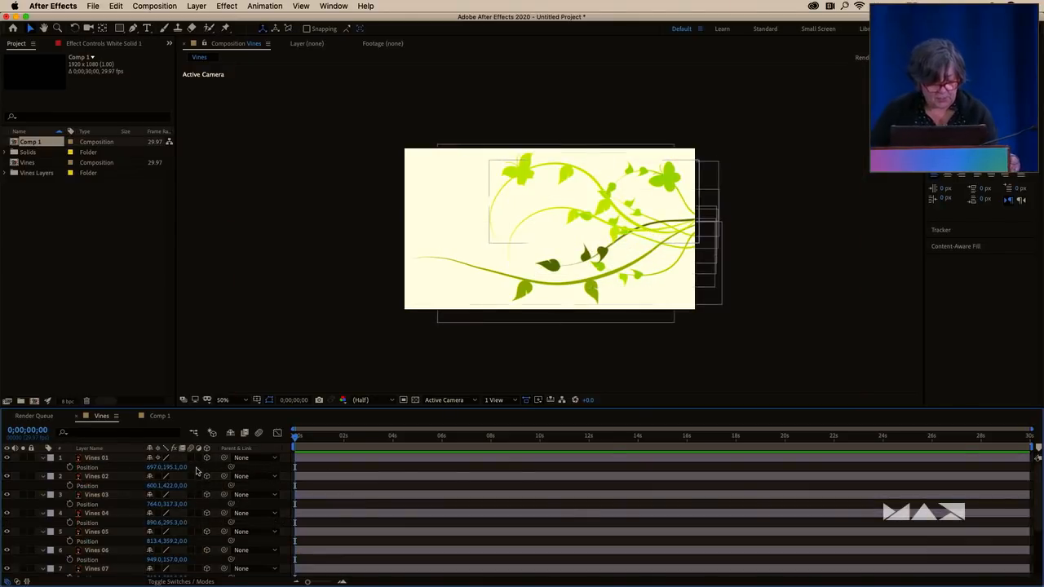
left_click_drag(182, 467, 167, 562)
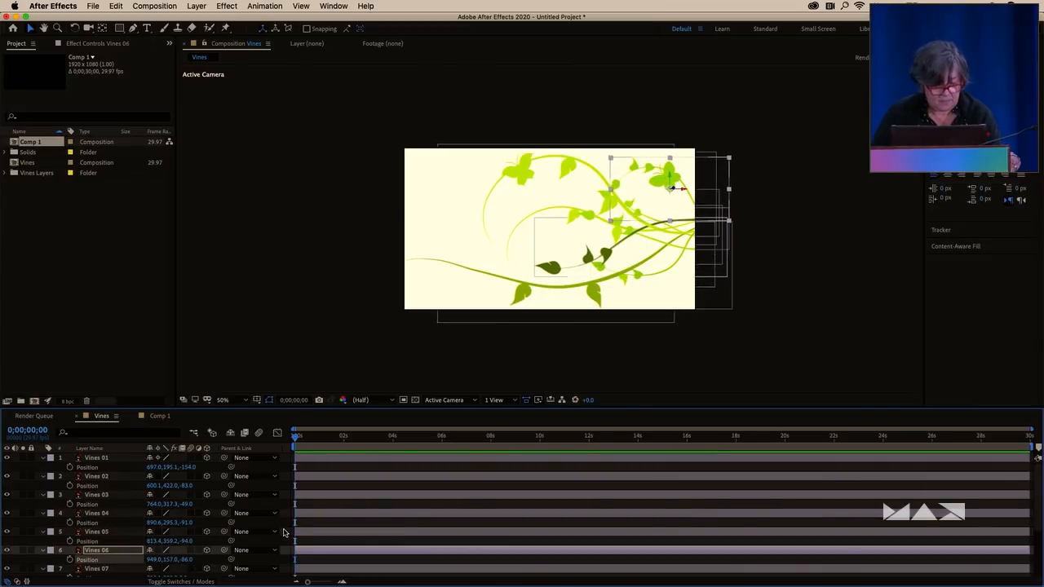
Set Z positions of -133, -92, -165 and -175 for Vines 07, 08, 09 and Layer 10, and 172 for the white solid
scroll(226, 549, "down", 3)
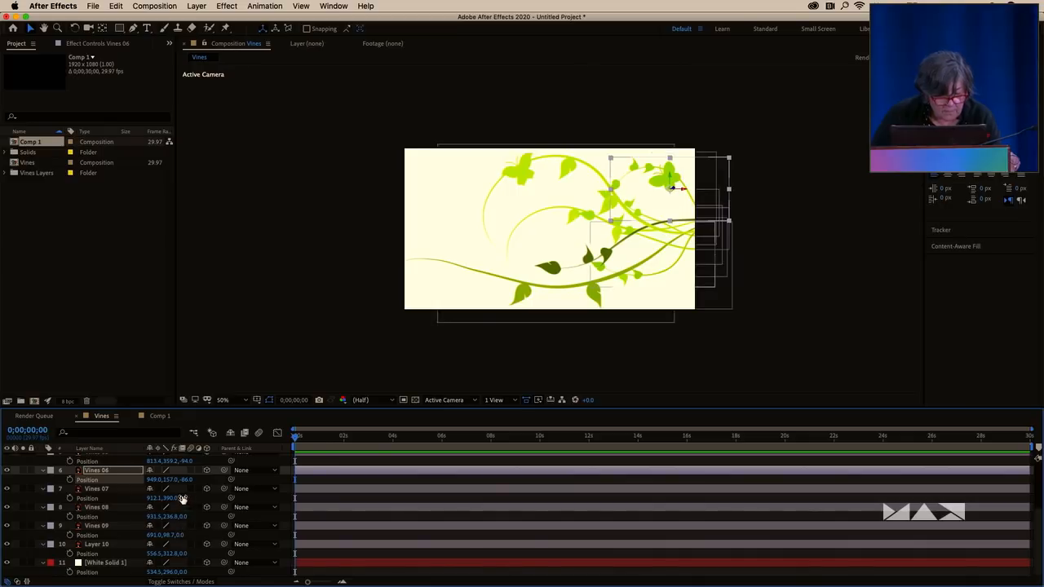
left_click_drag(183, 498, 173, 573)
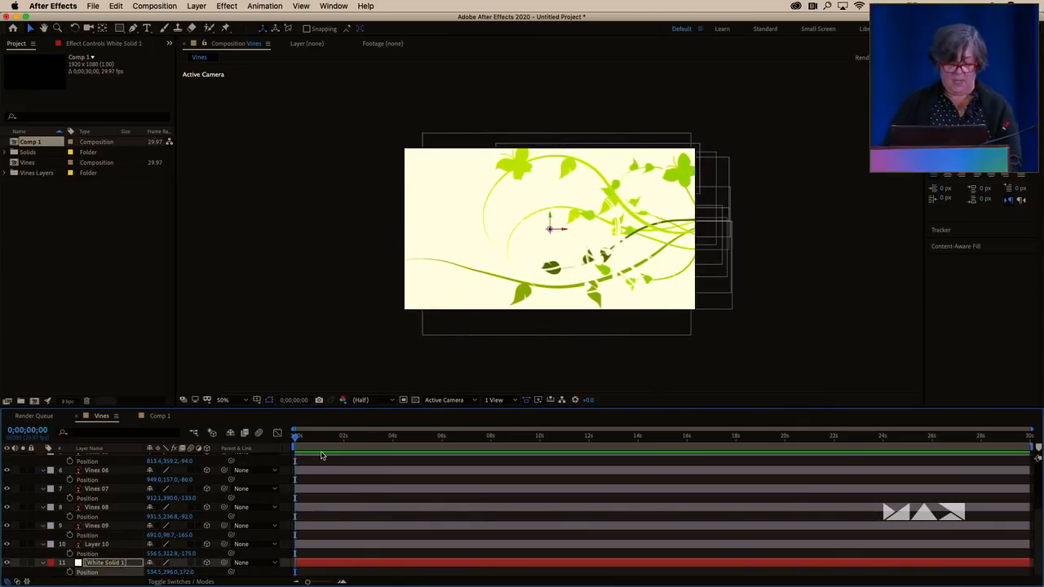
Add a shadow-casting spot light with a 90° cone angle and 50% feather, and move it up, right and back from the artwork
left_click(197, 7)
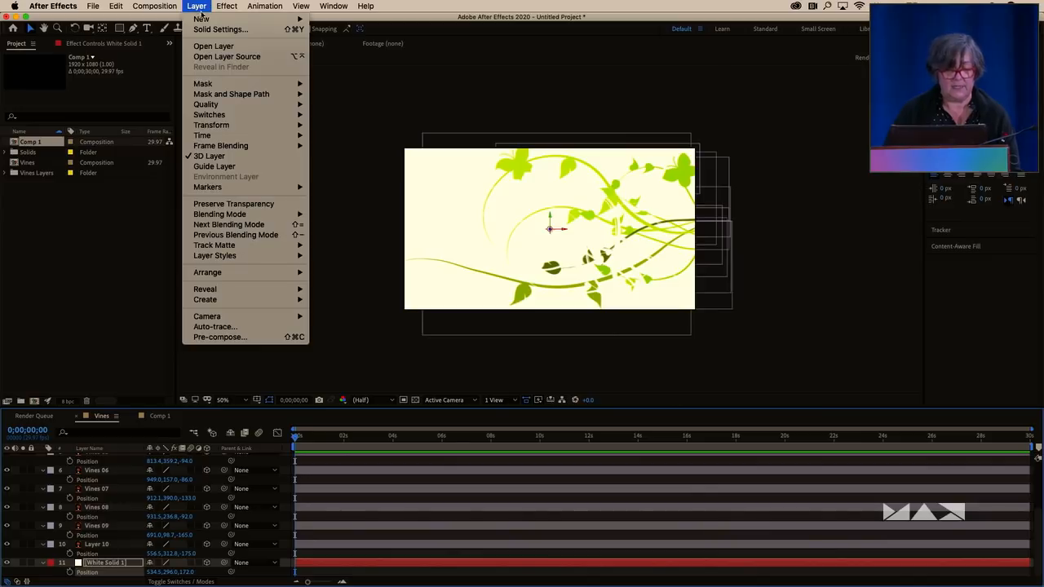
left_click(198, 8)
left_click(200, 8)
mouse_move(205, 18)
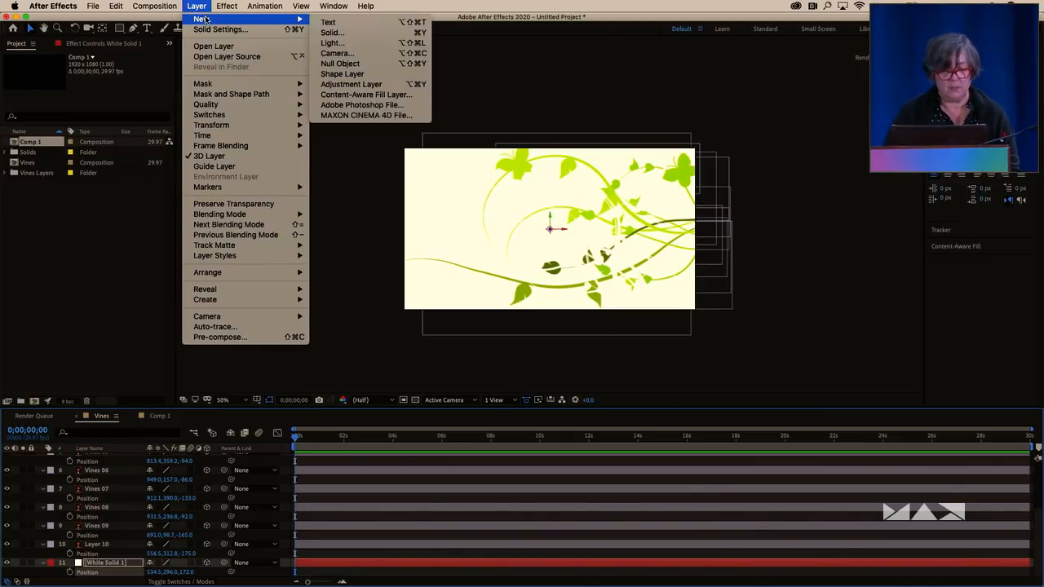
left_click(371, 41)
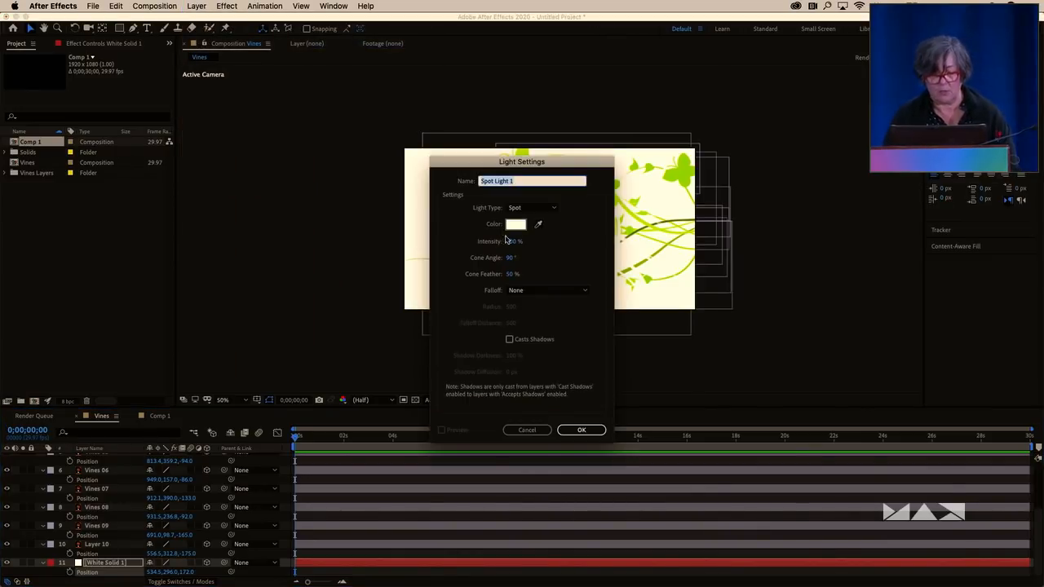
left_click(510, 340)
left_click(582, 430)
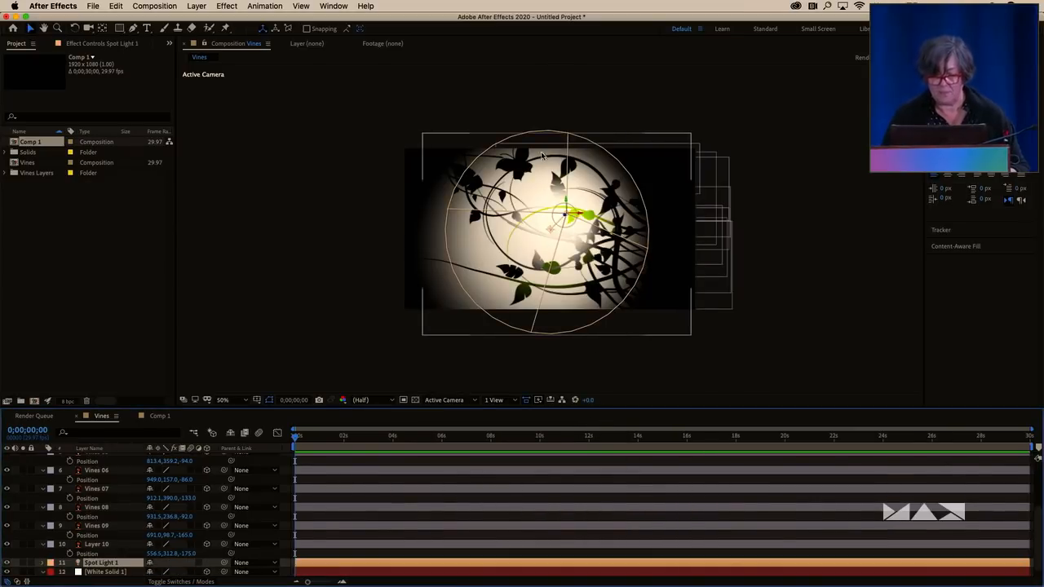
left_click_drag(574, 222, 661, 130)
Select all the layers and turn on Casts Shadows in their material options
scroll(101, 463, "down", 1)
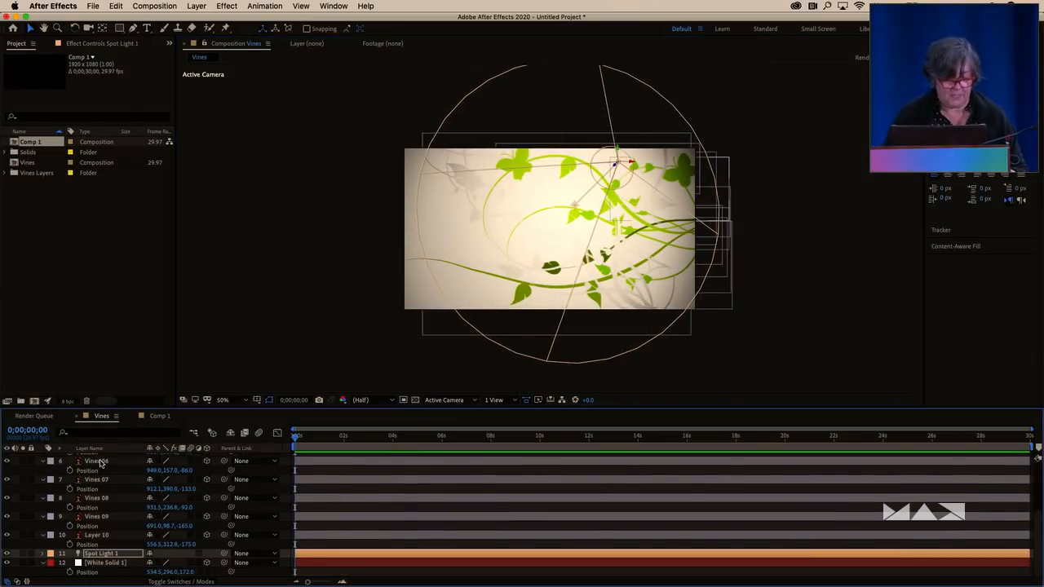
left_click(96, 462, "shift")
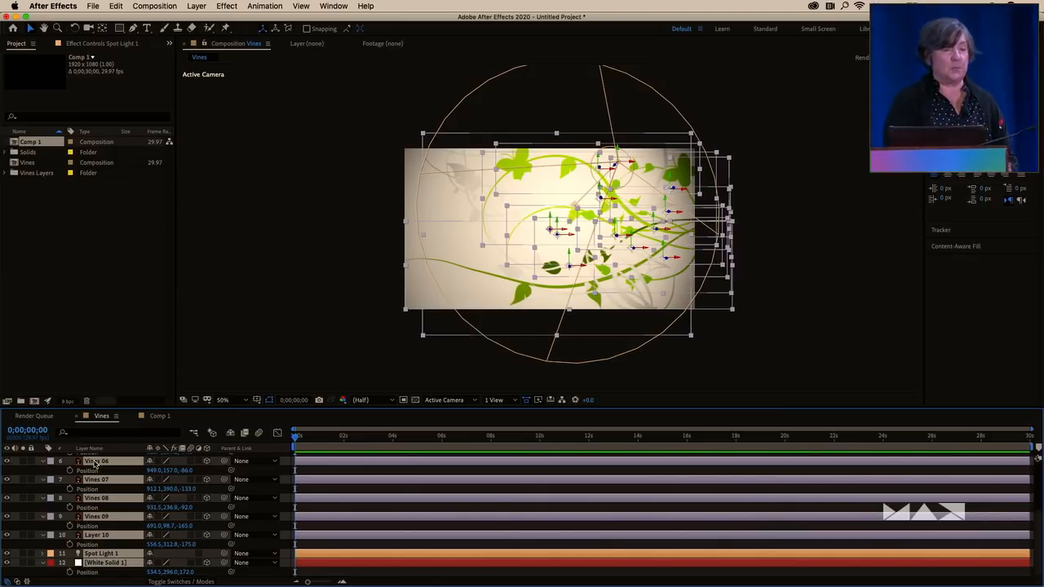
key("a")
key("a")
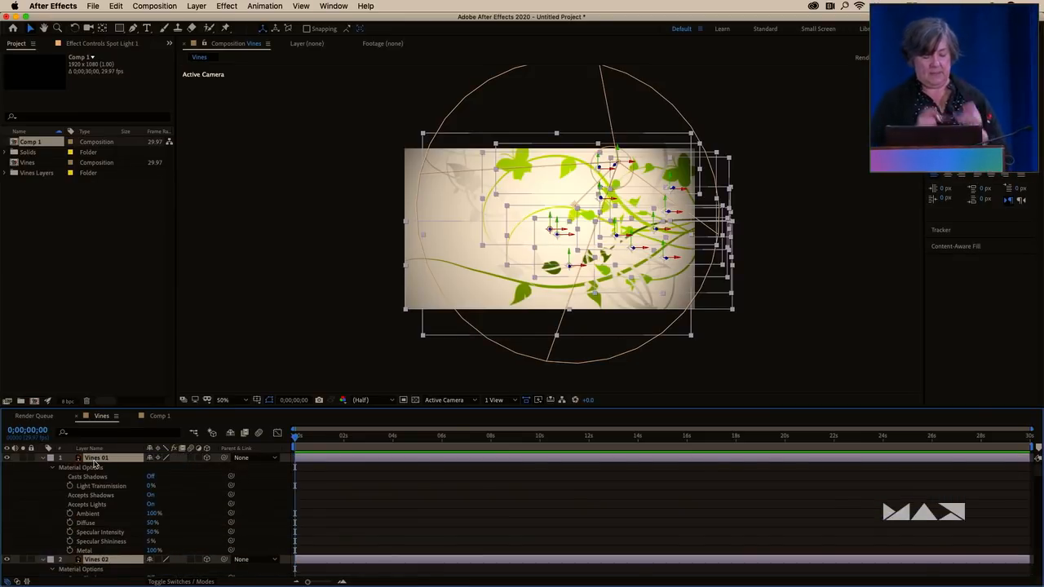
left_click(150, 476)
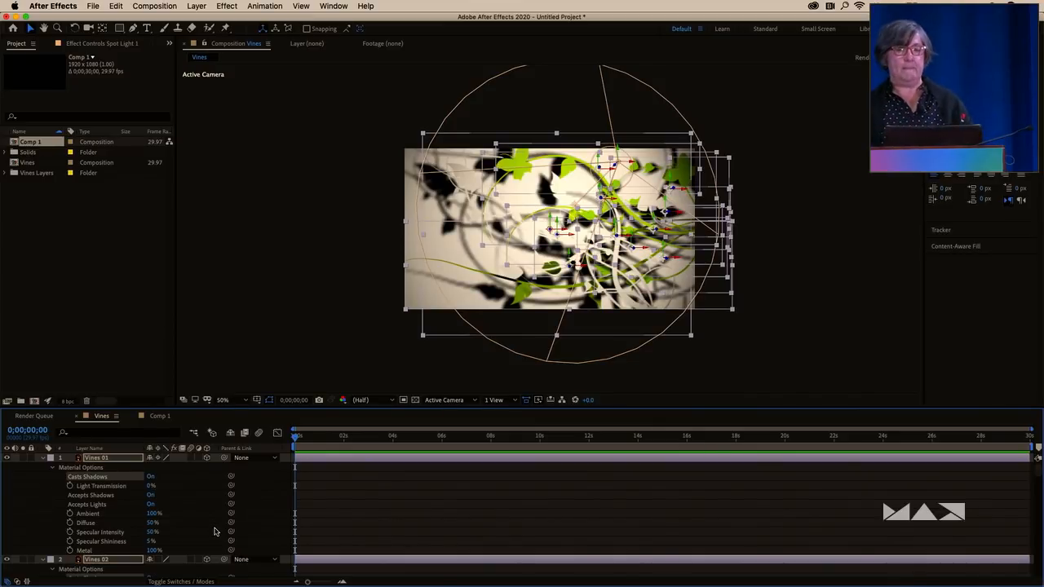
key("semicolon")
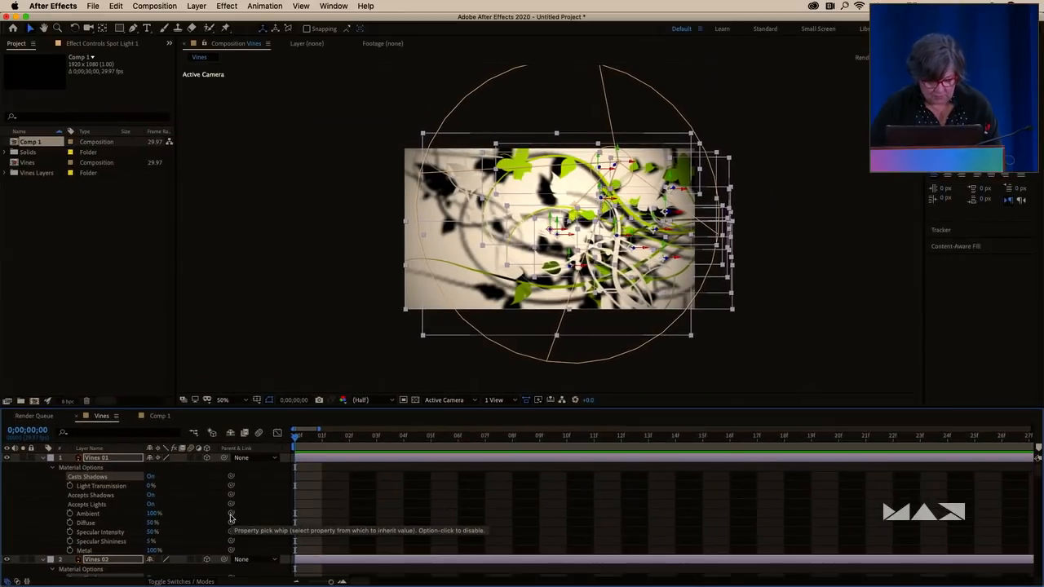
key("minus")
key("minus")
key("minus")
key("minus")
key("minus")
key("minus")
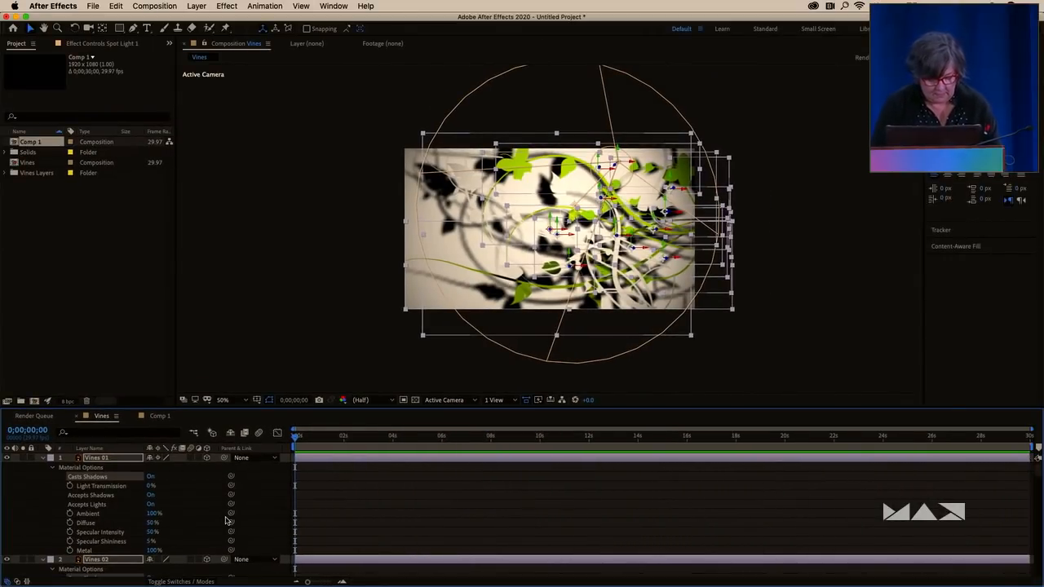
Collapse the layer properties and soften the spot light's shadows with 17% shadow darkness and about 63 px shadow diffusion
left_click(225, 520)
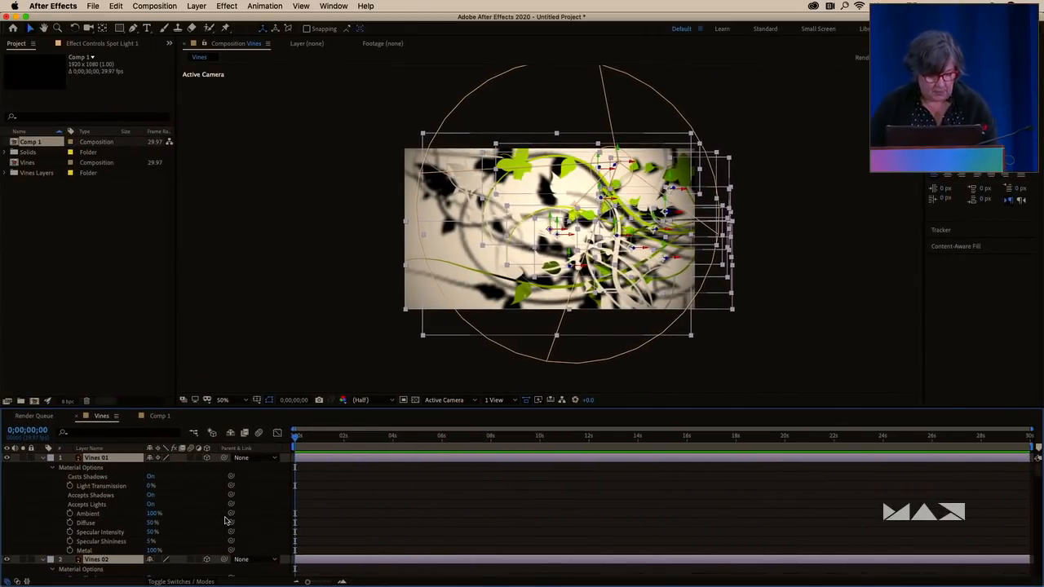
left_click(44, 461)
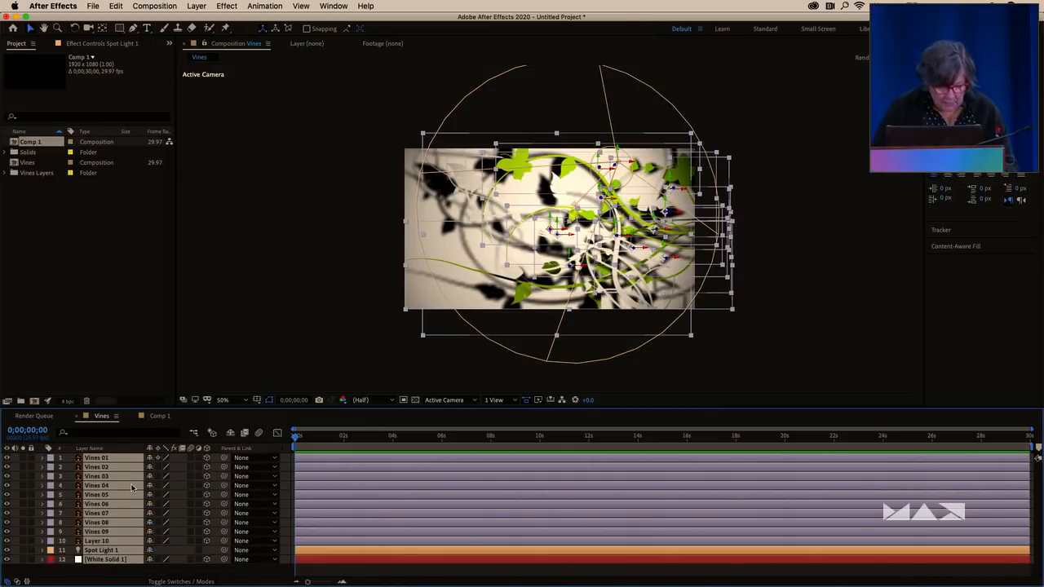
left_click(120, 575)
double_click(114, 551)
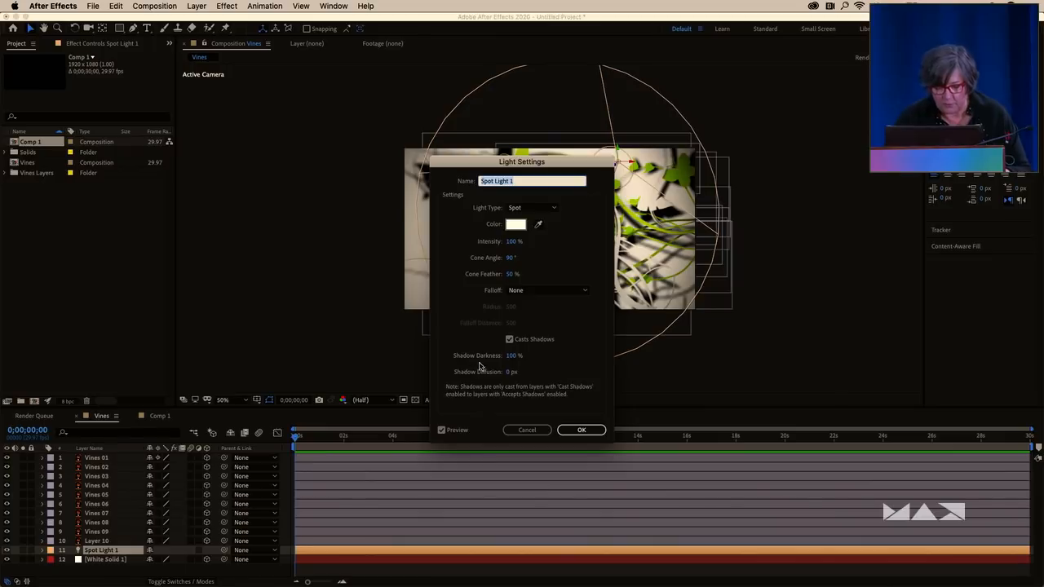
left_click_drag(514, 357, 547, 368)
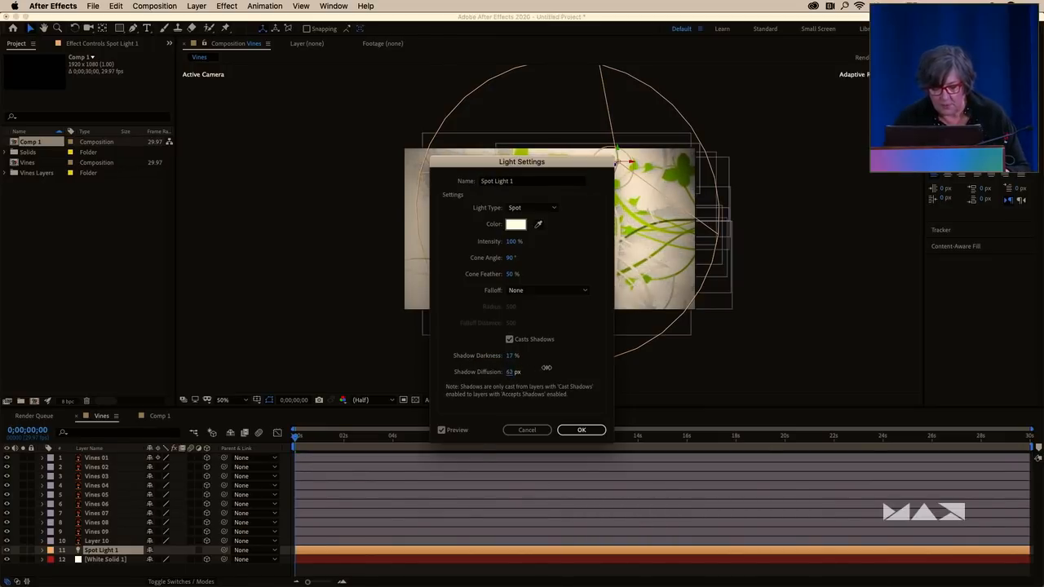
left_click(580, 430)
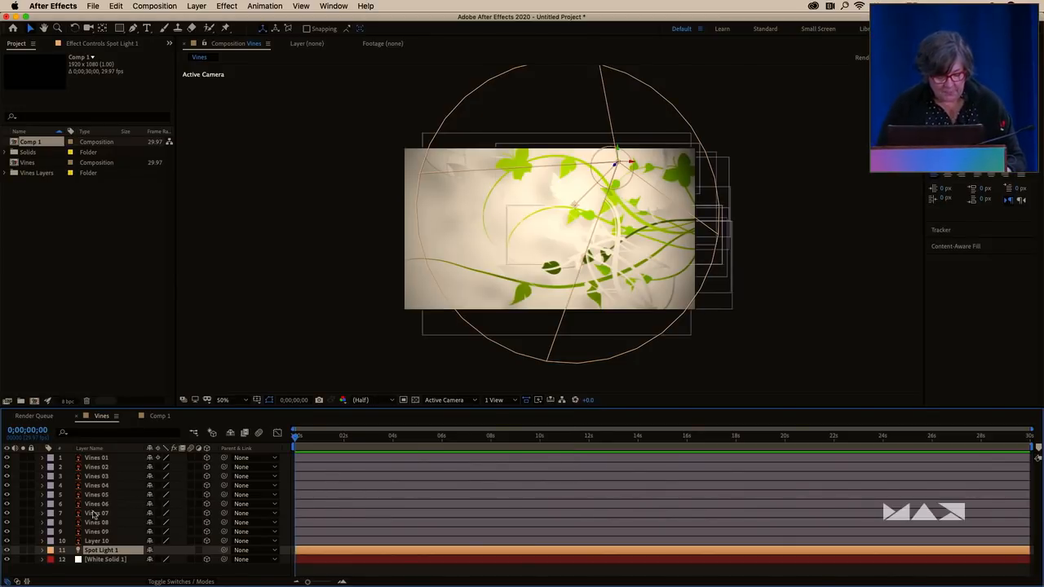
Move the spot light to the top of the layer stack and add a null object above it
left_click_drag(89, 552, 96, 459)
key("super+a")
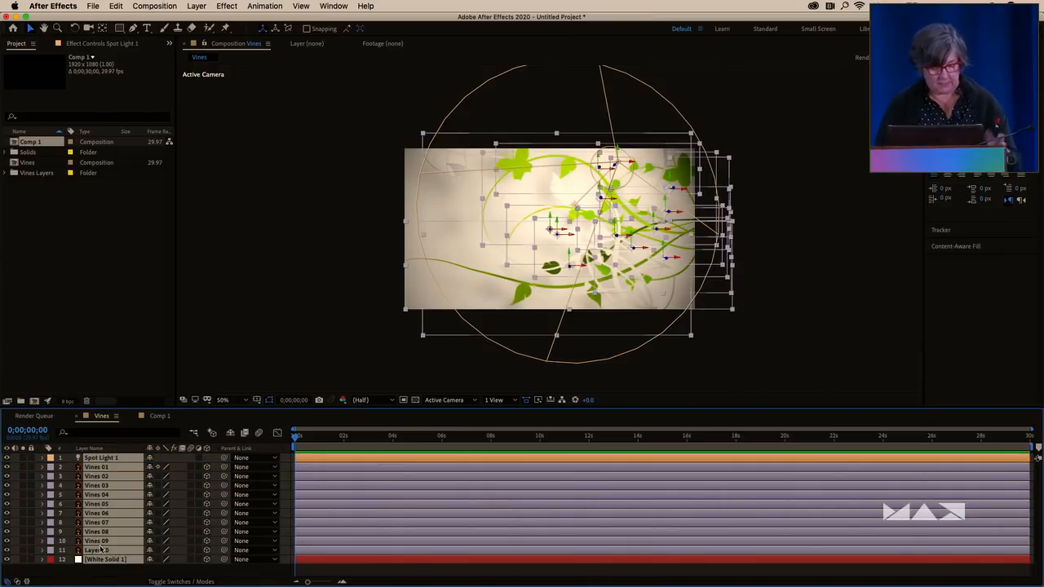
left_click(197, 6)
mouse_move(202, 19)
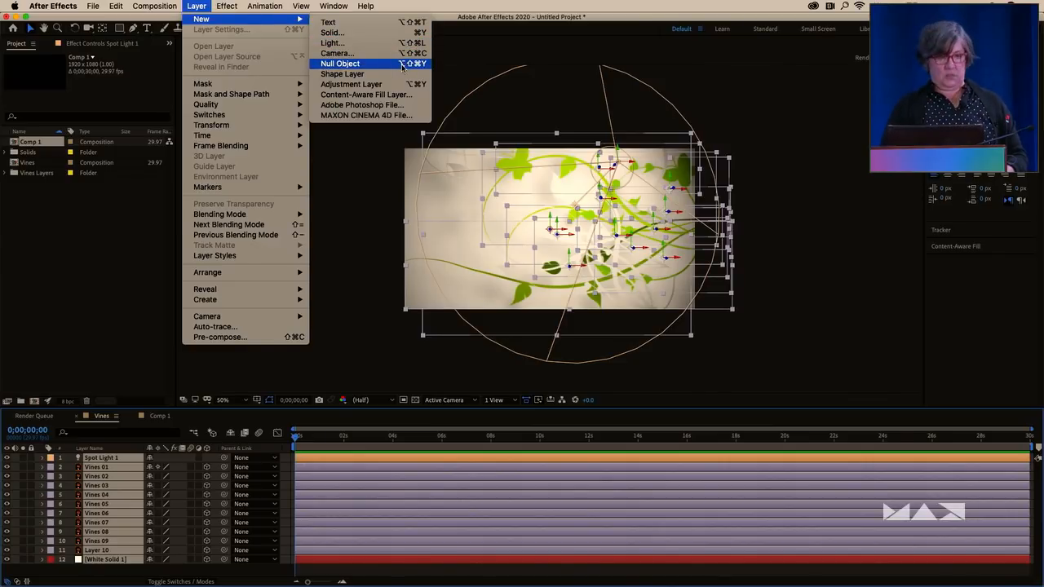
left_click(340, 64)
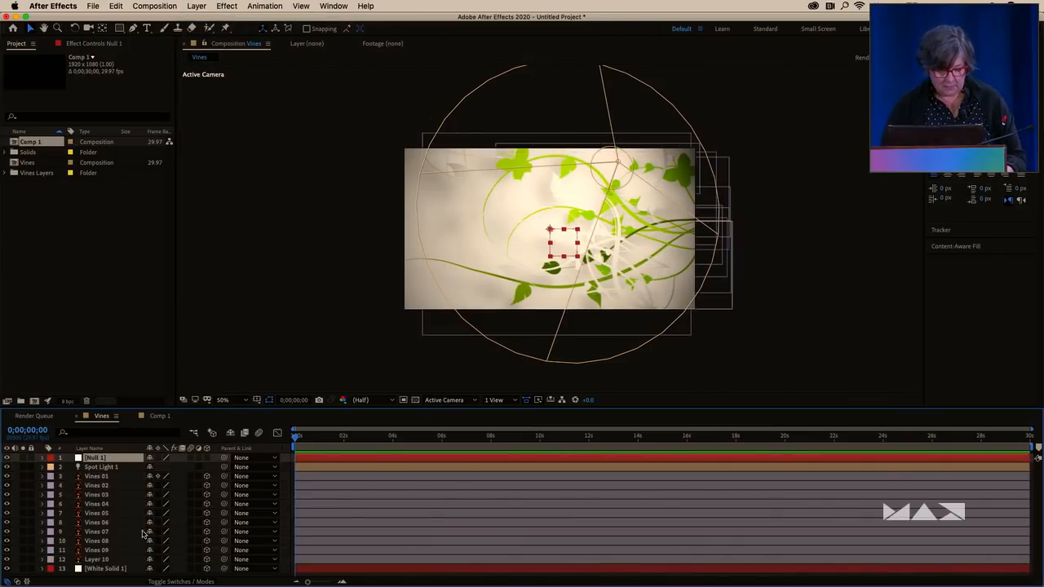
Parent every layer from the spot light down to the white solid to the null object
left_click(107, 570)
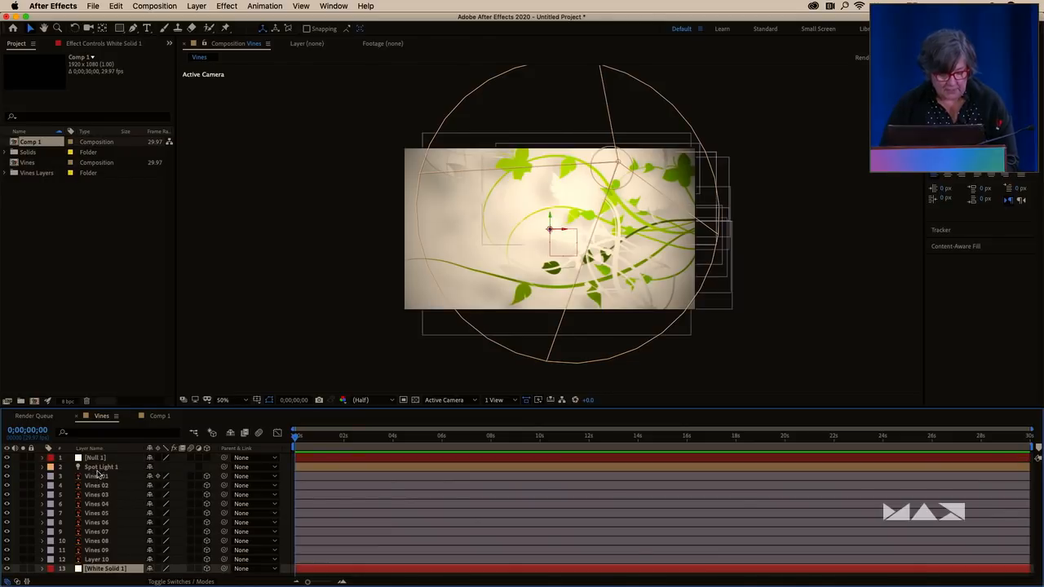
left_click(108, 468, "shift")
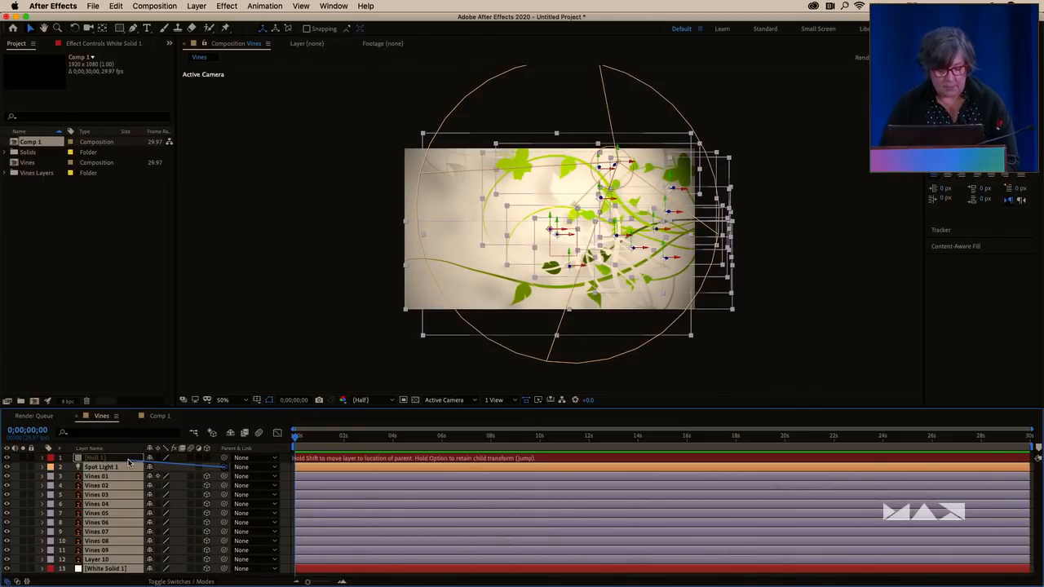
left_click_drag(129, 463, 120, 463)
Make the null a 3D layer, reveal its rotation properties and set its Y Rotation to about -18°
left_click(119, 462)
key("r")
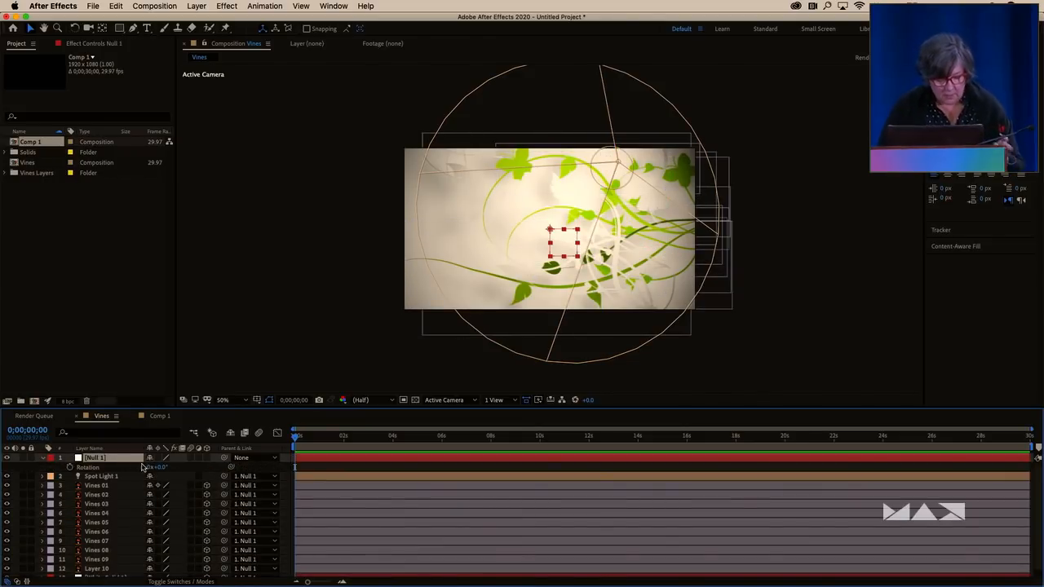
left_click(206, 458)
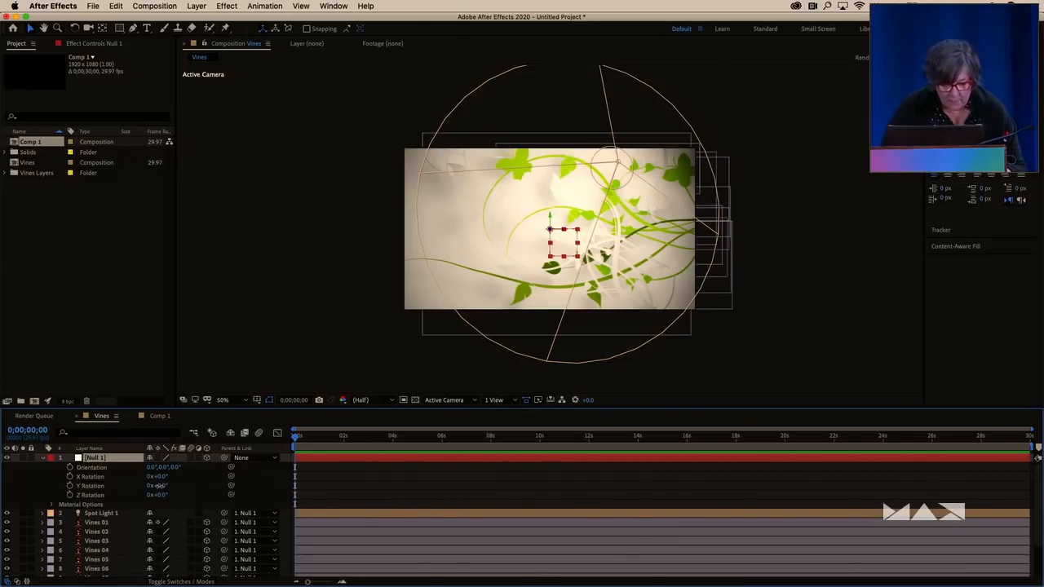
mouse_move(157, 486)
left_mouse_down()
mouse_move(188, 486)
mouse_move(149, 486)
left_mouse_up()
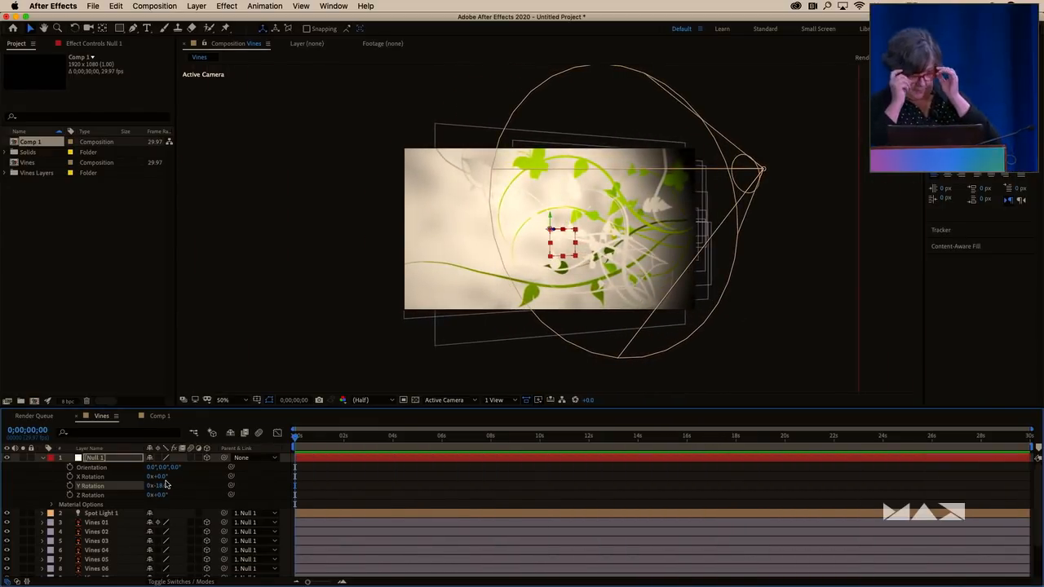